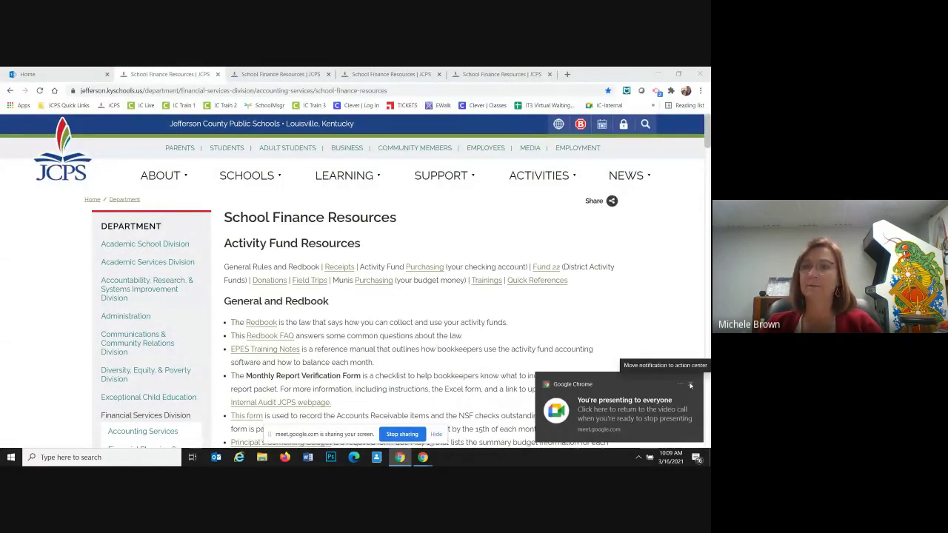
# Open the printable PDF of the Requisition to Purchase Form from the Purchasing Through Munis section of School Finance Resources
pyautogui.click(691, 385)
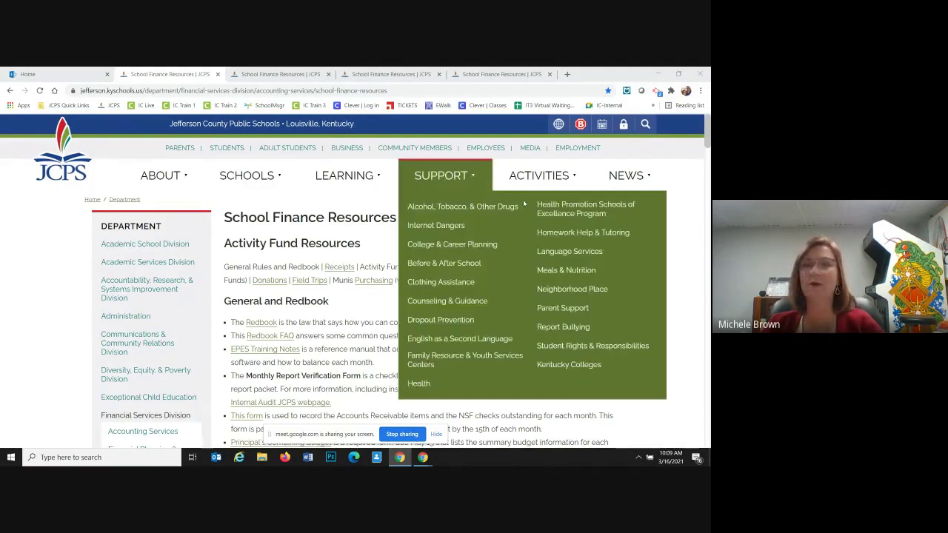
pyautogui.moveTo(585, 169)
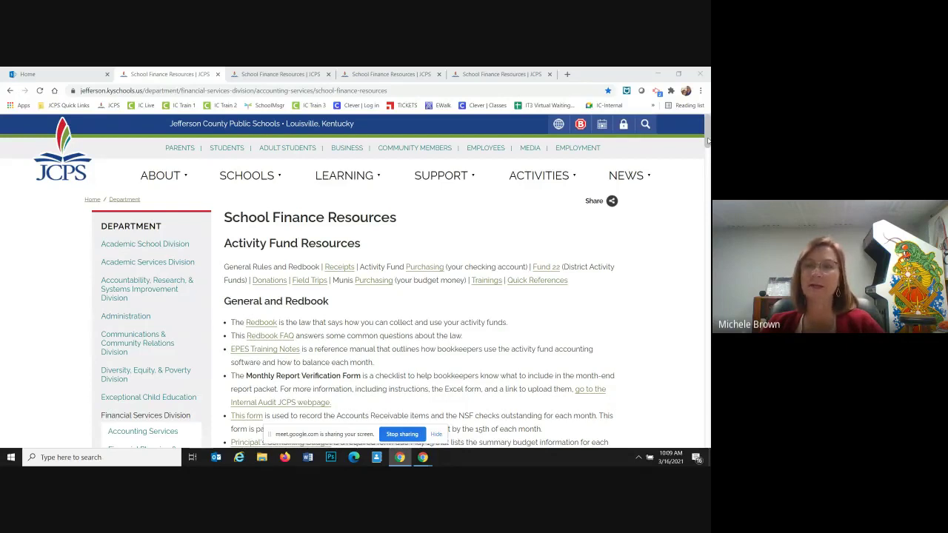
pyautogui.click(708, 140)
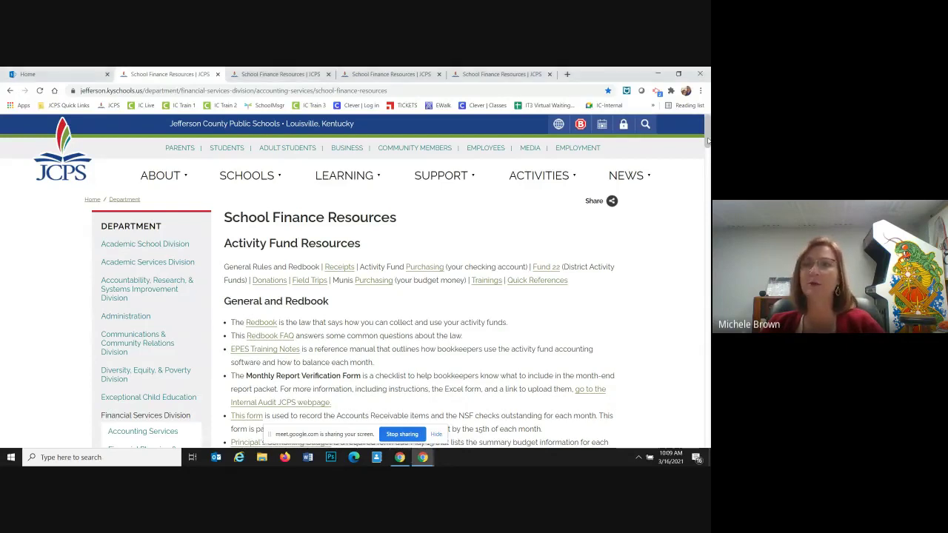
pyautogui.moveTo(708, 141); pyautogui.dragTo(708, 229)
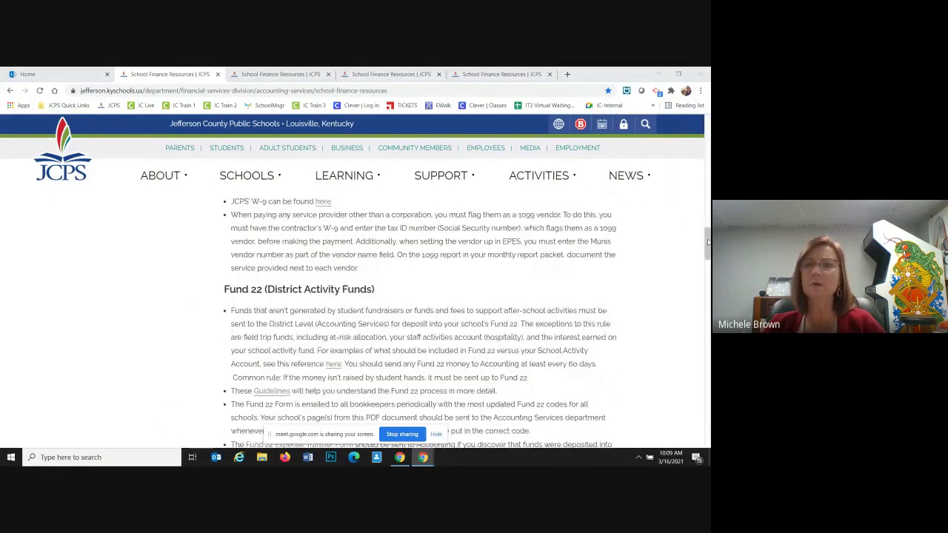
pyautogui.moveTo(708, 242); pyautogui.dragTo(708, 293)
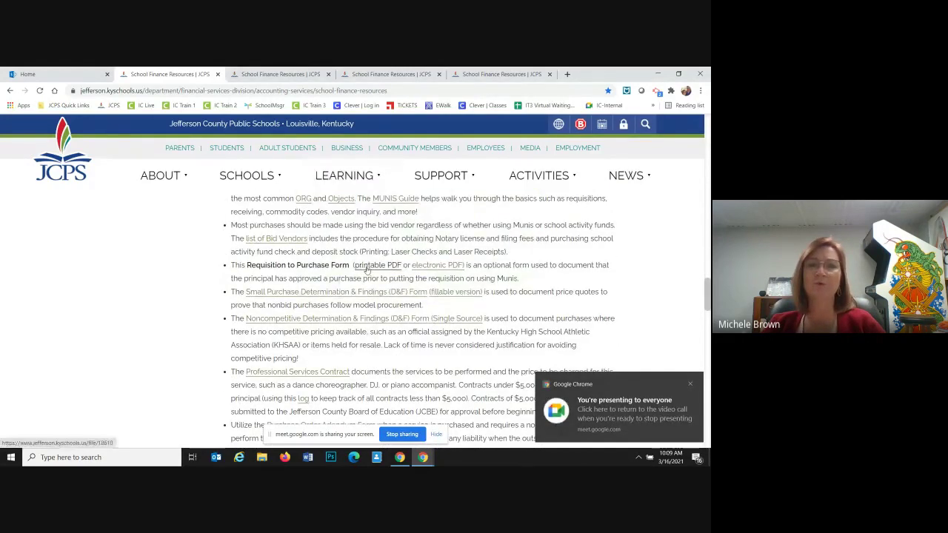
pyautogui.click(367, 267)
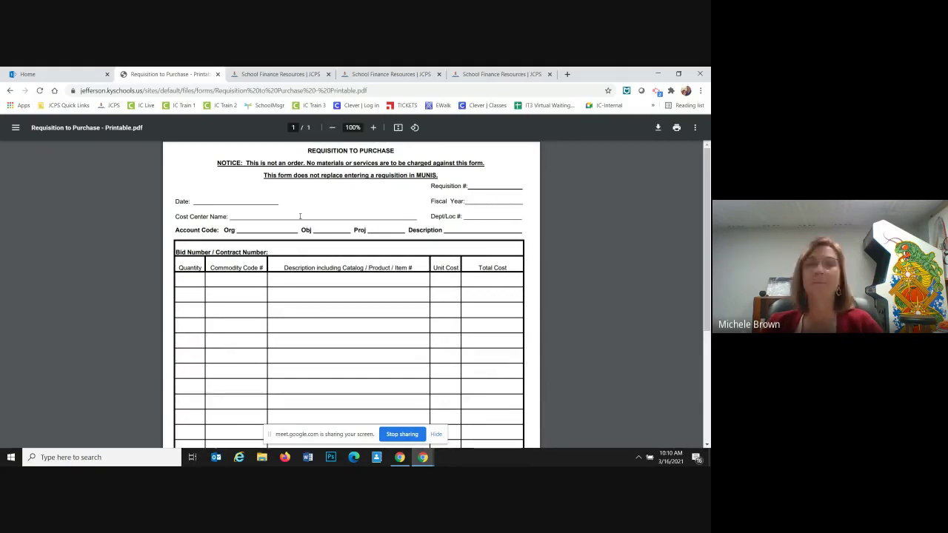
# Close the requisition form and review the Purchasing Through Munis entries on the School Finance Resources page
pyautogui.click(218, 75)
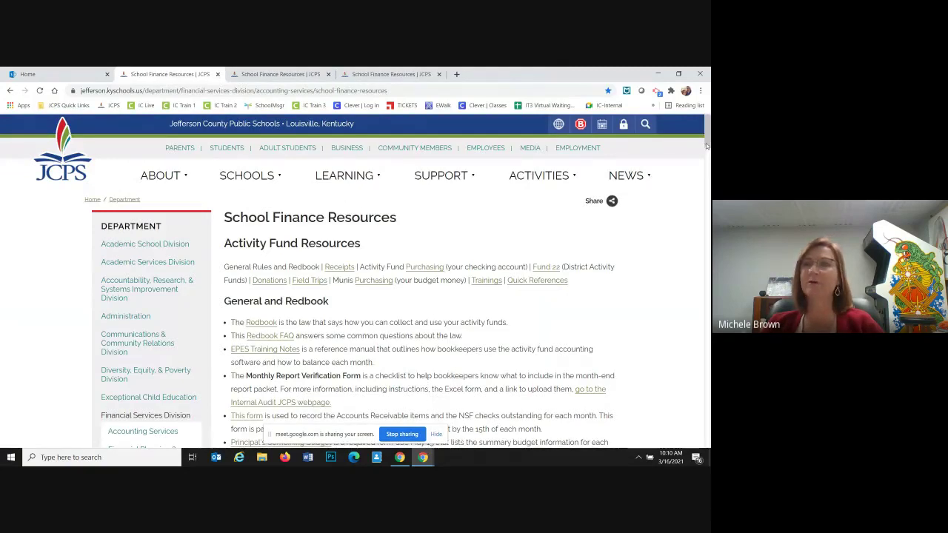
pyautogui.moveTo(706, 146); pyautogui.dragTo(707, 296)
pyautogui.scroll(1, 251, 255)
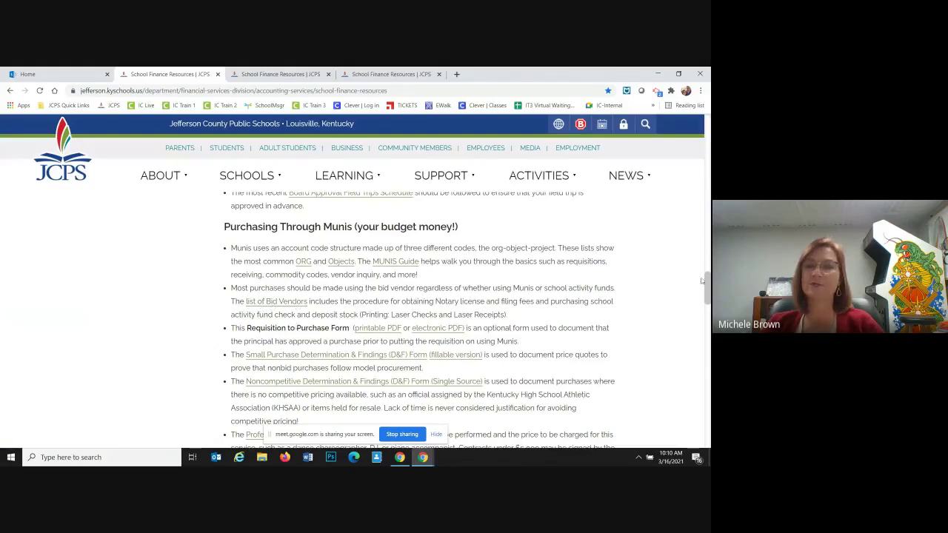
pyautogui.moveTo(707, 284); pyautogui.dragTo(708, 304)
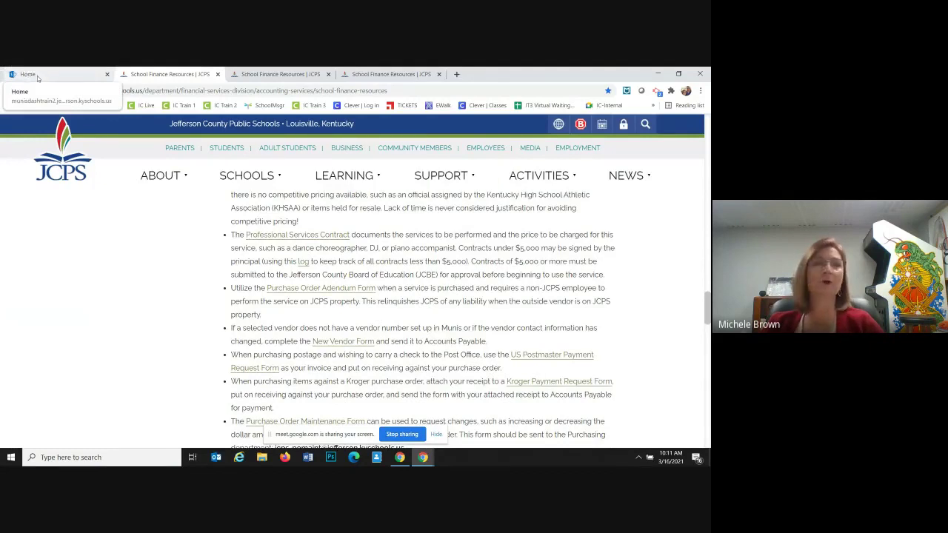
# Switch to the Tyler Dashboard and expand JCPS Departmental Functions in the Tyler Menu
pyautogui.click(37, 77)
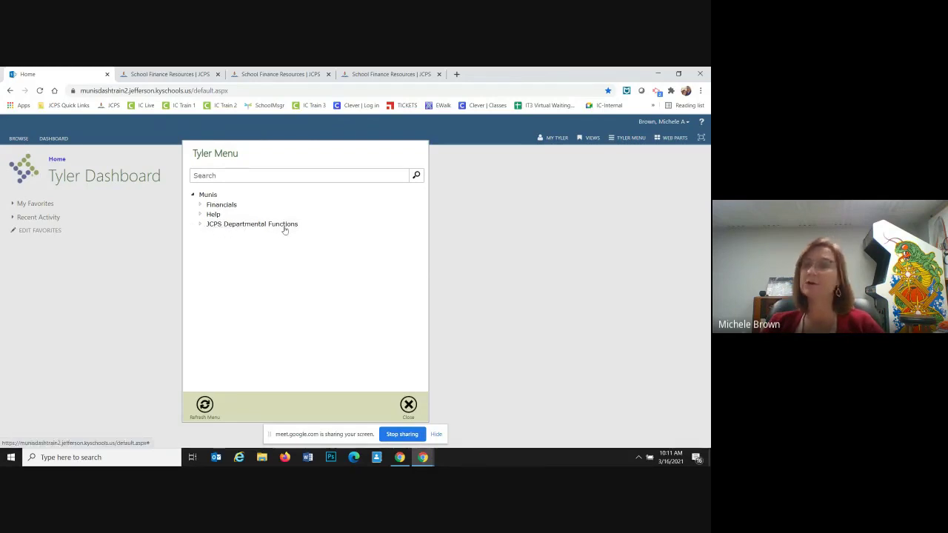
pyautogui.click(200, 226)
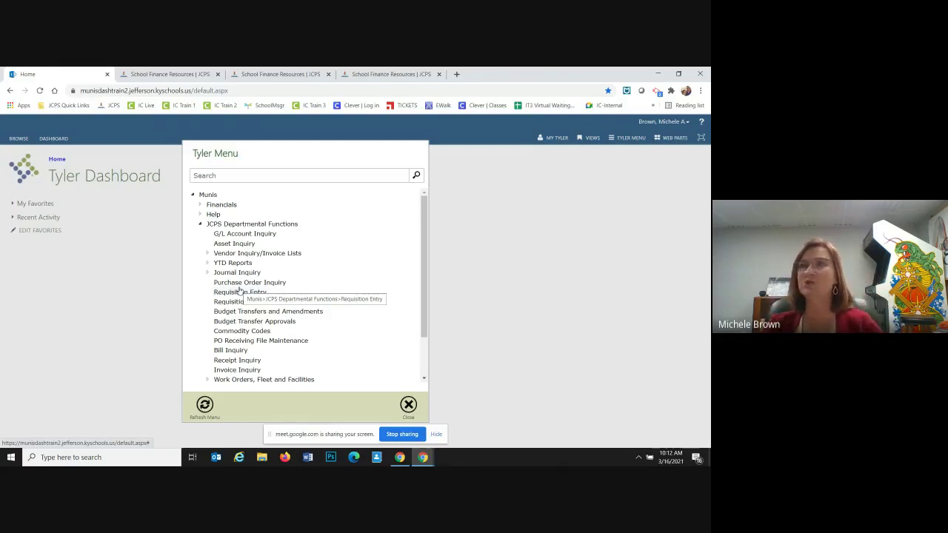
# Return to the School Finance Resources page and look through the Munis purchasing, Trainings and Quick References sections
pyautogui.click(183, 78)
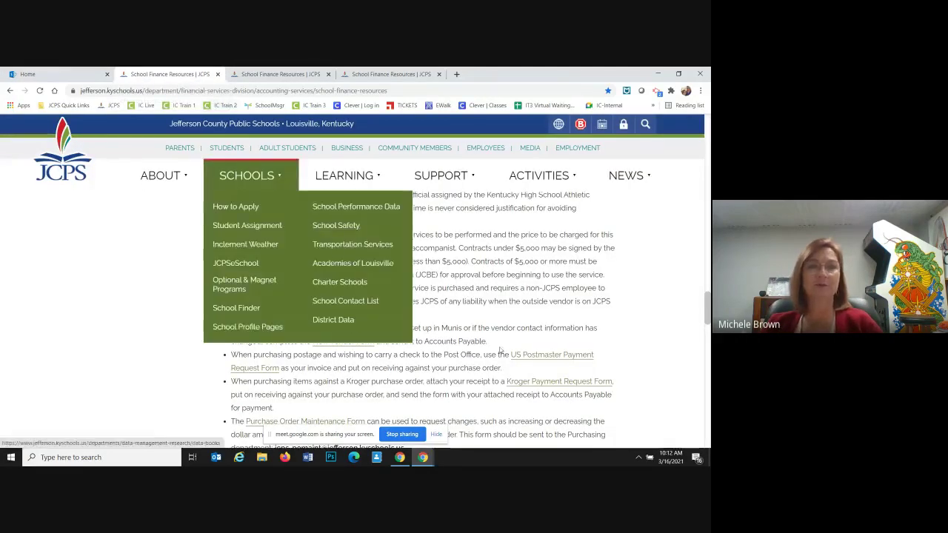
pyautogui.scroll(-2, 498, 346)
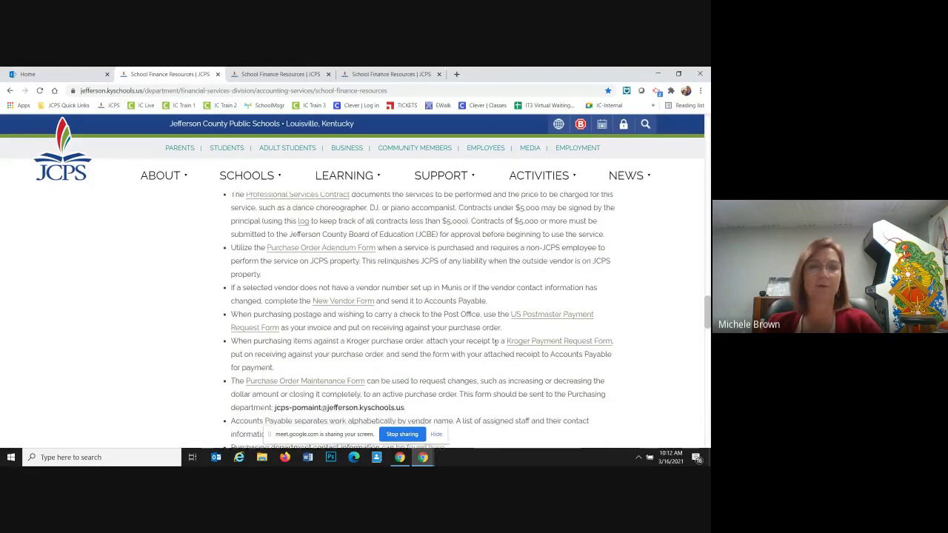
pyautogui.scroll(-10, 496, 343)
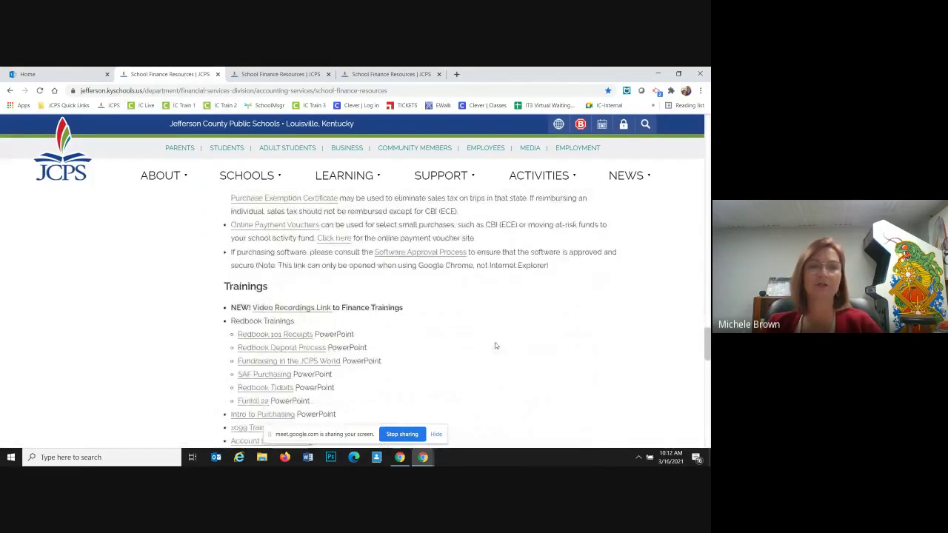
pyautogui.scroll(-1, 495, 346)
pyautogui.scroll(4, 496, 346)
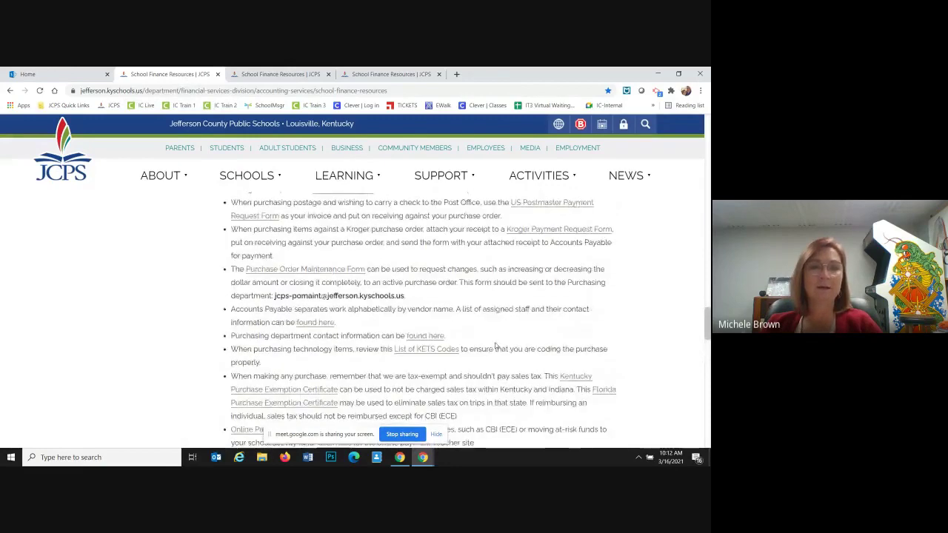
pyautogui.scroll(1, 496, 346)
pyautogui.scroll(-8, 495, 346)
pyautogui.scroll(4, 497, 346)
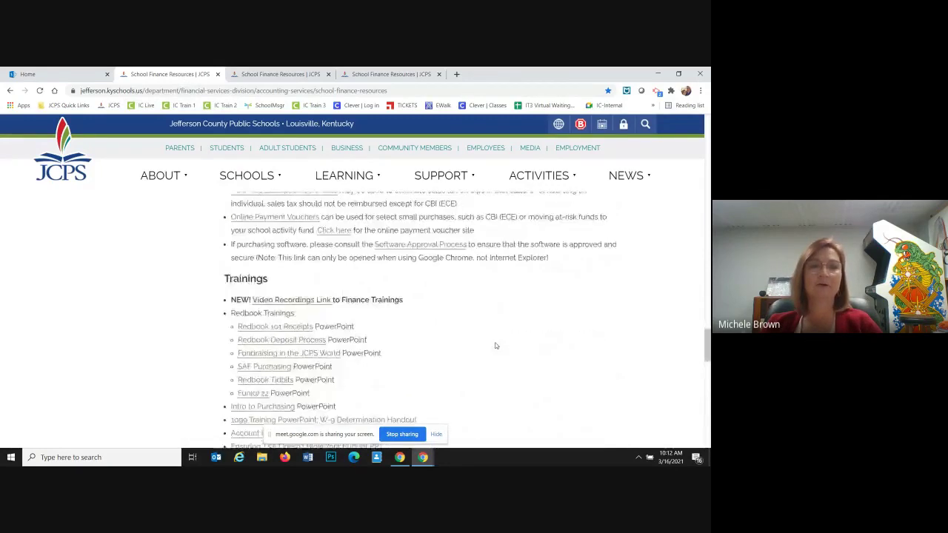
pyautogui.scroll(5, 495, 345)
pyautogui.scroll(4, 496, 346)
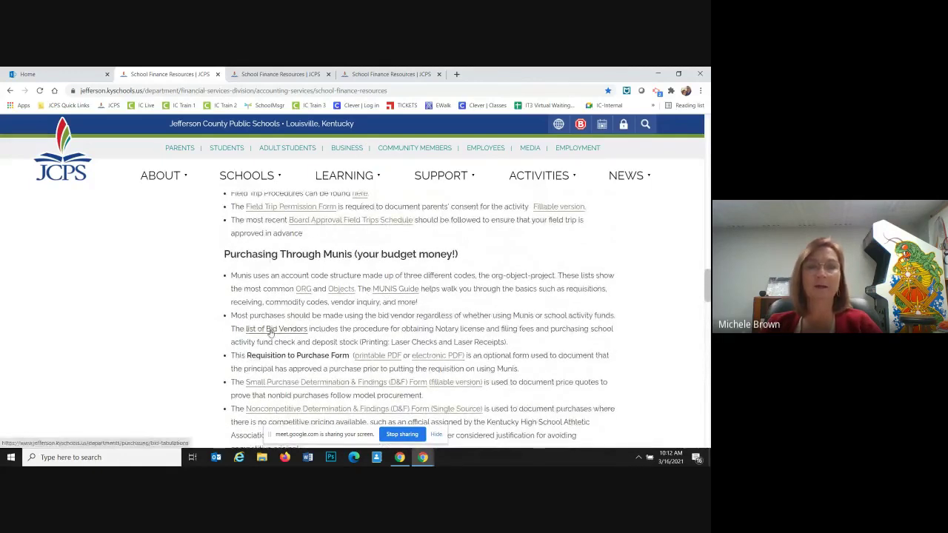
pyautogui.scroll(-1, 271, 333)
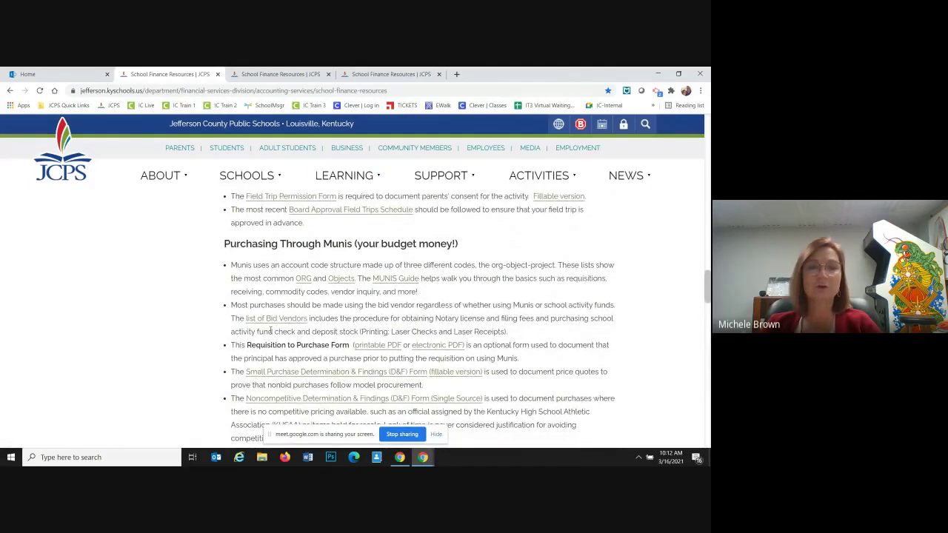
pyautogui.scroll(-1, 271, 331)
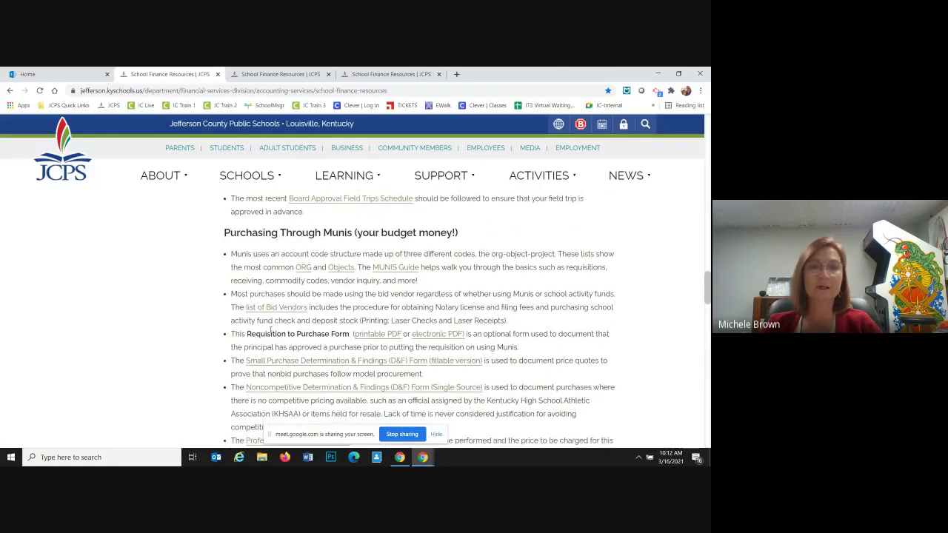
pyautogui.scroll(-8, 271, 331)
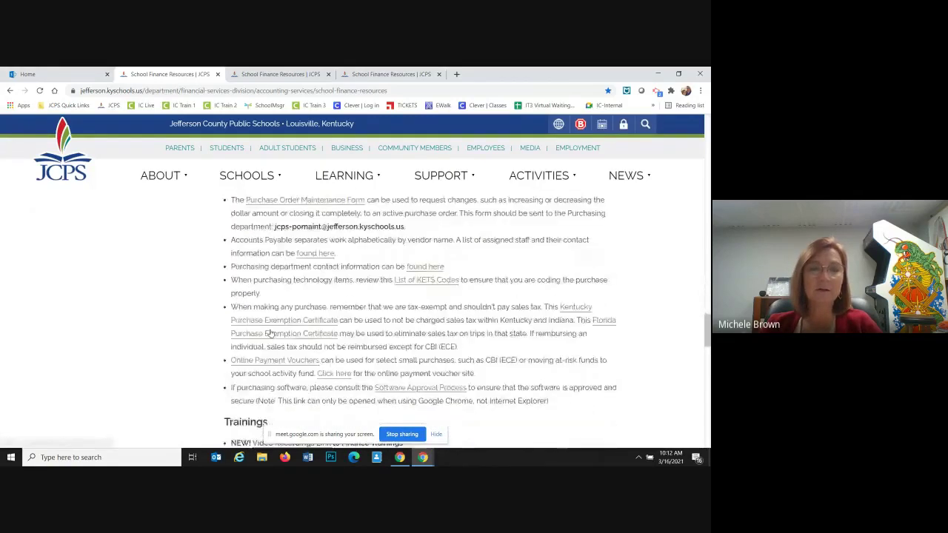
pyautogui.scroll(-10, 271, 334)
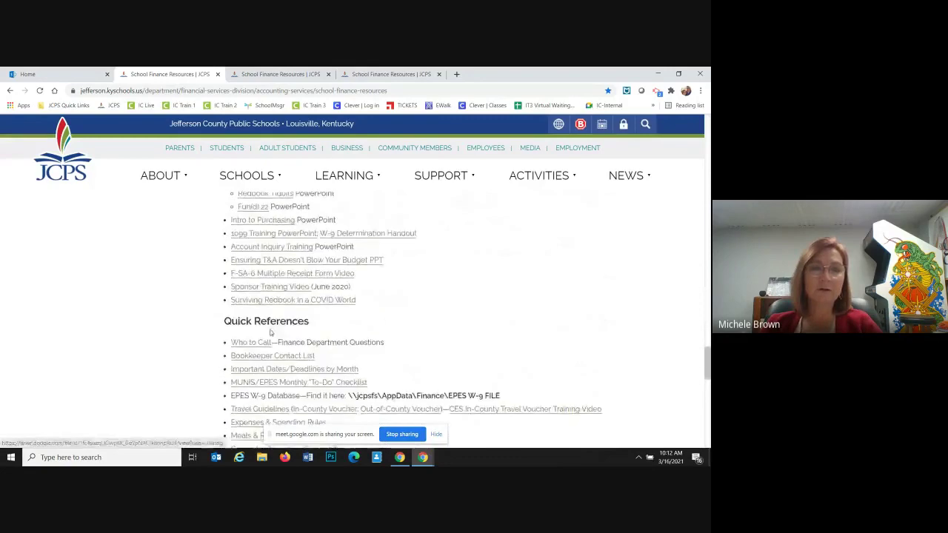
pyautogui.scroll(-3, 272, 333)
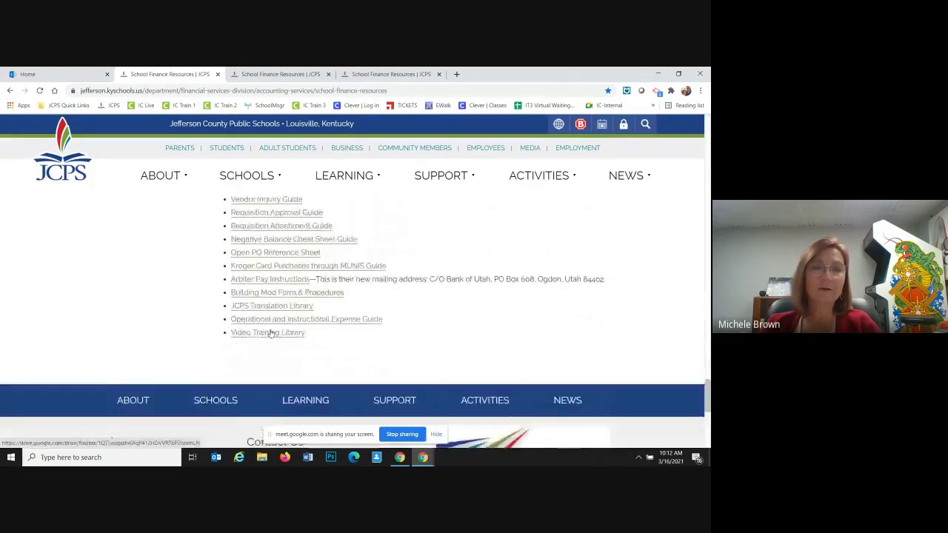
# Look back through the Donations, Fund 22, Activity Fund Purchasing, Receipts, and General and Redbook sections
pyautogui.scroll(5, 271, 333)
pyautogui.scroll(10, 271, 333)
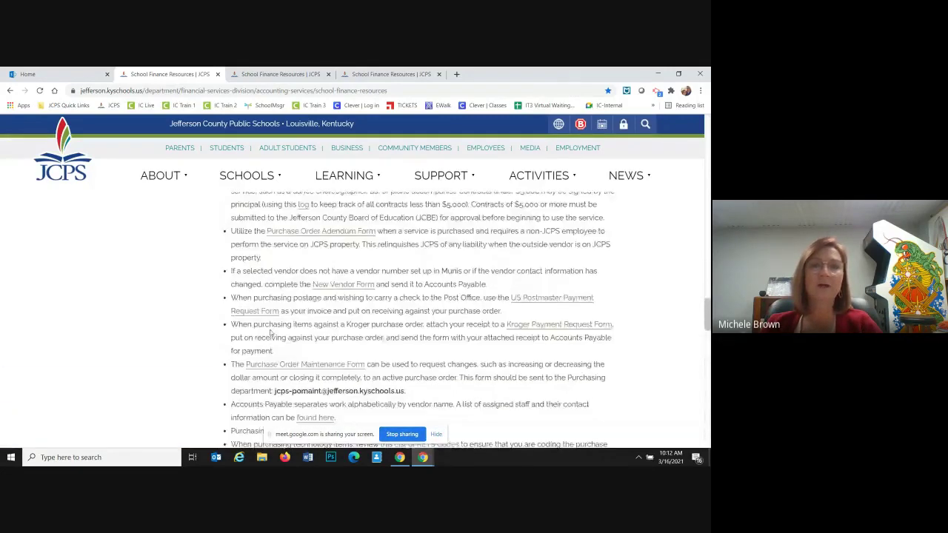
pyautogui.scroll(8, 271, 333)
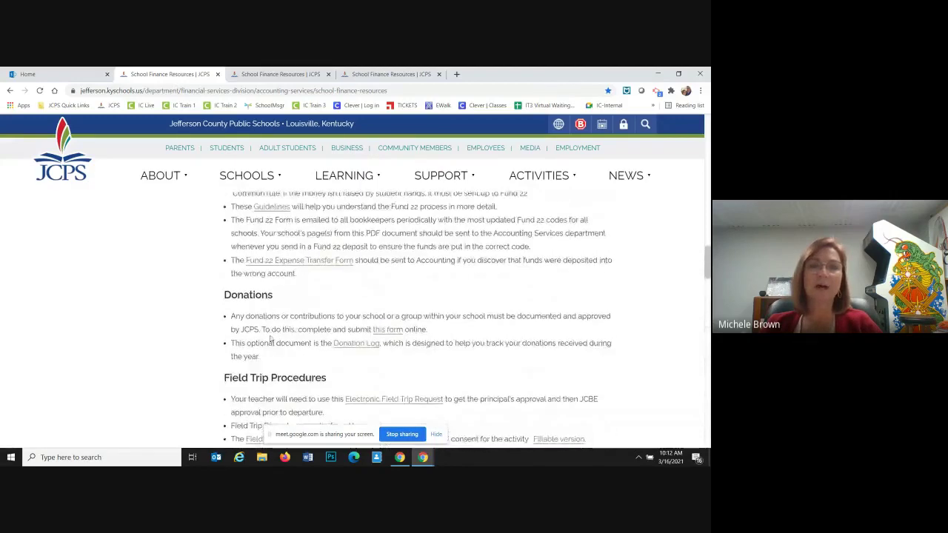
pyautogui.scroll(3, 271, 336)
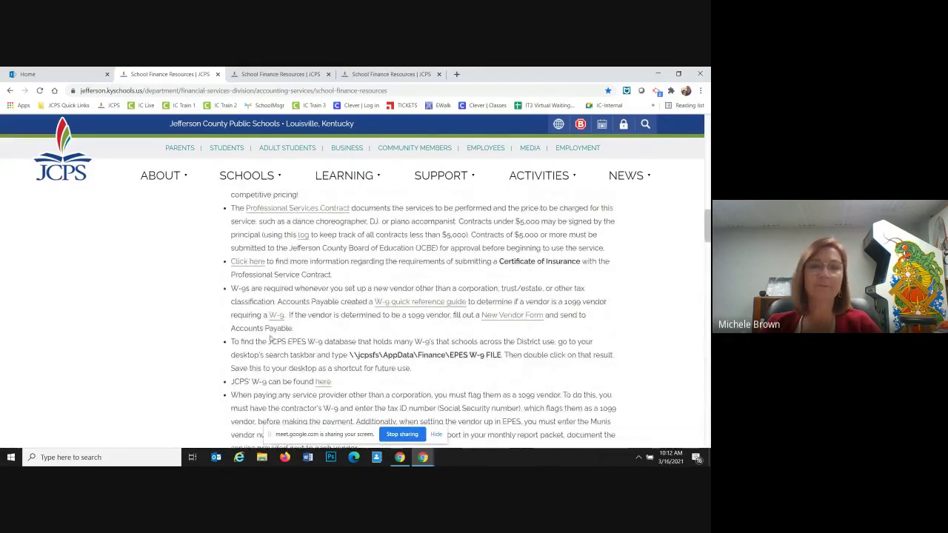
pyautogui.scroll(5, 272, 338)
pyautogui.scroll(5, 271, 338)
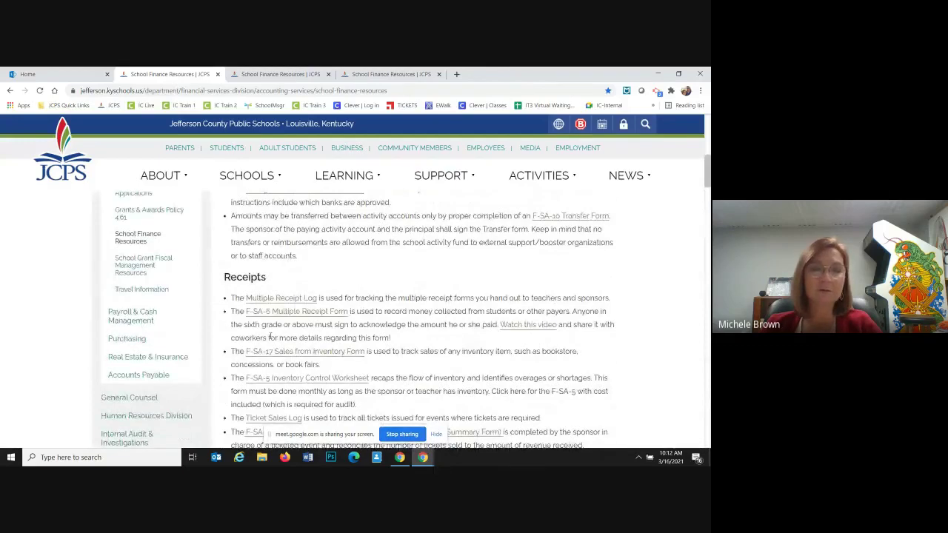
pyautogui.scroll(3, 271, 336)
pyautogui.scroll(2, 271, 336)
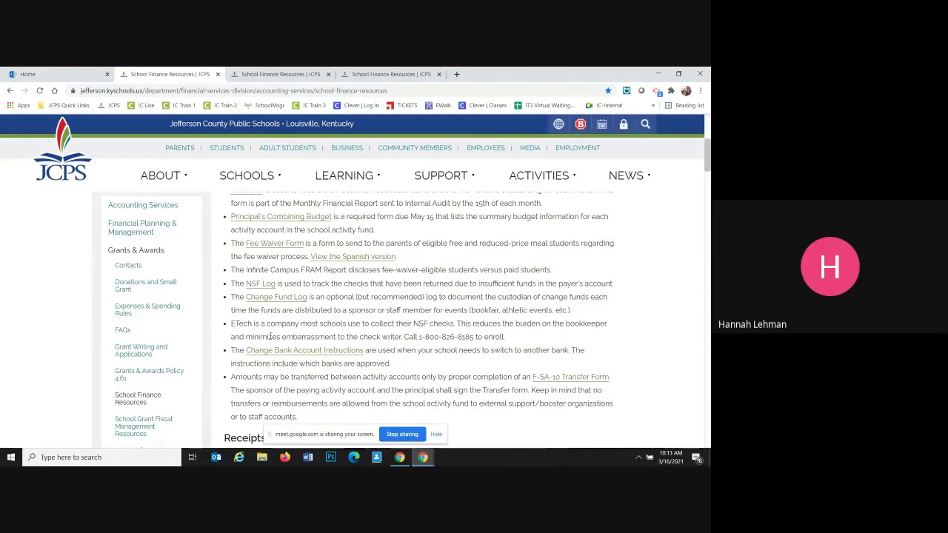
# Search the School Finance Resources page for "warehouse inventory"
pyautogui.hotkey('ctrl', 'f')
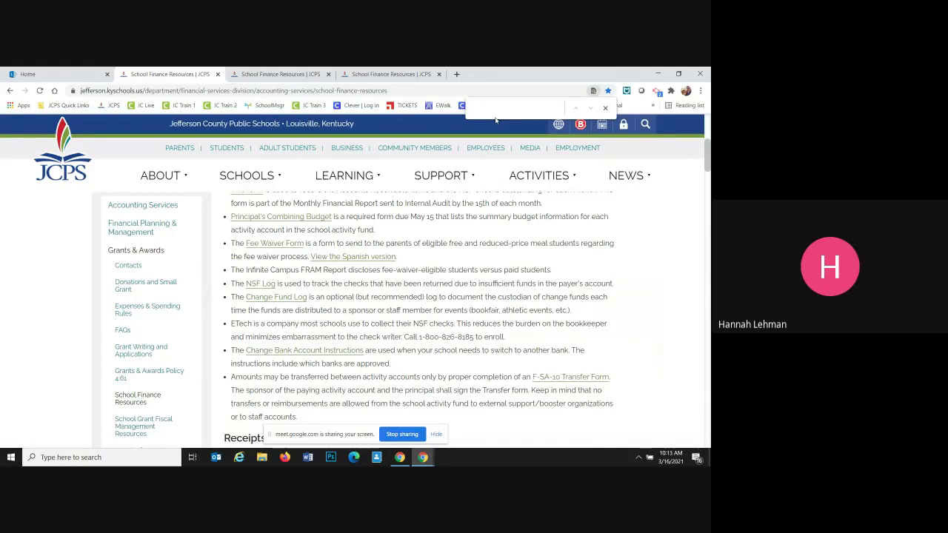
pyautogui.write('cat')
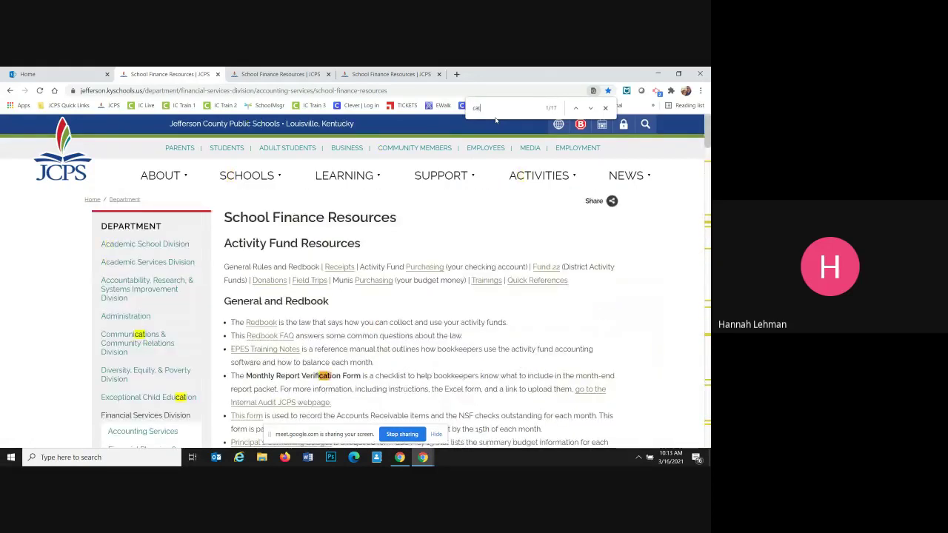
pyautogui.press('BackSpace')
pyautogui.press('BackSpace')
pyautogui.press('BackSpace')
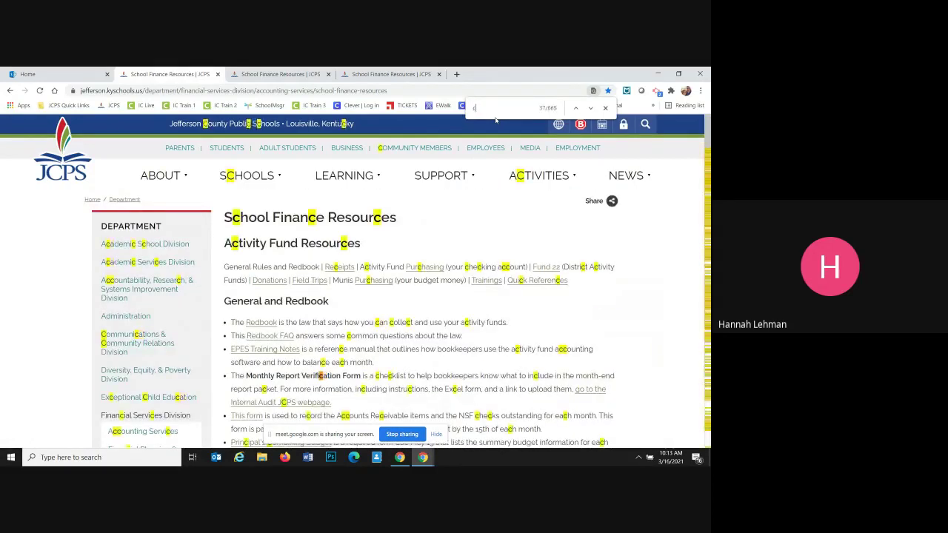
pyautogui.write('warehouse inve')
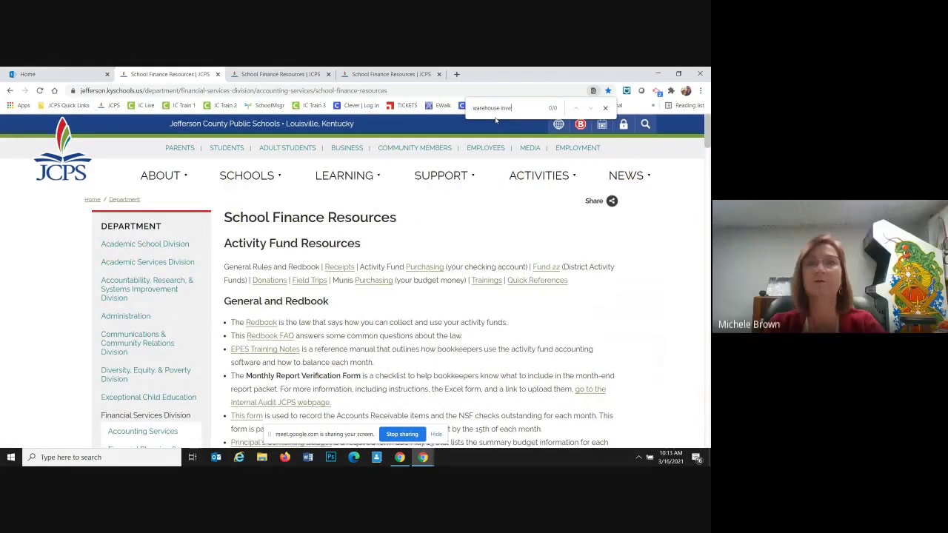
pyautogui.write('ntory')
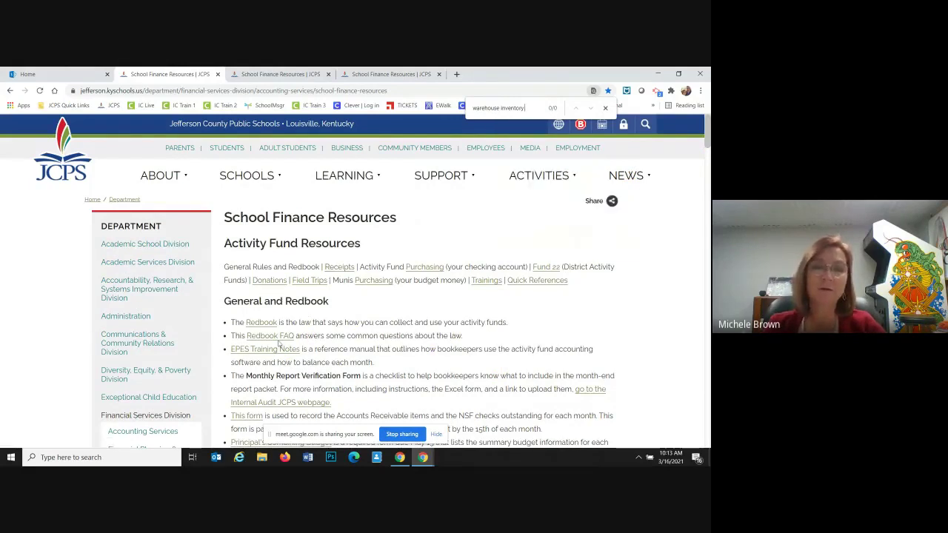
# Look through the School Finance Resources page from General and Redbook down to the Purchasing Through Munis section
pyautogui.scroll(-1, 278, 344)
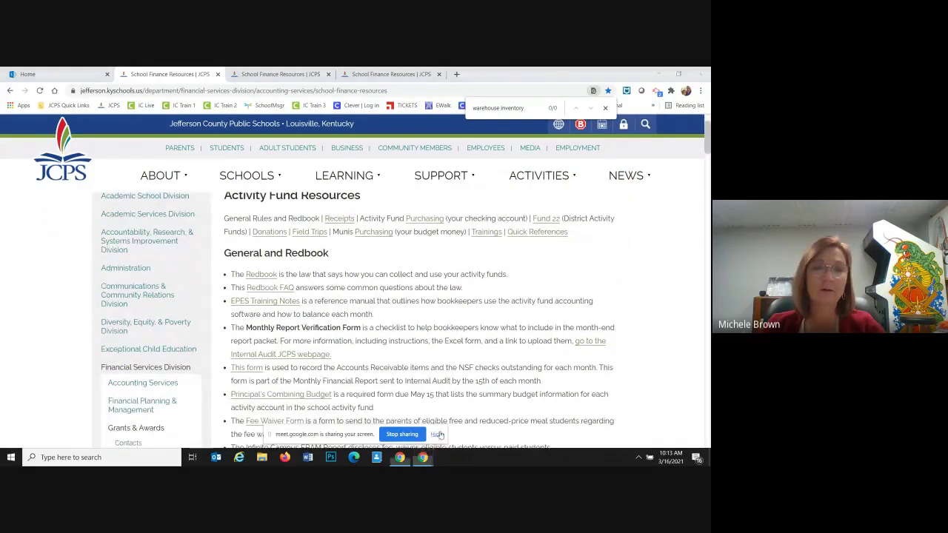
pyautogui.scroll(-3, 398, 357)
pyautogui.scroll(-10, 399, 357)
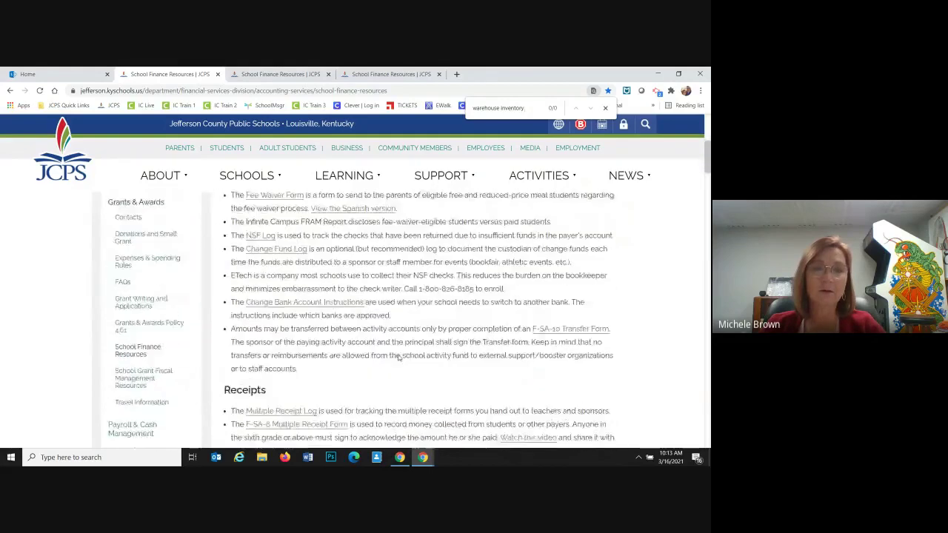
pyautogui.scroll(-2, 399, 358)
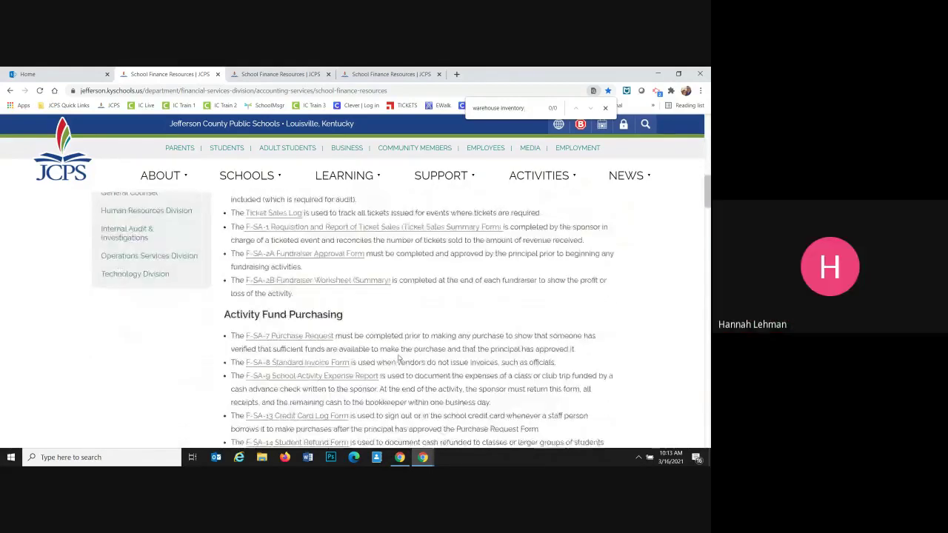
pyautogui.scroll(-3, 398, 358)
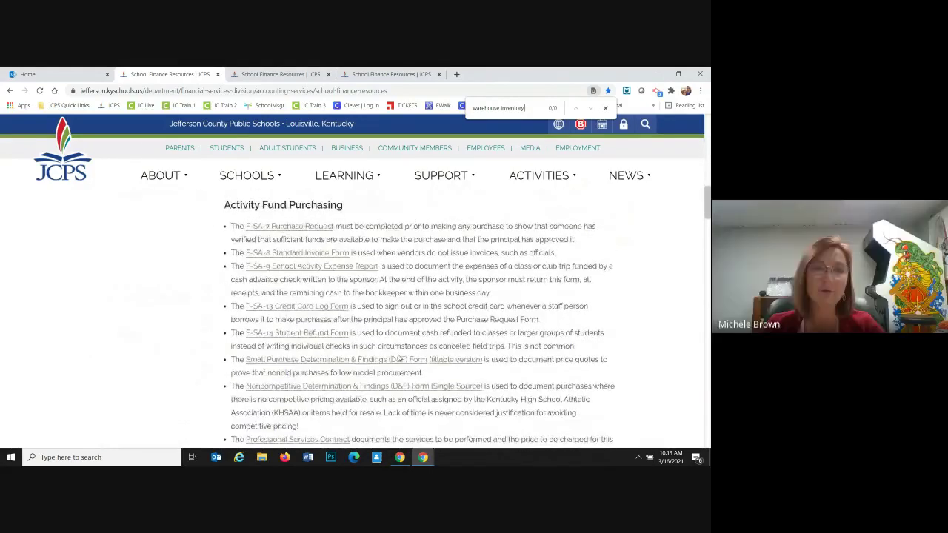
pyautogui.scroll(-3, 398, 357)
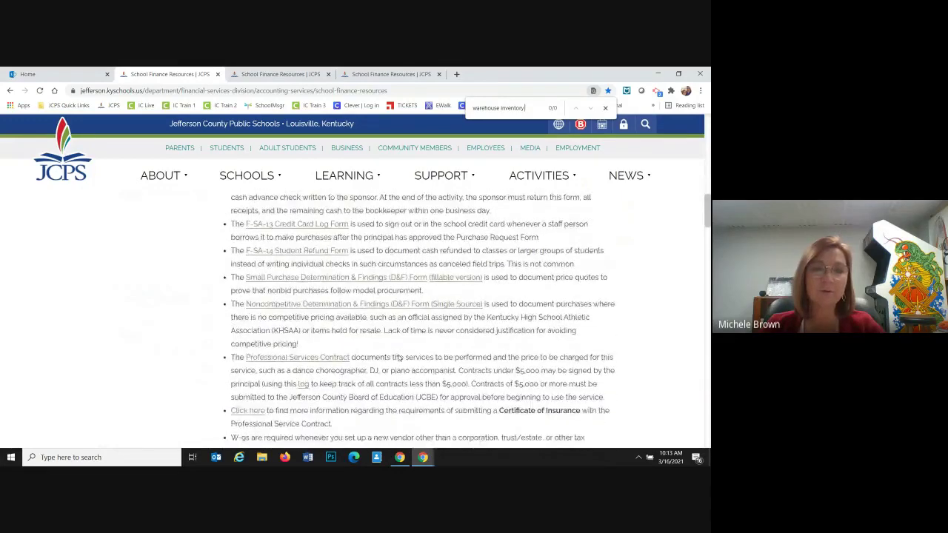
pyautogui.scroll(-5, 399, 358)
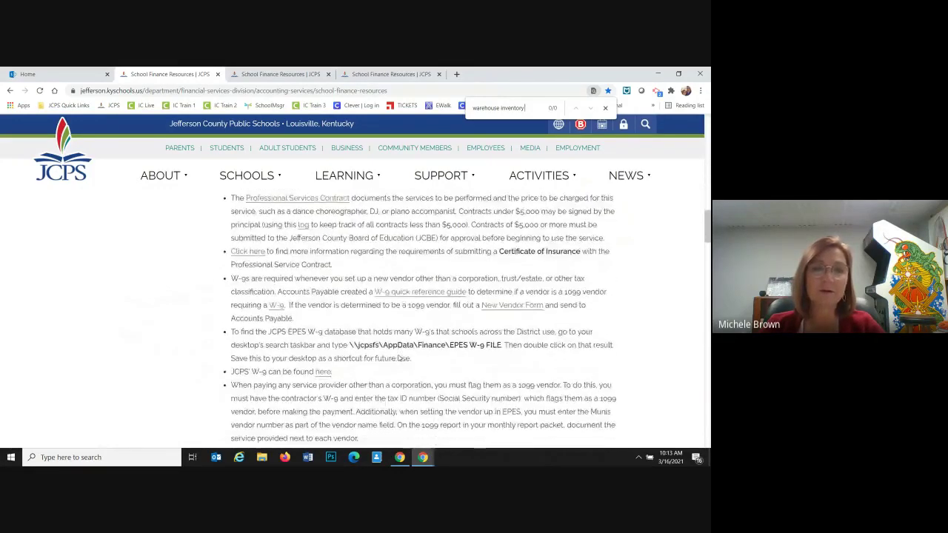
pyautogui.scroll(-8, 398, 357)
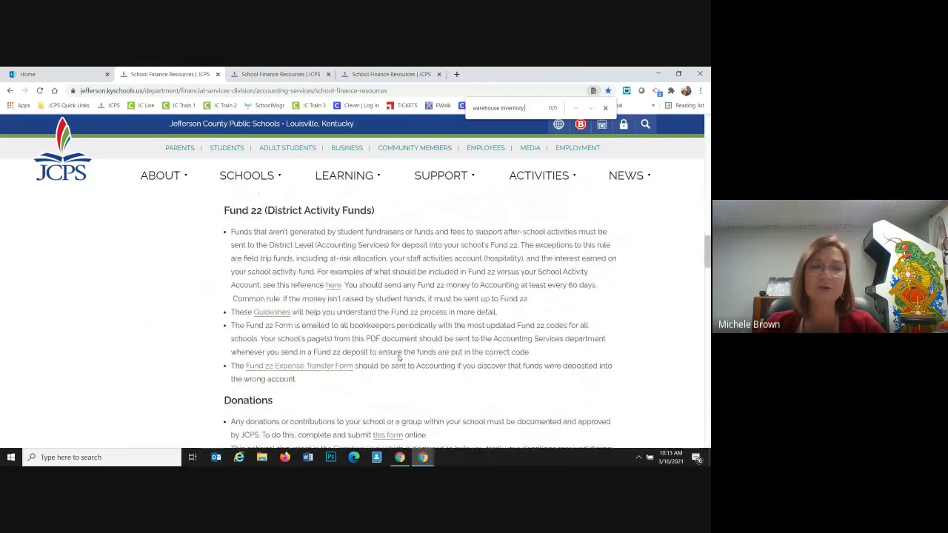
pyautogui.scroll(-2, 398, 358)
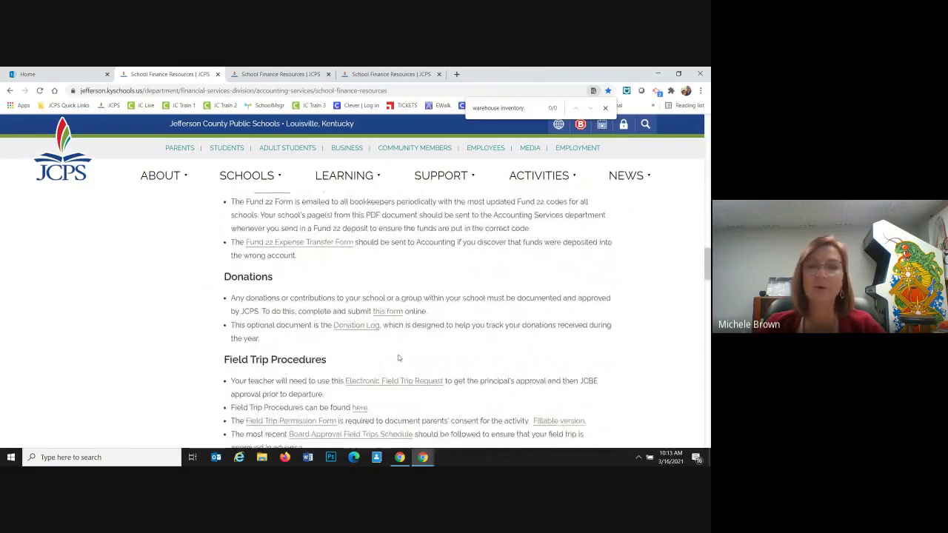
pyautogui.scroll(-3, 399, 357)
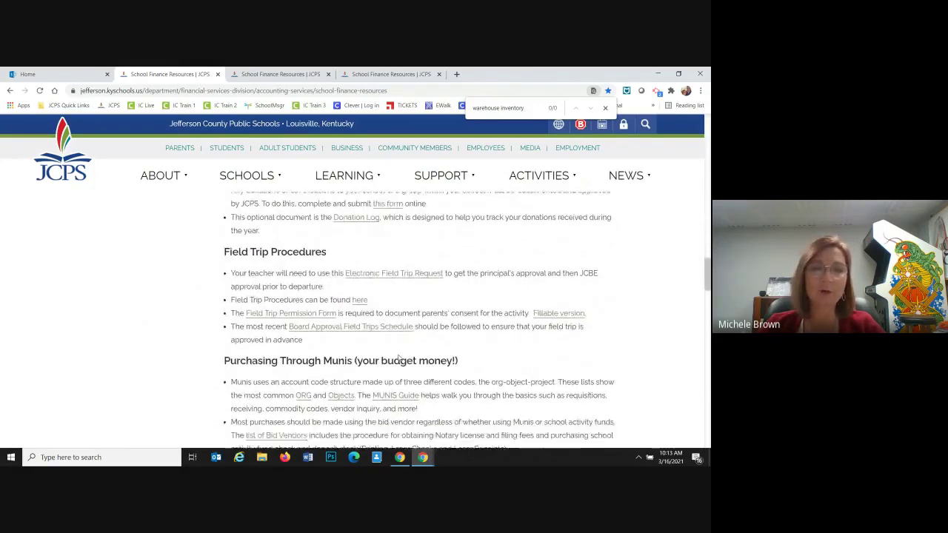
pyautogui.scroll(-4, 398, 358)
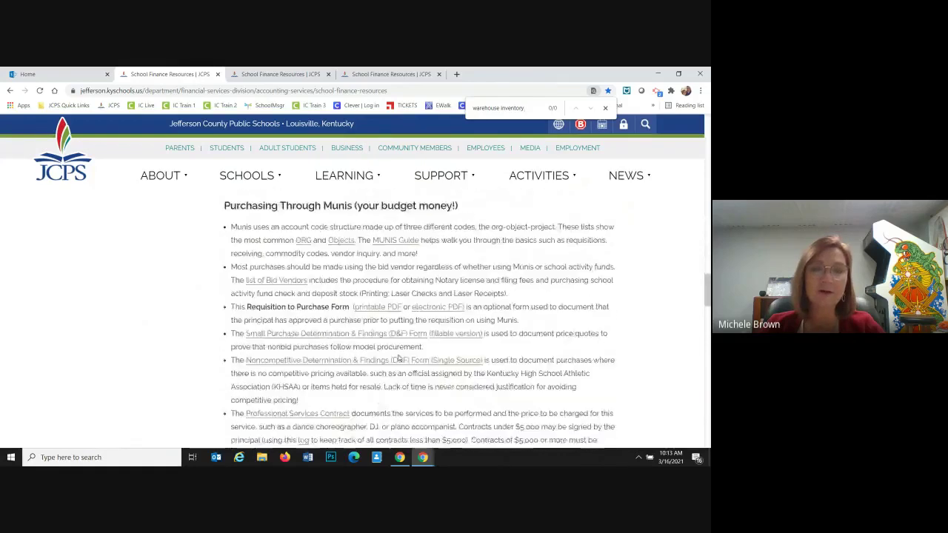
pyautogui.scroll(-2, 399, 357)
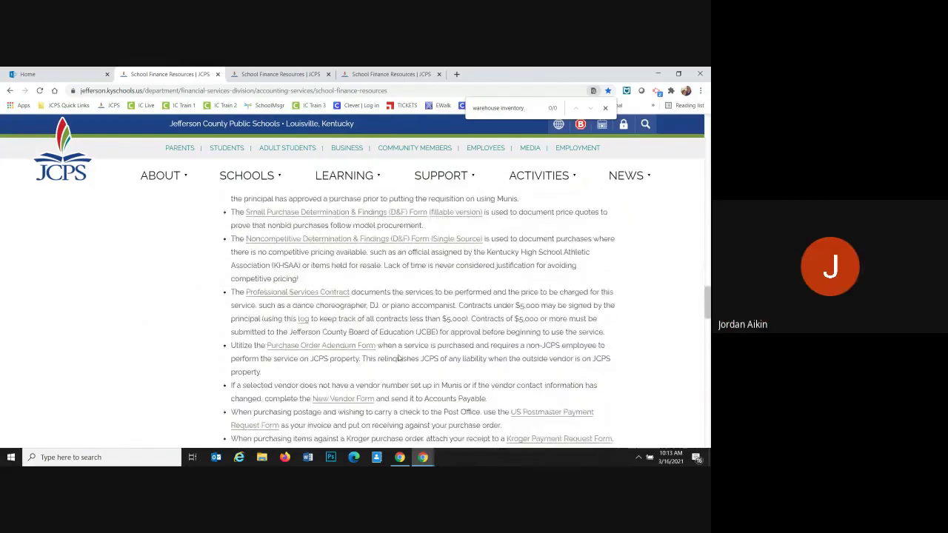
# Open the list of Bid Vendors from the Purchasing Through Munis section
pyautogui.scroll(6, 399, 358)
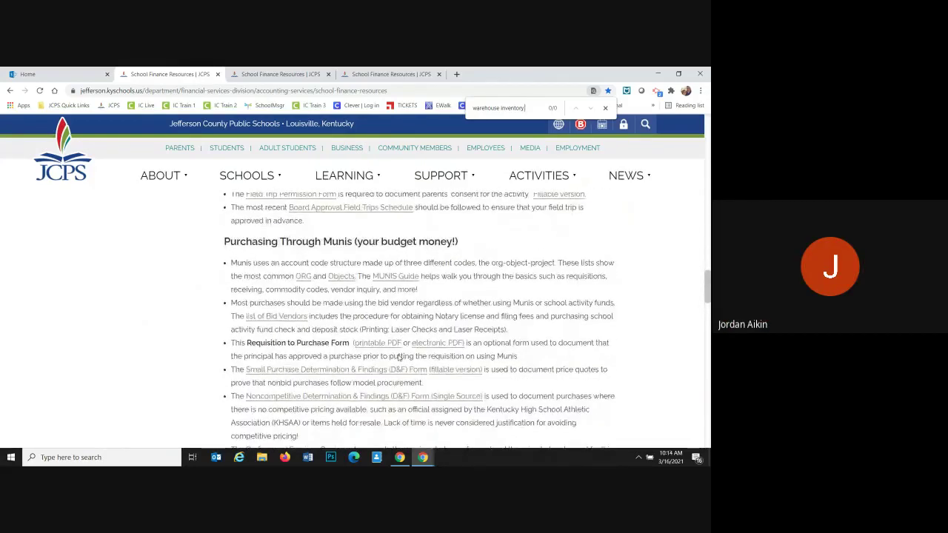
pyautogui.scroll(1, 398, 357)
pyautogui.scroll(-3, 398, 357)
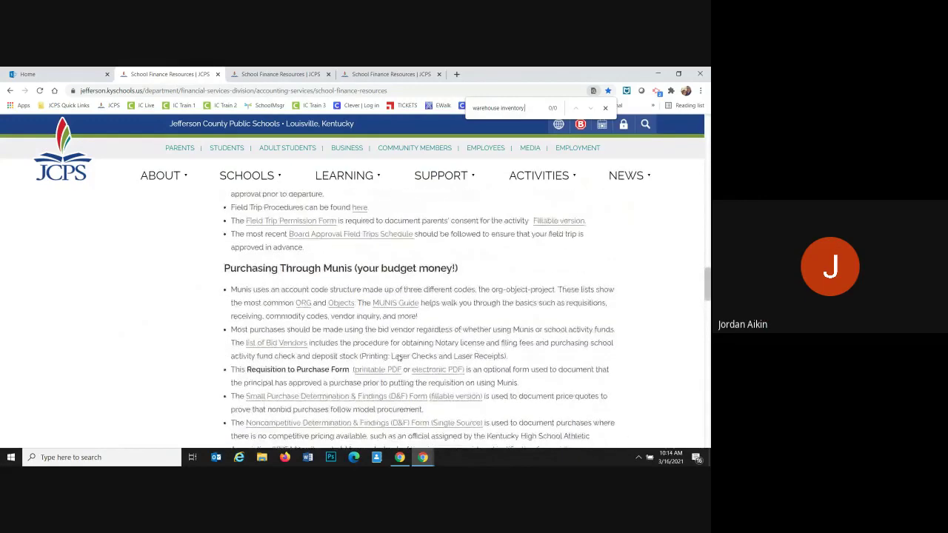
pyautogui.rightClick(398, 355)
pyautogui.click(262, 347)
pyautogui.click(265, 345)
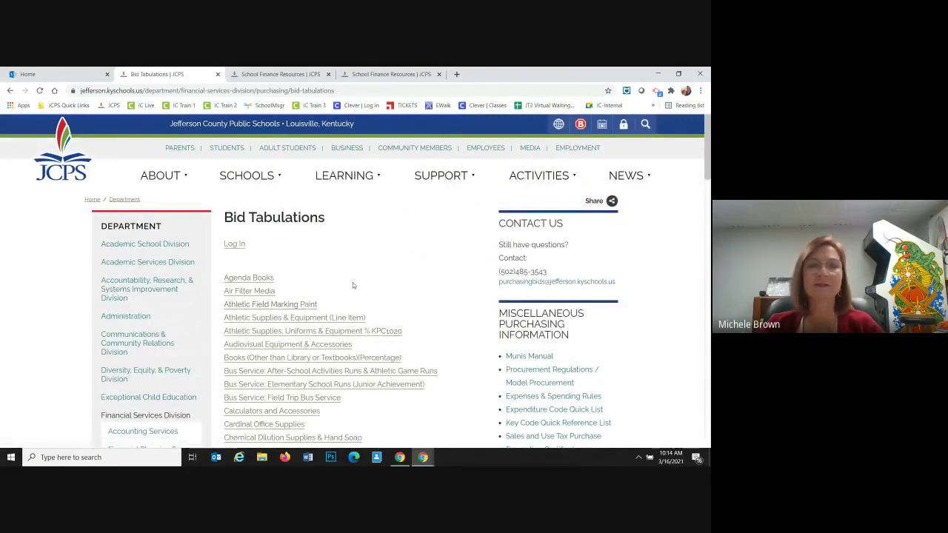
# Look down the Bid Tabulations list and open the Flashlights, Batteries, Etc. bid document
pyautogui.scroll(-1, 353, 285)
pyautogui.scroll(-1, 353, 285)
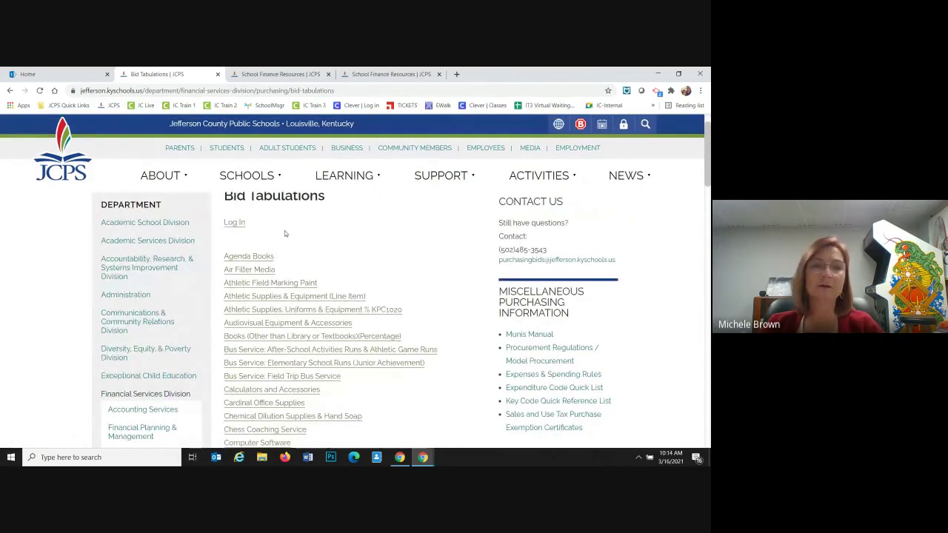
pyautogui.scroll(-3, 284, 230)
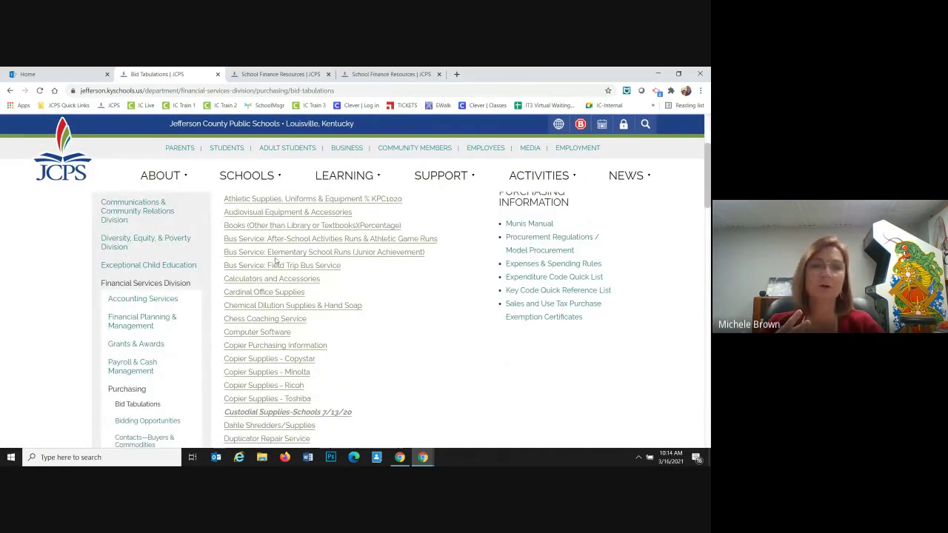
pyautogui.scroll(-5, 276, 259)
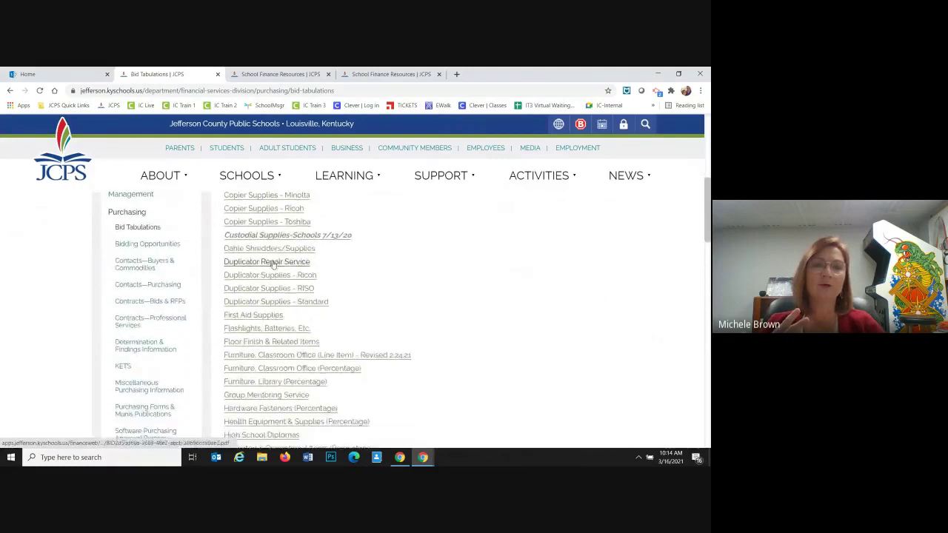
pyautogui.click(274, 335)
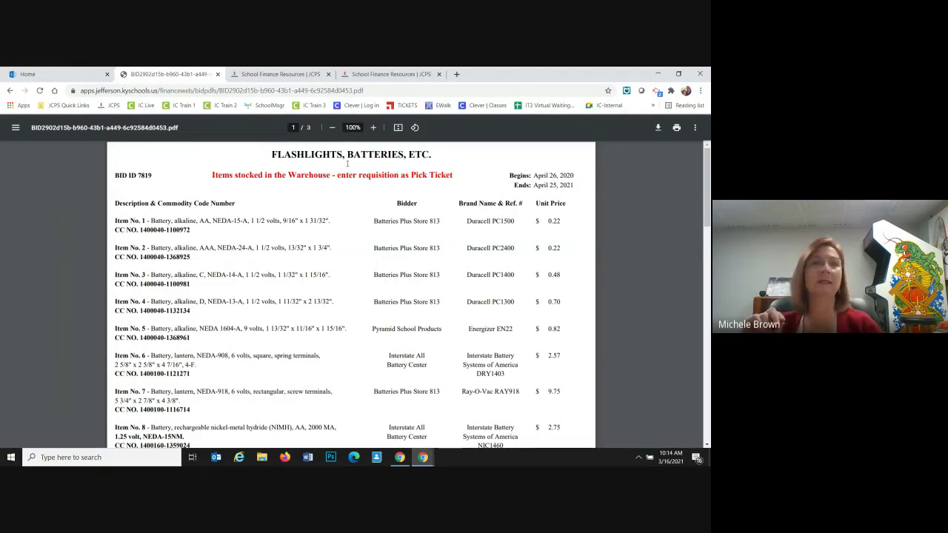
# Return to the Bid Tabulations list and open the Instructional & Custodial Warehouse Inventory document
pyautogui.click(11, 91)
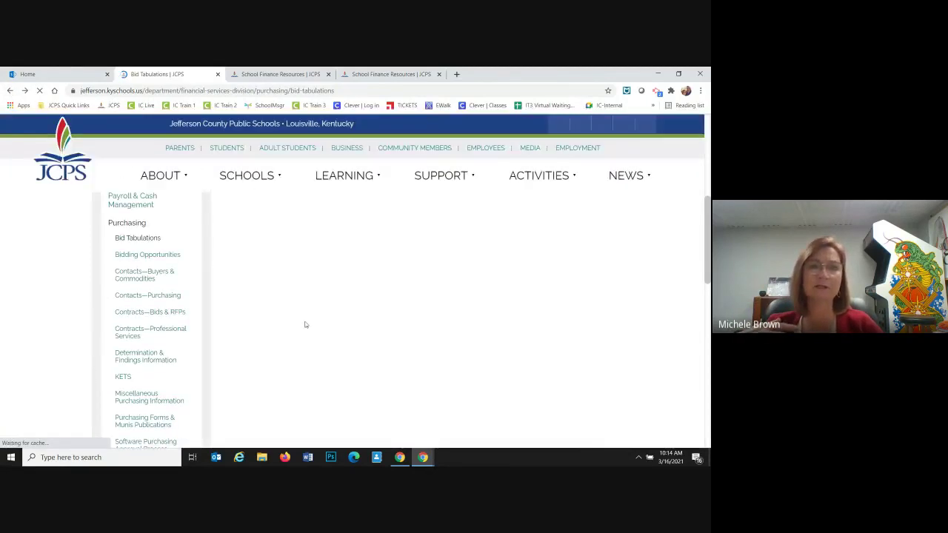
pyautogui.scroll(-3, 277, 336)
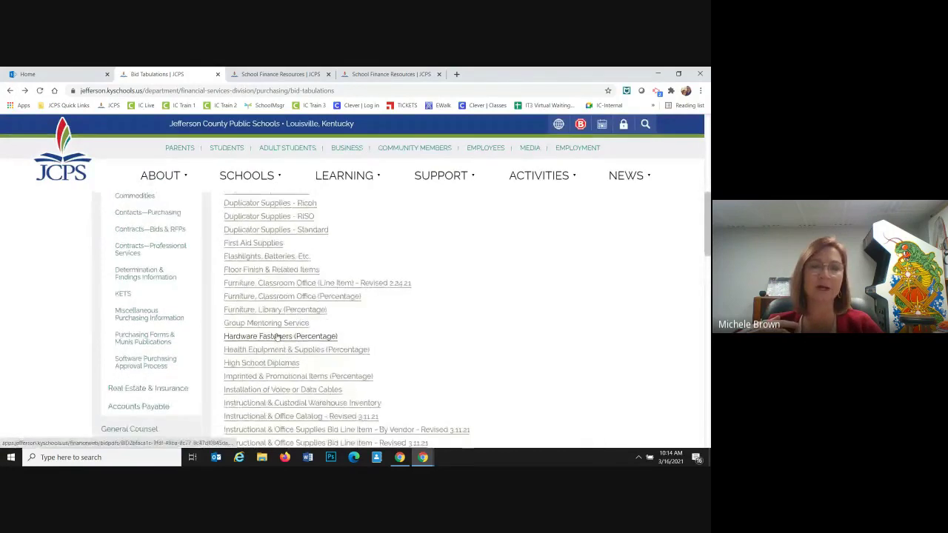
pyautogui.scroll(-1, 277, 336)
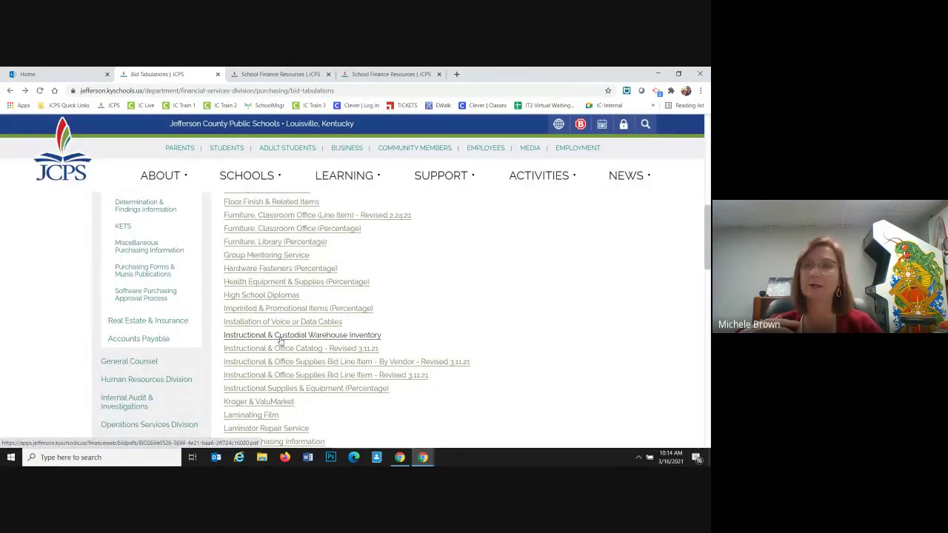
pyautogui.click(280, 337)
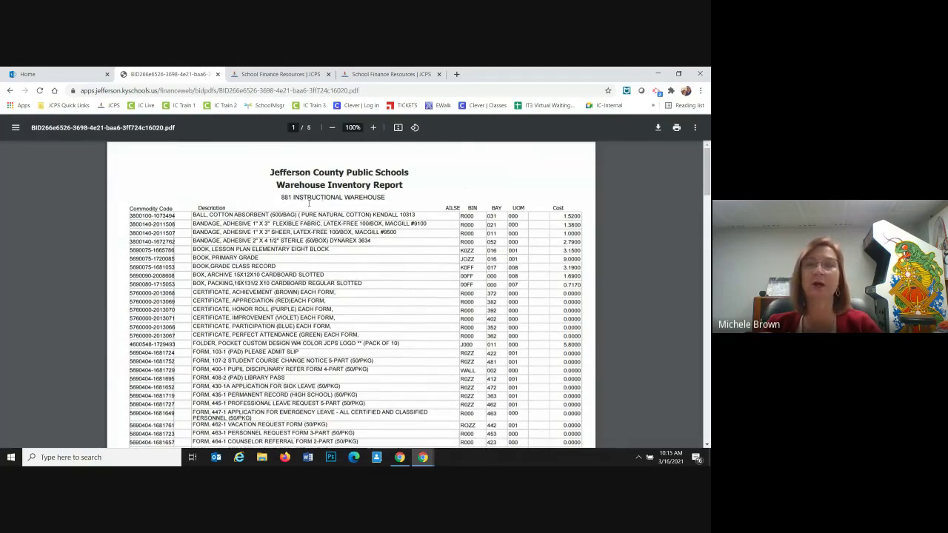
# Look through the Instructional and Custodial Warehouse pages of the Warehouse Inventory Report and return to its first page
pyautogui.scroll(-13, 335, 291)
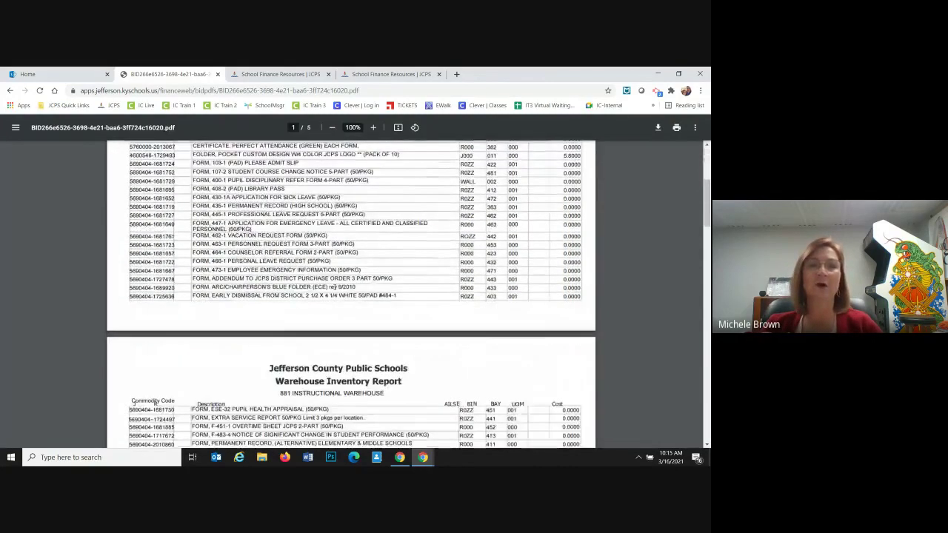
pyautogui.scroll(-11, 336, 287)
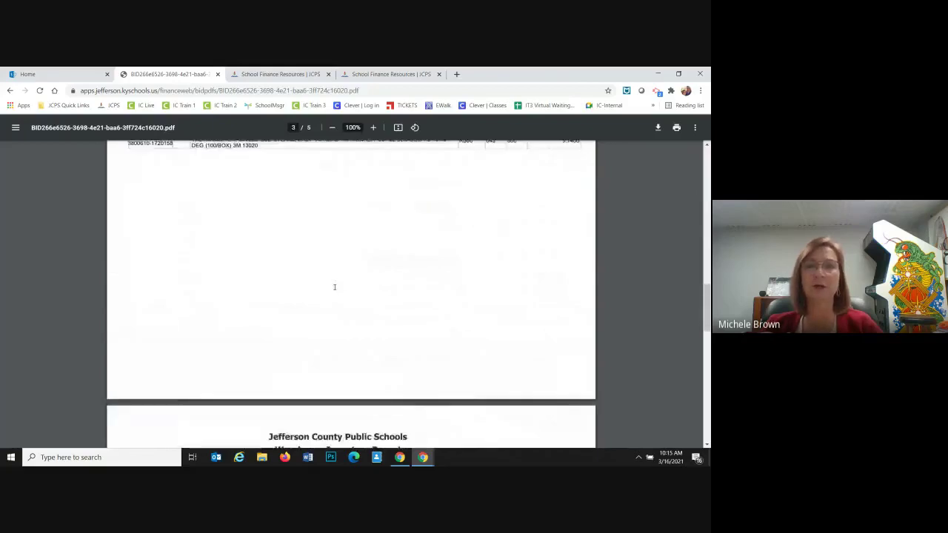
pyautogui.scroll(-4, 334, 287)
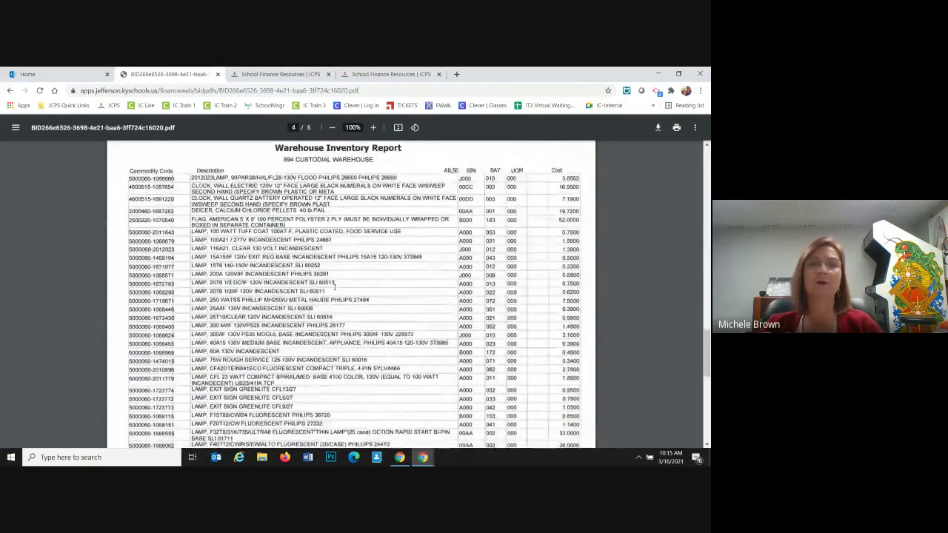
pyautogui.scroll(2, 304, 188)
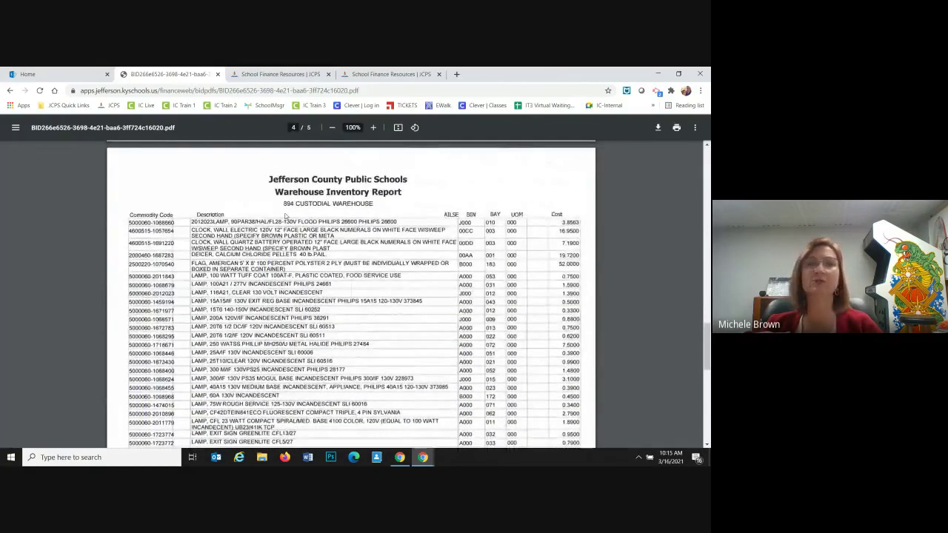
pyautogui.scroll(-8, 316, 219)
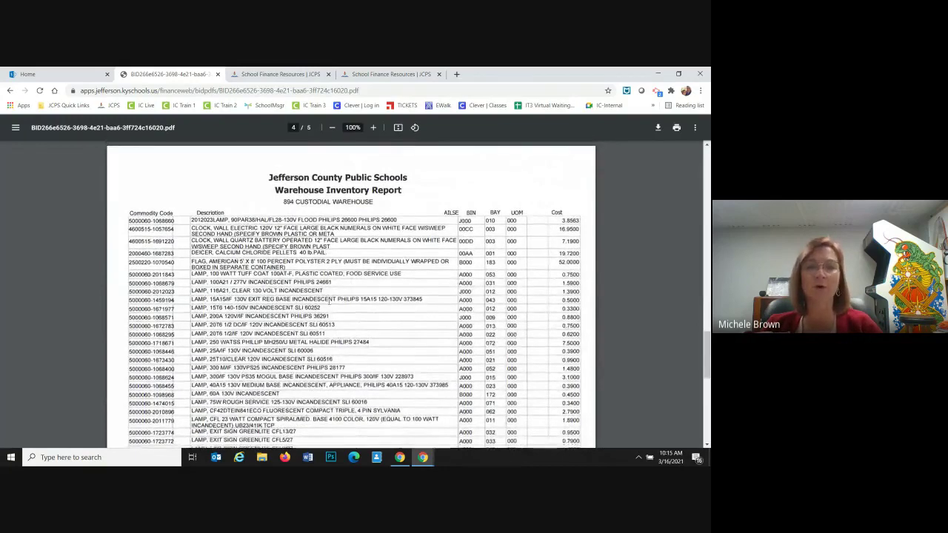
pyautogui.scroll(-2, 329, 300)
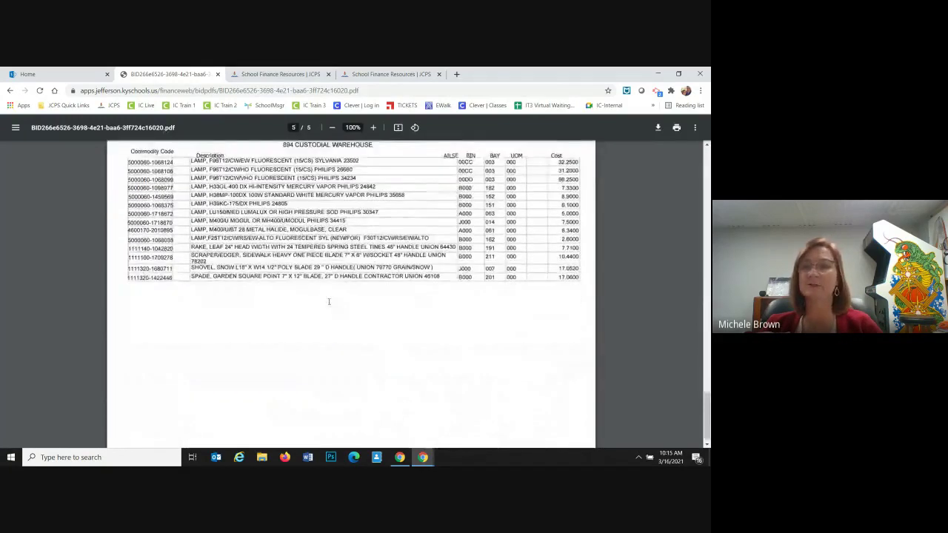
pyautogui.scroll(3, 329, 301)
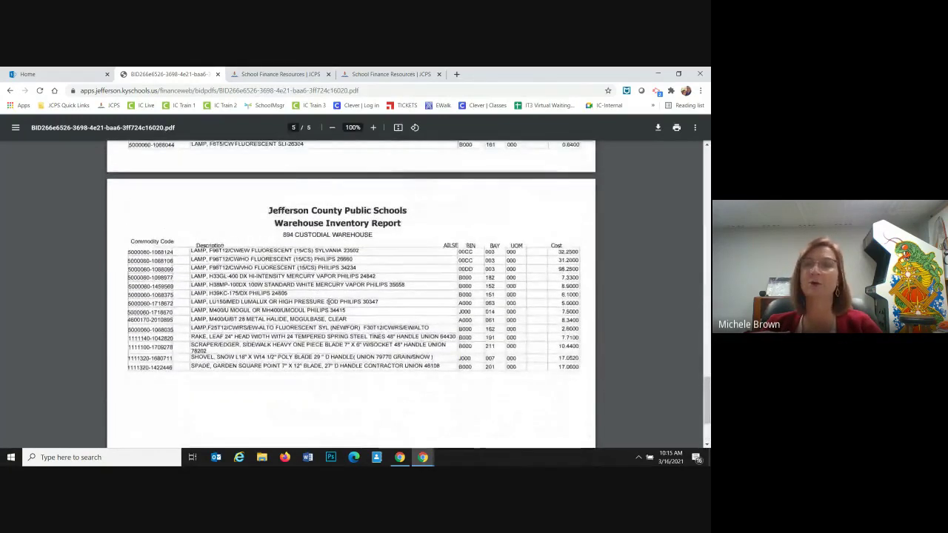
pyautogui.scroll(20, 328, 302)
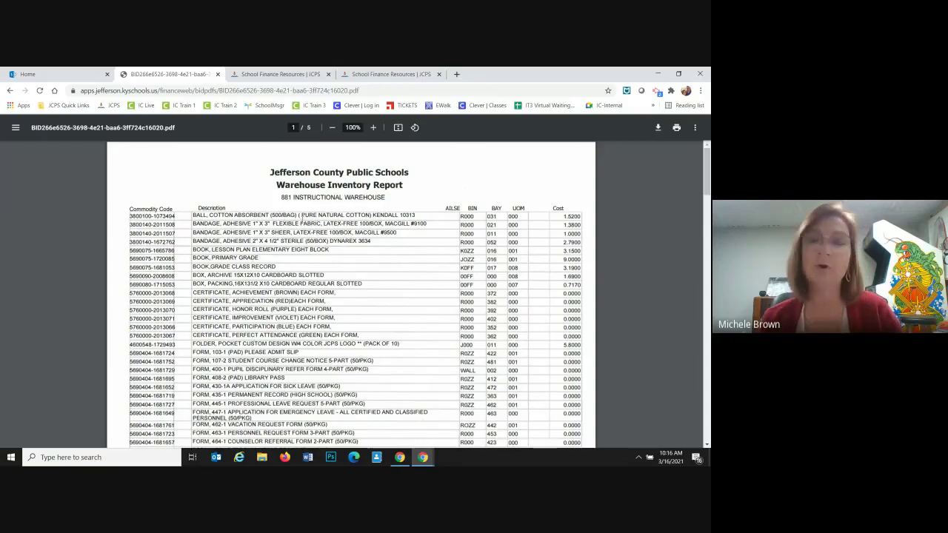
# Search the Warehouse Inventory Report for "paper" and go through the first five matches
pyautogui.hotkey('ctrl', 'f')
pyautogui.write('paper')
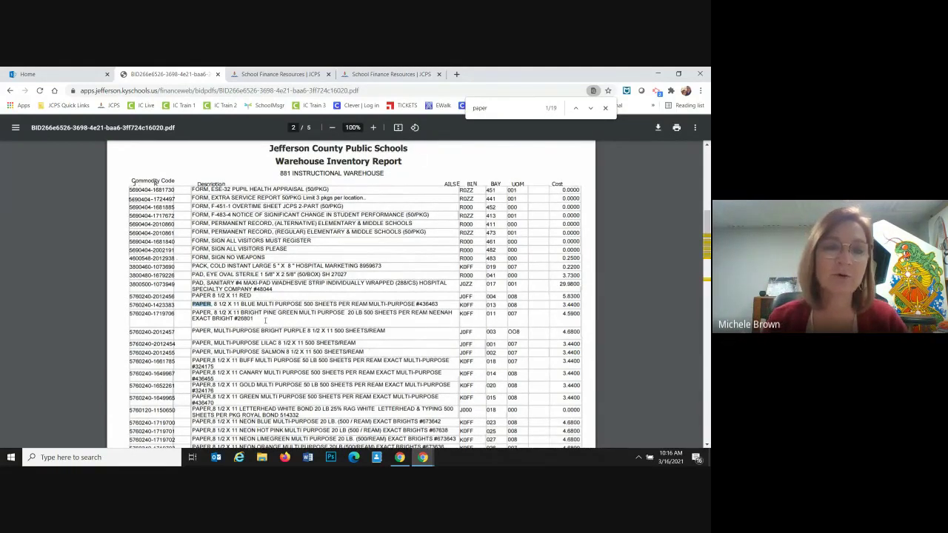
pyautogui.scroll(-1, 264, 318)
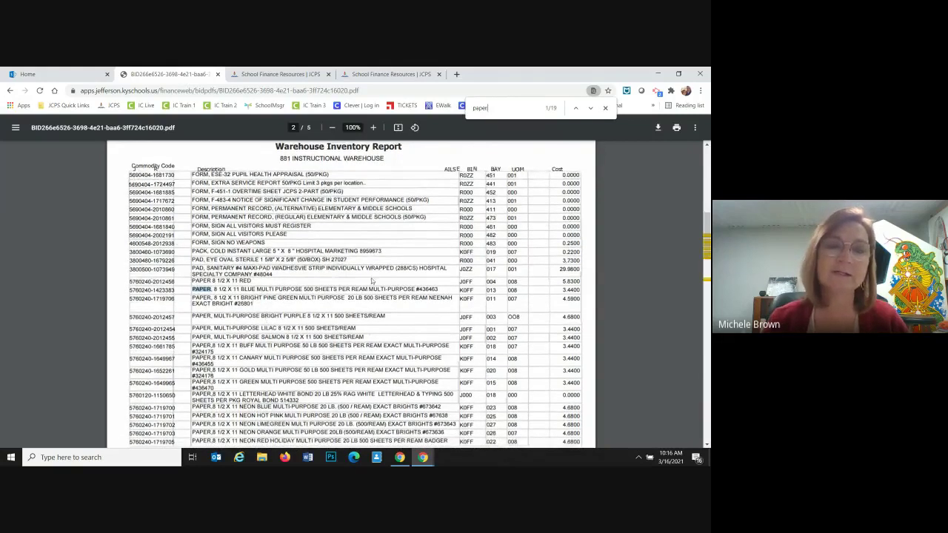
pyautogui.click(591, 109)
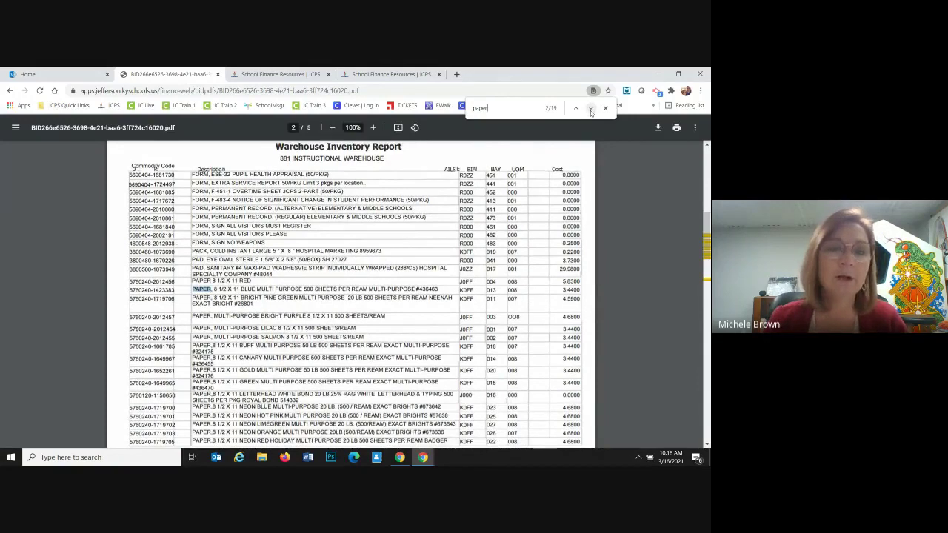
pyautogui.click(591, 109)
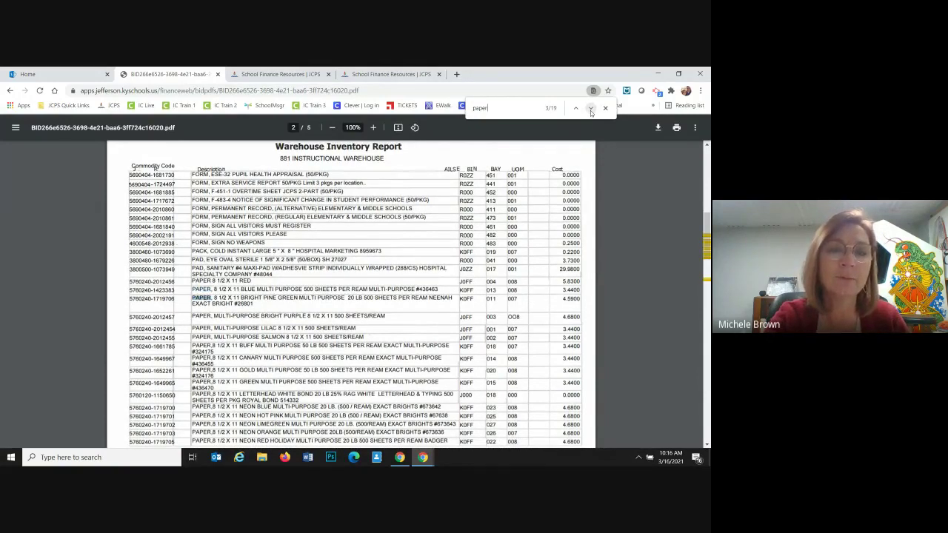
pyautogui.click(591, 109)
pyautogui.click(591, 109)
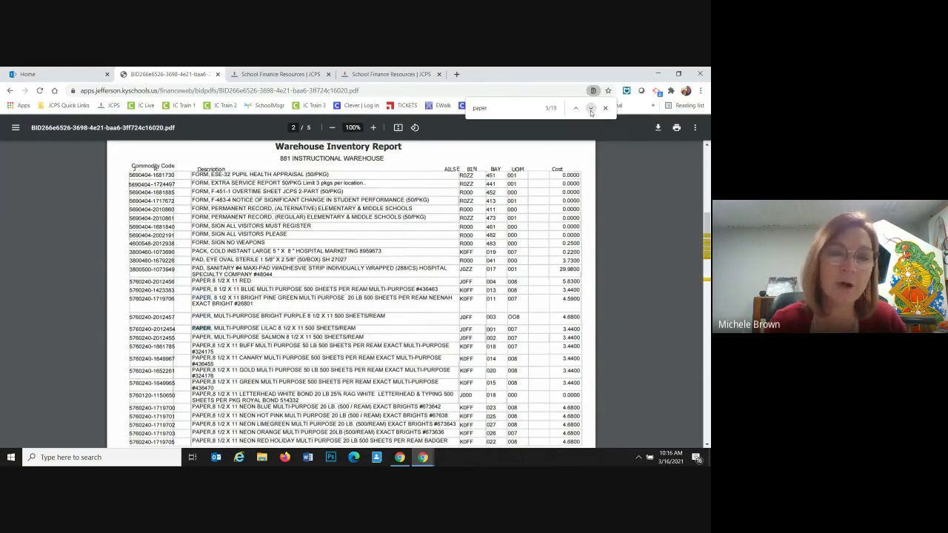
# Continue through the "paper" matches in the Warehouse Inventory Report from the sixth to the seventeenth
pyautogui.click(591, 109)
pyautogui.click(591, 109)
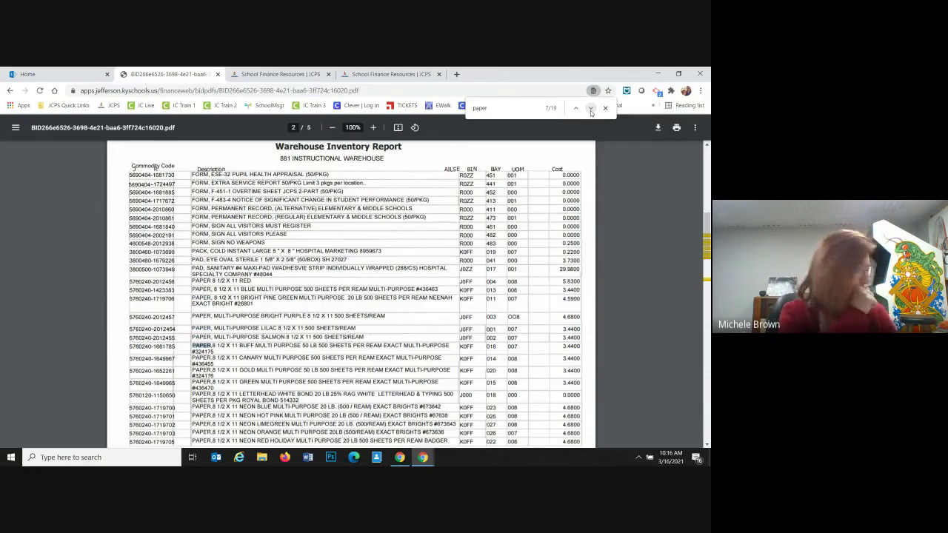
pyautogui.click(591, 109)
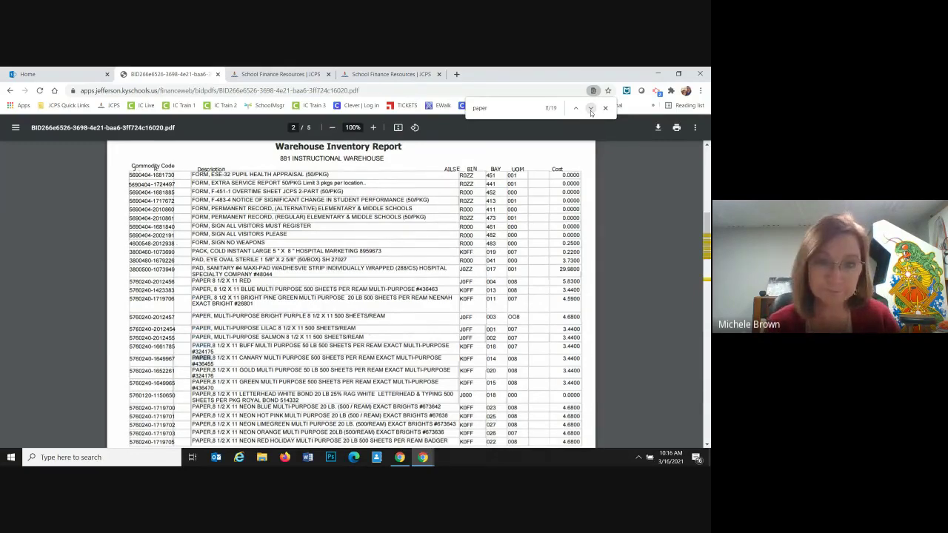
pyautogui.click(591, 109)
pyautogui.click(591, 109)
pyautogui.click(592, 109)
pyautogui.click(591, 109)
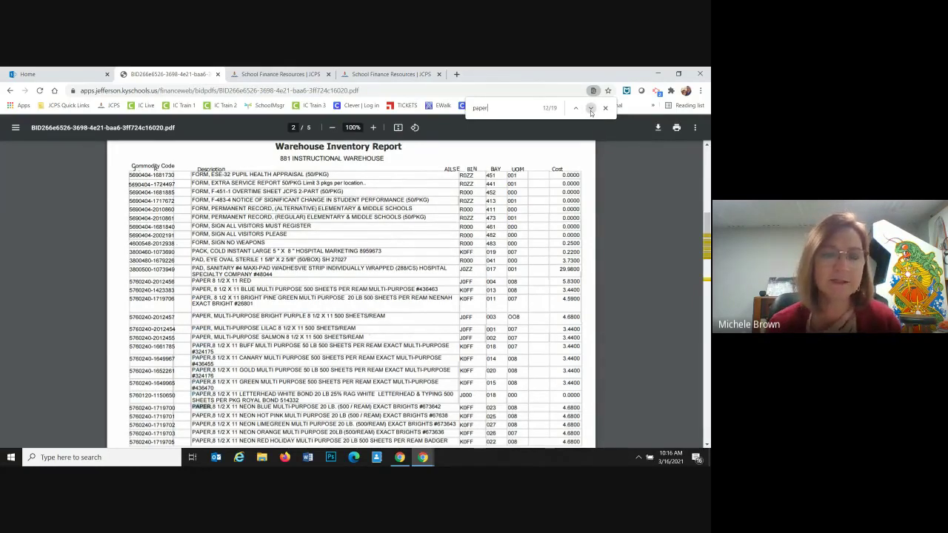
pyautogui.click(591, 109)
pyautogui.click(591, 109)
pyautogui.click(591, 109)
pyautogui.click(591, 109)
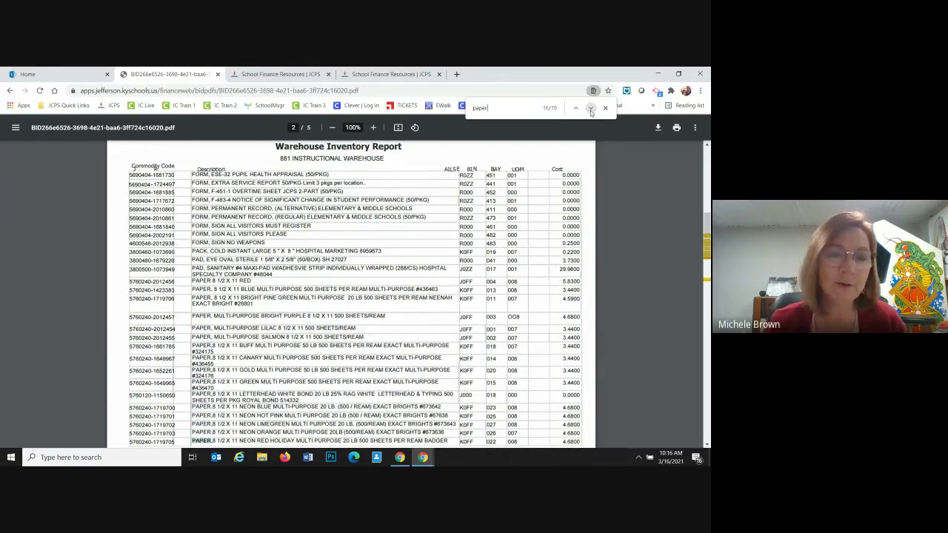
pyautogui.click(591, 108)
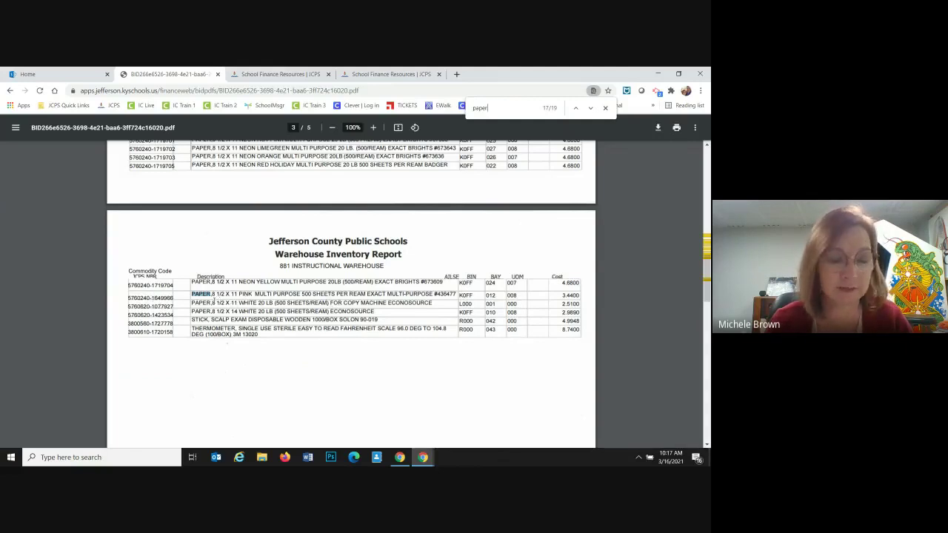
# Highlight the commodity codes of the 8 1/2 x 11 white copy machine paper and the neon hot pink paper
pyautogui.click(213, 302)
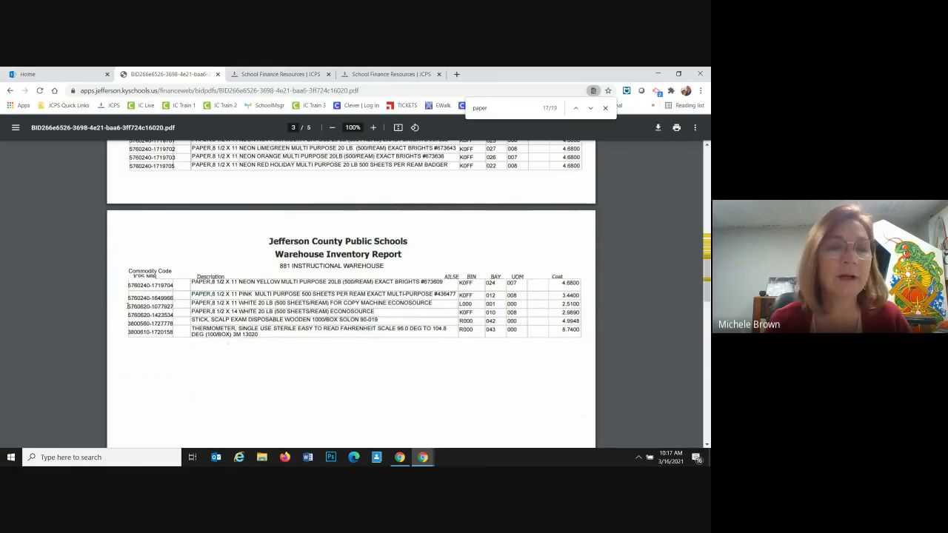
pyautogui.moveTo(127, 306); pyautogui.dragTo(176, 306)
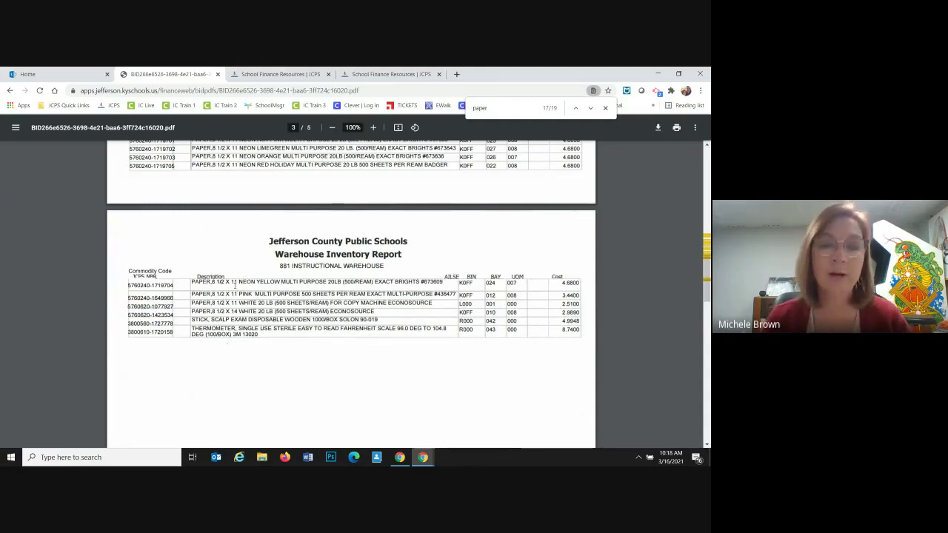
pyautogui.scroll(1, 234, 289)
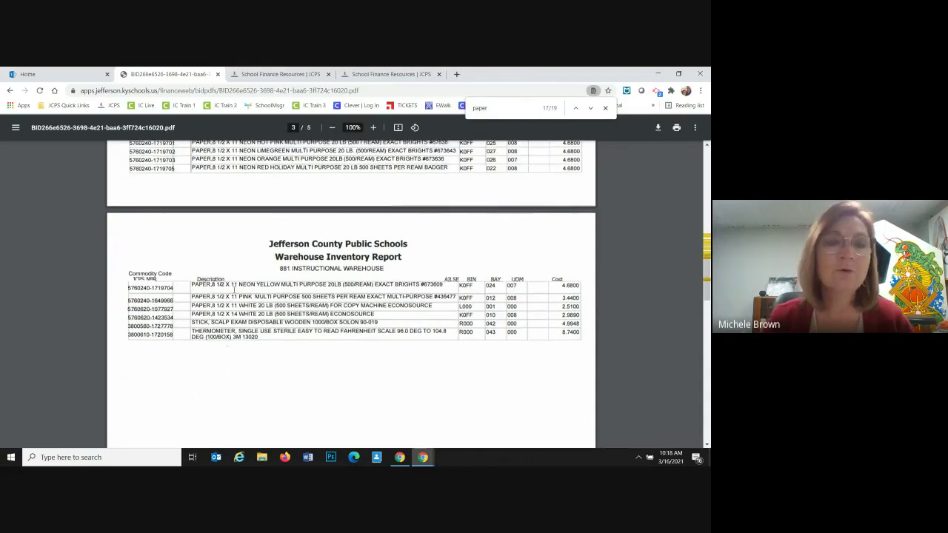
pyautogui.scroll(5, 234, 289)
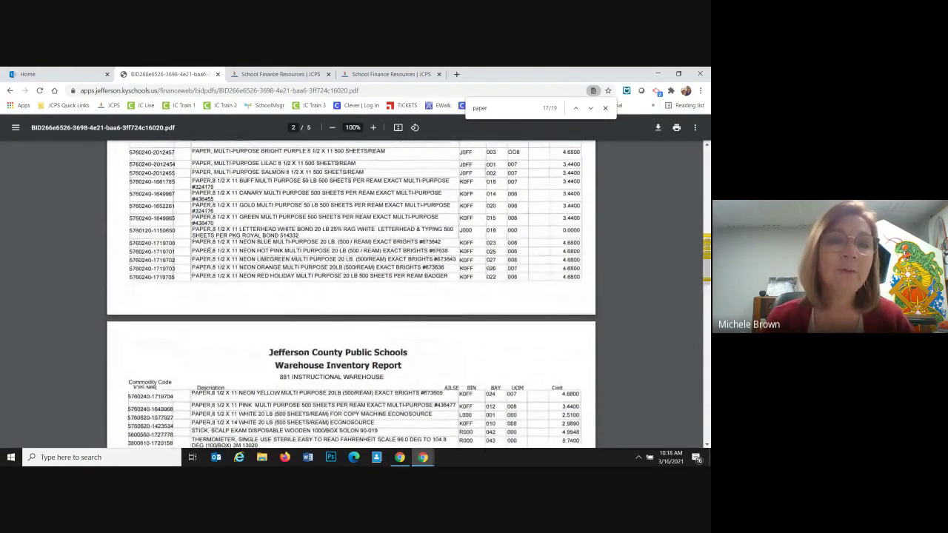
pyautogui.doubleClick(164, 251)
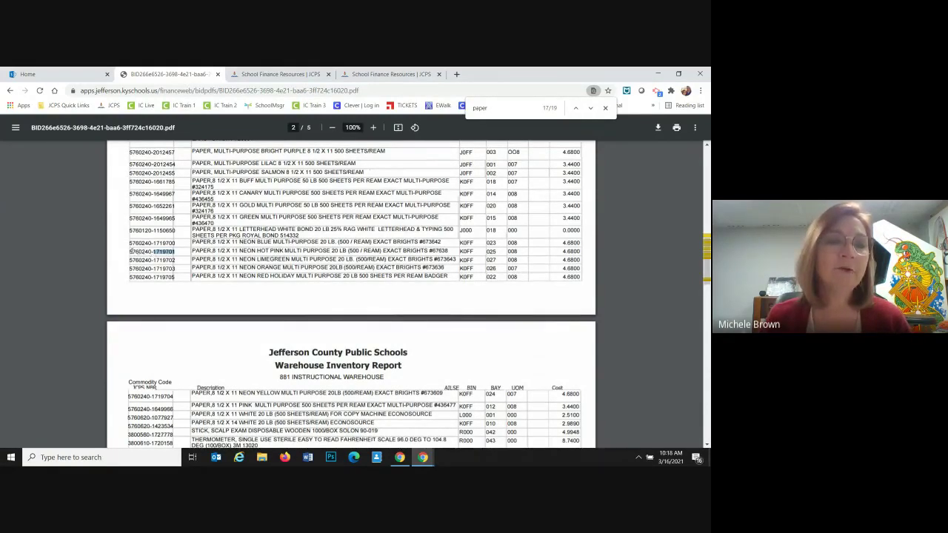
pyautogui.moveTo(130, 252); pyautogui.dragTo(175, 251)
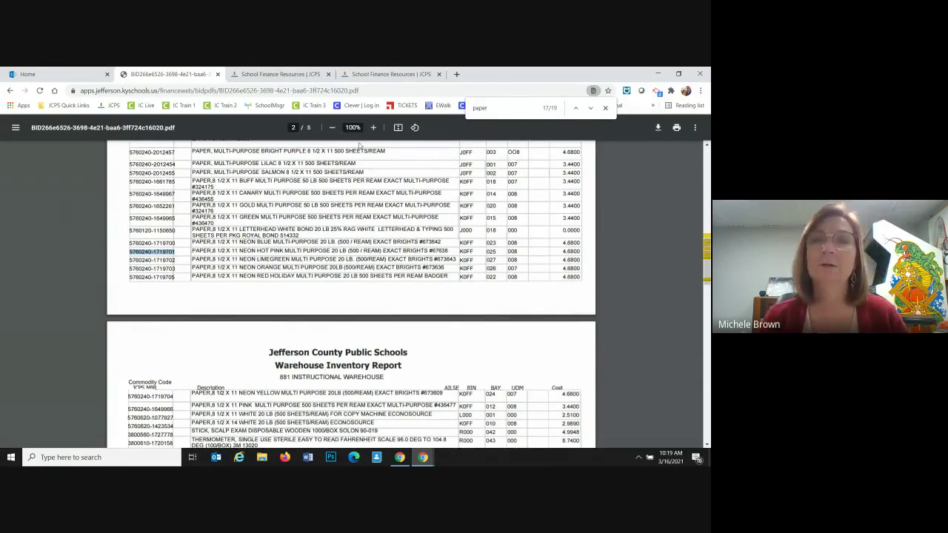
# Search the Warehouse Inventory Report for "sick"
pyautogui.moveTo(494, 108); pyautogui.dragTo(465, 109)
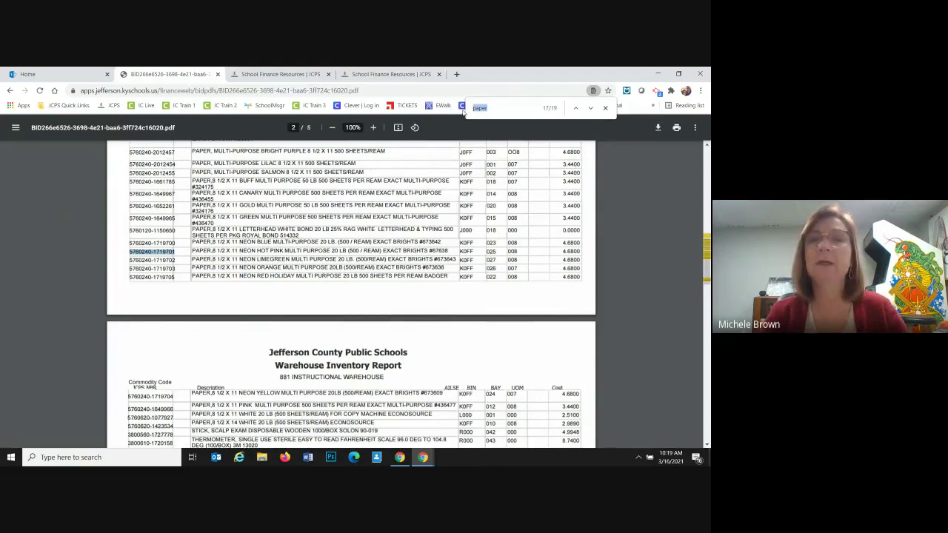
pyautogui.write('sick')
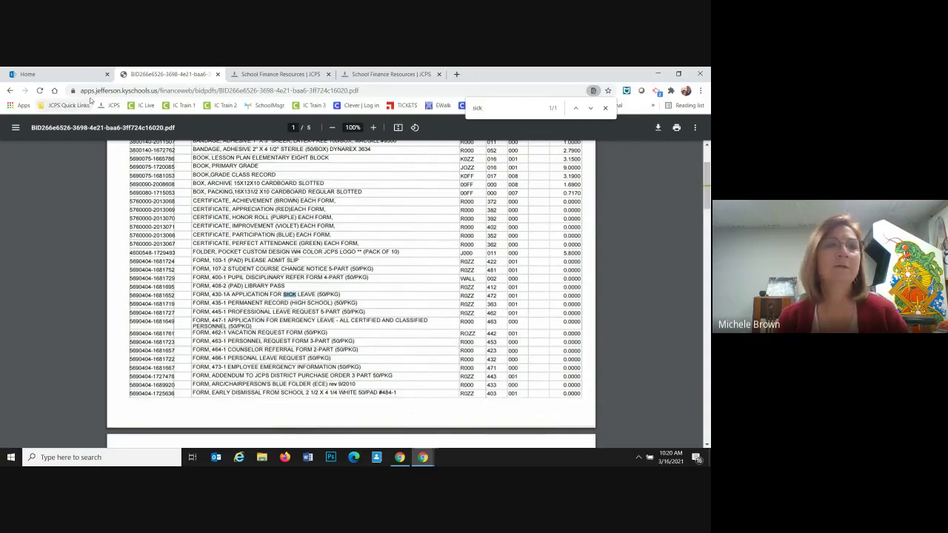
# Switch to the Tyler Dashboard, open Requisition Entry and add a requisition for Dept/Loc 081 in fiscal year 2021
pyautogui.click(57, 75)
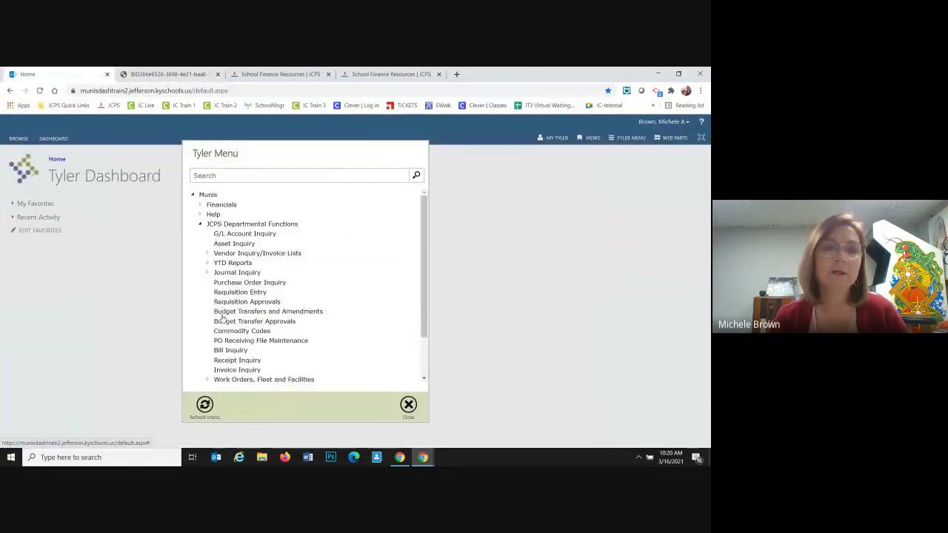
pyautogui.click(230, 293)
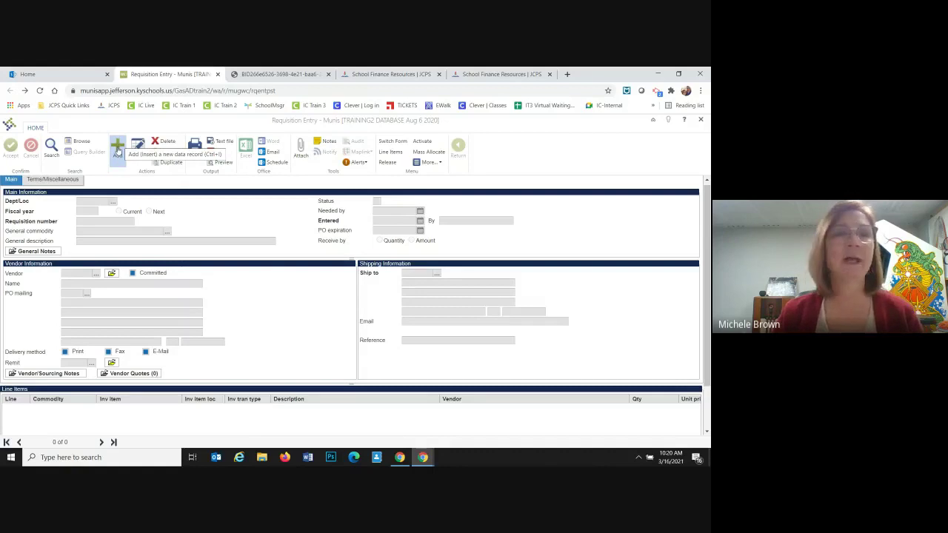
pyautogui.click(117, 148)
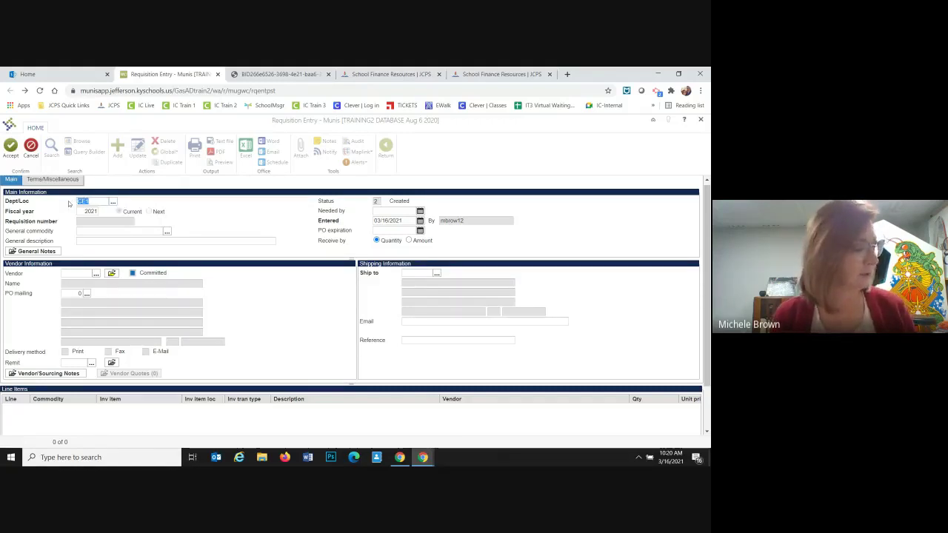
pyautogui.write('0')
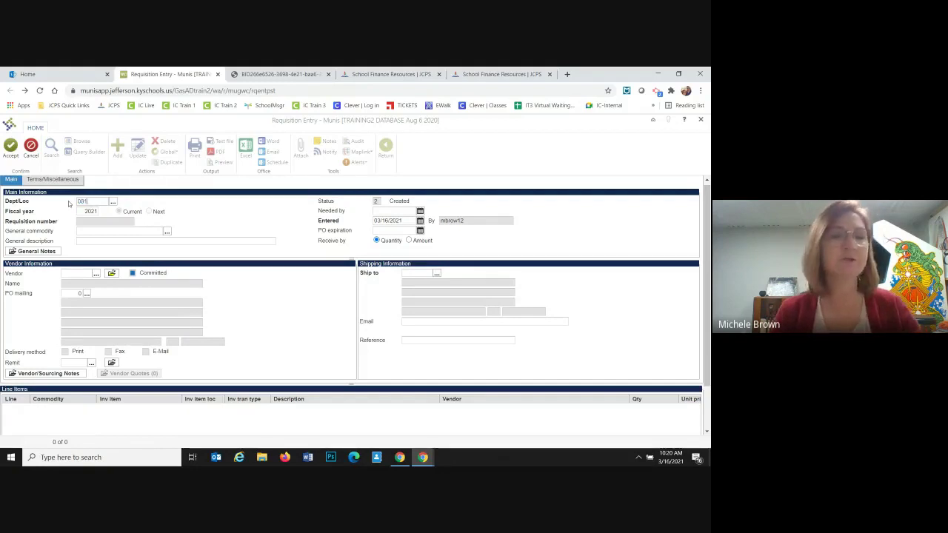
pyautogui.press('Tab')
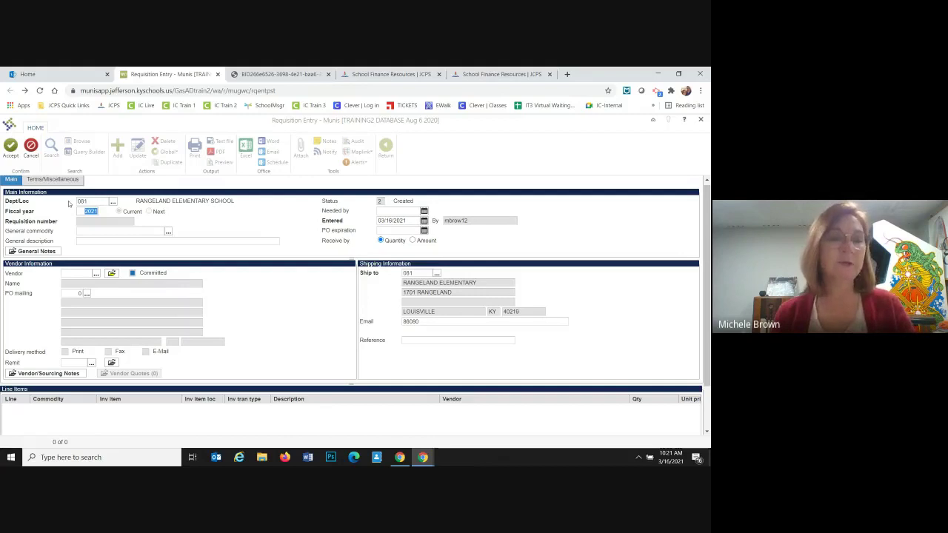
pyautogui.press('Tab')
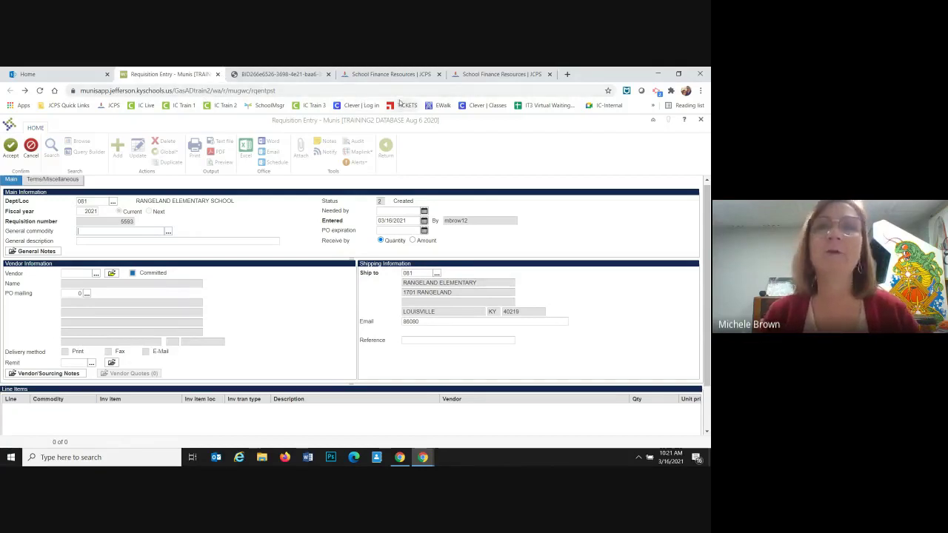
pyautogui.click(568, 75)
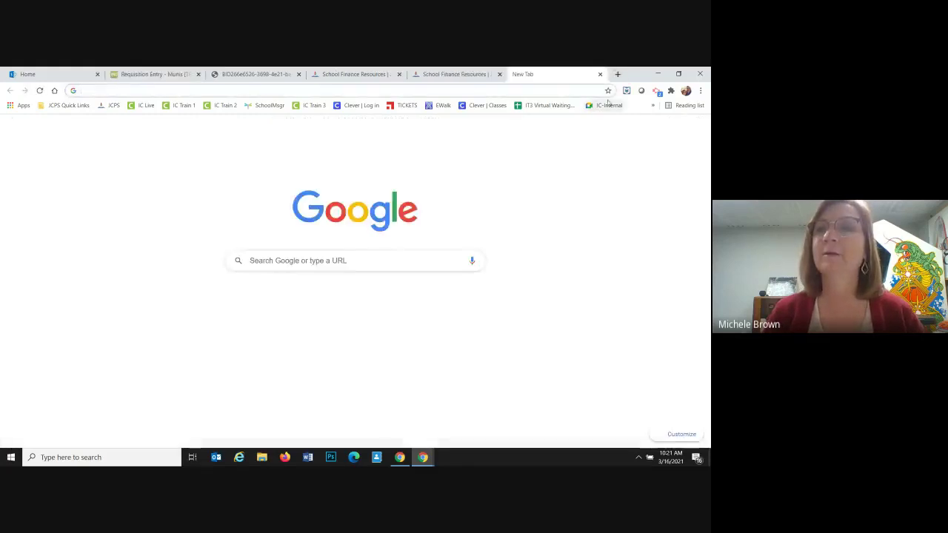
pyautogui.click(653, 106)
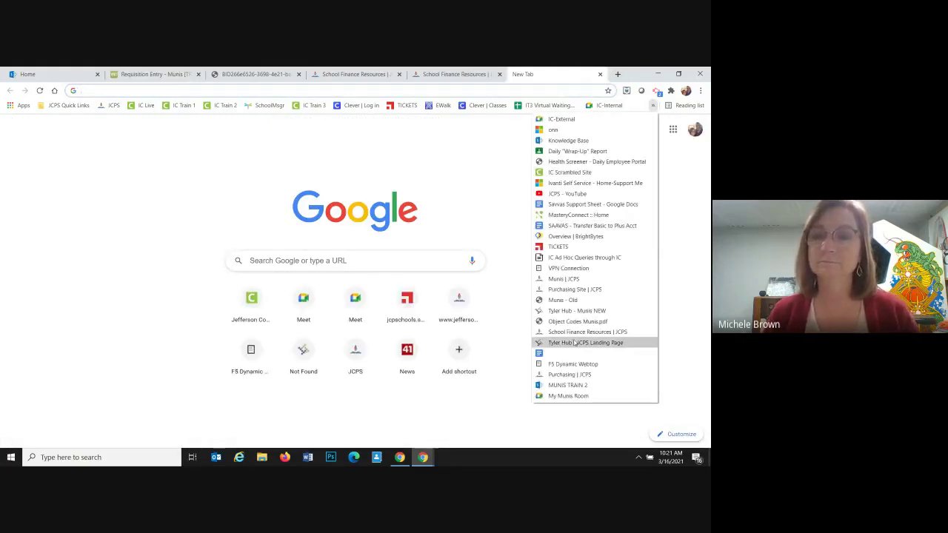
pyautogui.click(570, 375)
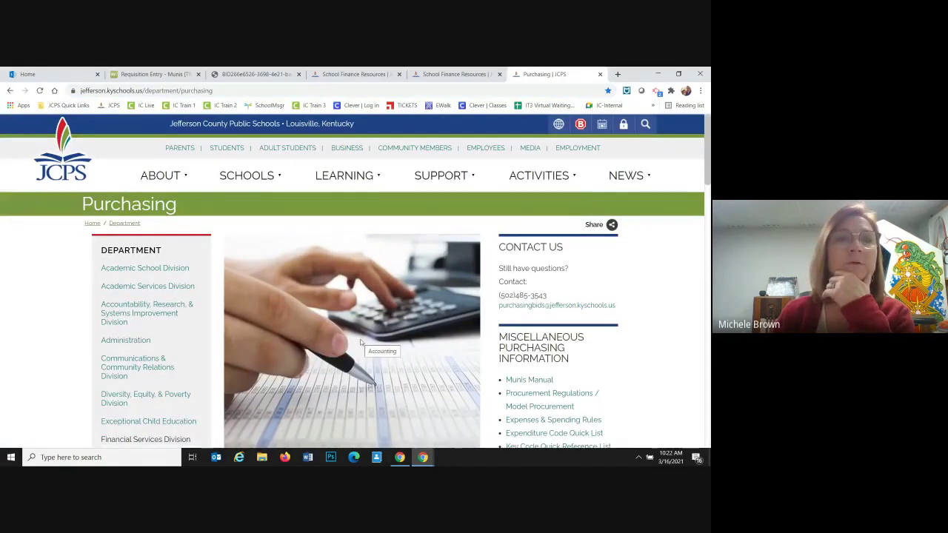
pyautogui.scroll(-4, 361, 342)
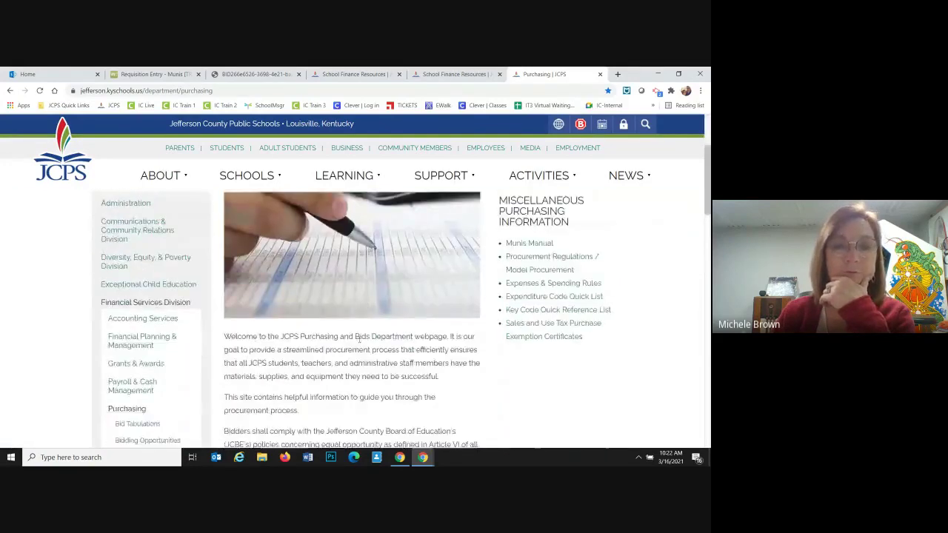
pyautogui.scroll(2, 359, 342)
pyautogui.scroll(2, 359, 342)
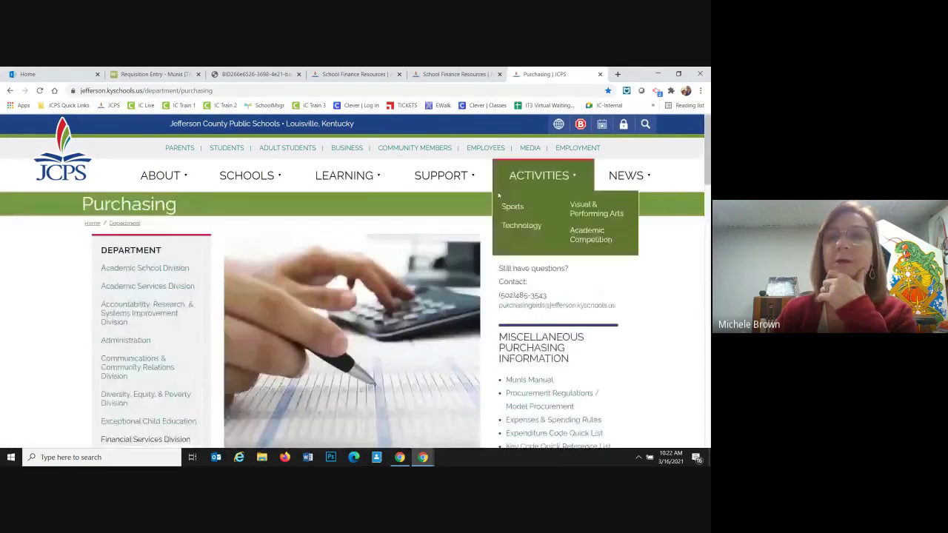
pyautogui.click(600, 77)
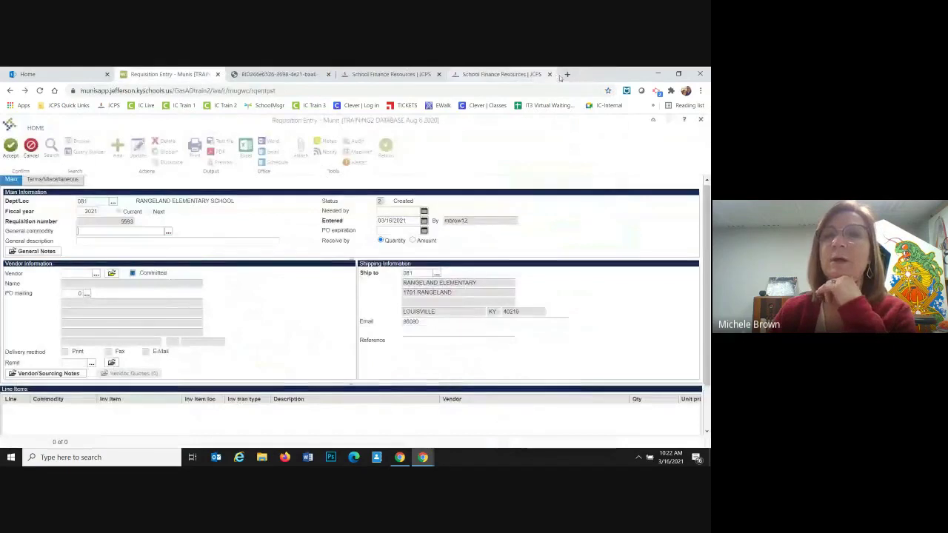
# Open the bookmarked School Finance Resources page in a new tab and find its Purchasing Through Munis section
pyautogui.click(566, 75)
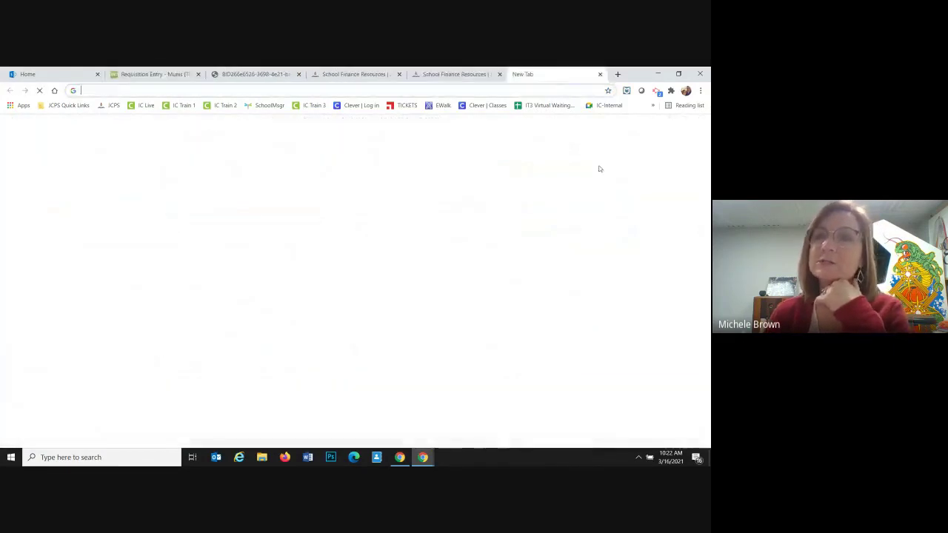
pyautogui.click(651, 106)
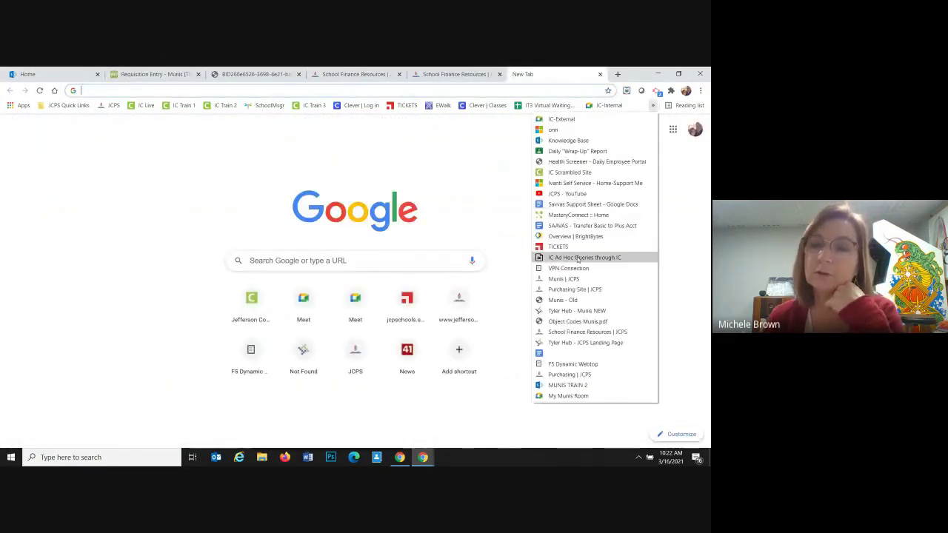
pyautogui.click(565, 331)
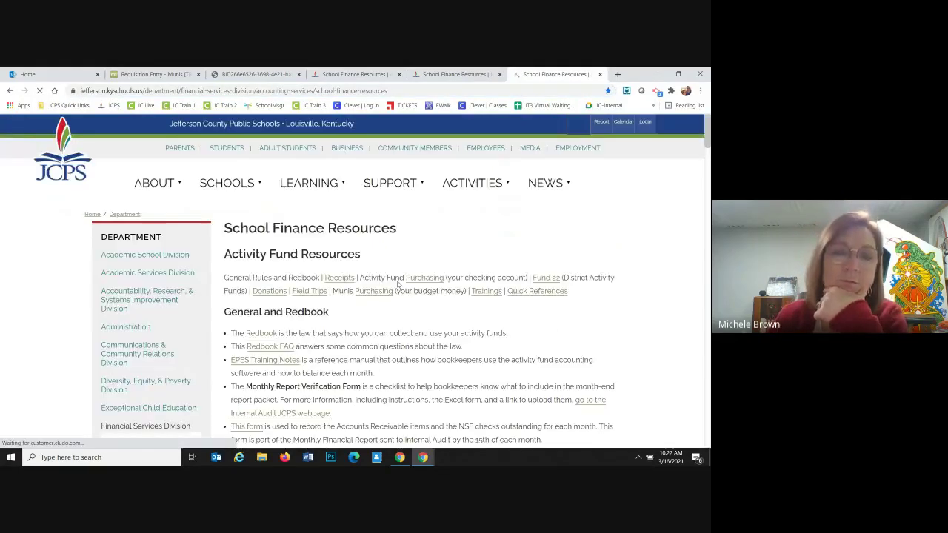
pyautogui.scroll(-10, 398, 284)
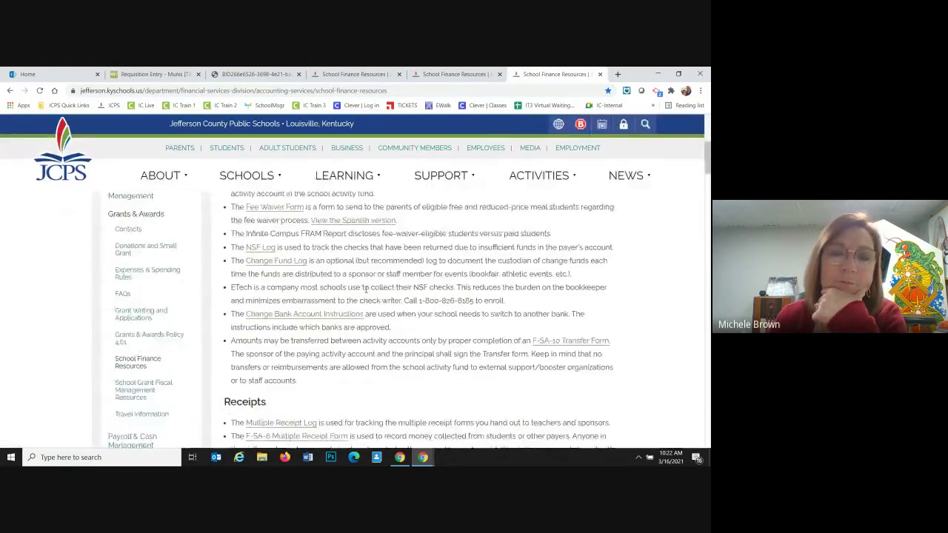
pyautogui.scroll(-5, 366, 291)
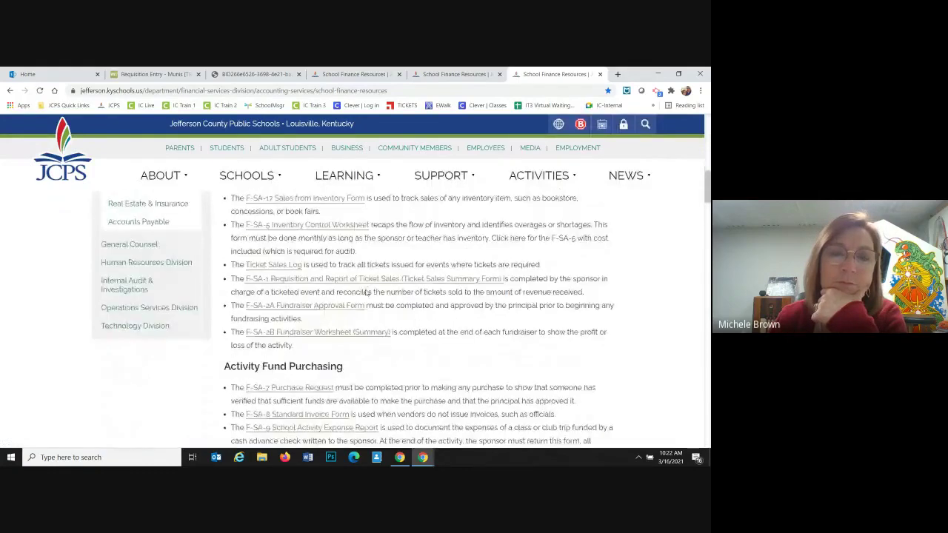
pyautogui.scroll(-6, 366, 293)
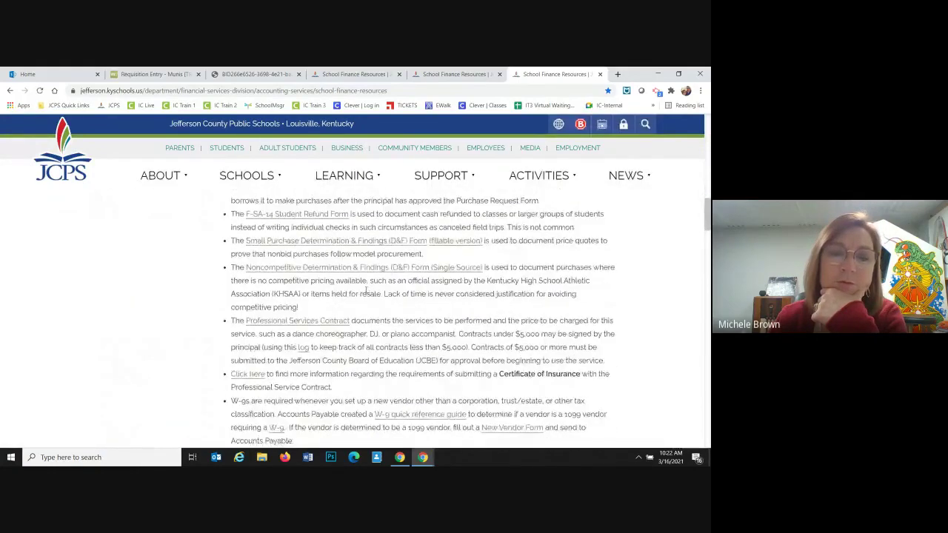
pyautogui.scroll(-8, 366, 292)
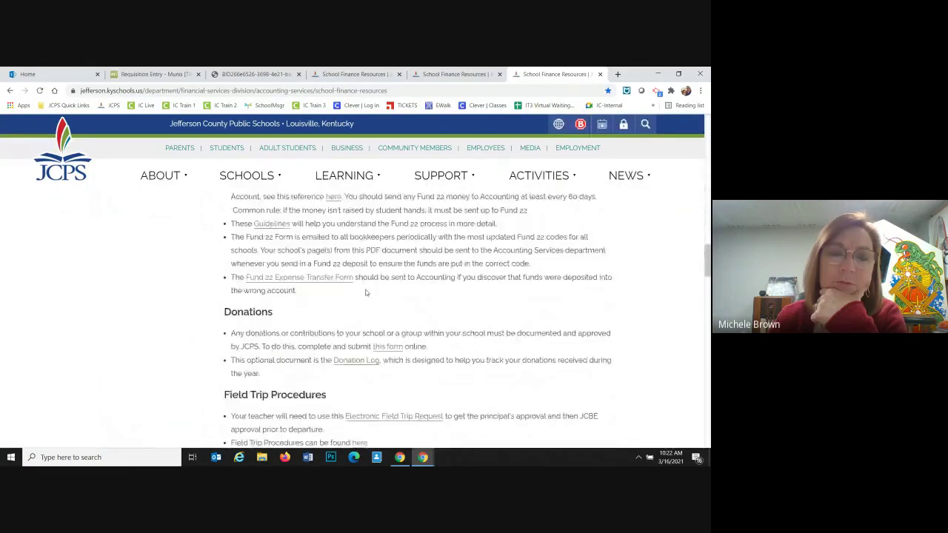
pyautogui.scroll(-4, 365, 293)
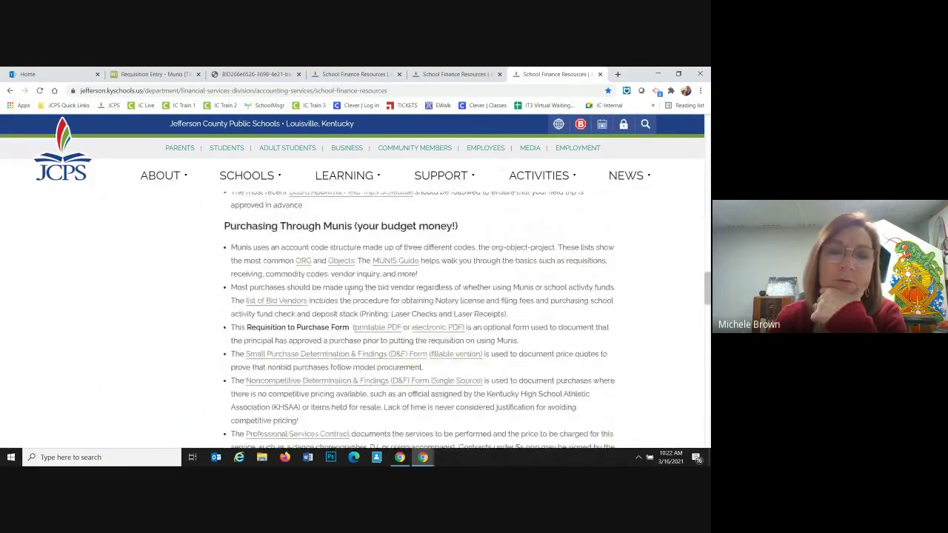
# Open the printable PDF of the Requisition to Purchase Form and look through it down to the signature area
pyautogui.click(368, 327)
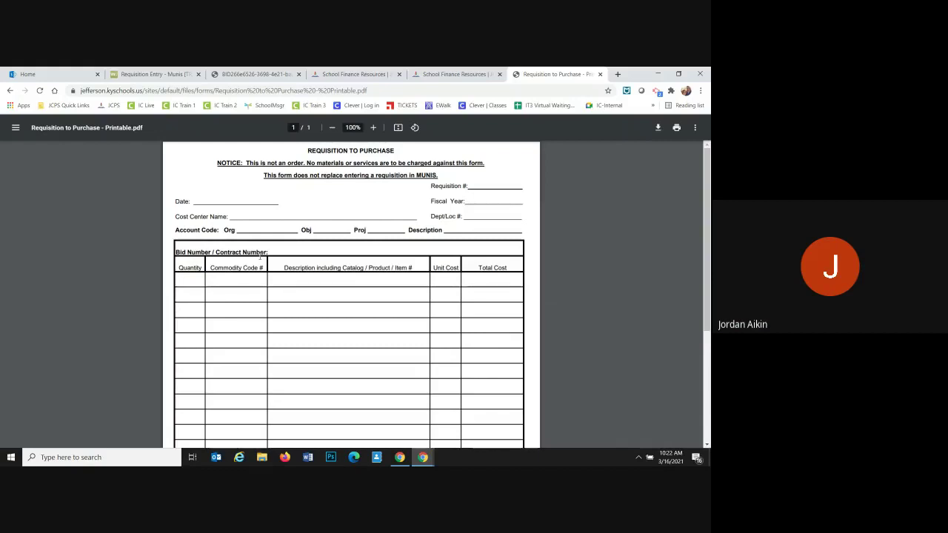
pyautogui.scroll(-5, 319, 345)
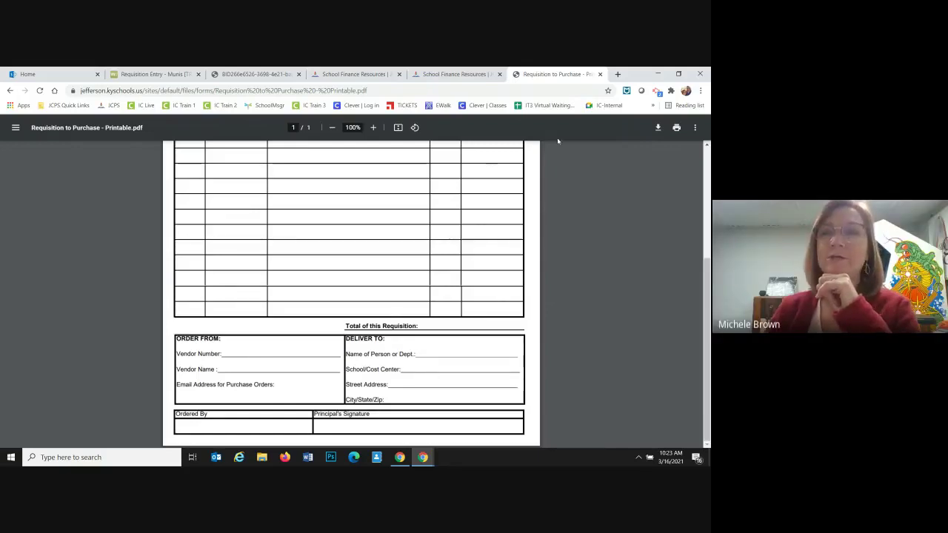
# Close the form PDF, return to the open requisition and set its general commodity to 5760620
pyautogui.click(601, 74)
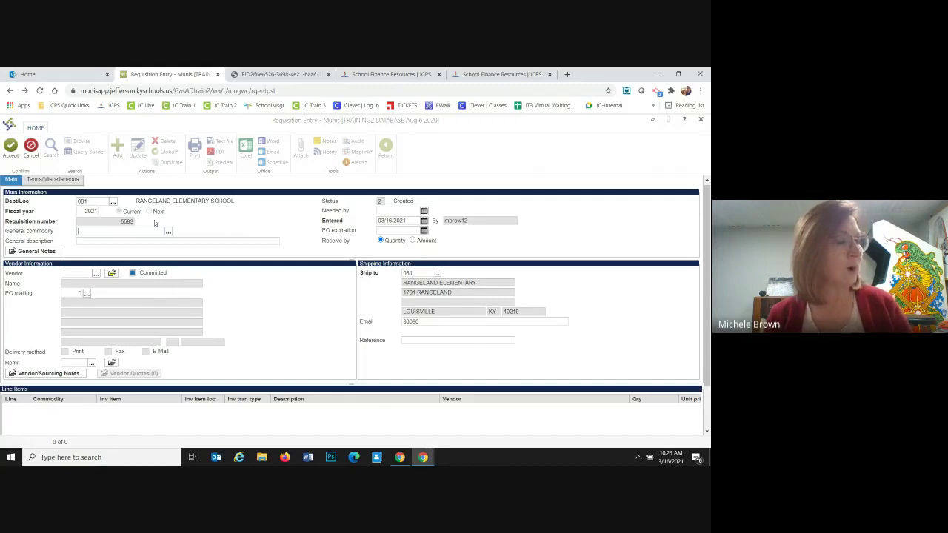
pyautogui.write('576')
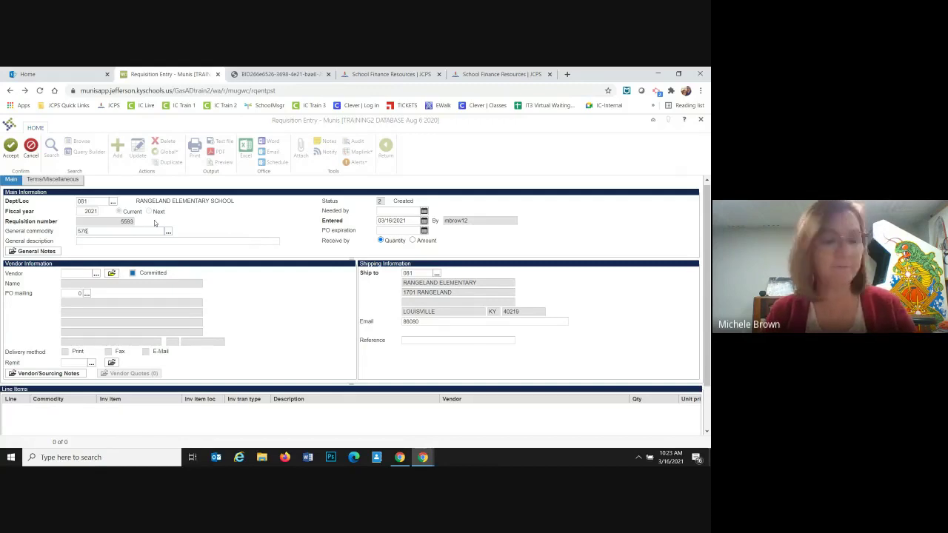
pyautogui.write('0620')
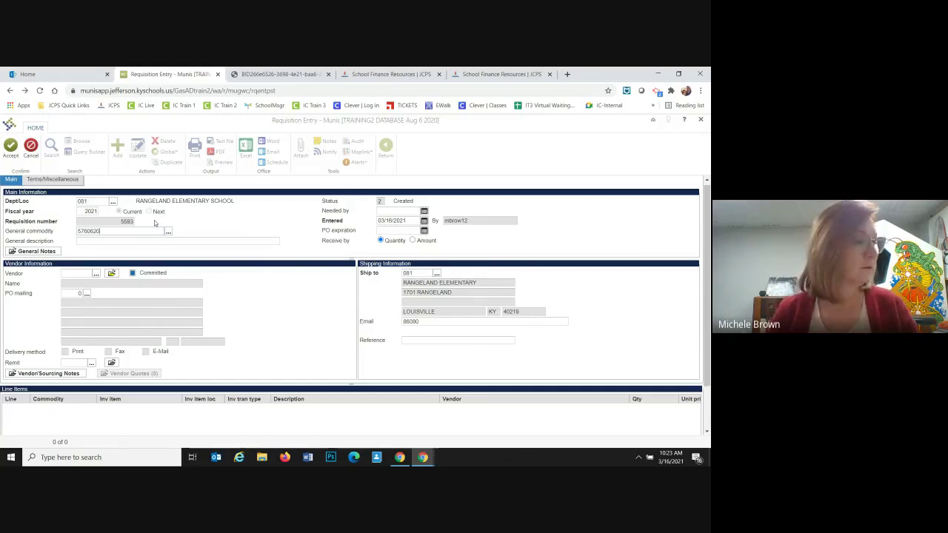
pyautogui.press('Tab')
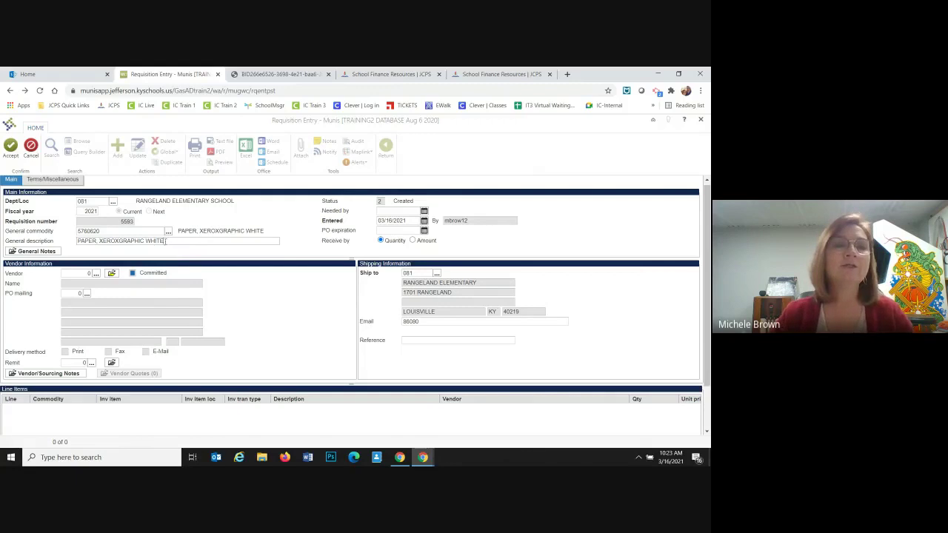
# Replace the requisition's general description with "RANGELAND ELEMENTARY SCHOOL"
pyautogui.moveTo(167, 242); pyautogui.dragTo(71, 241)
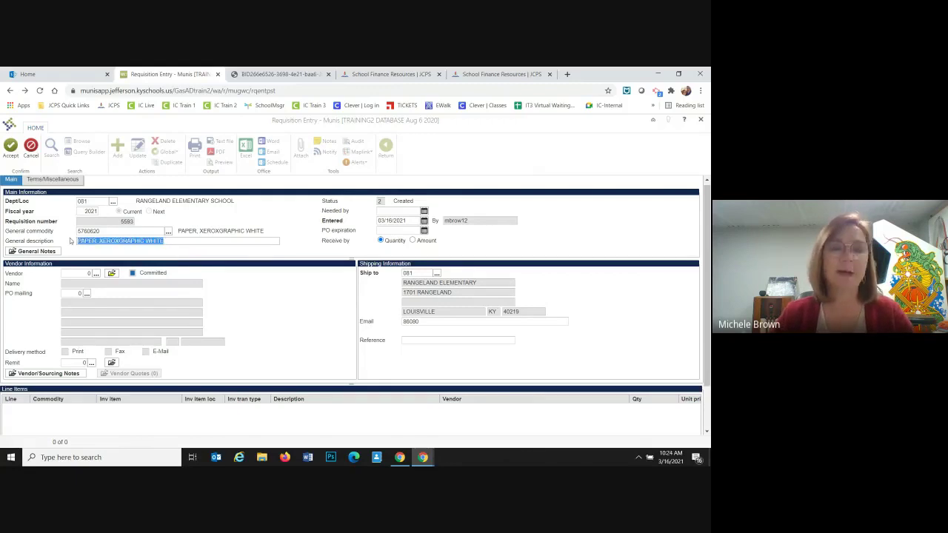
pyautogui.press('BackSpace')
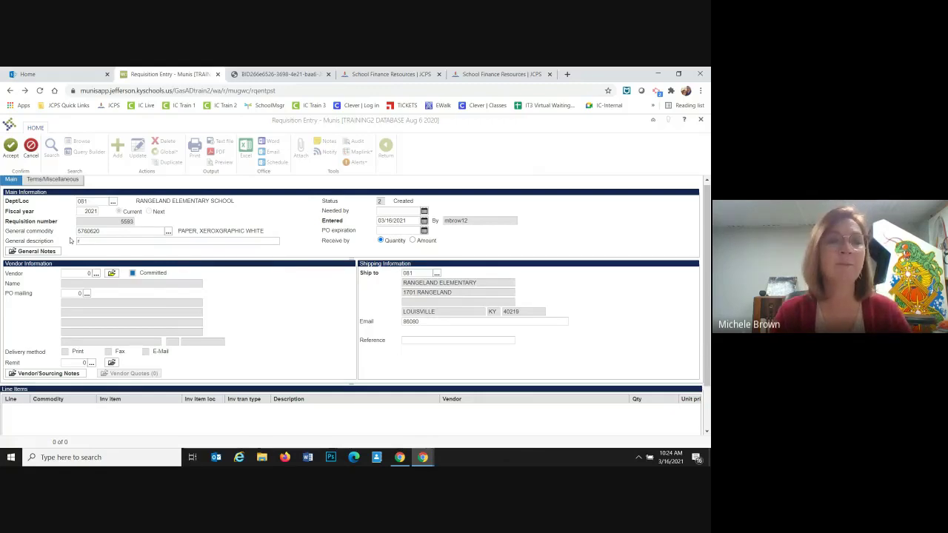
pyautogui.write('RANGELAND ELEMENTARY SCHO')
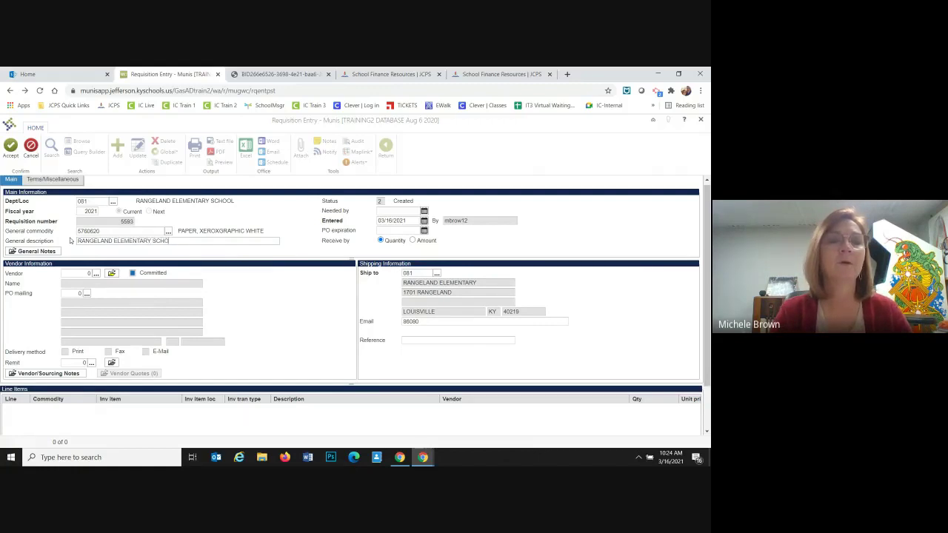
pyautogui.write('OL')
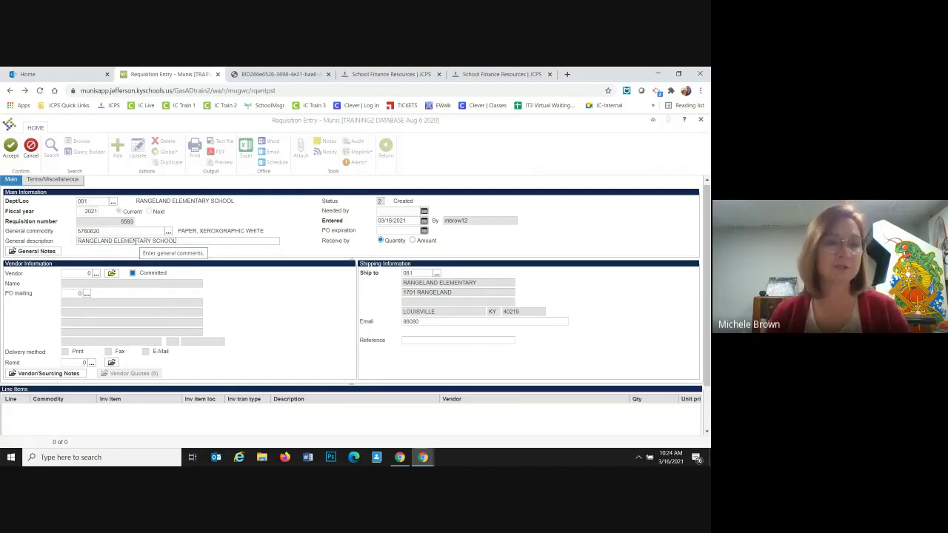
pyautogui.press('Tab')
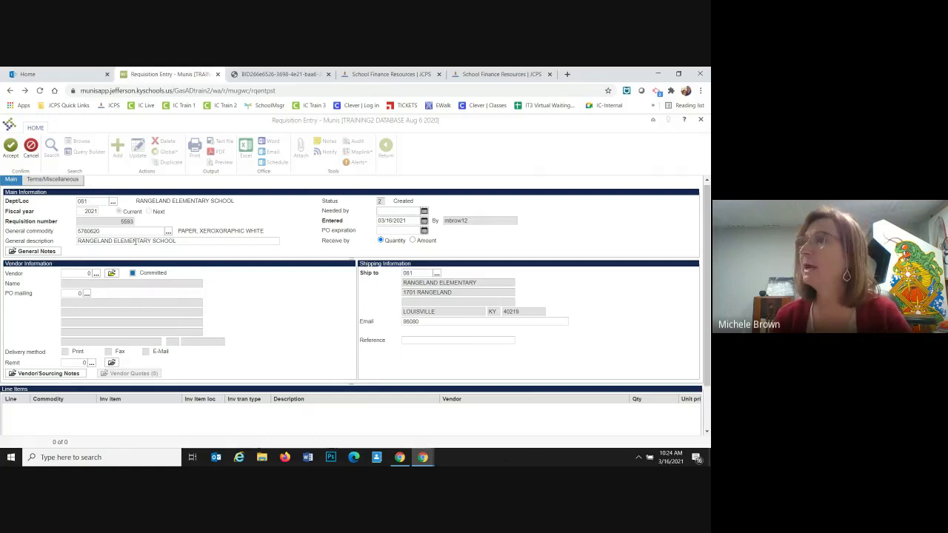
# Keep the default dates and Receive by Quantity, enter the person's last name as the shipping reference, and accept the requisition header
pyautogui.press('Tab')
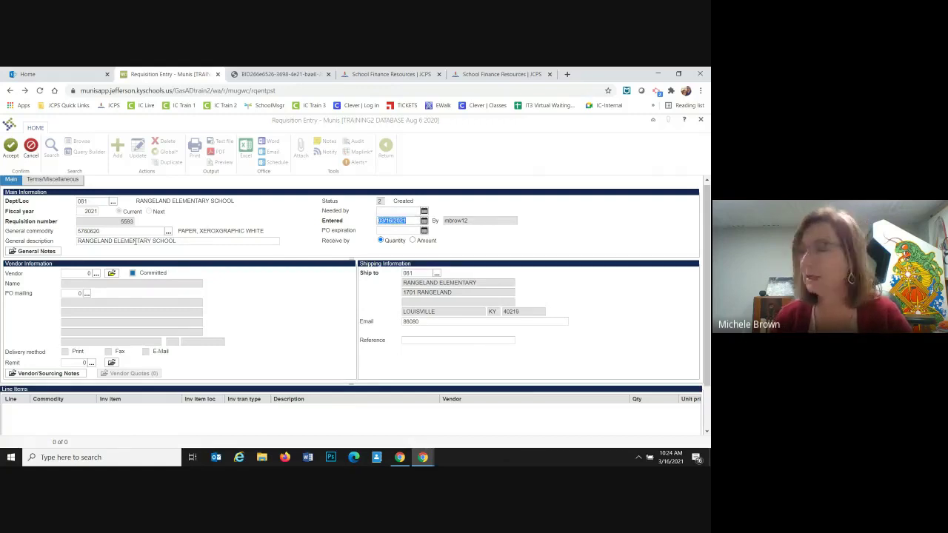
pyautogui.press('Tab')
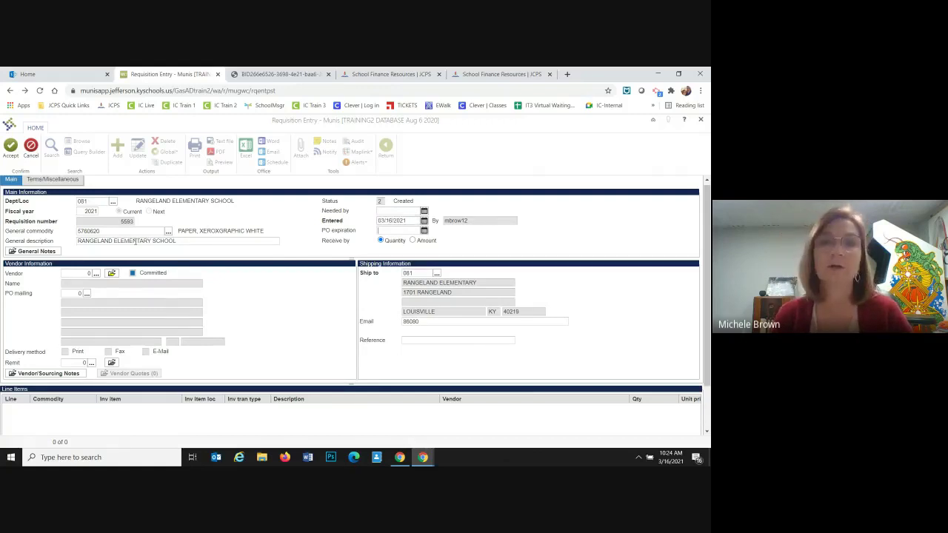
pyautogui.press('Tab')
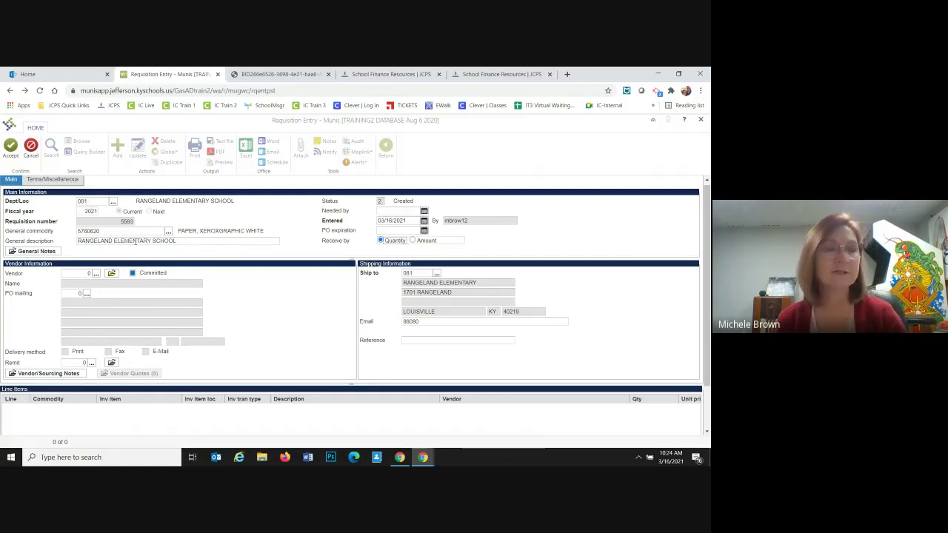
pyautogui.press('Tab')
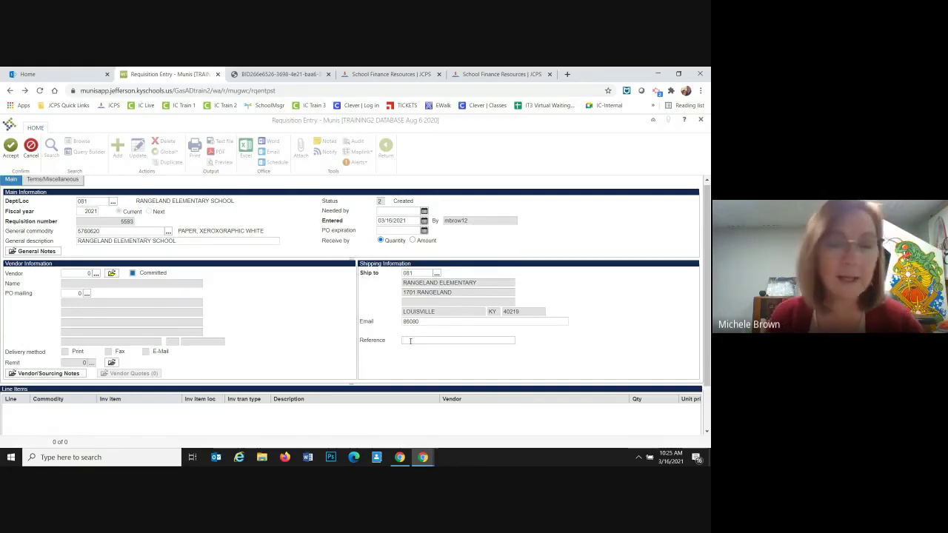
pyautogui.click(411, 341)
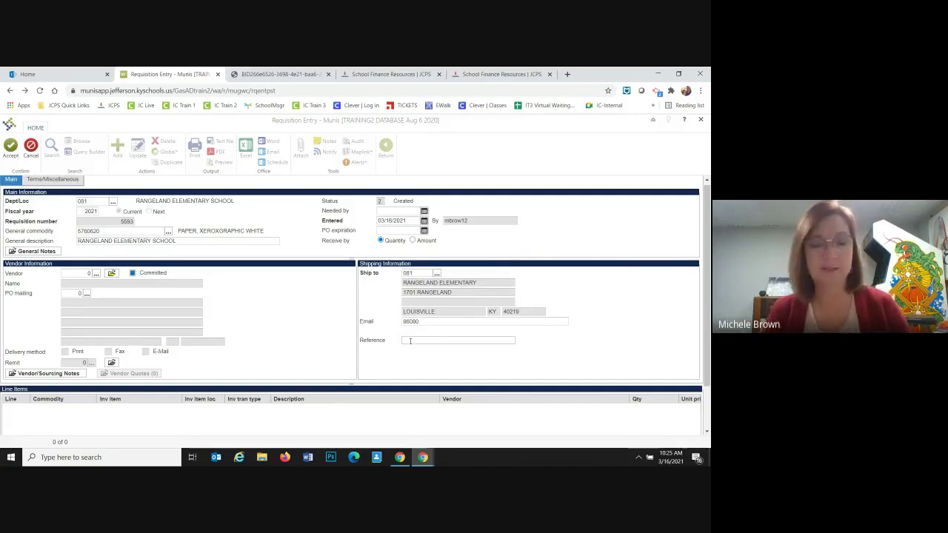
pyautogui.write('BROWN')
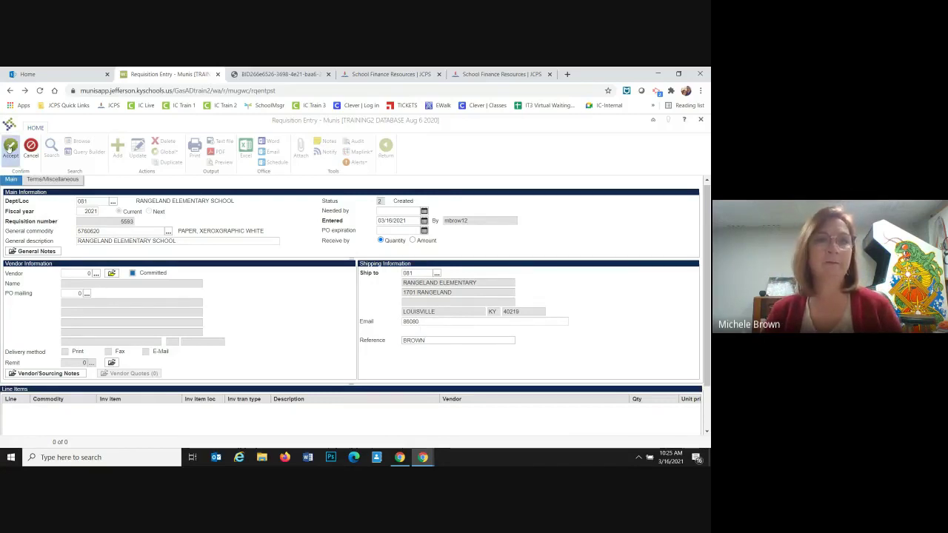
pyautogui.click(10, 147)
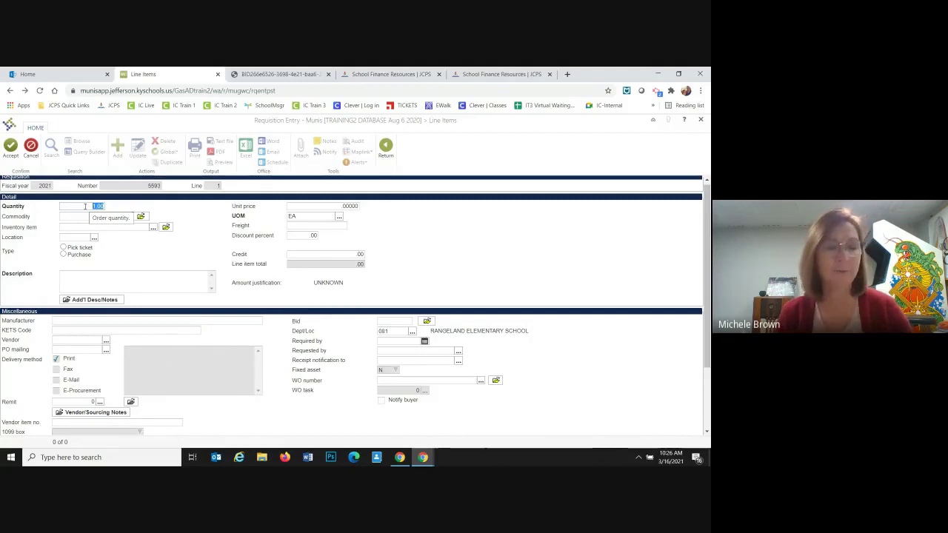
pyautogui.write('10')
pyautogui.press('Tab')
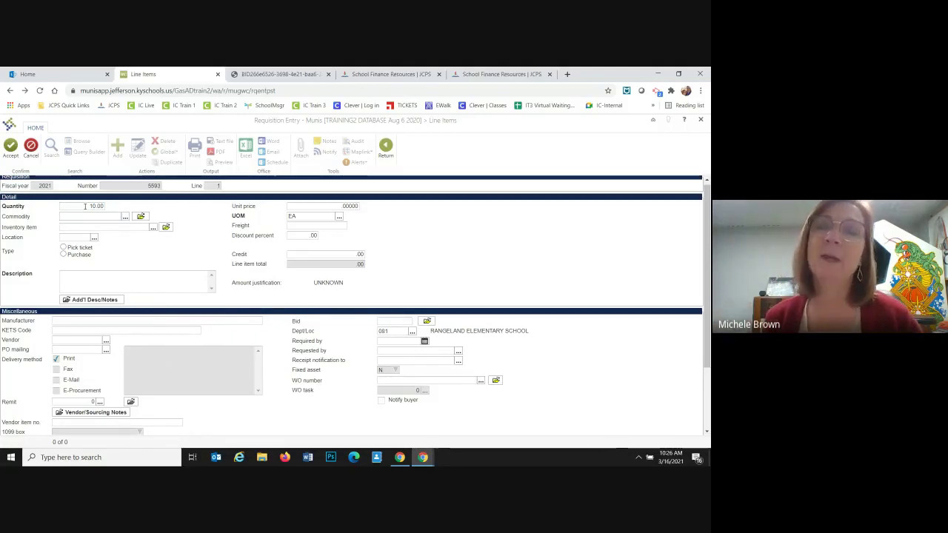
pyautogui.press('Tab')
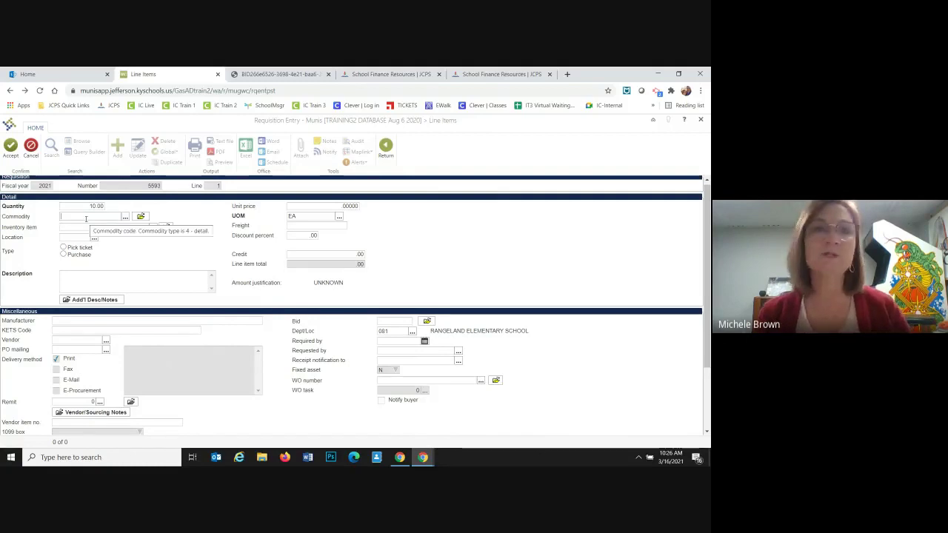
pyautogui.click(86, 218)
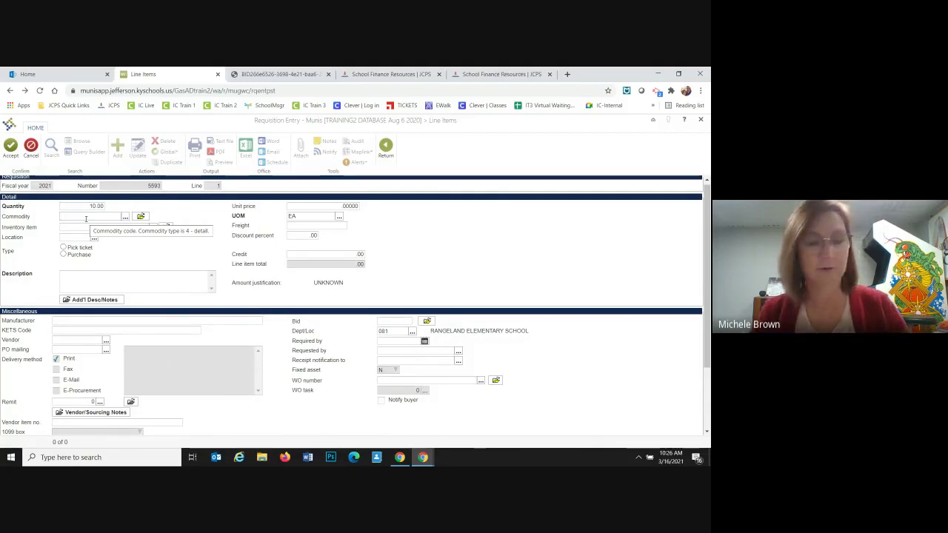
pyautogui.write('578')
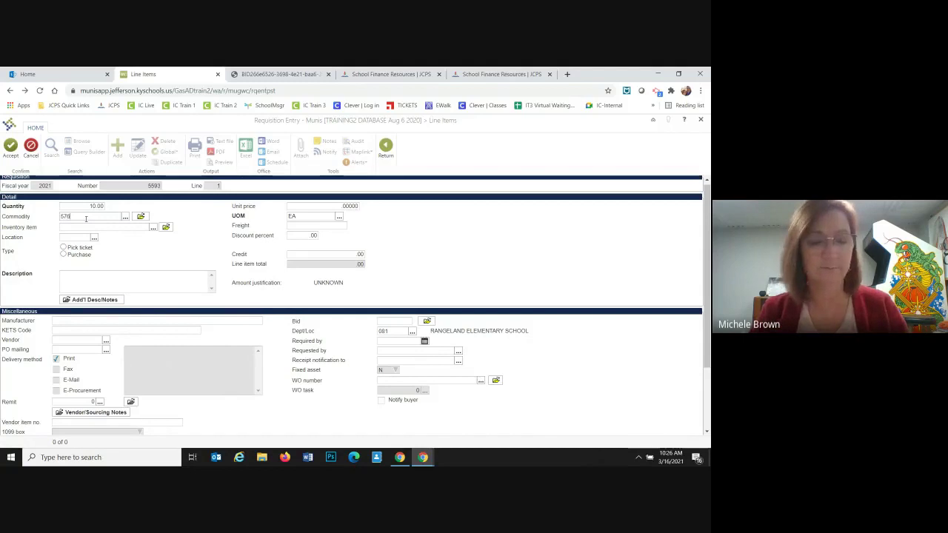
pyautogui.write('60620-1')
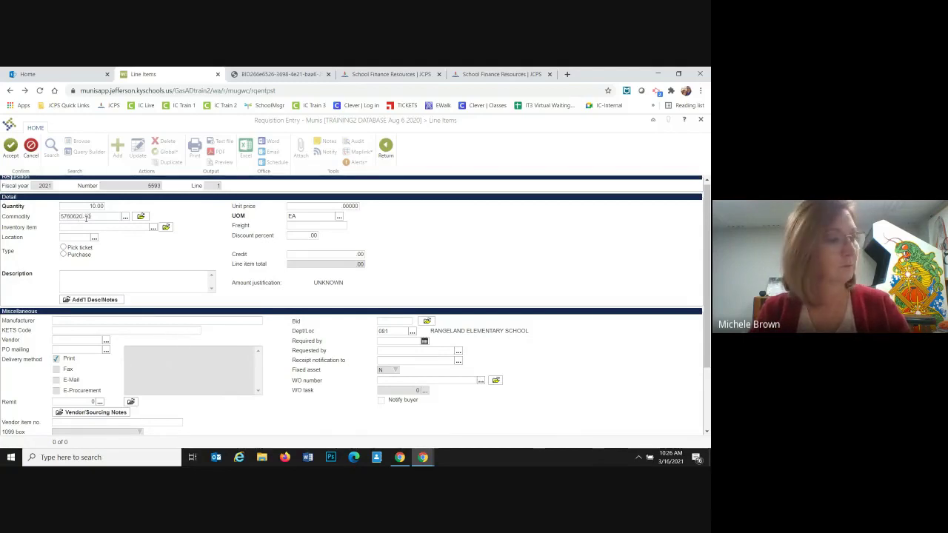
pyautogui.write('077937')
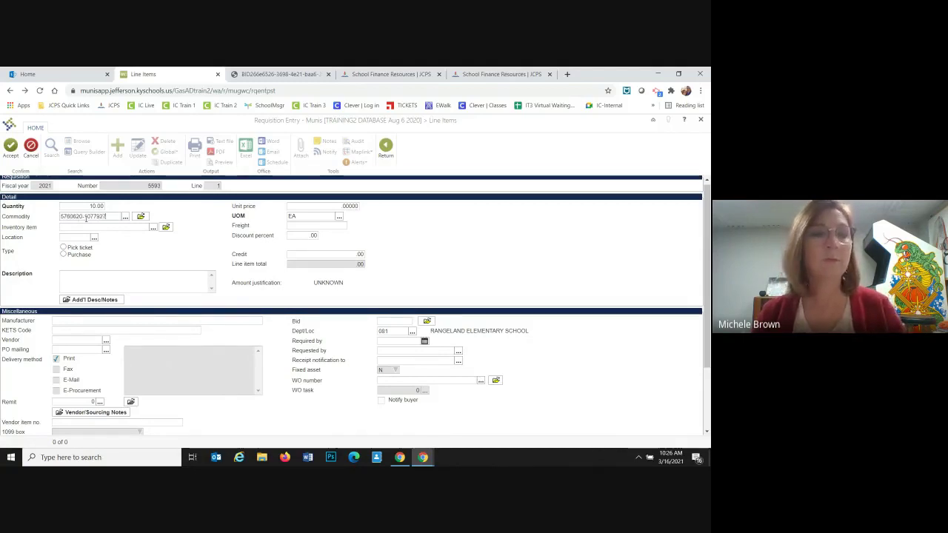
pyautogui.press('Tab')
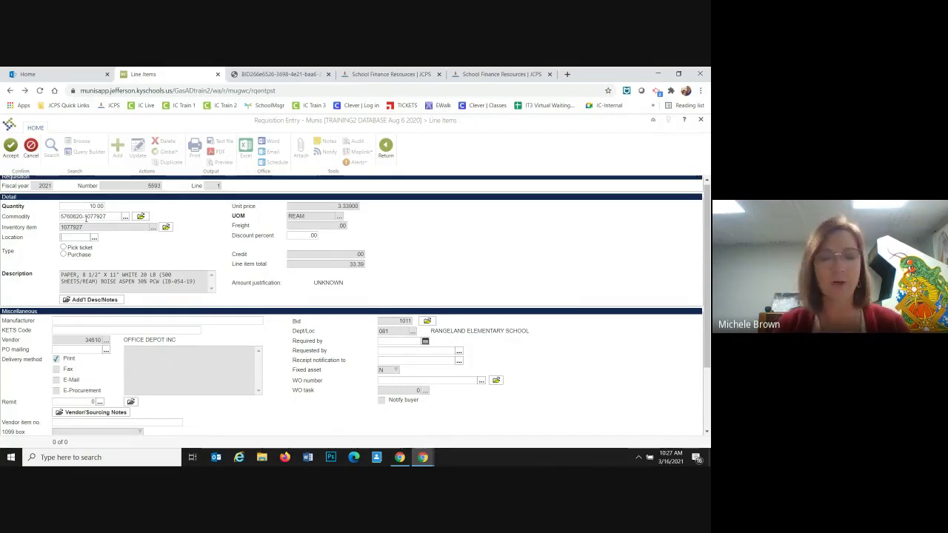
# Set the line item's location to 881 and keep its type as Pick ticket
pyautogui.write('081')
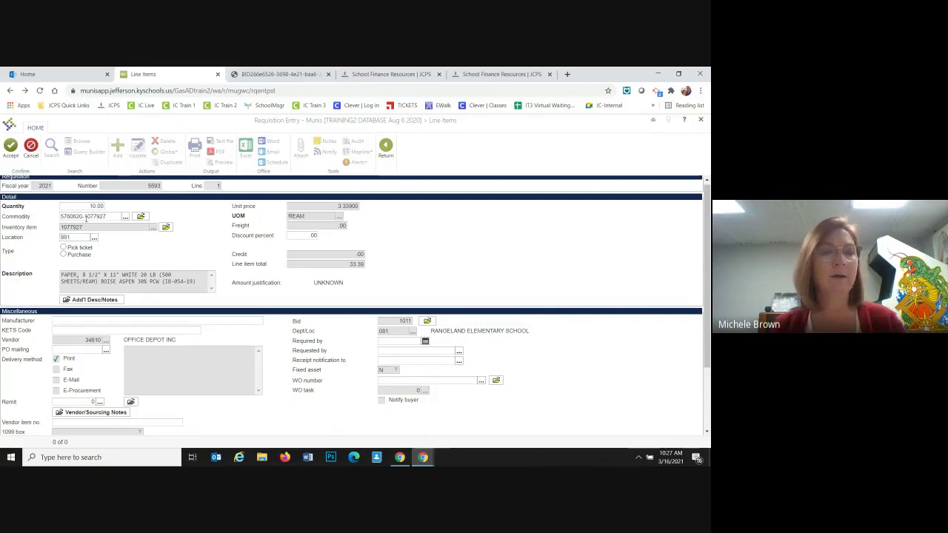
pyautogui.press('Tab')
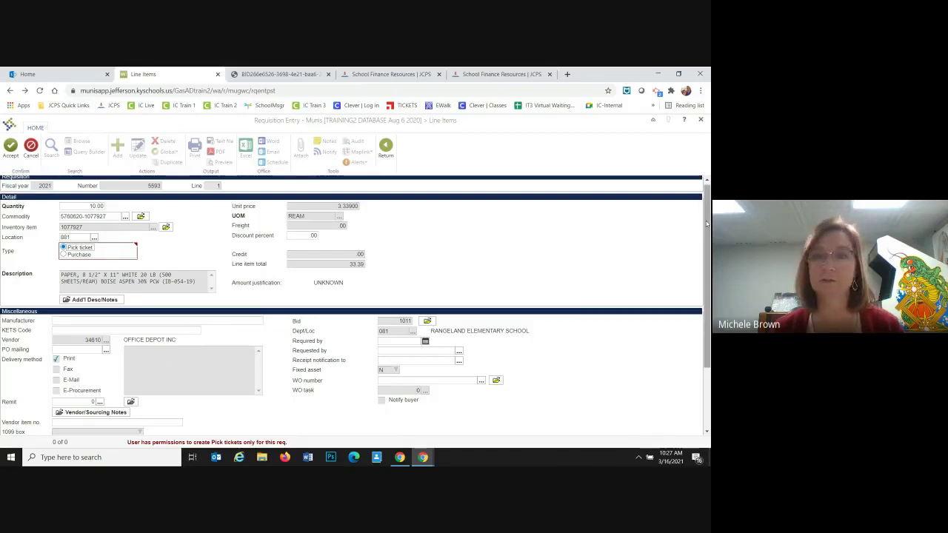
pyautogui.moveTo(708, 224); pyautogui.dragTo(708, 249)
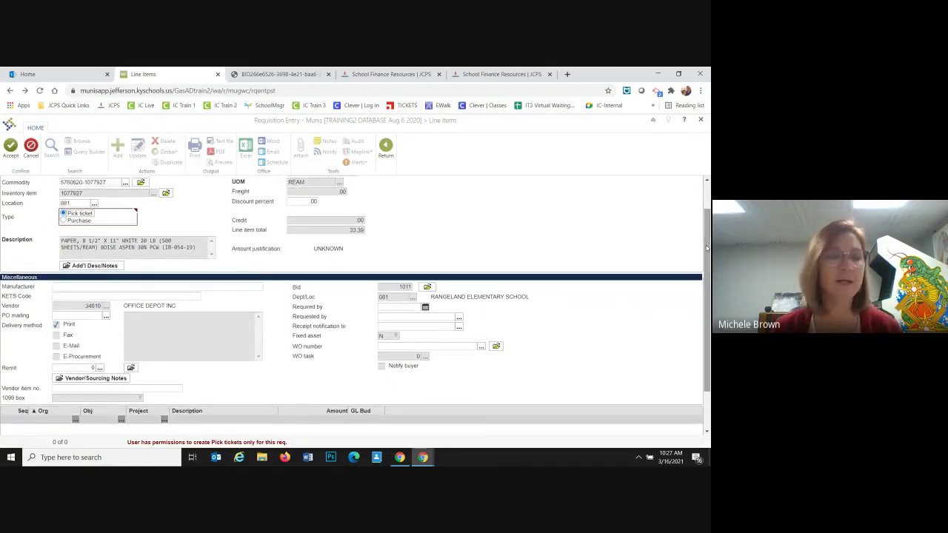
pyautogui.moveTo(374, 192); pyautogui.dragTo(323, 113)
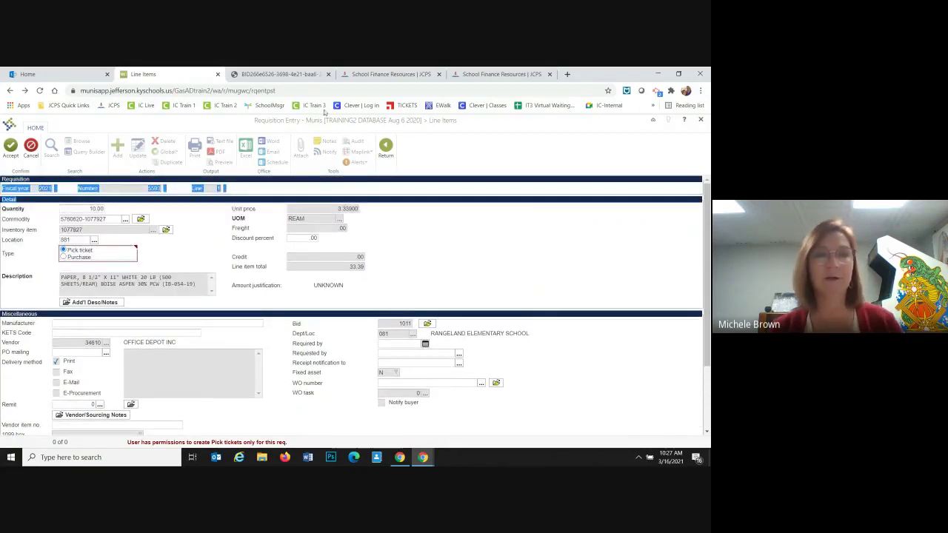
pyautogui.click(324, 215)
# Skip the line item's optional miscellaneous fields and set the Org of its account allocation to 0811118
pyautogui.press('Tab')
pyautogui.press('Tab')
pyautogui.press('Tab')
pyautogui.press('Tab')
pyautogui.press('Tab')
pyautogui.press('Tab')
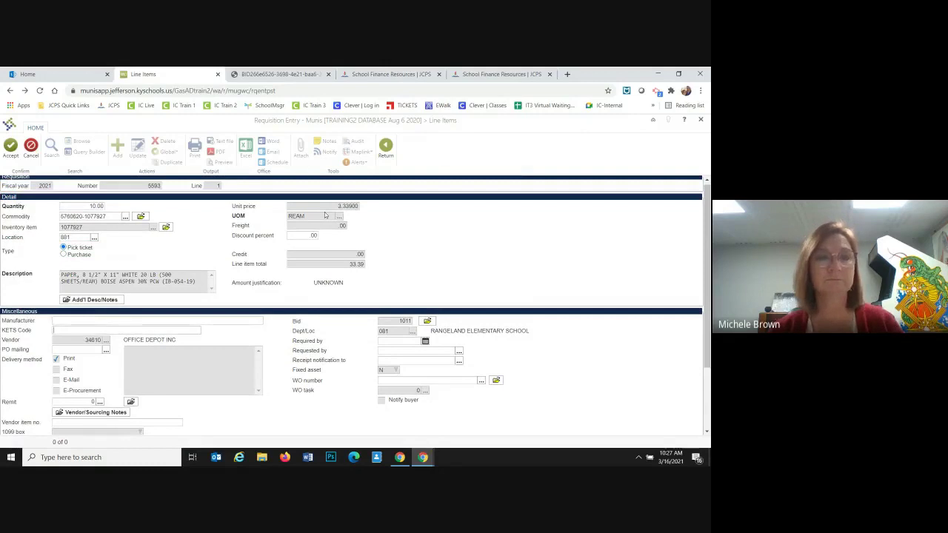
pyautogui.press('Tab')
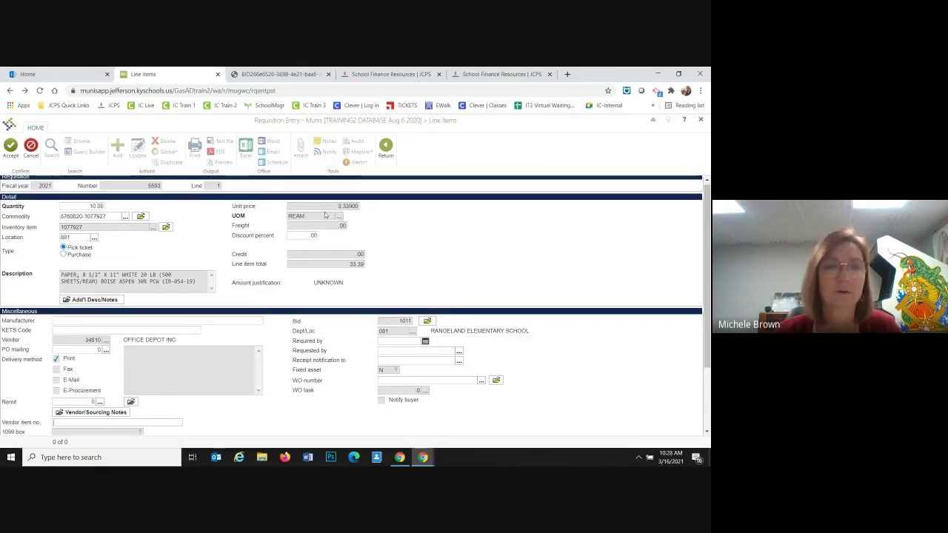
pyautogui.press('Tab')
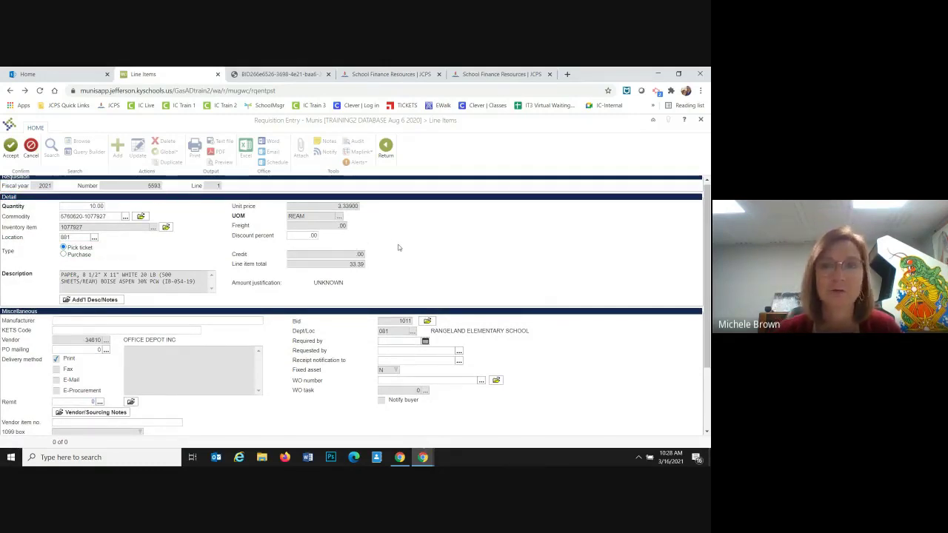
pyautogui.scroll(-2, 398, 248)
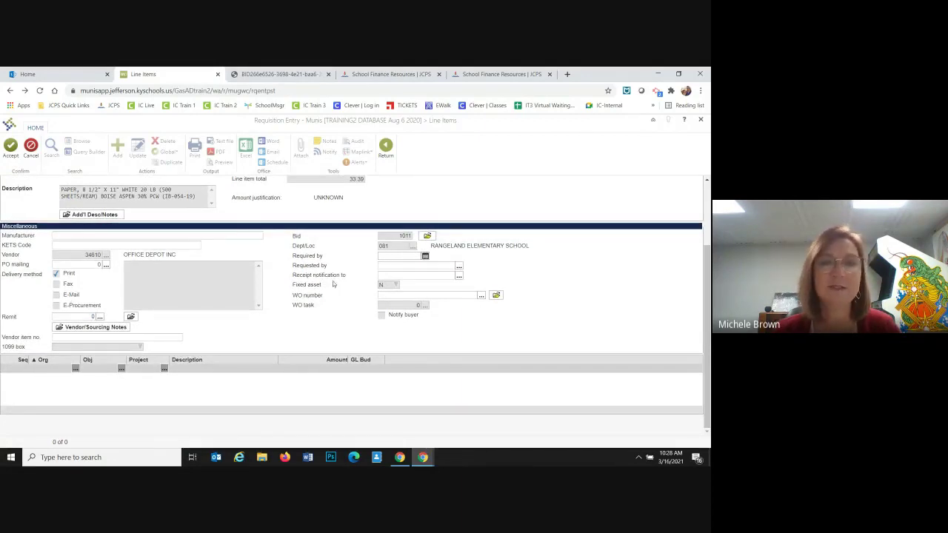
pyautogui.scroll(2, 372, 277)
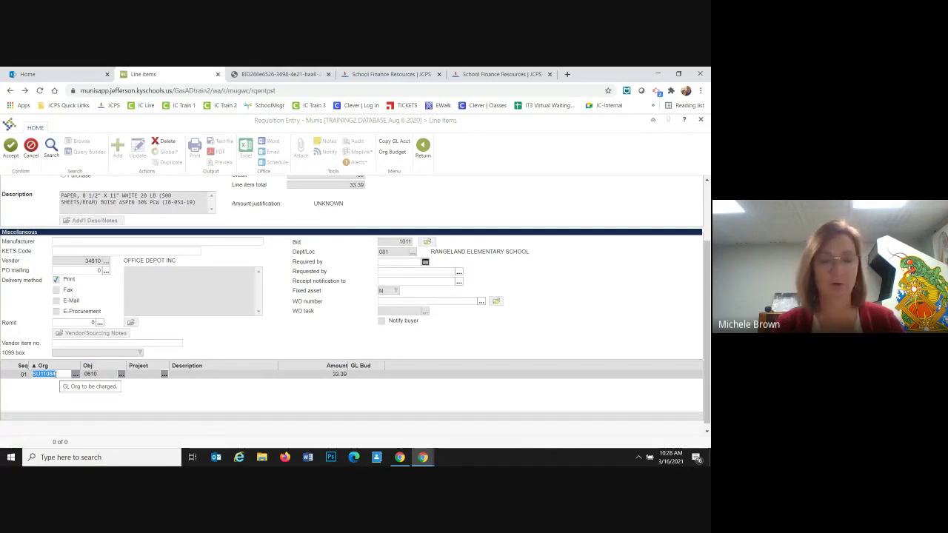
pyautogui.write('0811')
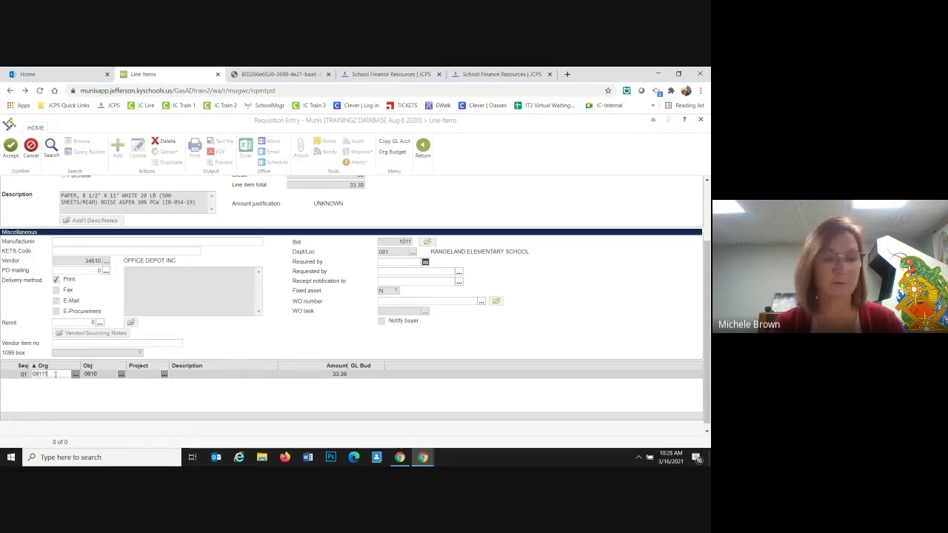
pyautogui.write('118')
pyautogui.scroll(1, 55, 374)
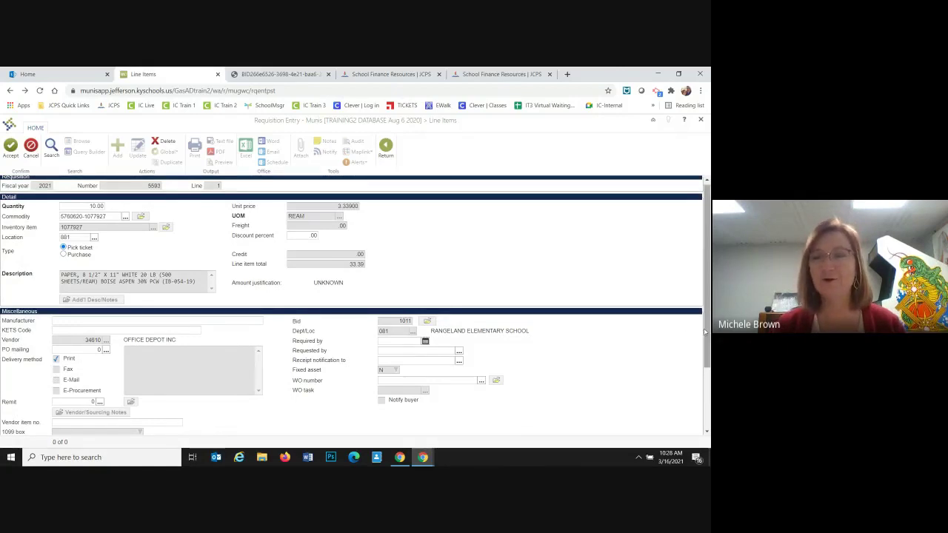
pyautogui.scroll(-1, 593, 404)
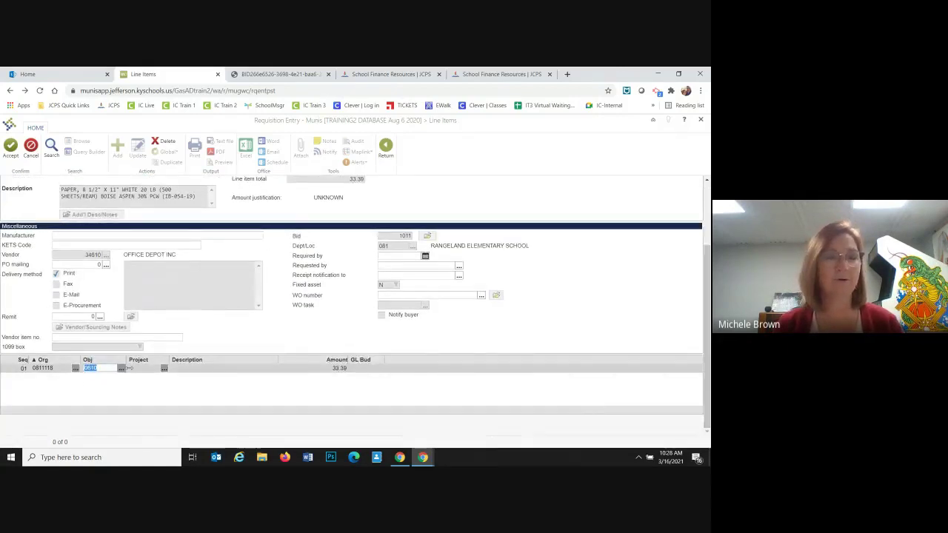
# Keep object 0610, set the project of the first line item's allocation to 900XF, and accept the line item
pyautogui.scroll(1, 142, 367)
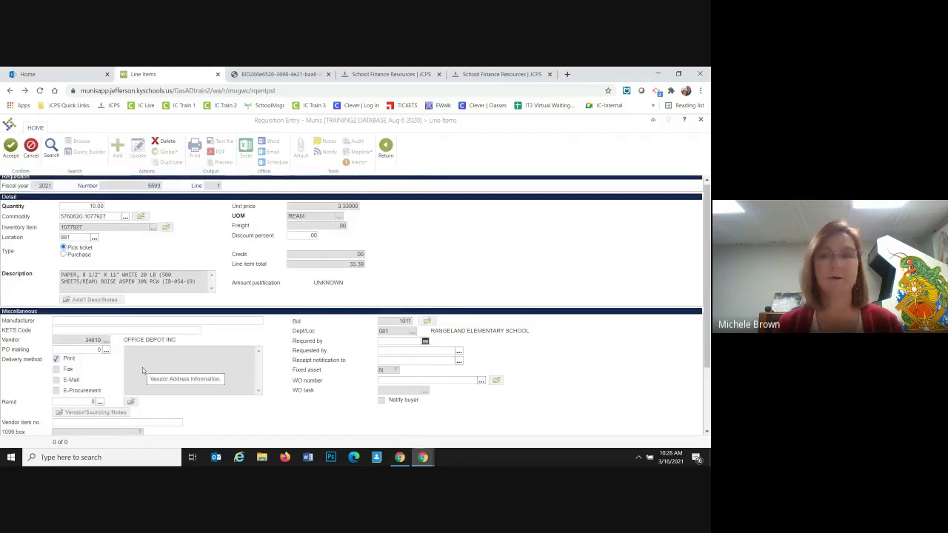
pyautogui.scroll(-1, 694, 345)
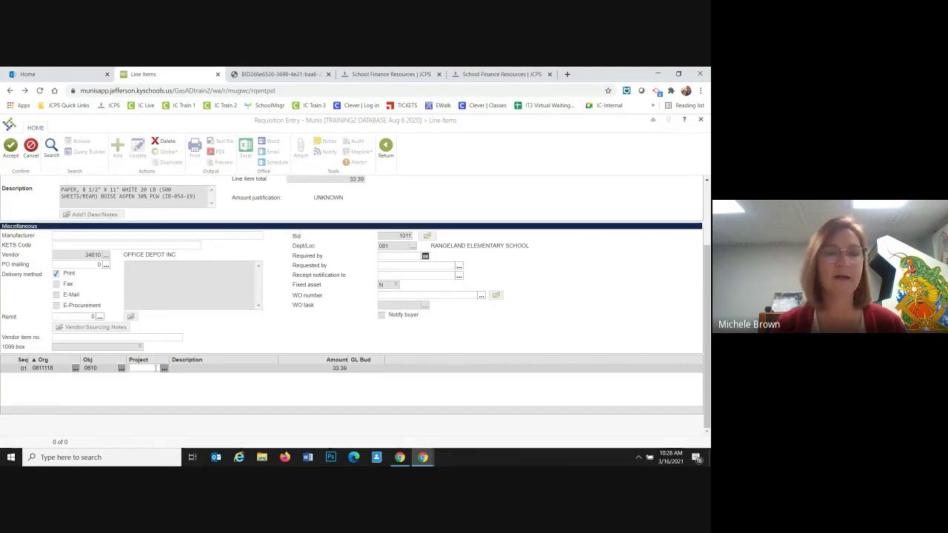
pyautogui.scroll(1, 151, 373)
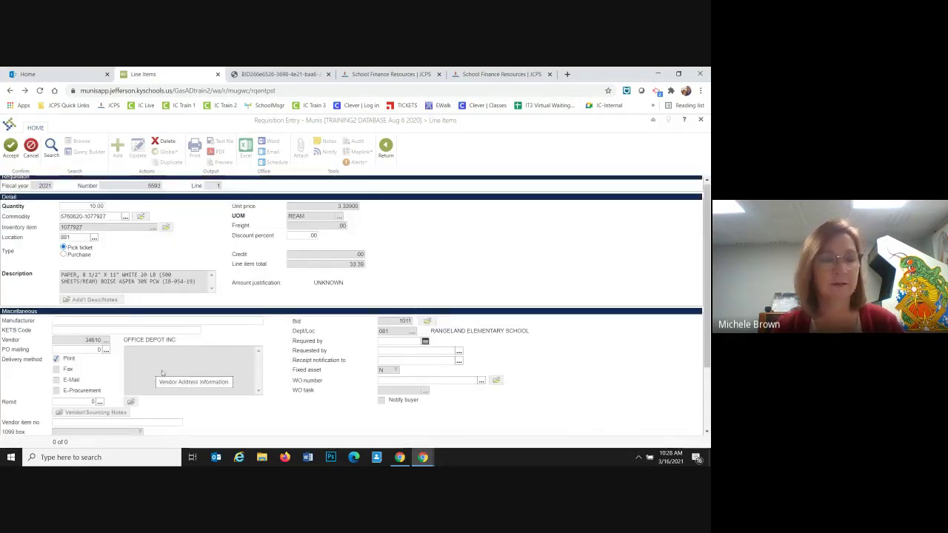
pyautogui.scroll(-1, 153, 370)
pyautogui.write('9000')
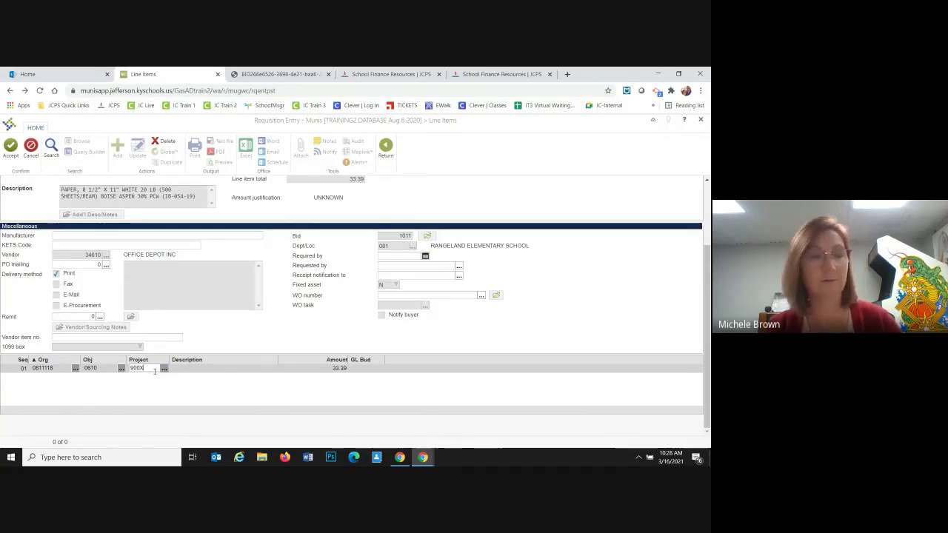
pyautogui.scroll(2, 154, 371)
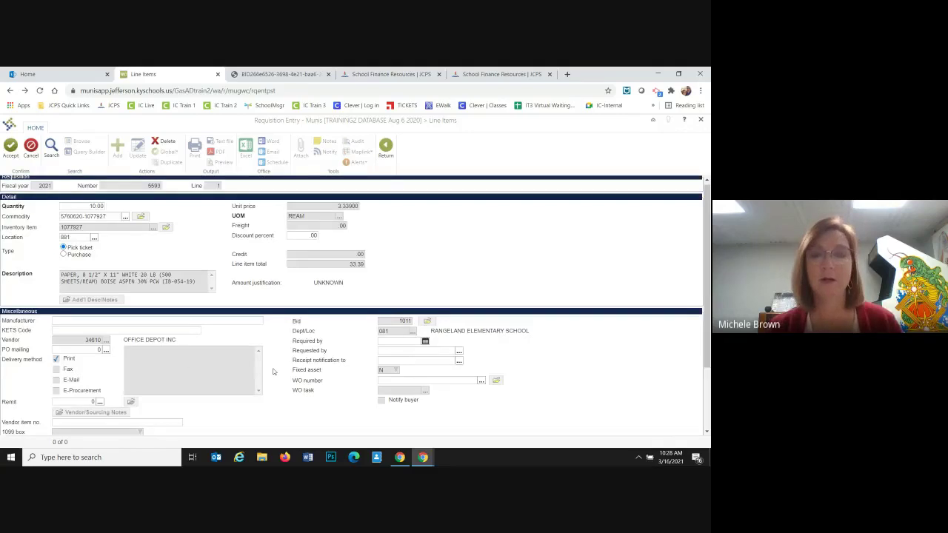
pyautogui.scroll(-2, 273, 371)
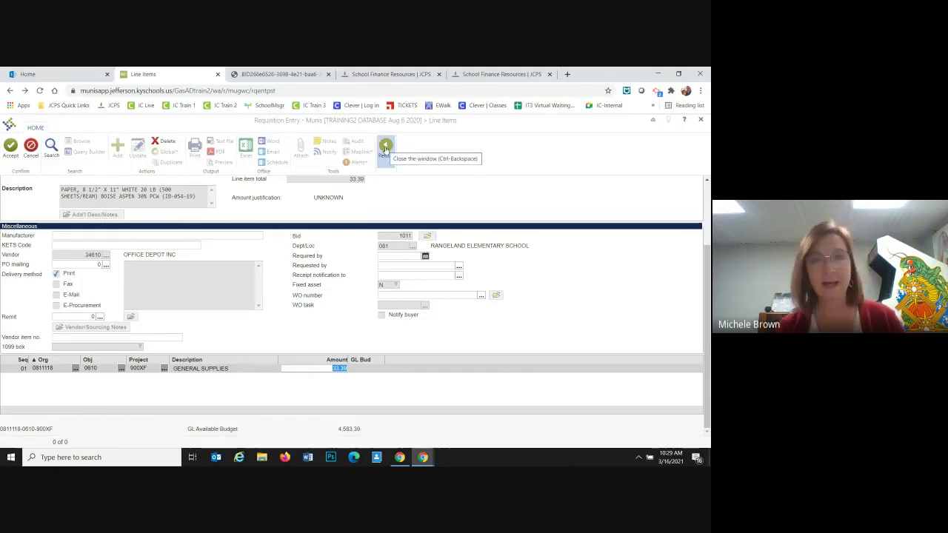
pyautogui.click(10, 148)
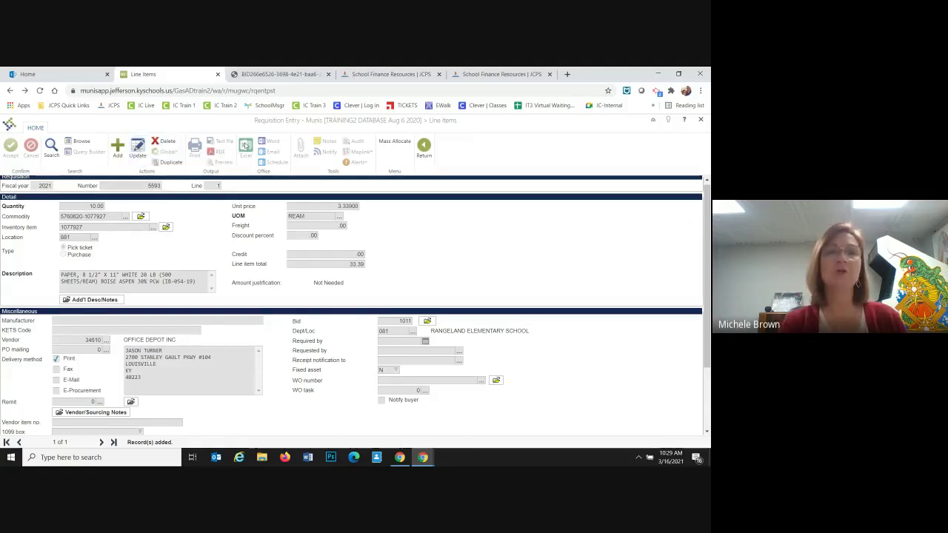
pyautogui.click(117, 148)
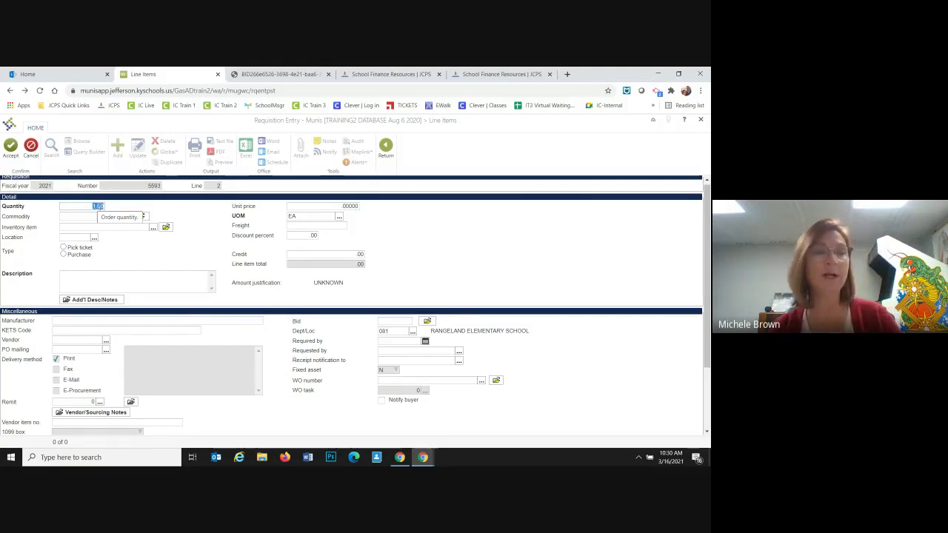
pyautogui.write('2')
pyautogui.press('Tab')
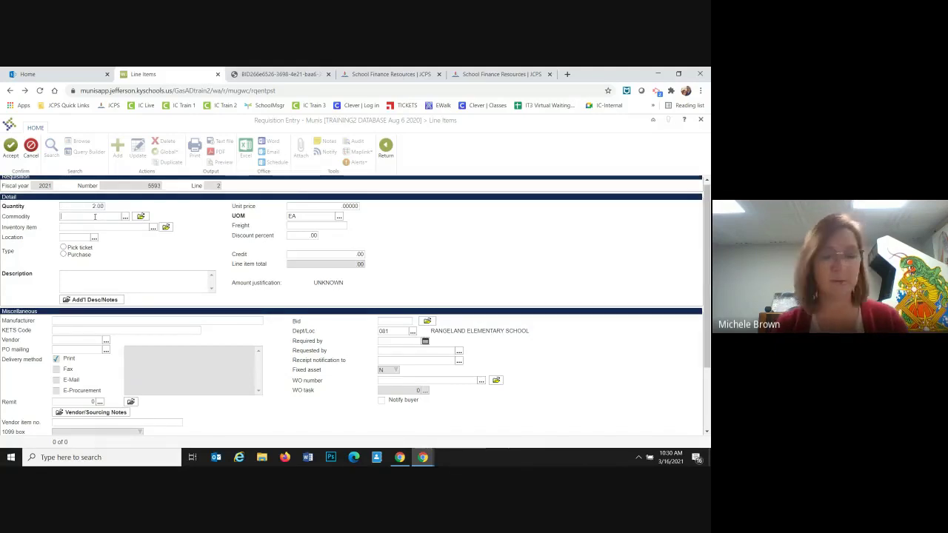
pyautogui.write('5760')
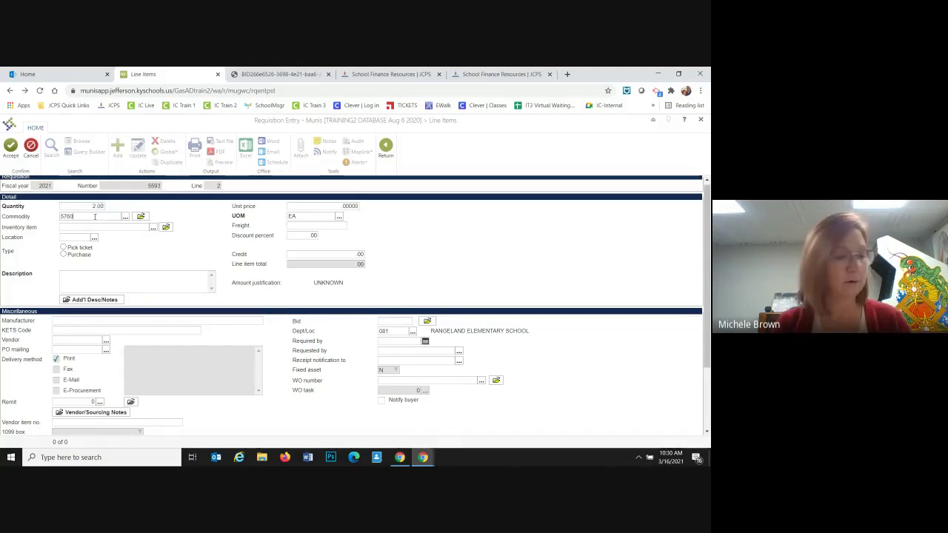
pyautogui.write('340')
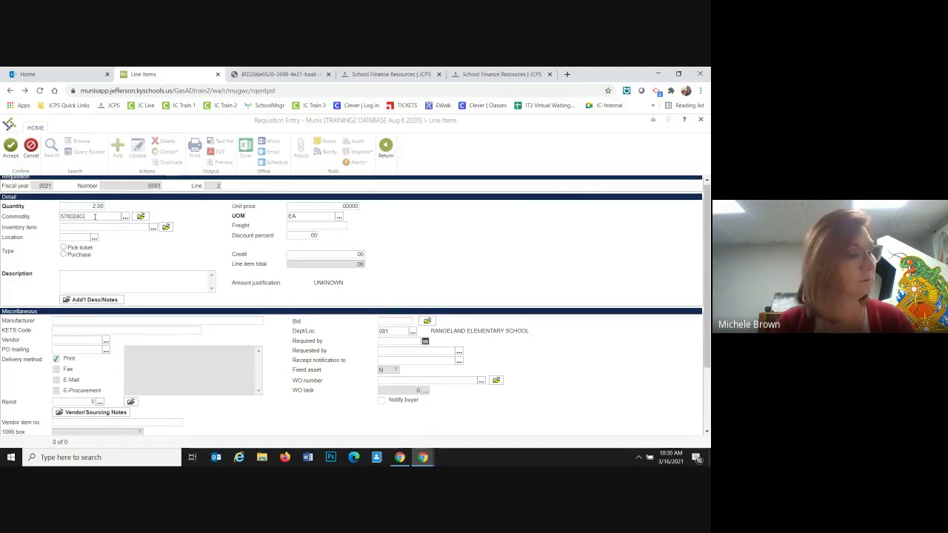
pyautogui.write('-171')
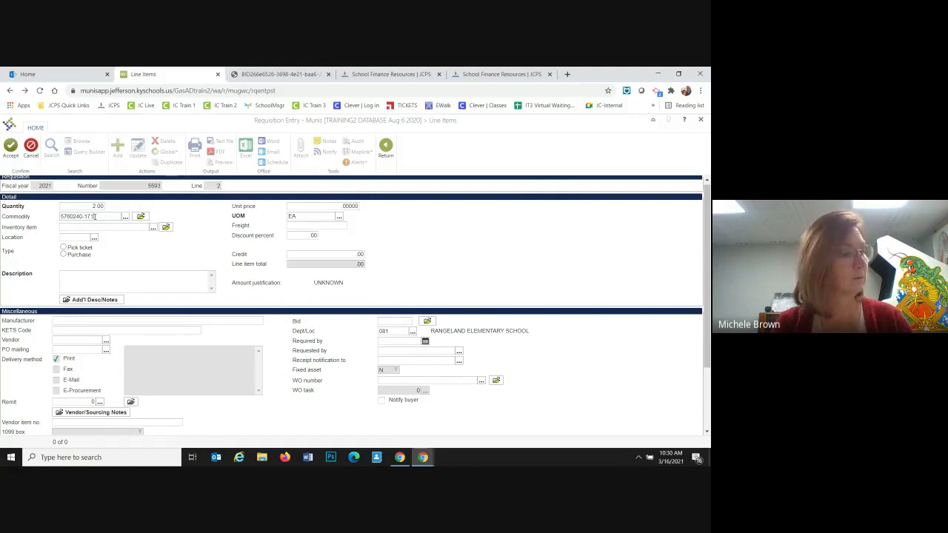
pyautogui.write('70-1')
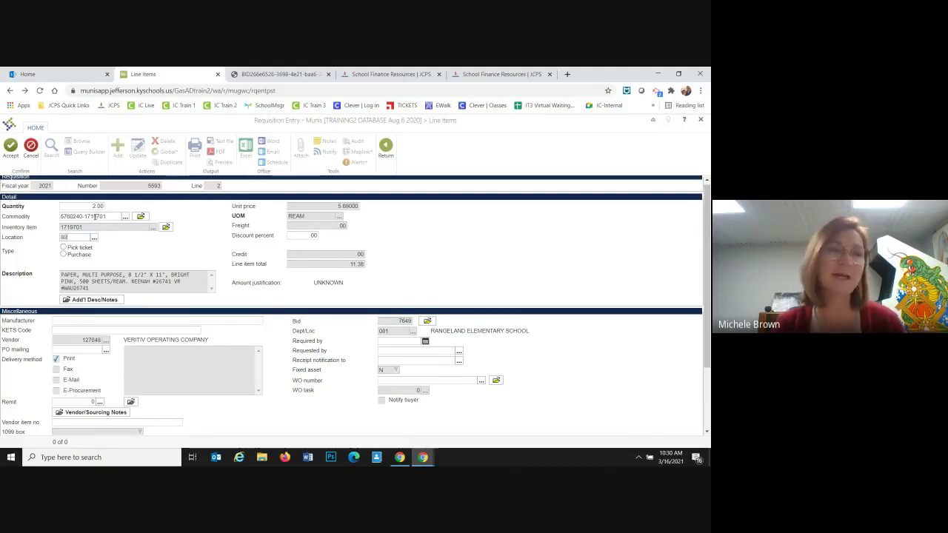
pyautogui.press('Tab')
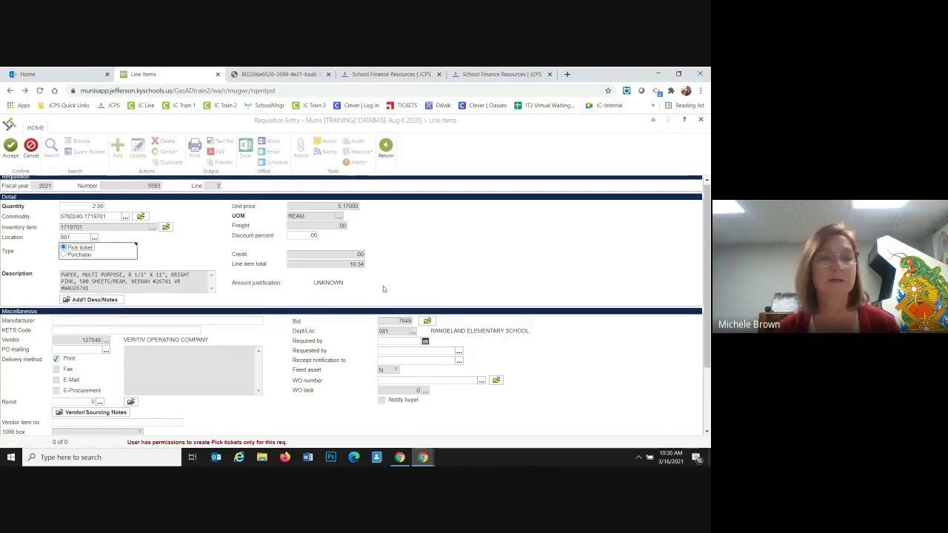
# Enter Org 081118 and project 900XF in the second line item's account allocation, keeping object 0610
pyautogui.scroll(-3, 407, 296)
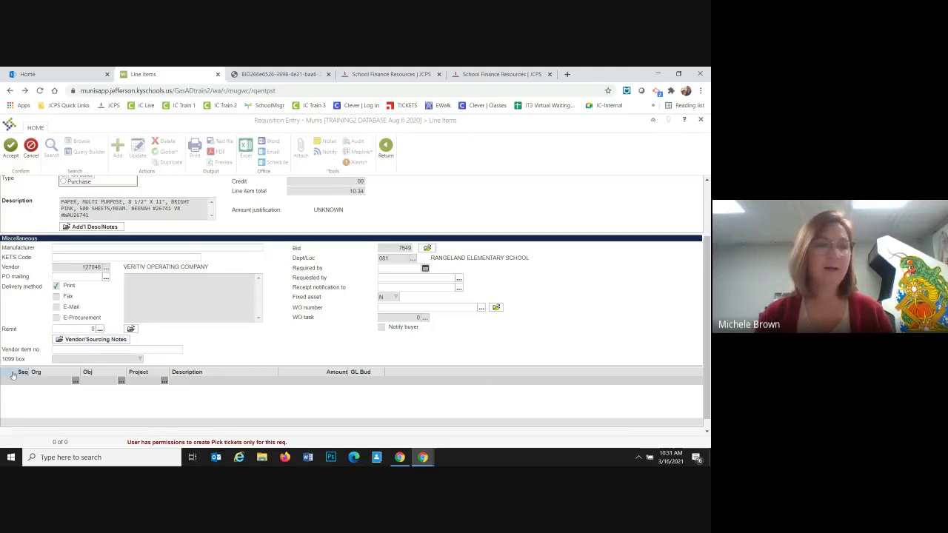
pyautogui.click(92, 380)
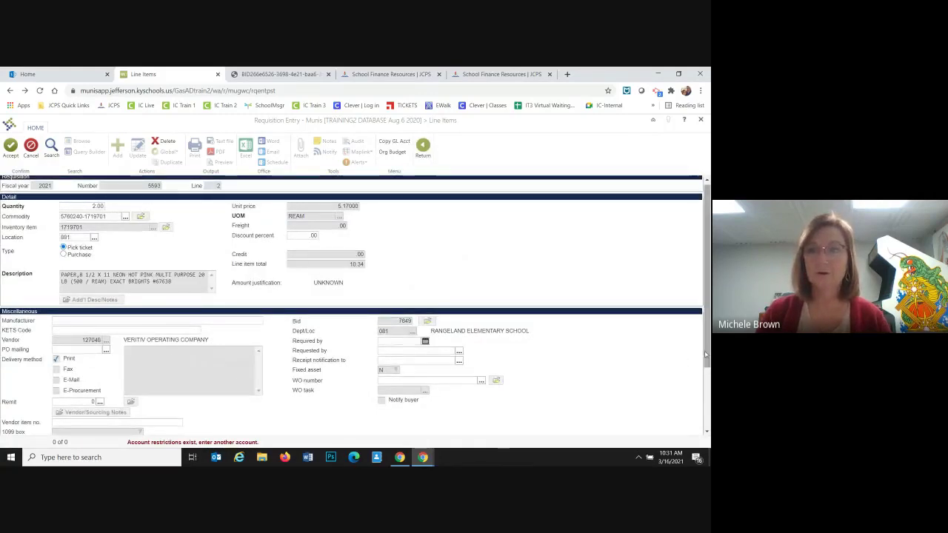
pyautogui.scroll(-2, 707, 355)
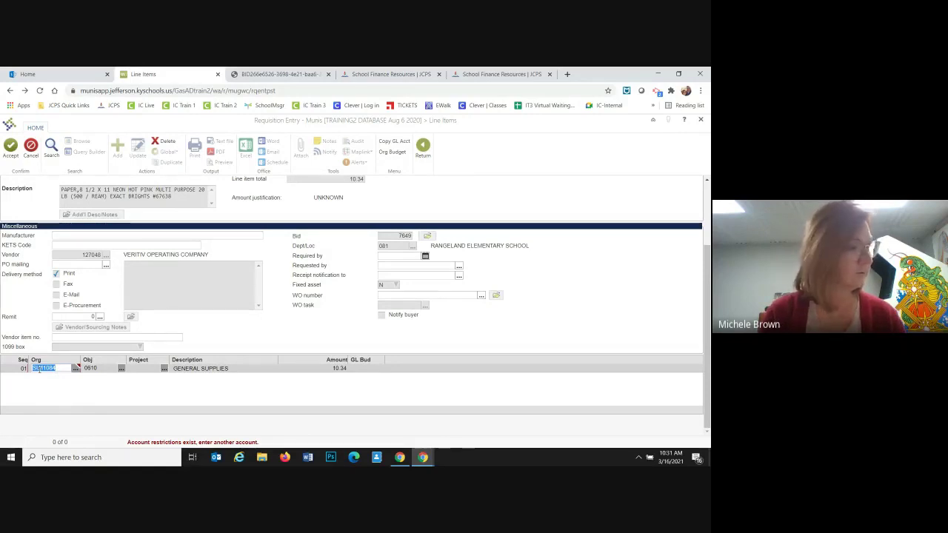
pyautogui.write('081118')
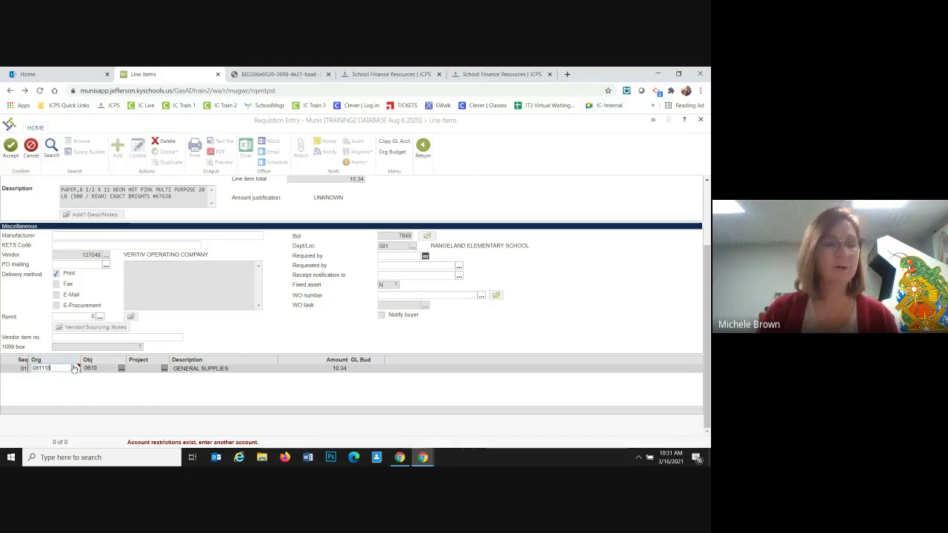
pyautogui.click(133, 368)
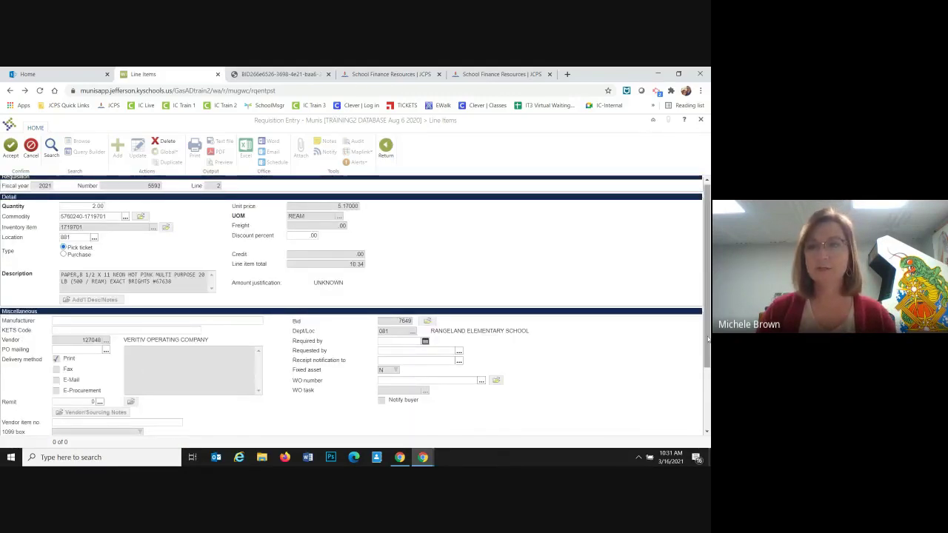
pyautogui.scroll(-1, 705, 368)
pyautogui.scroll(-2, 705, 368)
pyautogui.write('900')
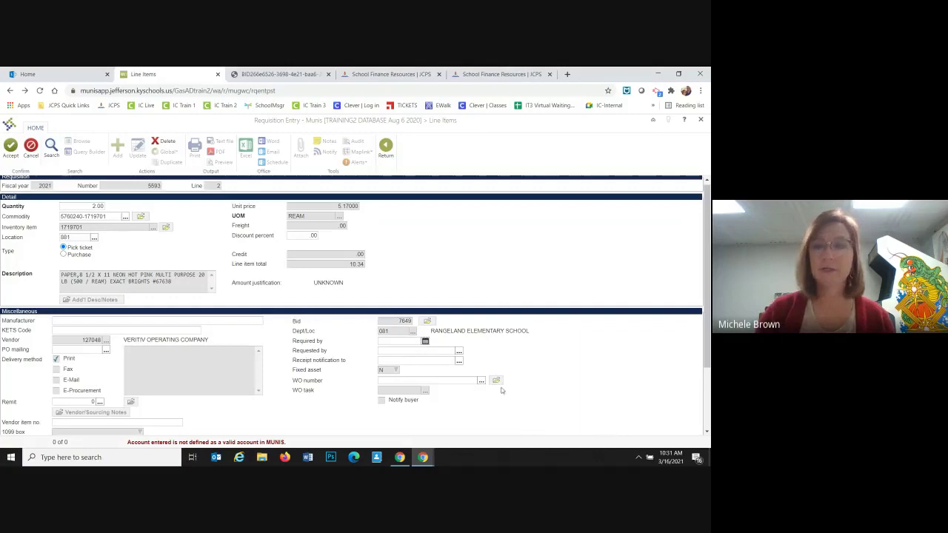
# Correct the Org of the second line item's allocation to 0811118 and accept the line item
pyautogui.moveTo(708, 362); pyautogui.dragTo(703, 429)
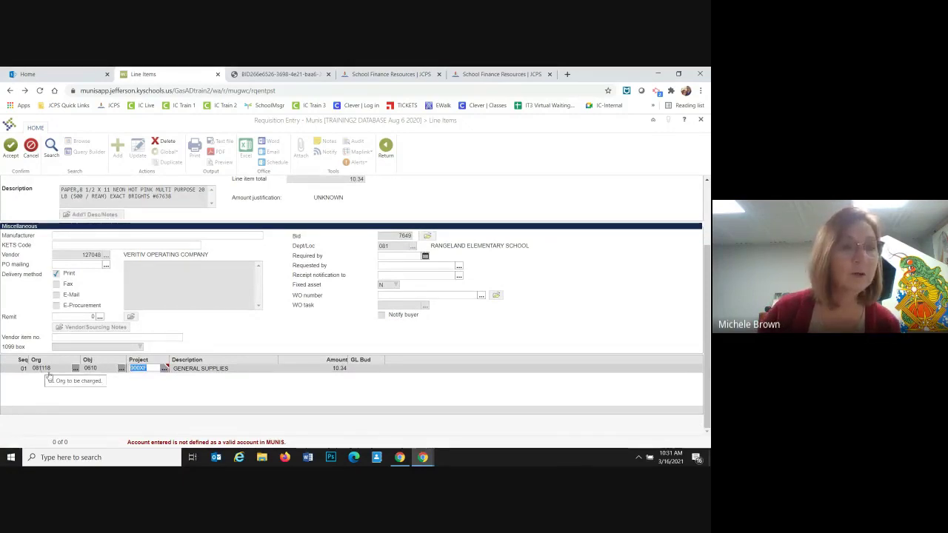
pyautogui.scroll(2, 44, 367)
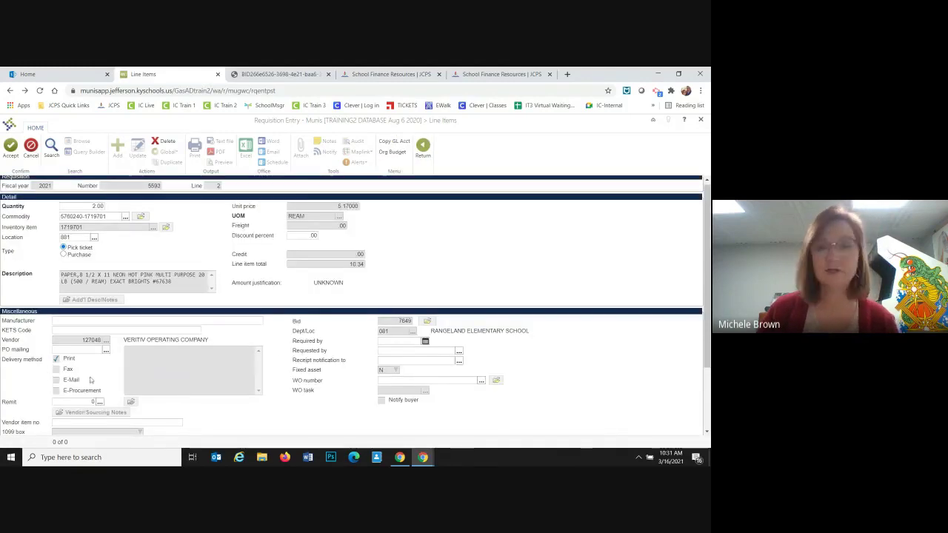
pyautogui.scroll(-2, 384, 357)
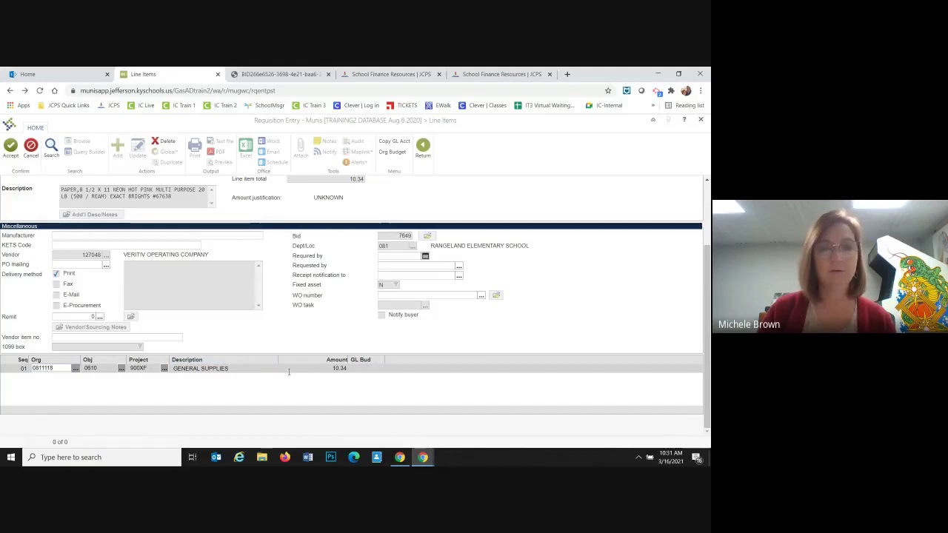
pyautogui.click(450, 385)
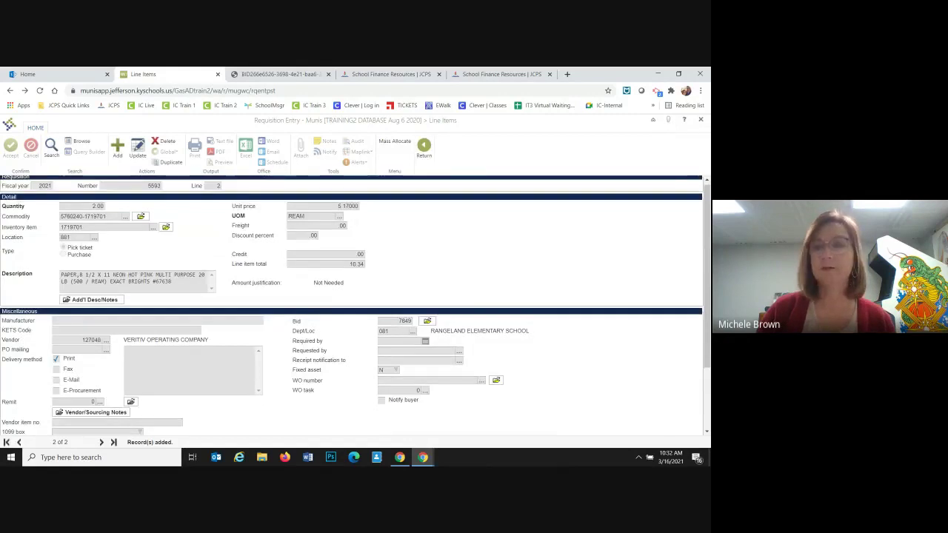
pyautogui.scroll(-1, 706, 410)
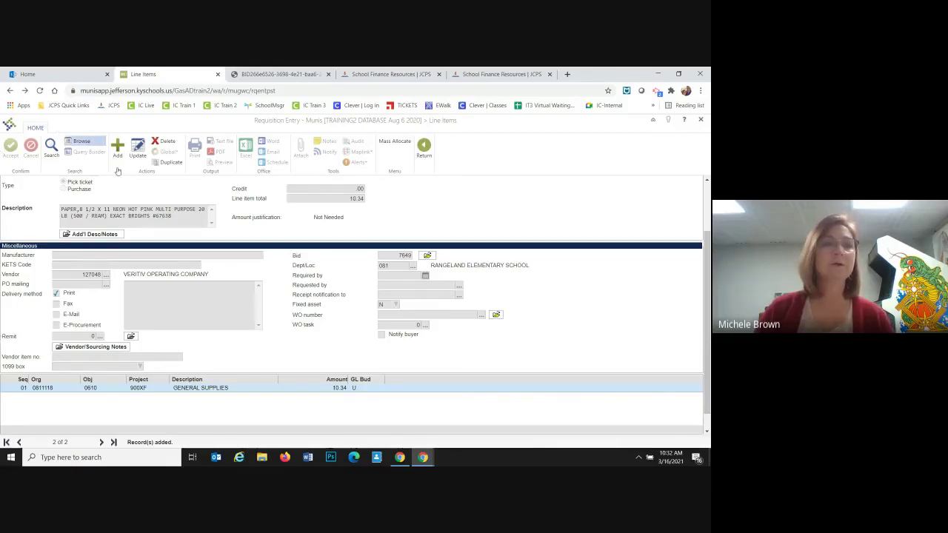
pyautogui.scroll(-1, 115, 220)
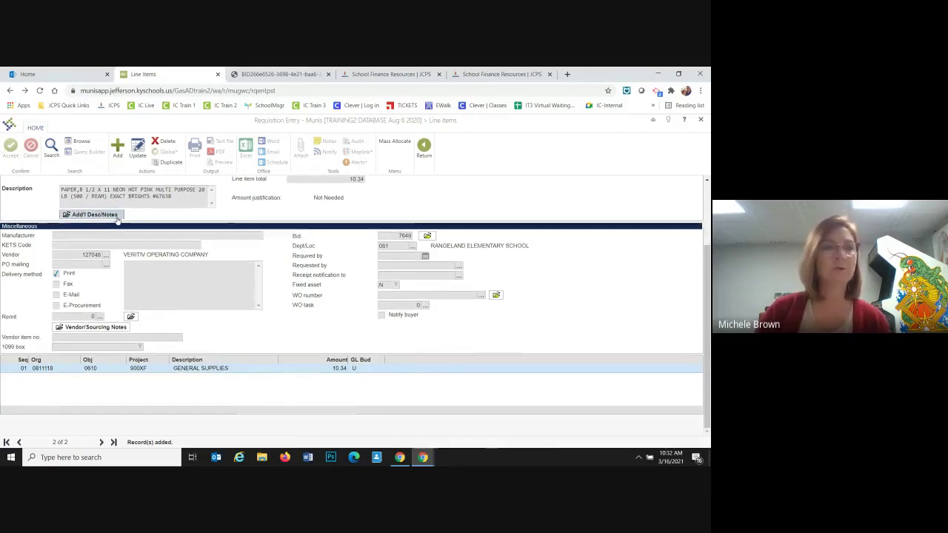
pyautogui.scroll(3, 96, 196)
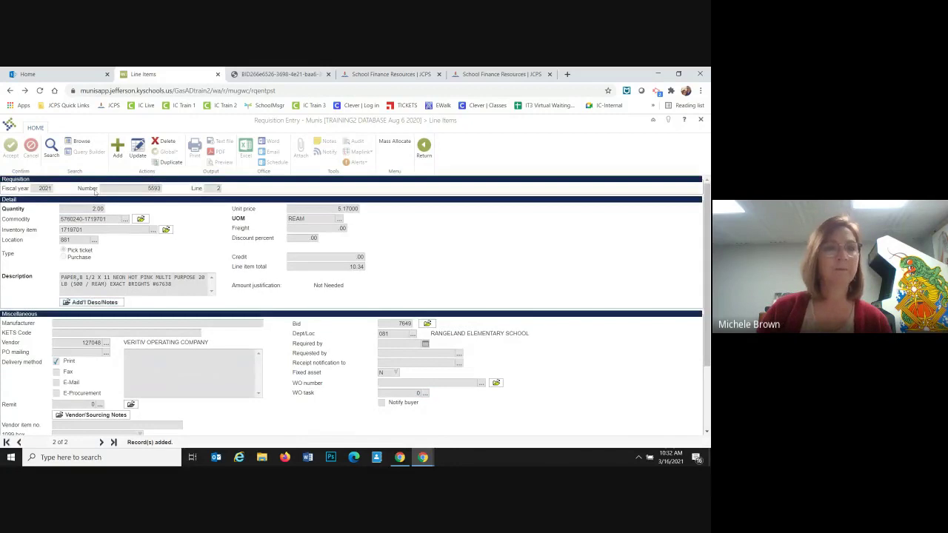
pyautogui.click(117, 148)
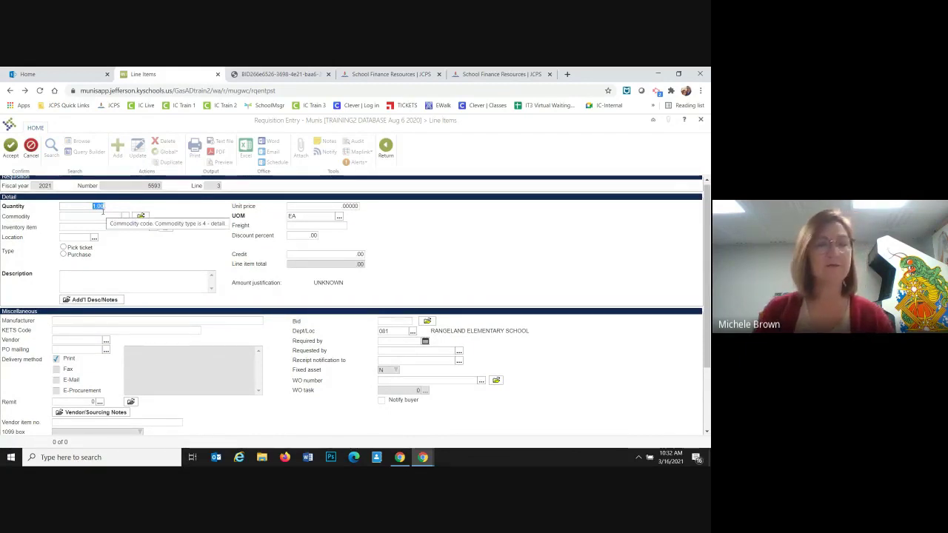
pyautogui.write('5')
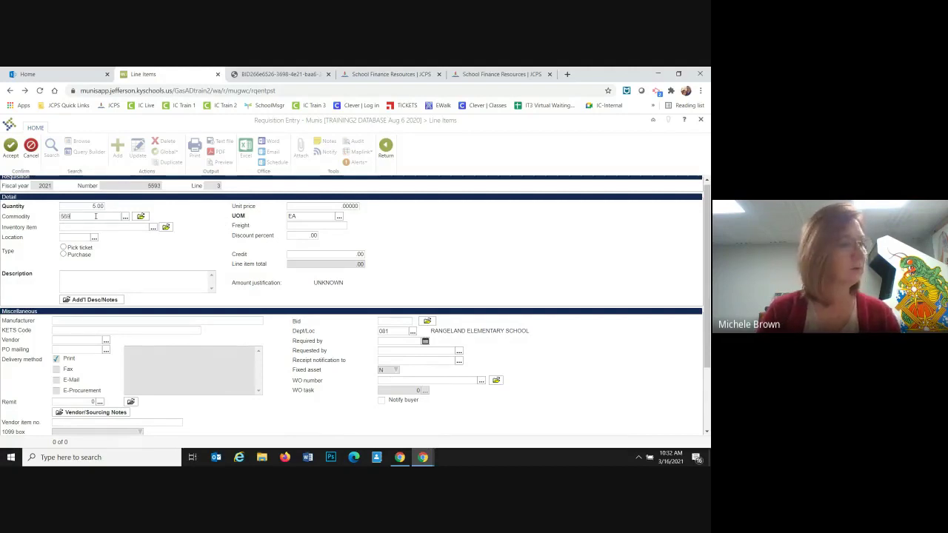
pyautogui.write('0404')
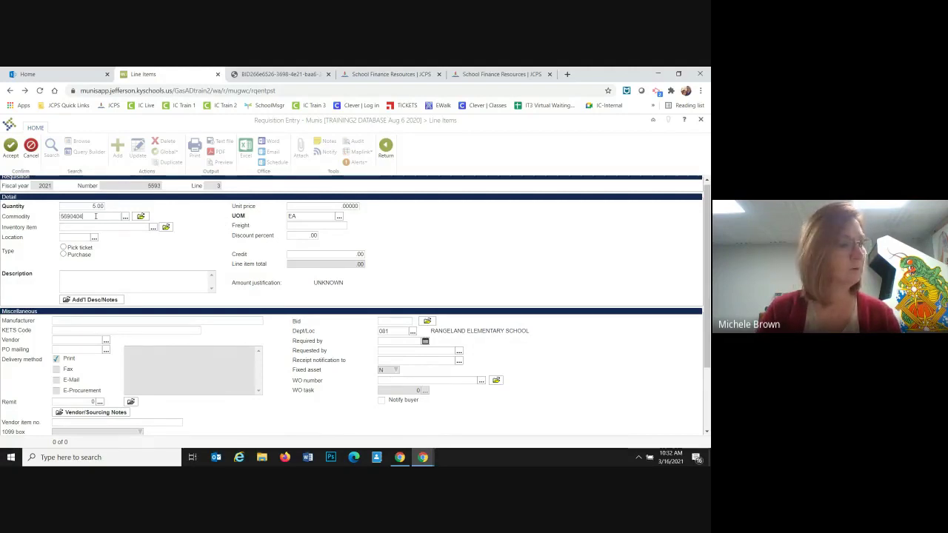
pyautogui.write('-168')
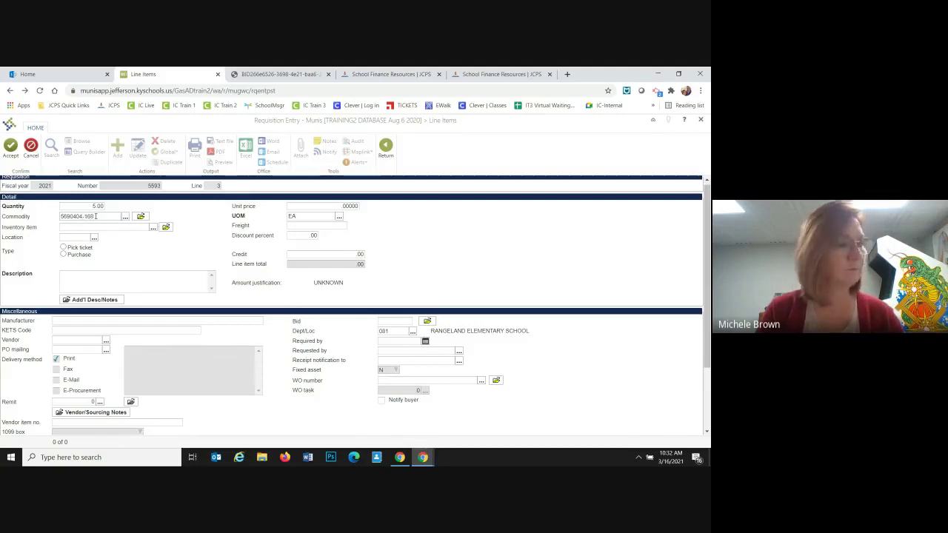
pyautogui.write('052')
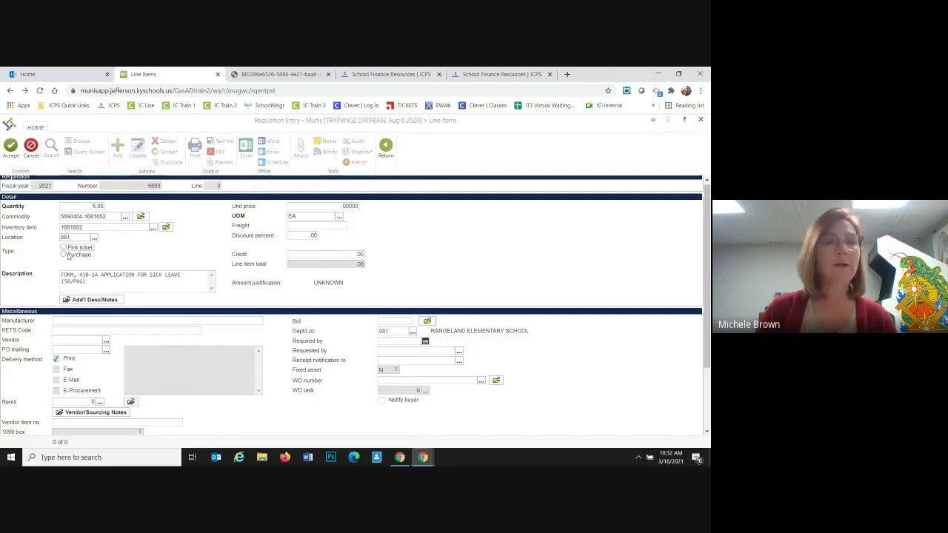
pyautogui.click(68, 255)
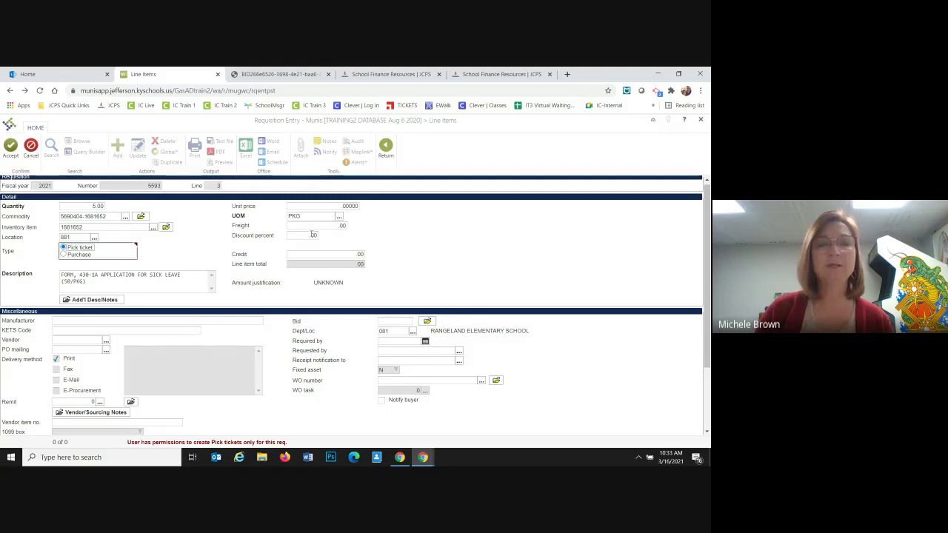
pyautogui.scroll(-2, 306, 252)
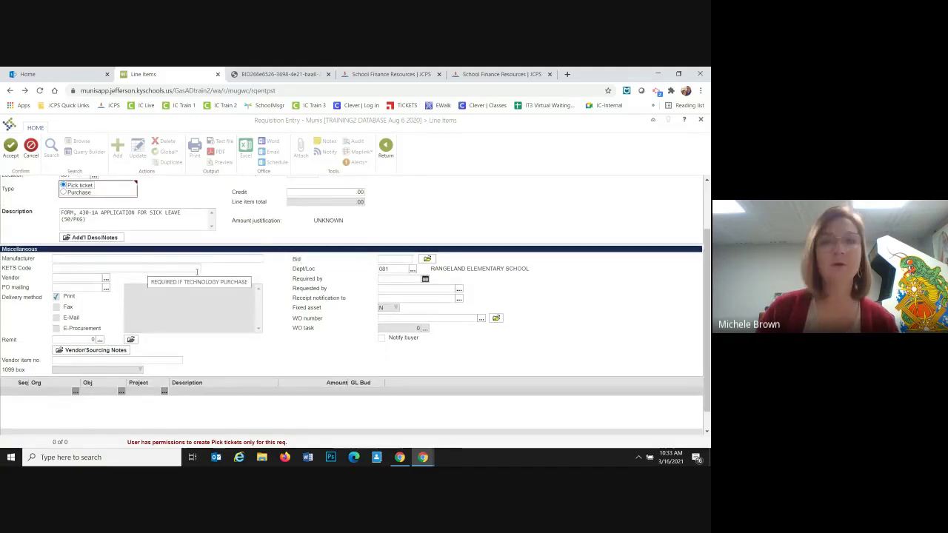
pyautogui.scroll(-1, 281, 307)
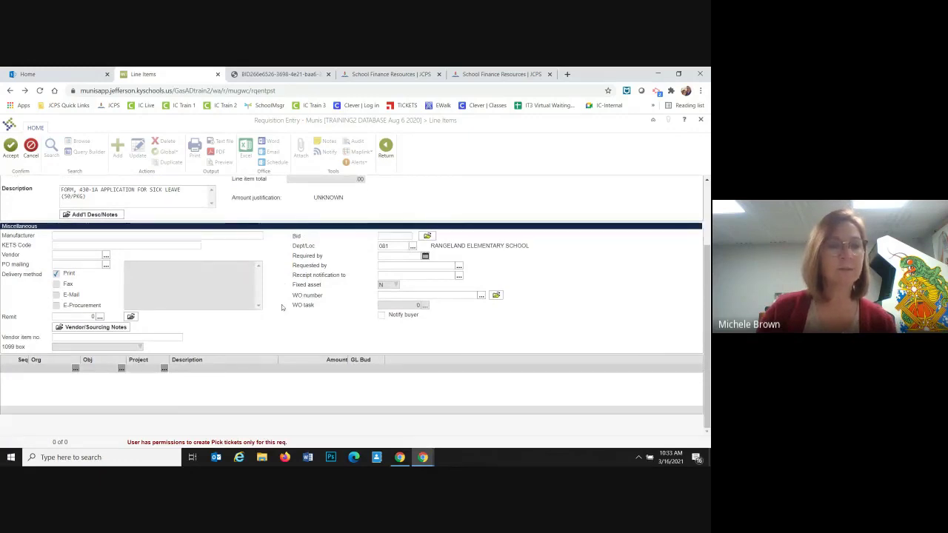
# Allocate the third line item to Org 0811118 and project 900XF, keeping object 0610, and accept the line item
pyautogui.click(66, 367)
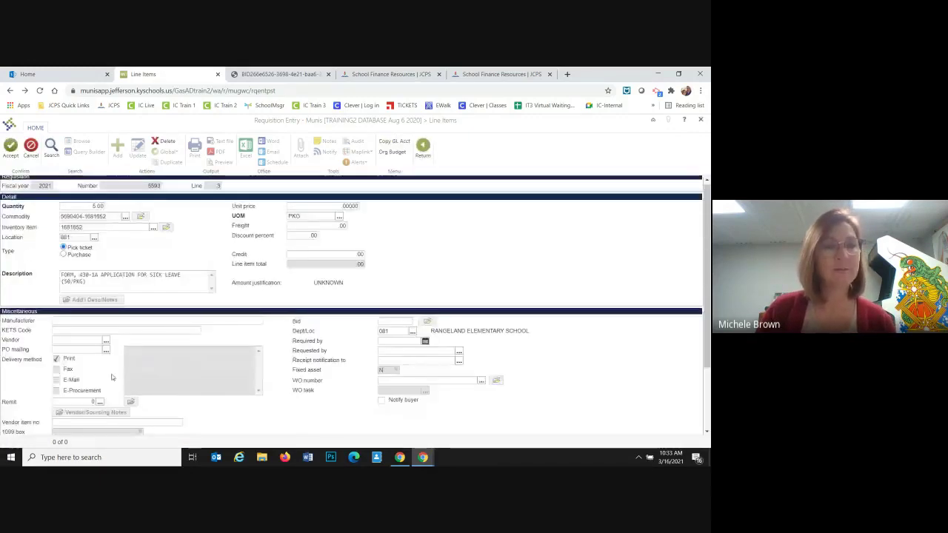
pyautogui.scroll(-4, 114, 379)
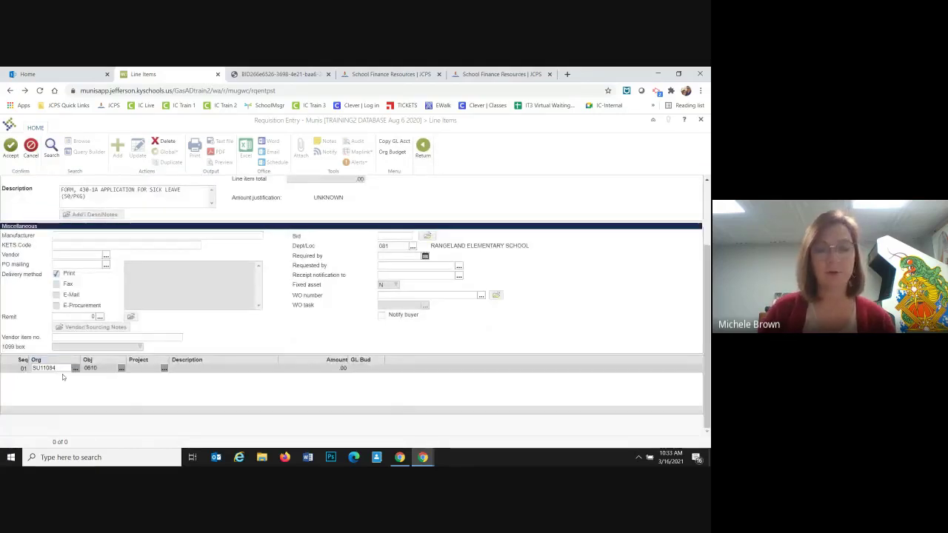
pyautogui.press('BackSpace')
pyautogui.write('0811118')
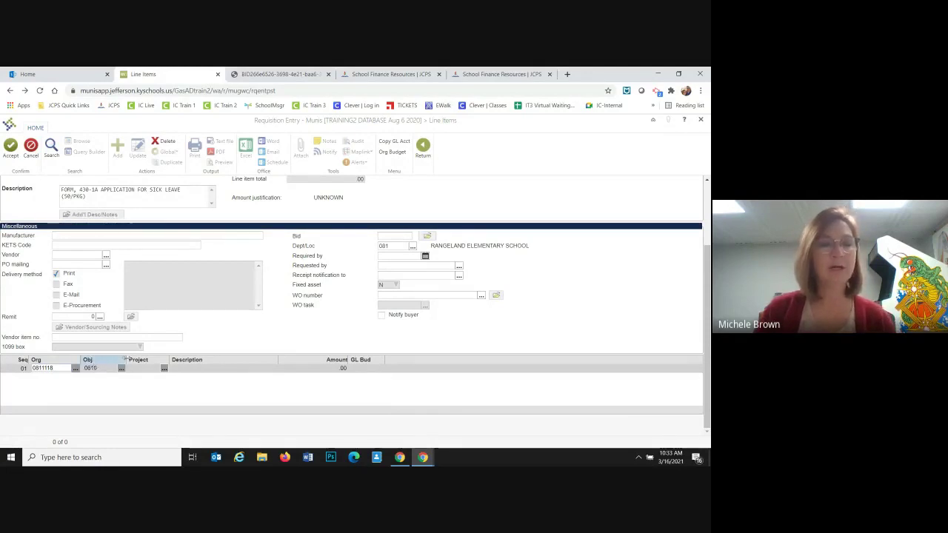
pyautogui.scroll(1, 138, 372)
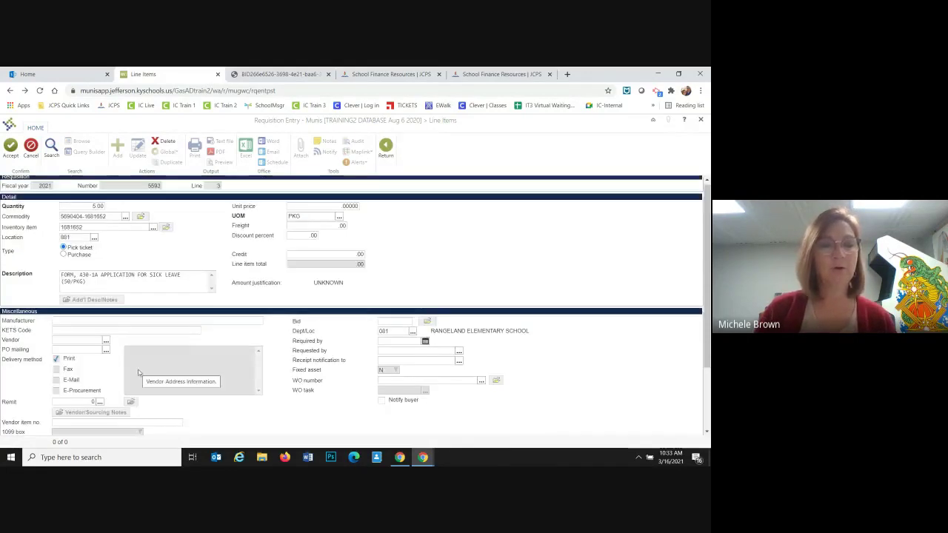
pyautogui.scroll(-1, 138, 372)
pyautogui.write('900KF')
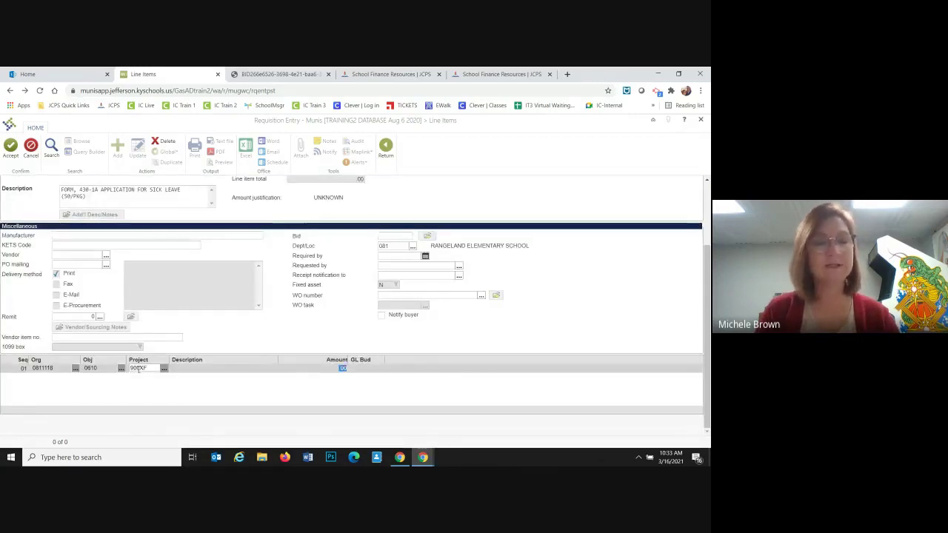
pyautogui.scroll(1, 137, 371)
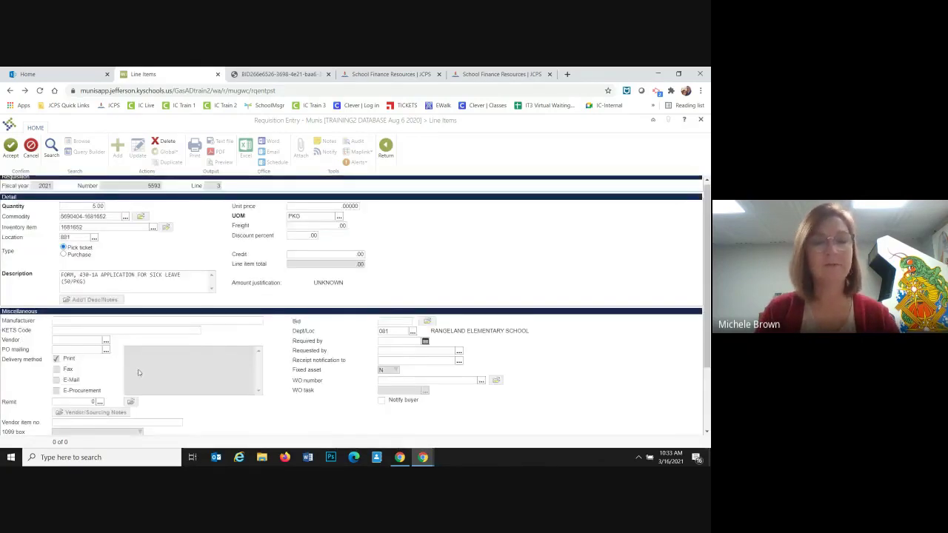
pyautogui.scroll(-1, 158, 363)
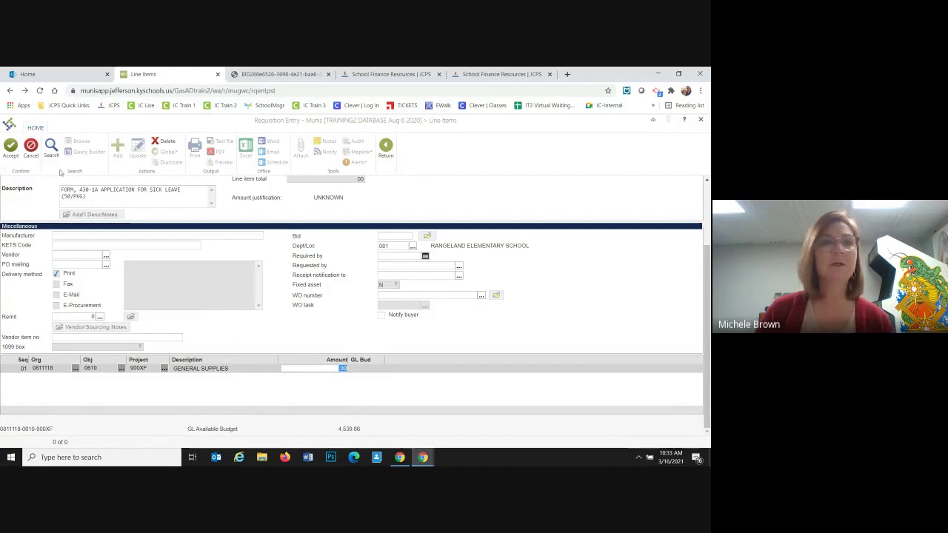
pyautogui.click(9, 148)
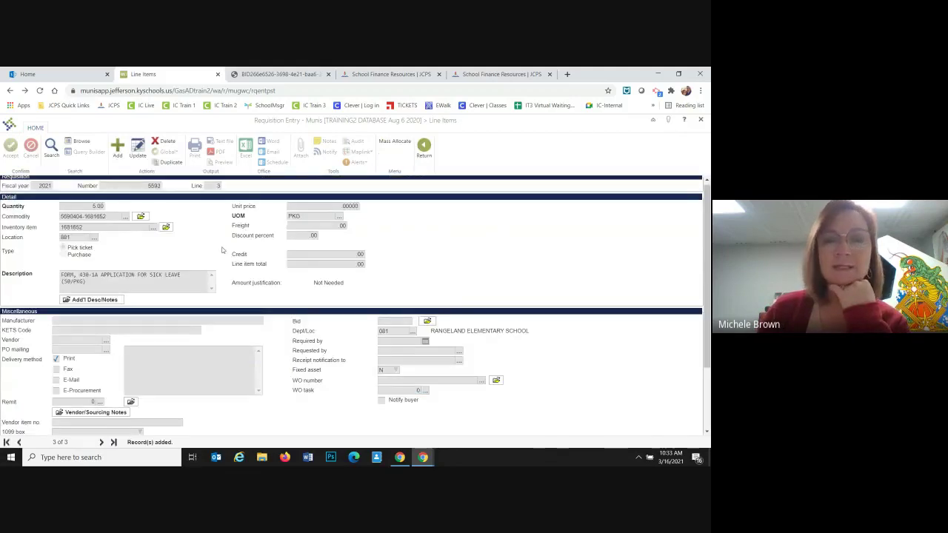
# Leave the line items for the main requisition record and dismiss the Tyler Content Manager connection warning
pyautogui.scroll(-3, 234, 254)
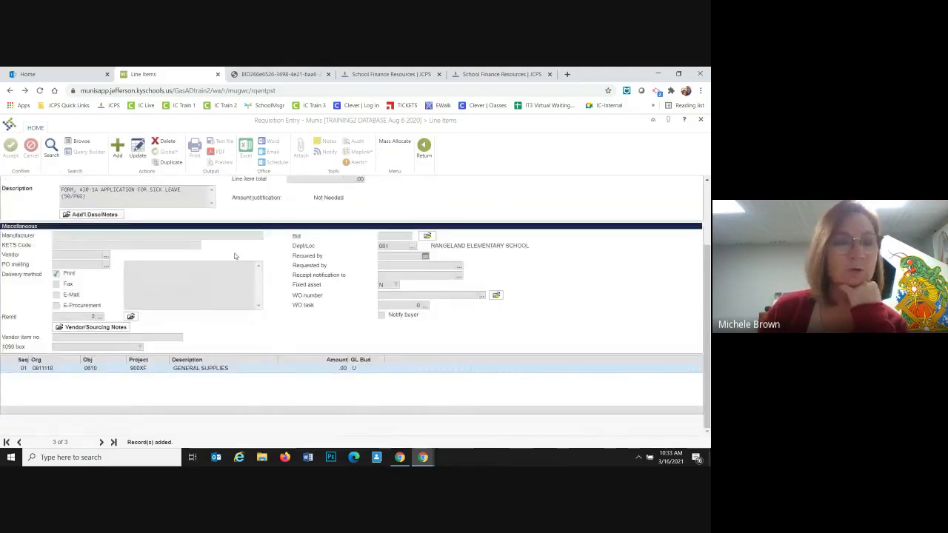
pyautogui.scroll(3, 234, 255)
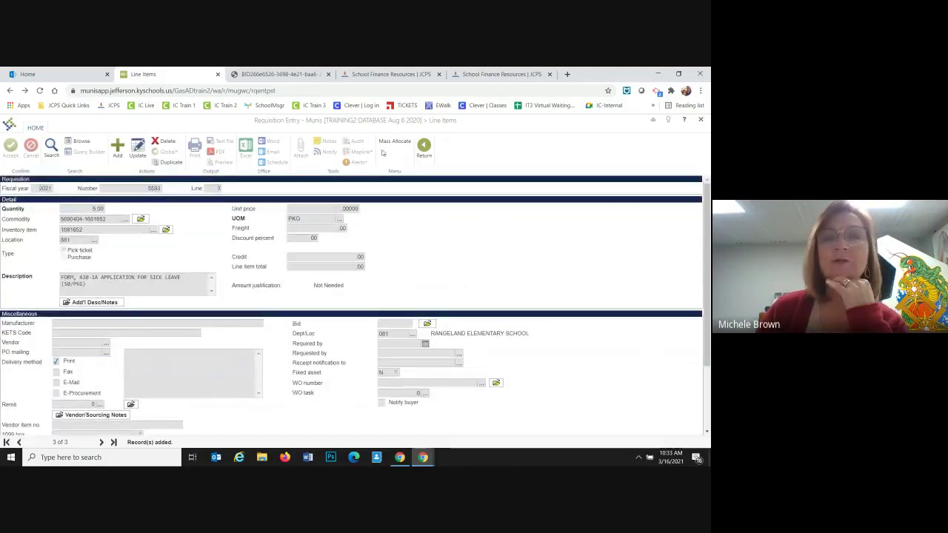
pyautogui.click(424, 148)
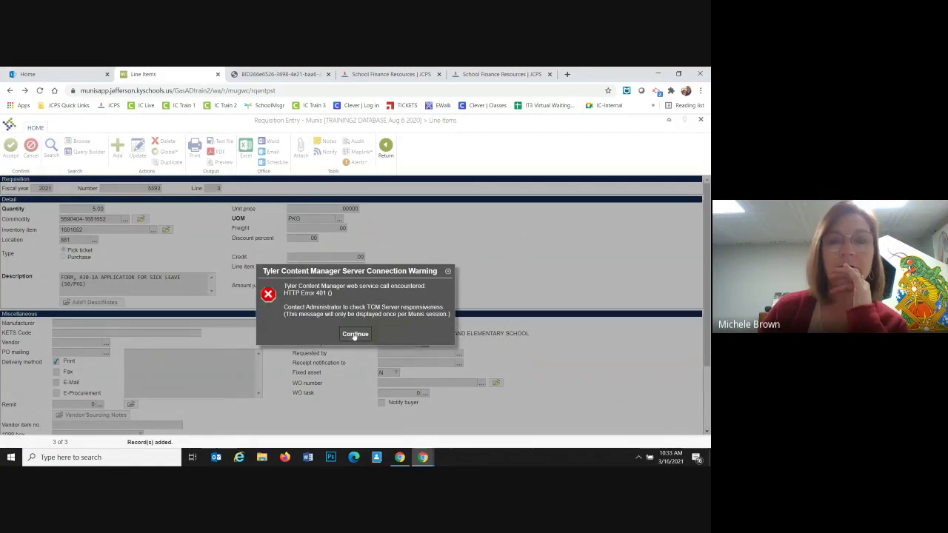
pyautogui.click(355, 334)
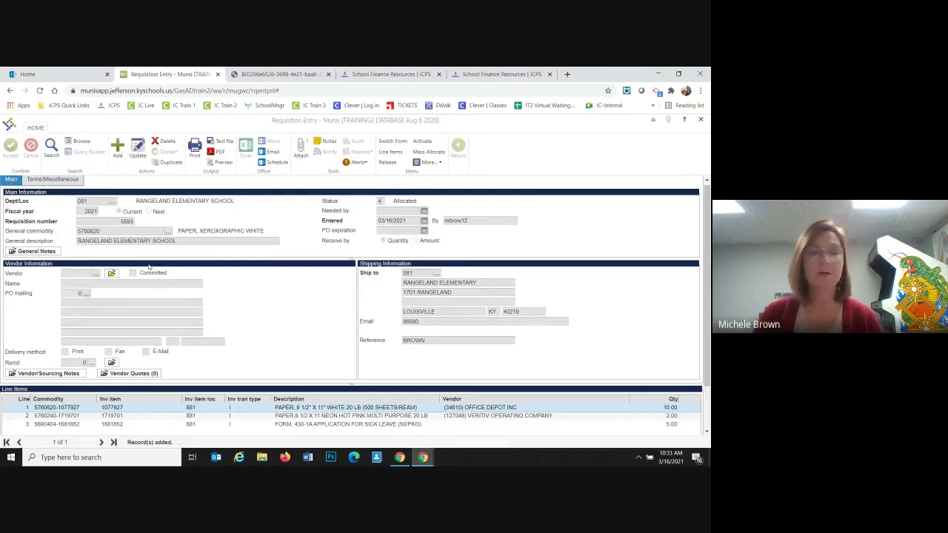
# Check the quantities and unit prices of the requisition's line items and release the requisition
pyautogui.scroll(-1, 290, 357)
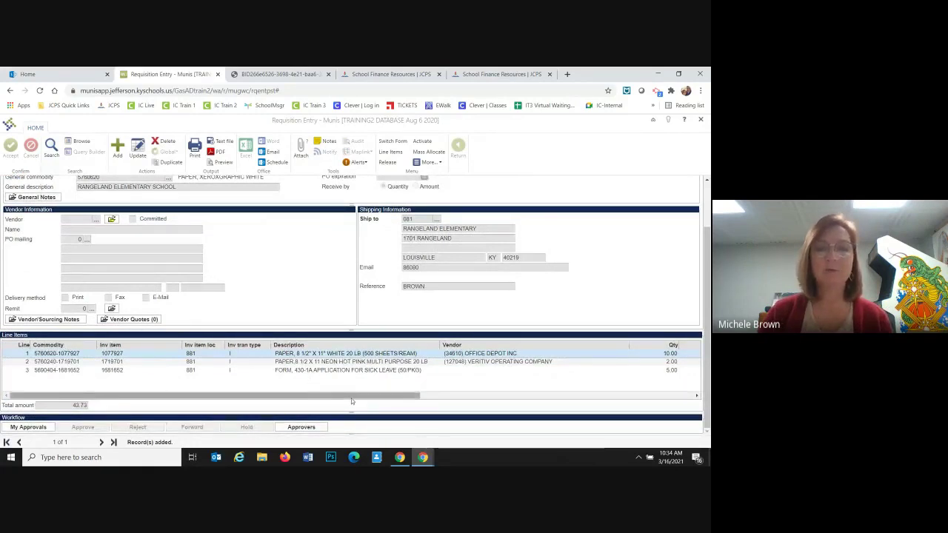
pyautogui.moveTo(357, 399); pyautogui.dragTo(404, 400)
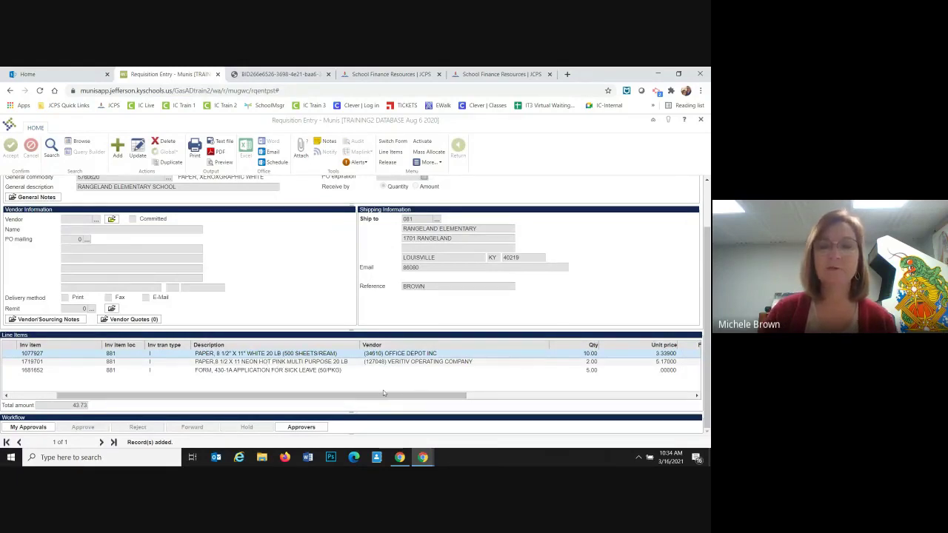
pyautogui.moveTo(404, 399); pyautogui.dragTo(474, 394)
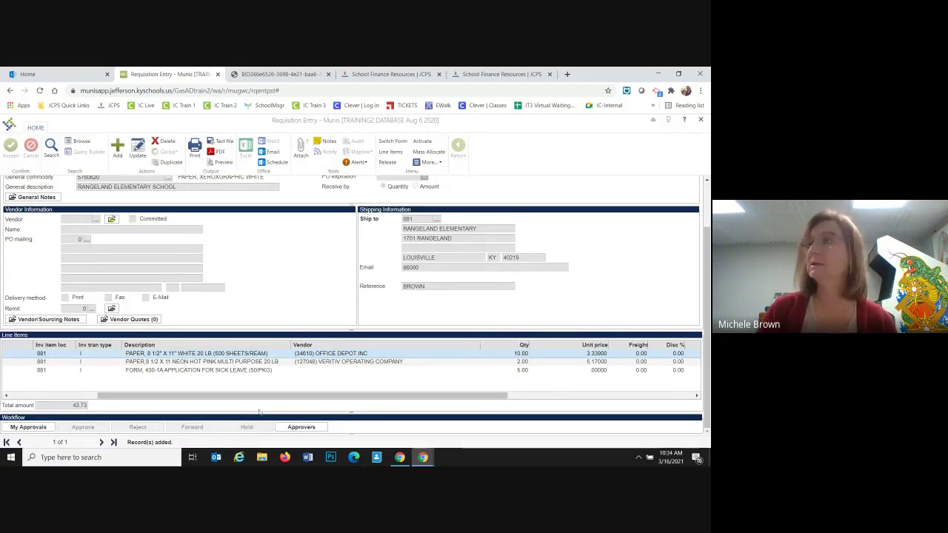
pyautogui.moveTo(331, 400); pyautogui.dragTo(184, 398)
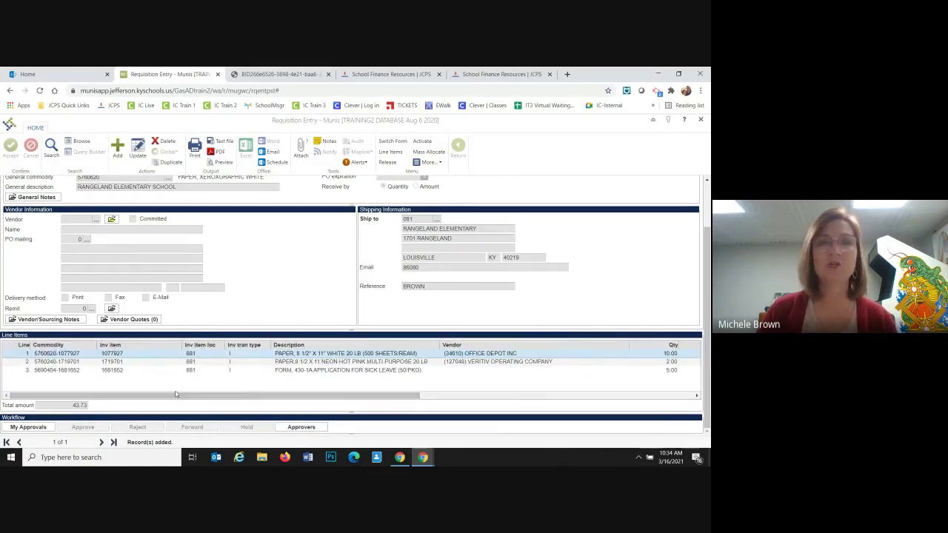
pyautogui.click(388, 162)
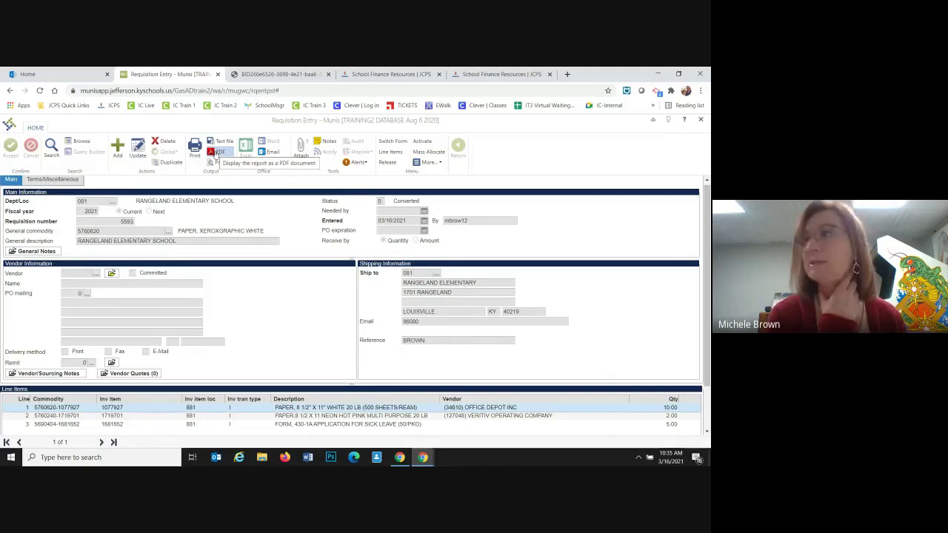
# Try to output the requisition as a PDF in Req Format with the full GL account number and authorized-by signature line
pyautogui.click(217, 151)
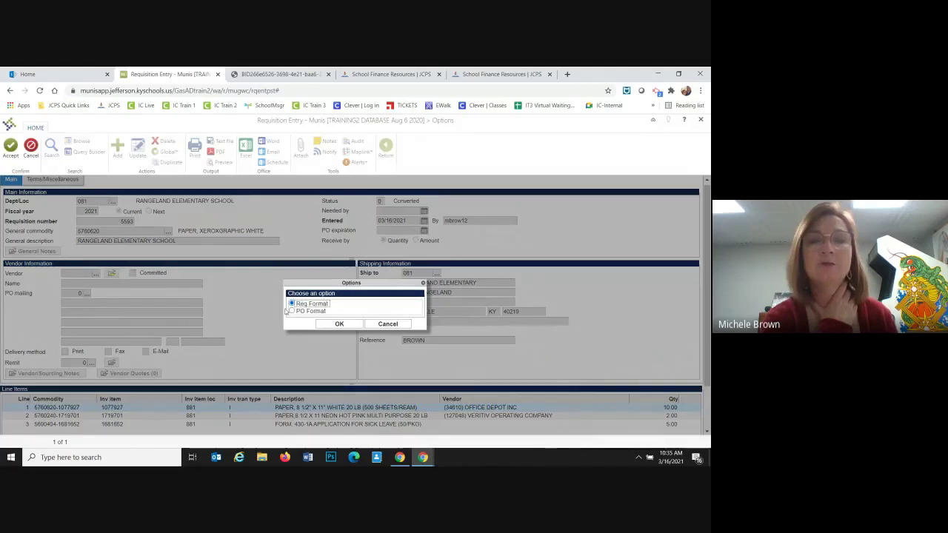
pyautogui.click(337, 325)
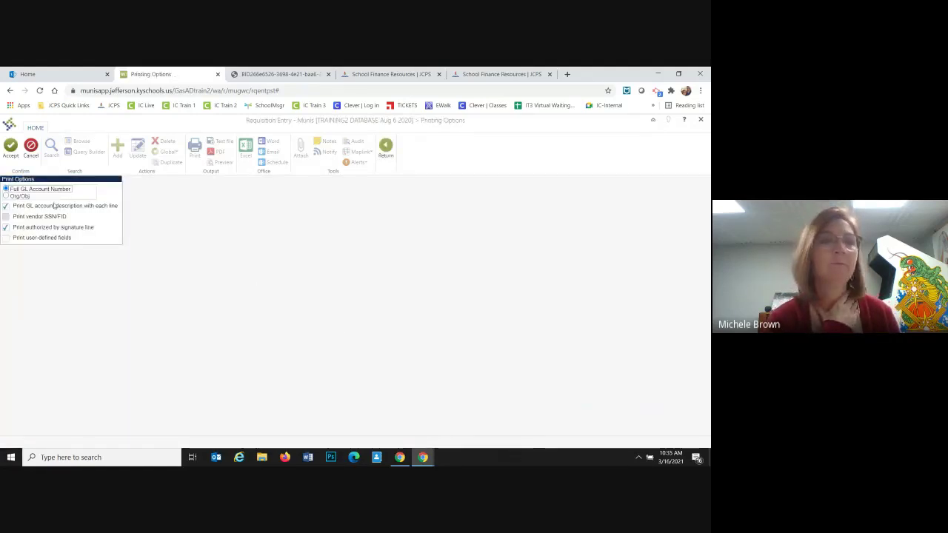
pyautogui.click(6, 228)
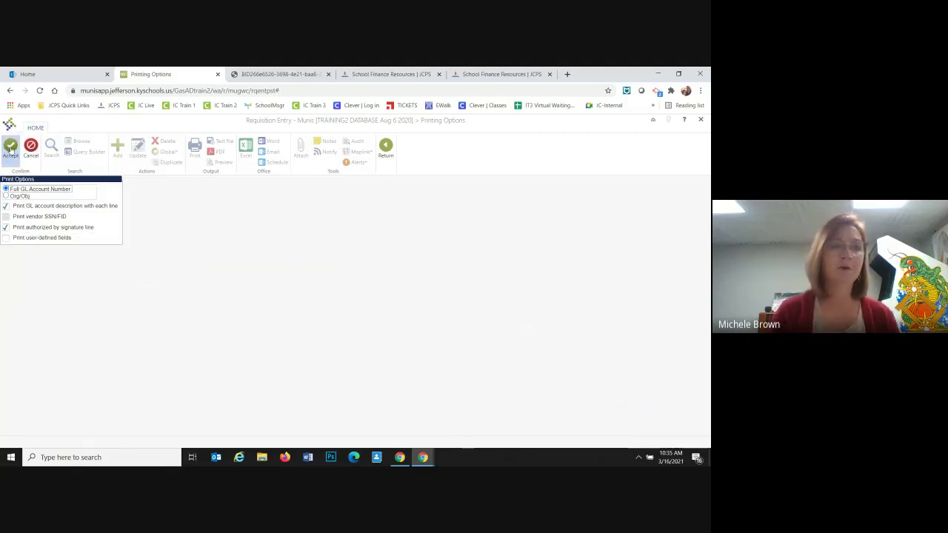
pyautogui.click(11, 149)
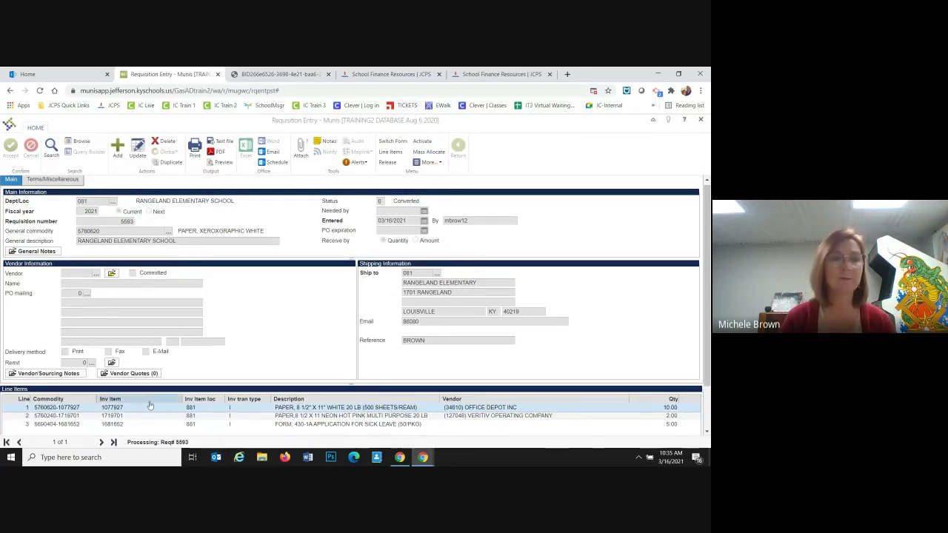
pyautogui.scroll(-1, 140, 406)
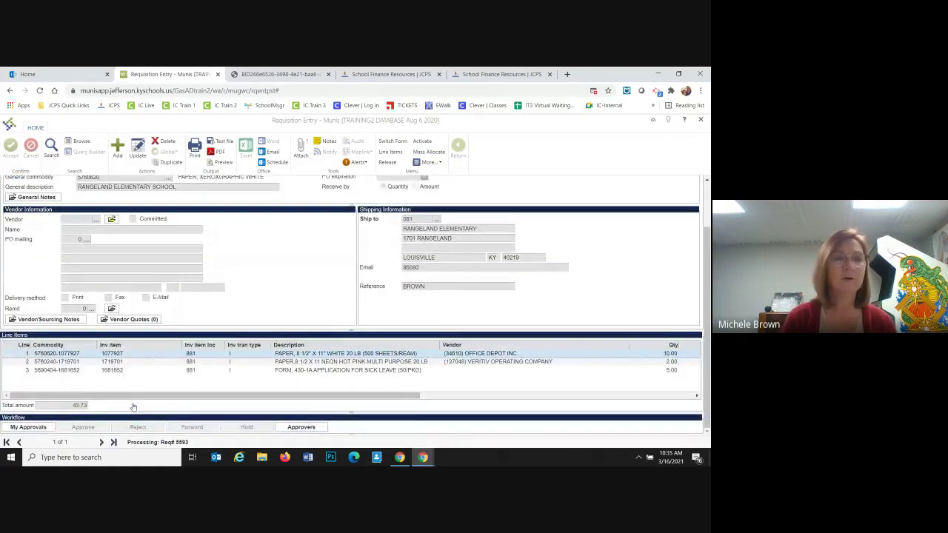
pyautogui.scroll(1, 133, 406)
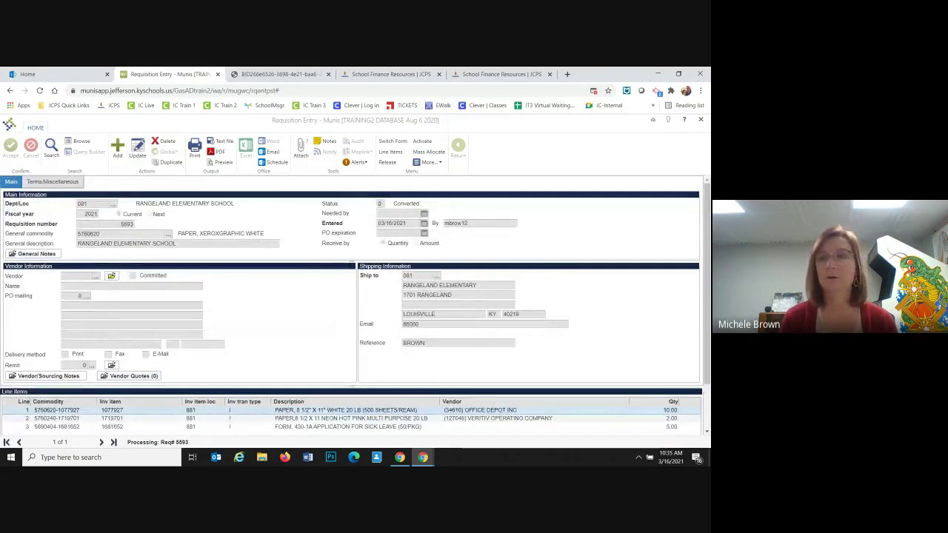
pyautogui.scroll(-1, 697, 319)
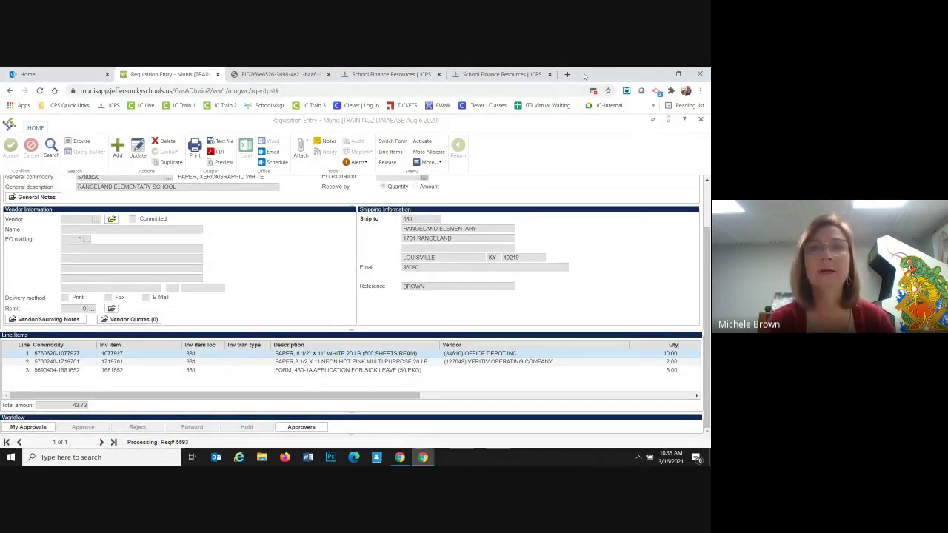
# Output the requisition as a PDF in Req Format with the full GL account number, and review the downloaded mu07500001.pdf
pyautogui.click(213, 152)
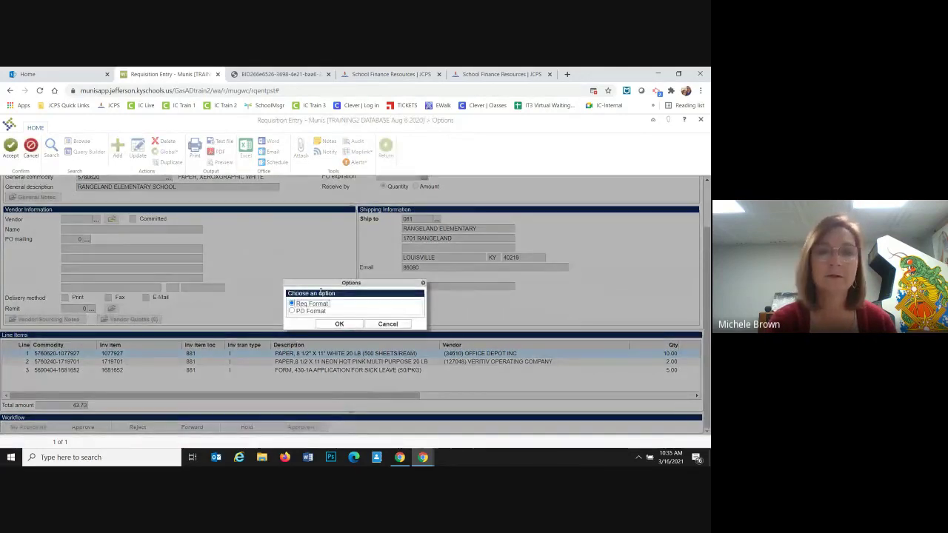
pyautogui.click(335, 323)
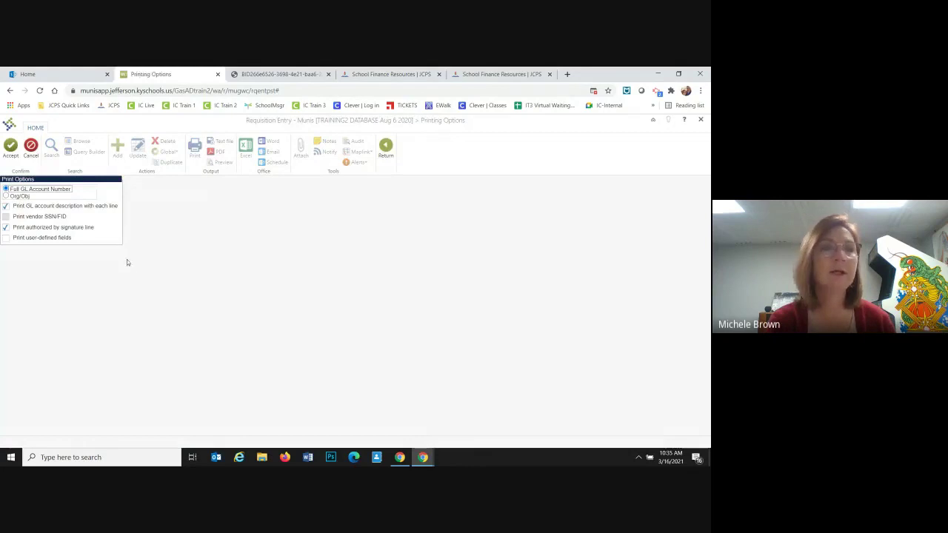
pyautogui.click(12, 151)
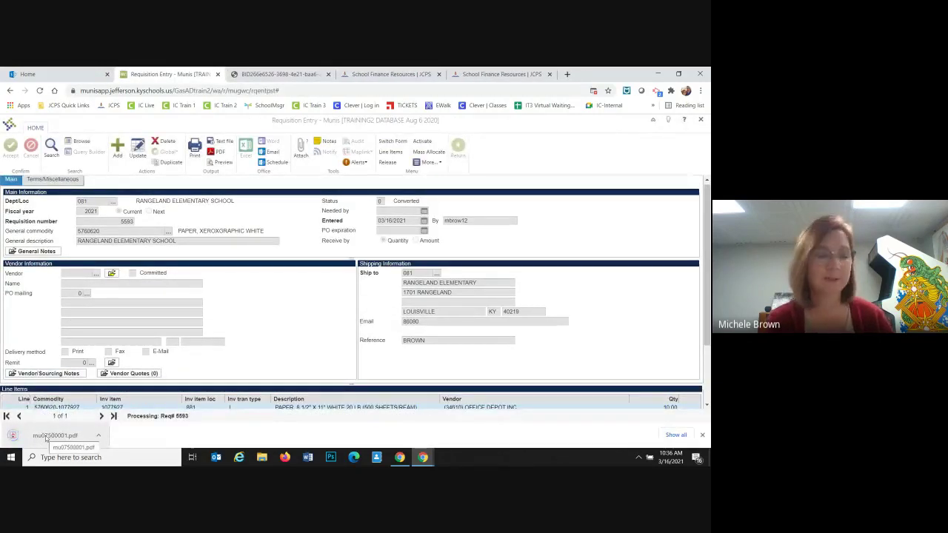
pyautogui.click(46, 437)
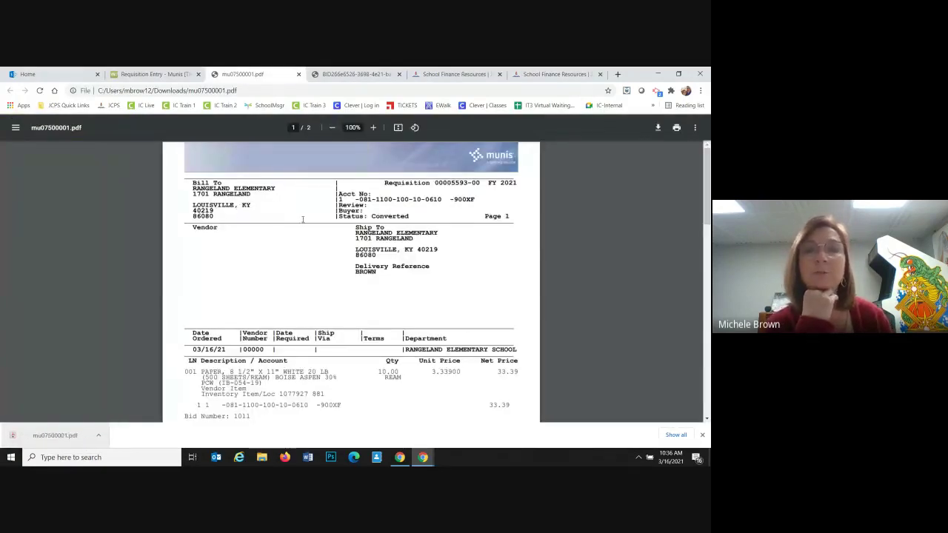
pyautogui.scroll(-2, 302, 219)
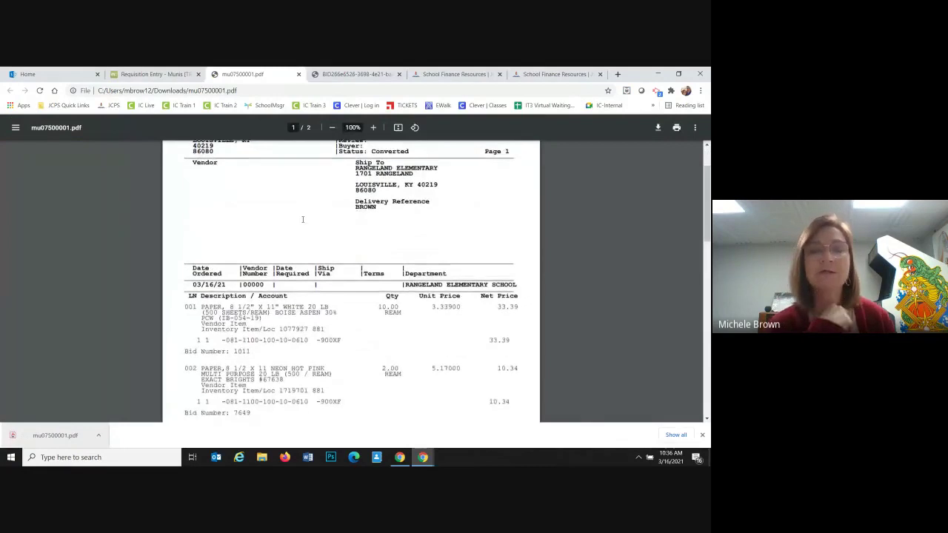
pyautogui.scroll(-2, 302, 219)
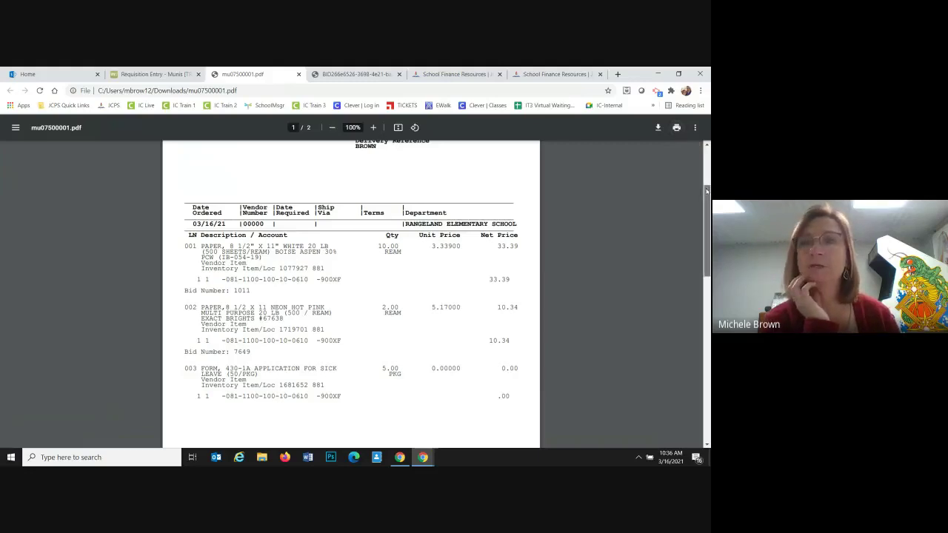
pyautogui.click(708, 152)
pyautogui.click(707, 152)
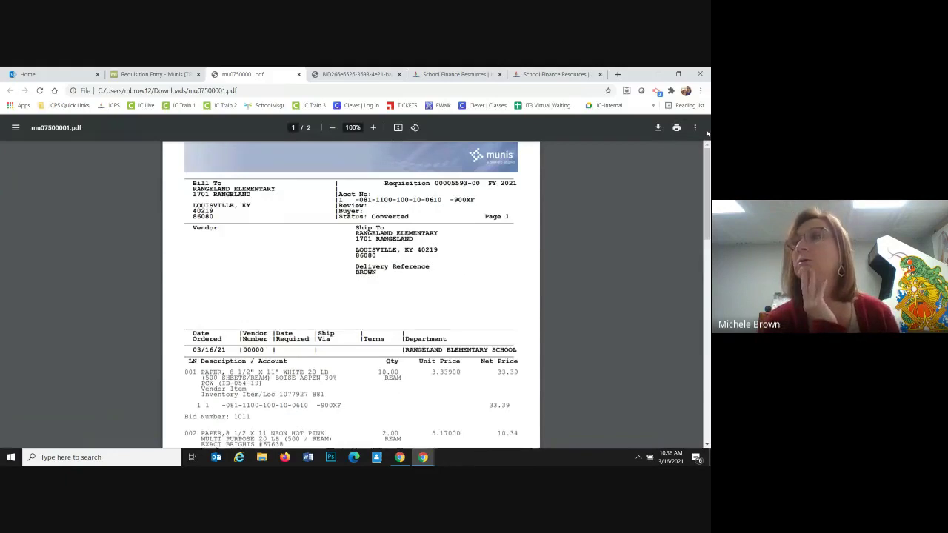
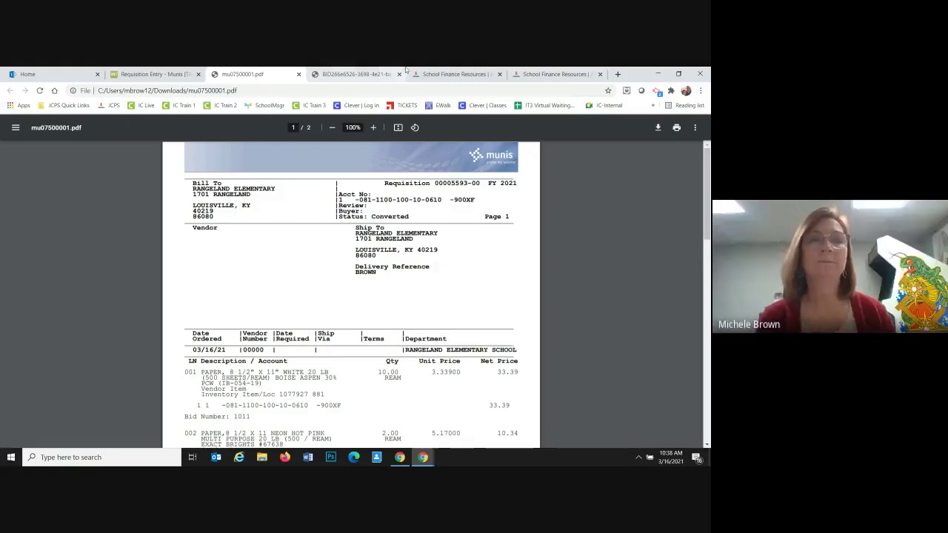
# Consult the warehouse commodity list PDF and go back to the line items of the released requisition
pyautogui.click(310, 76)
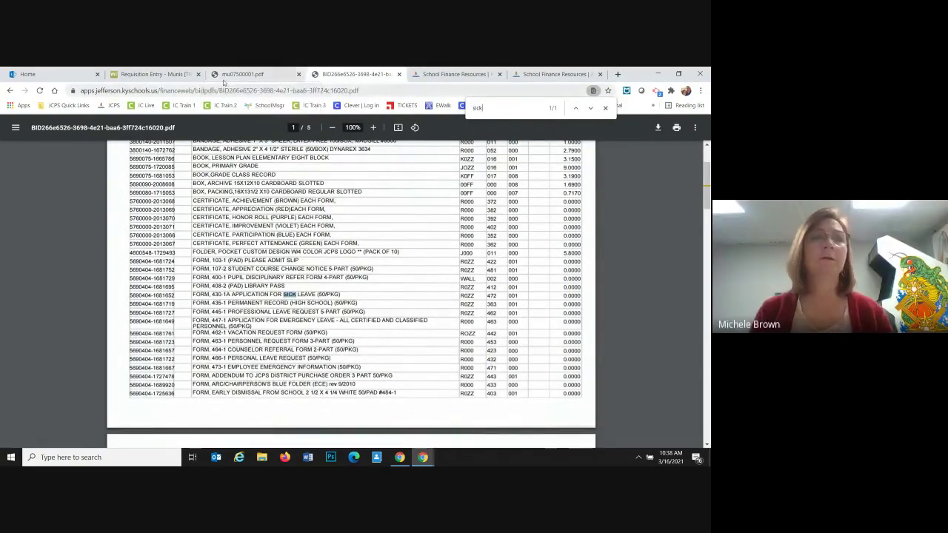
pyautogui.click(138, 75)
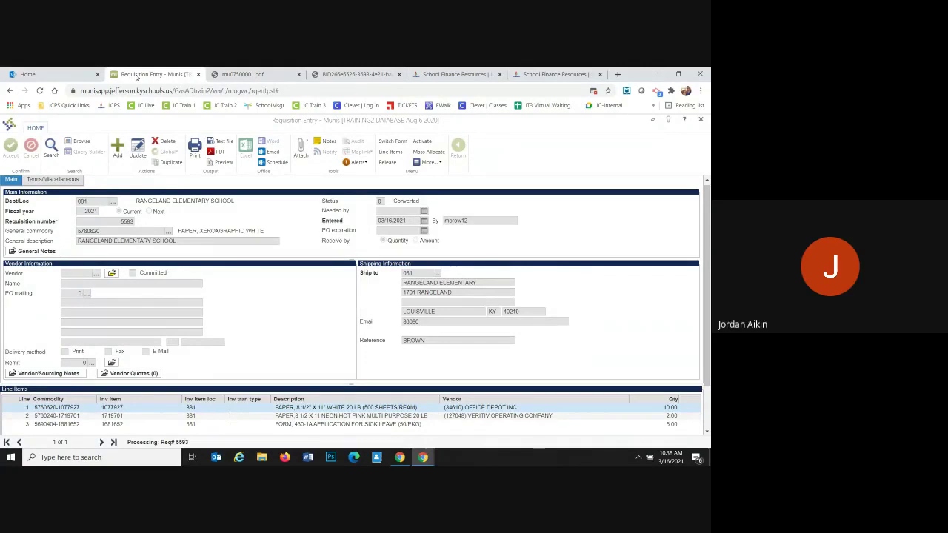
pyautogui.scroll(-1, 204, 267)
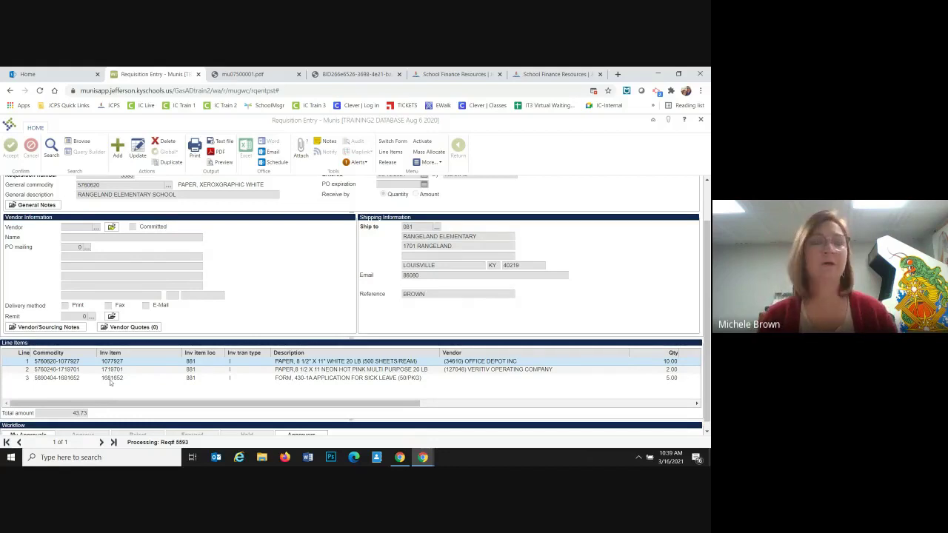
# Close the Requisition Entry page, the mu07500001.pdf output and the warehouse commodity list PDF
pyautogui.click(198, 75)
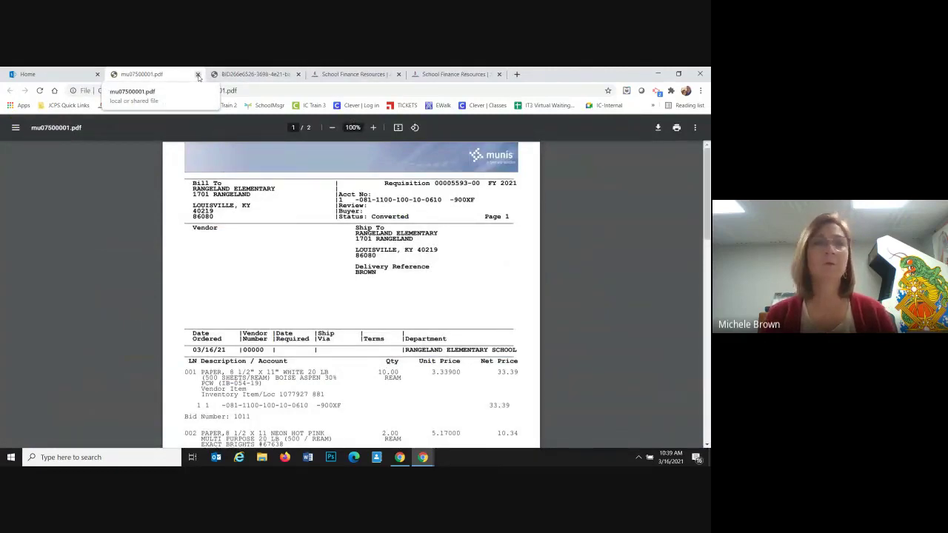
pyautogui.click(199, 74)
pyautogui.click(199, 75)
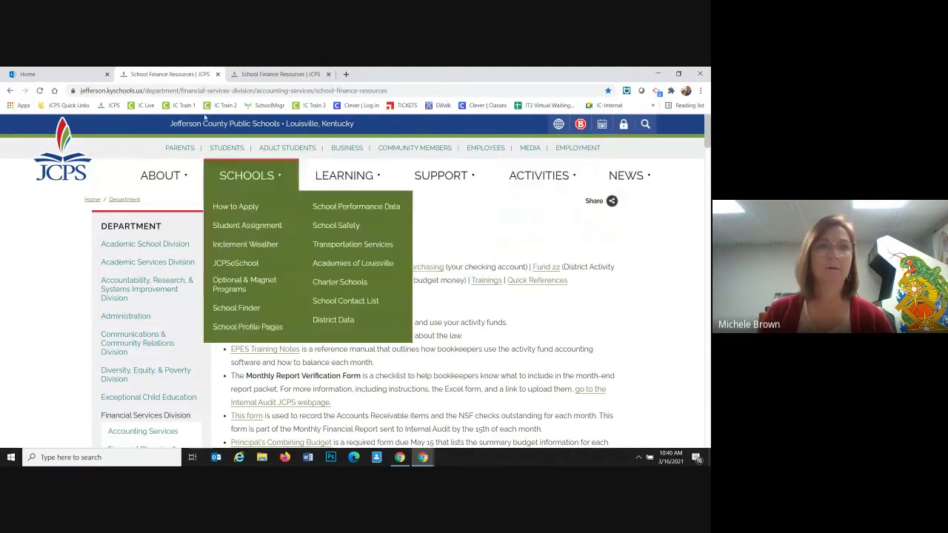
# Open the list of Bid Vendors from the Purchasing Through Munis section of the School Finance Resources page
pyautogui.scroll(-7, 519, 359)
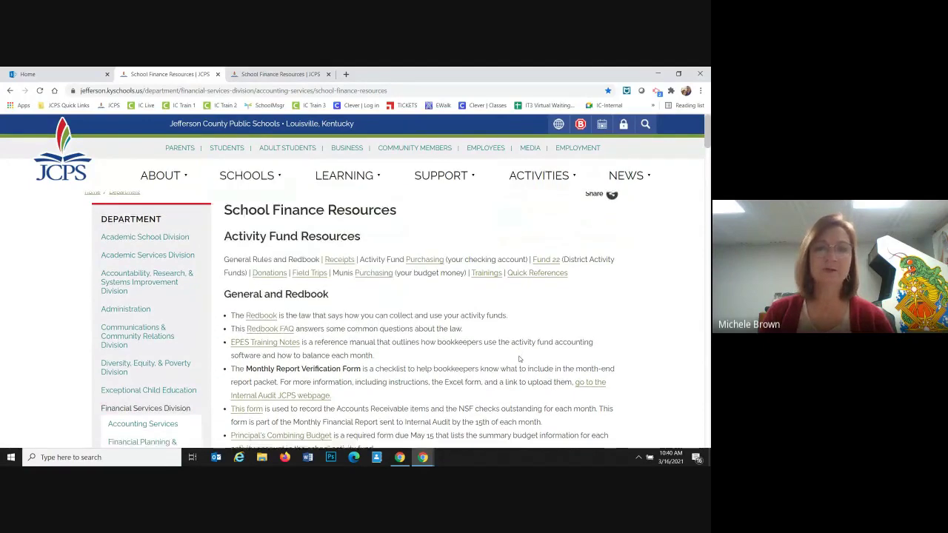
pyautogui.scroll(-10, 520, 359)
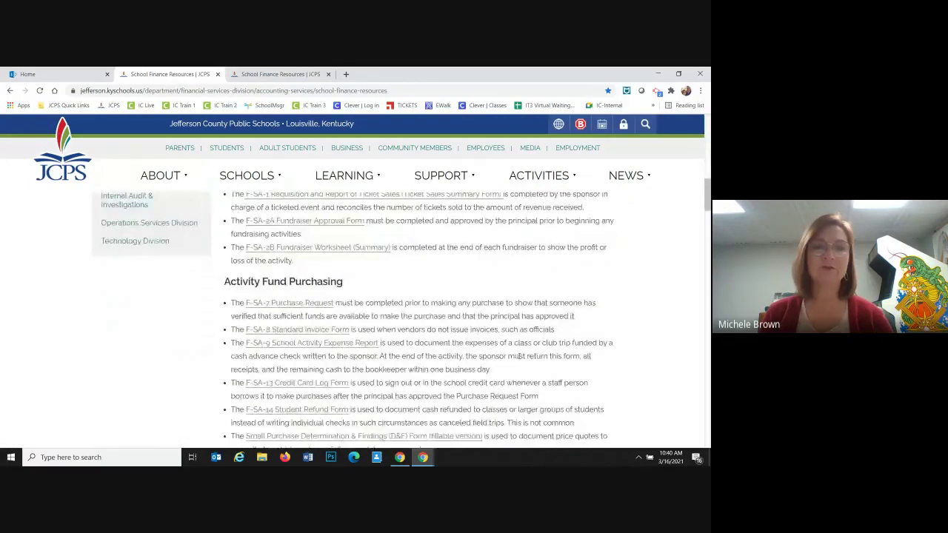
pyautogui.scroll(-10, 519, 356)
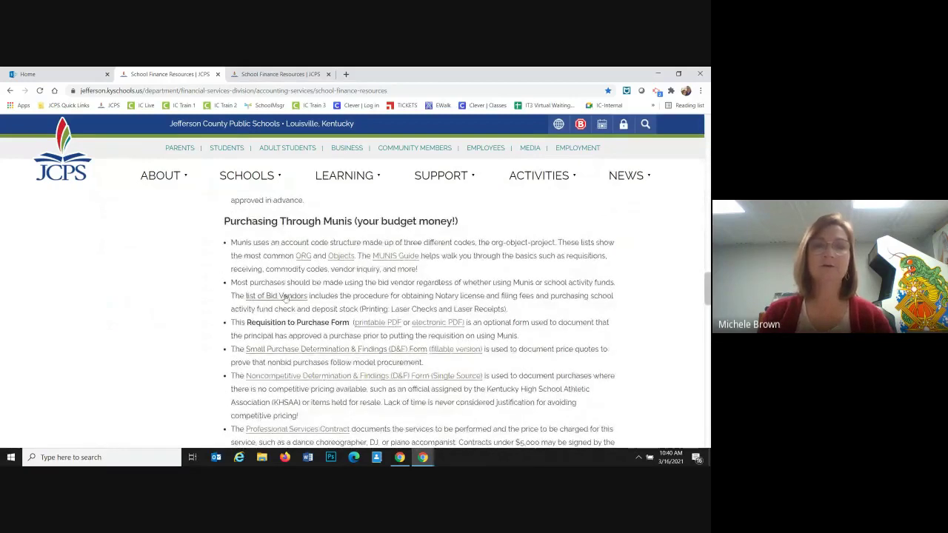
pyautogui.click(281, 302)
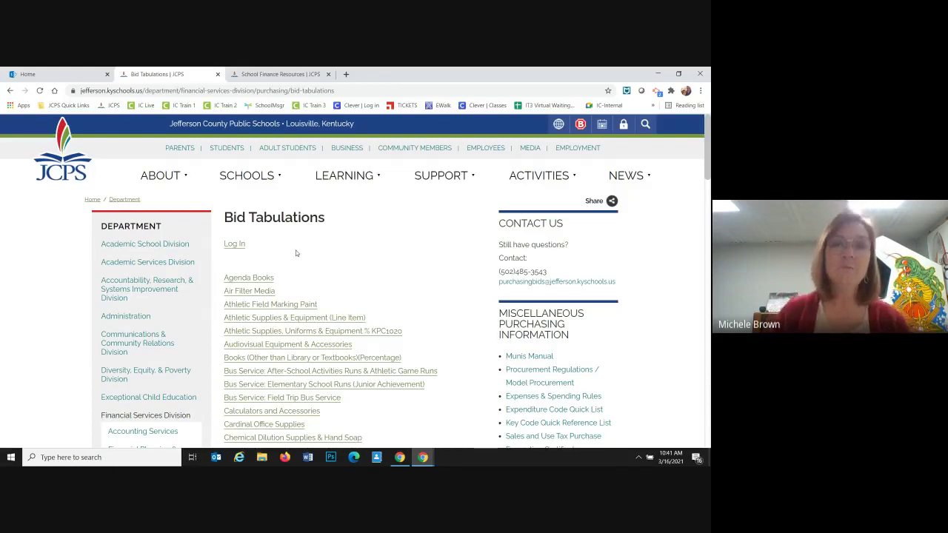
# Open the Instructional & Office Catalog - Revised 3.11.21 from the Bid Tabulations list
pyautogui.scroll(-5, 295, 255)
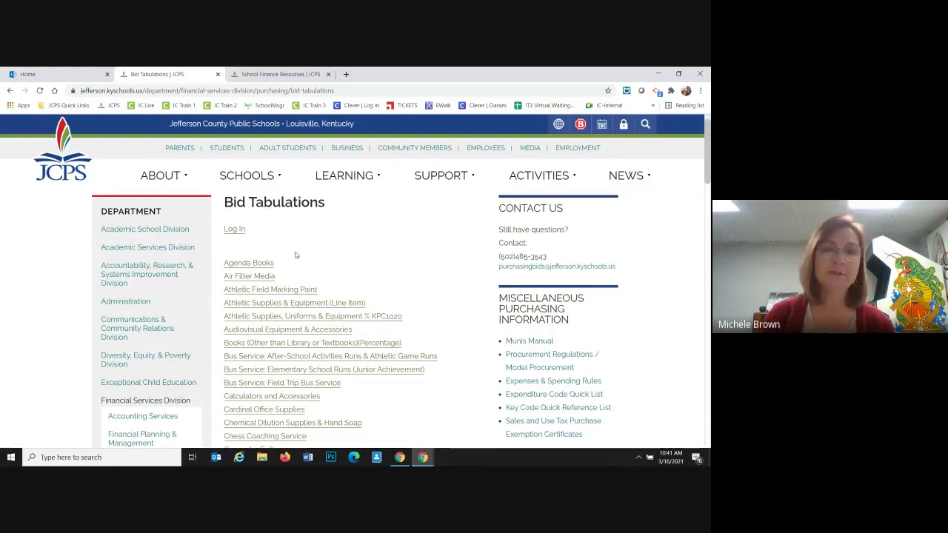
pyautogui.scroll(-3, 295, 255)
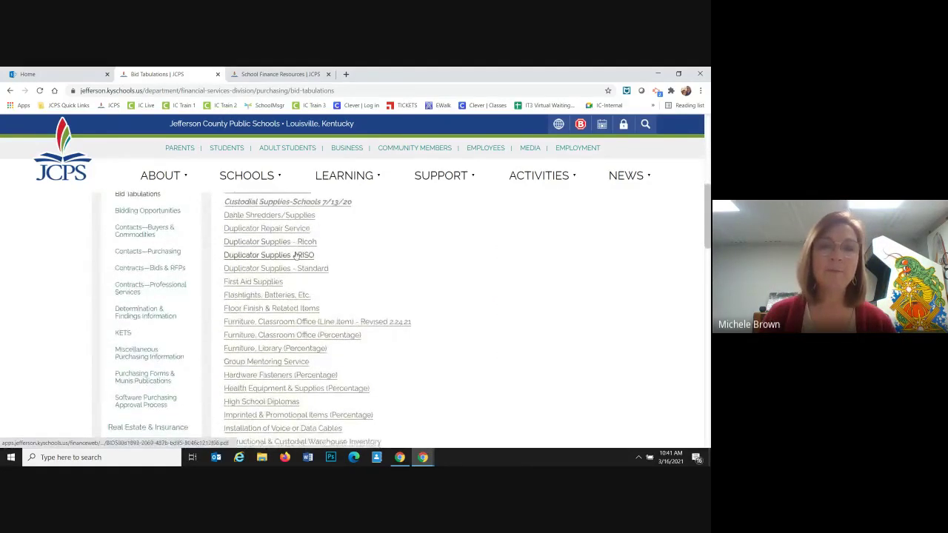
pyautogui.scroll(-1, 295, 255)
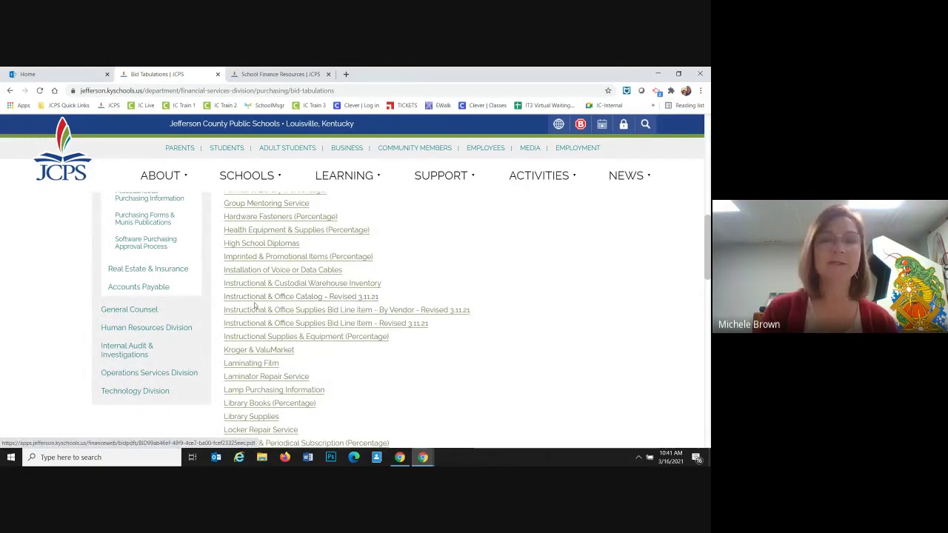
pyautogui.click(308, 300)
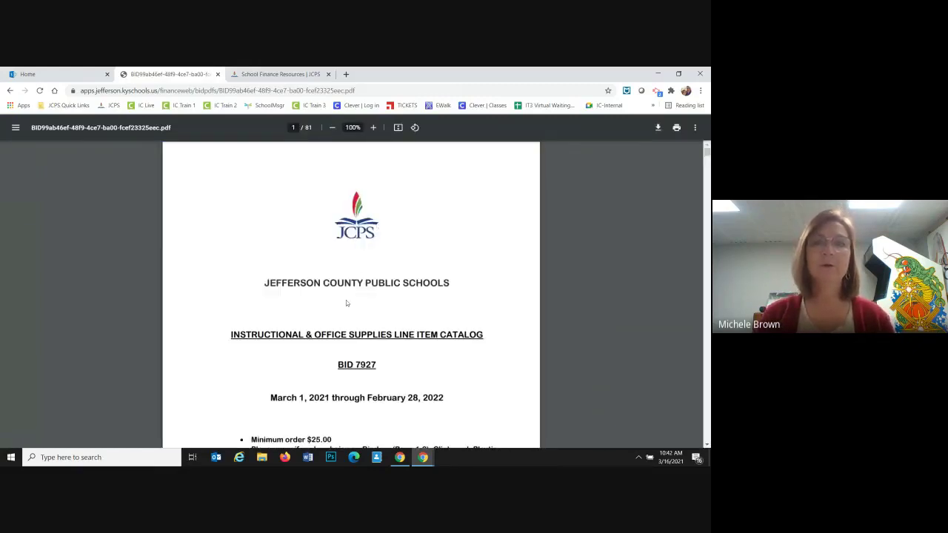
# Examine the catalog's ordering notes, table of contents, and the commodity codes, prices and vendors of its first product pages
pyautogui.scroll(-1, 346, 303)
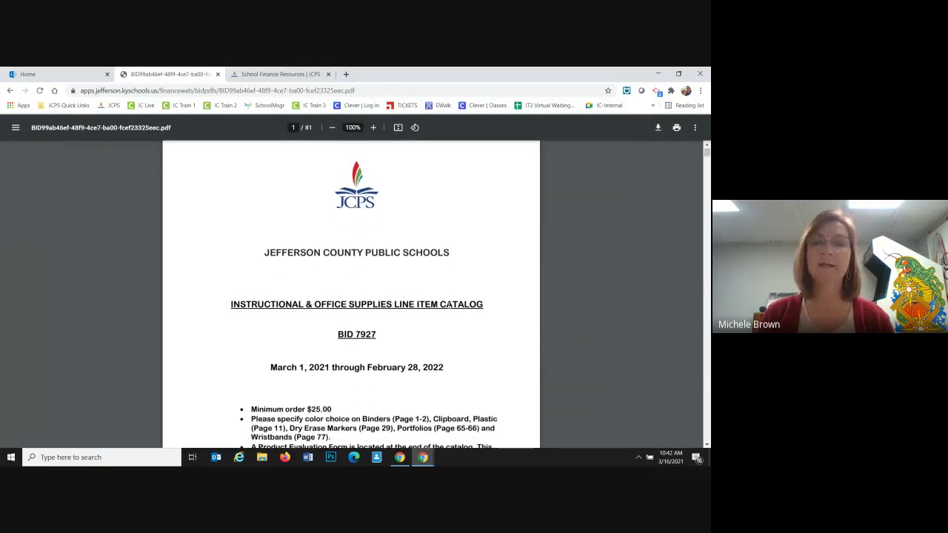
pyautogui.scroll(-3, 356, 328)
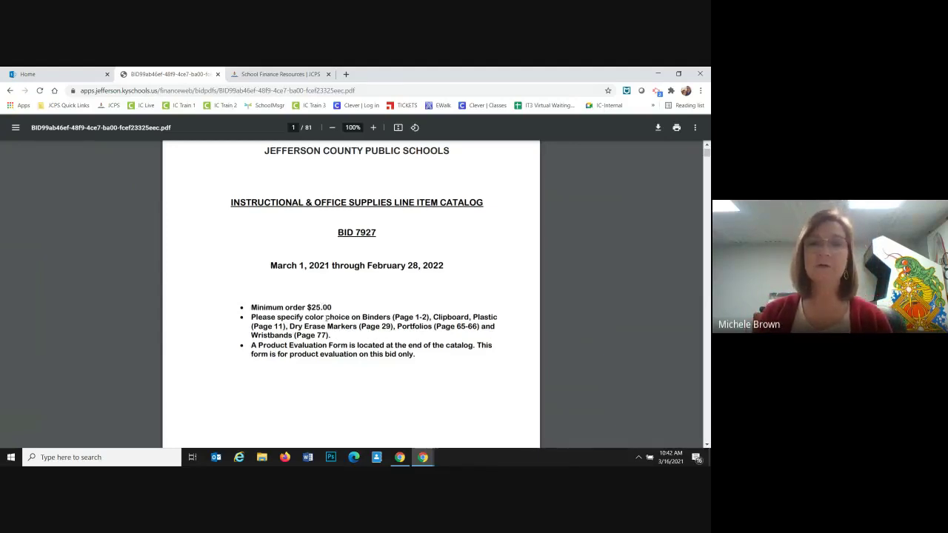
pyautogui.scroll(-9, 325, 318)
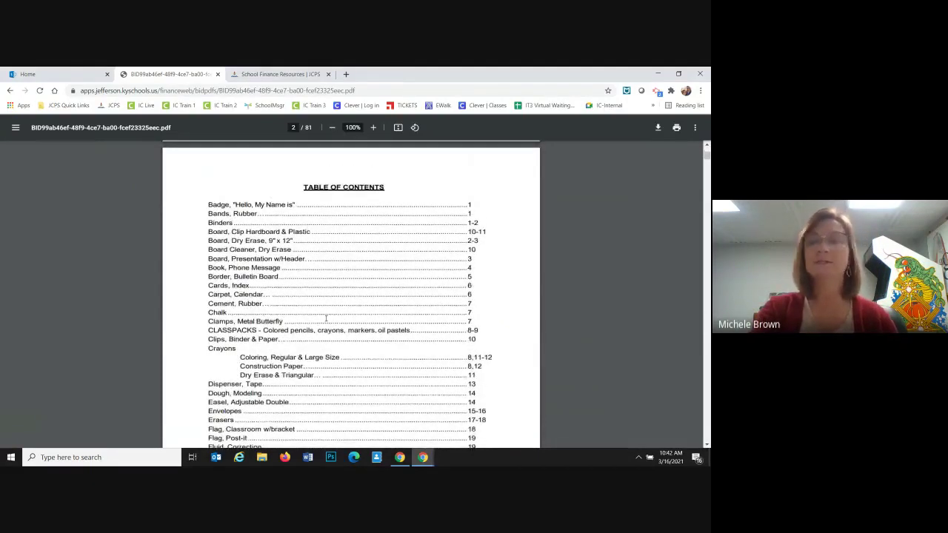
pyautogui.scroll(-3, 326, 319)
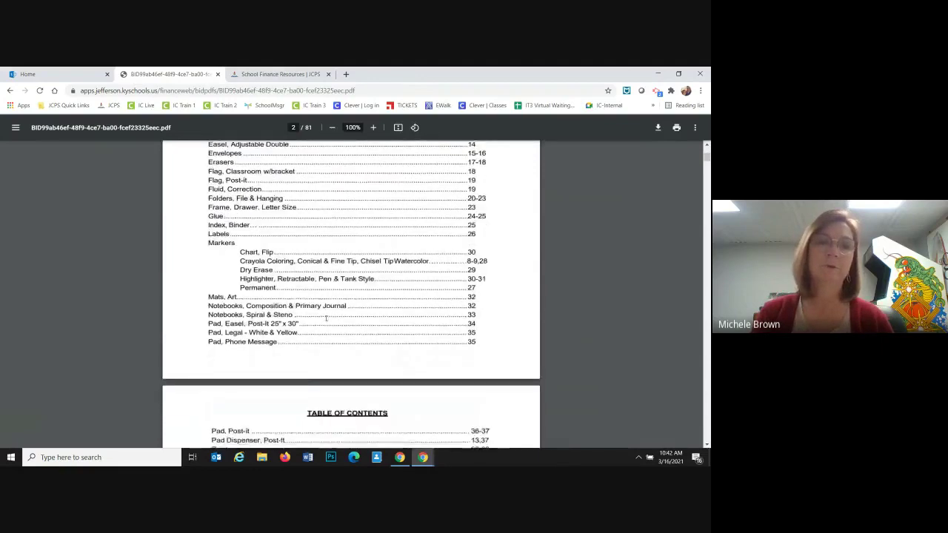
pyautogui.scroll(-5, 326, 318)
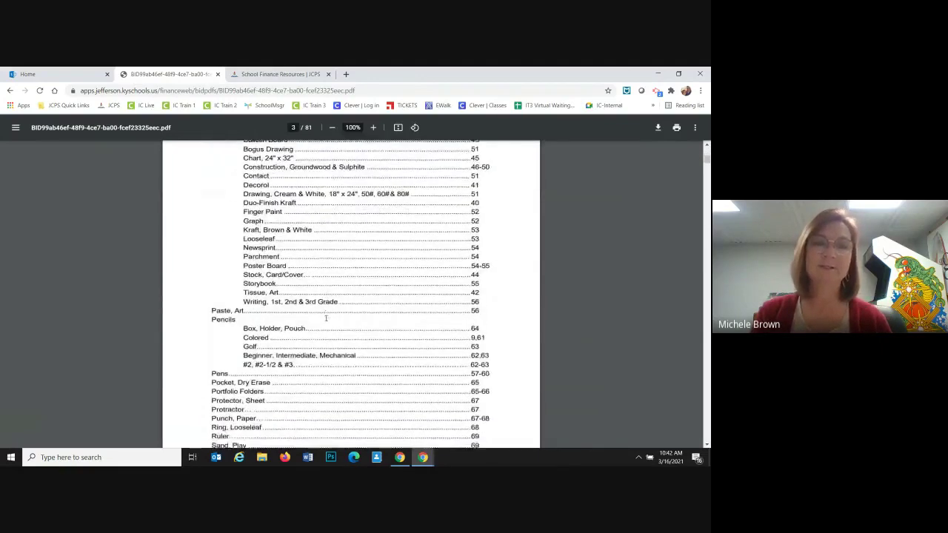
pyautogui.scroll(-6, 326, 319)
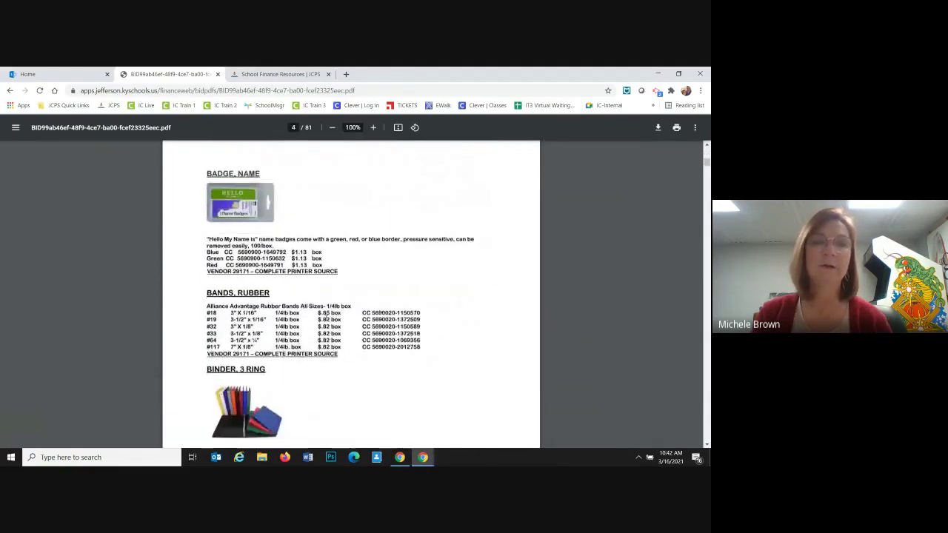
pyautogui.scroll(-1, 326, 317)
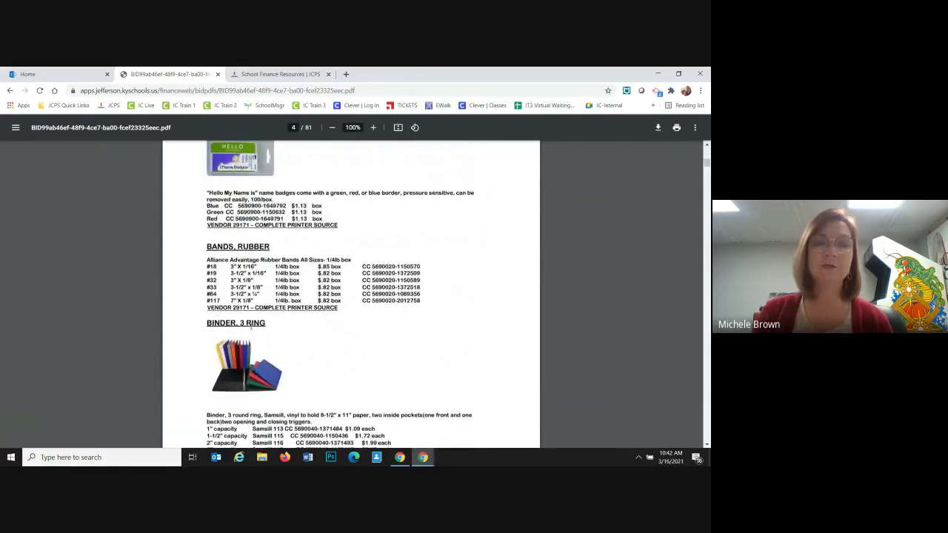
pyautogui.scroll(-2, 282, 353)
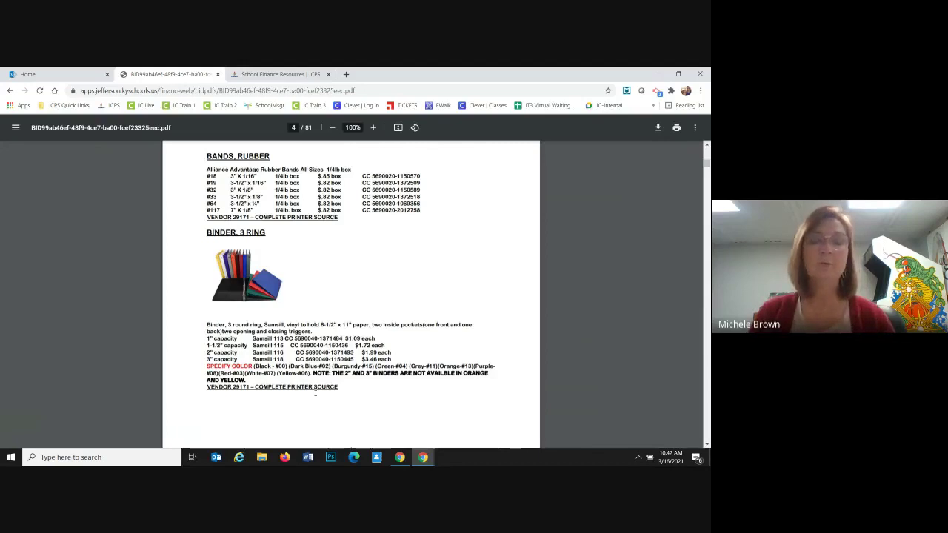
pyautogui.scroll(-3, 315, 393)
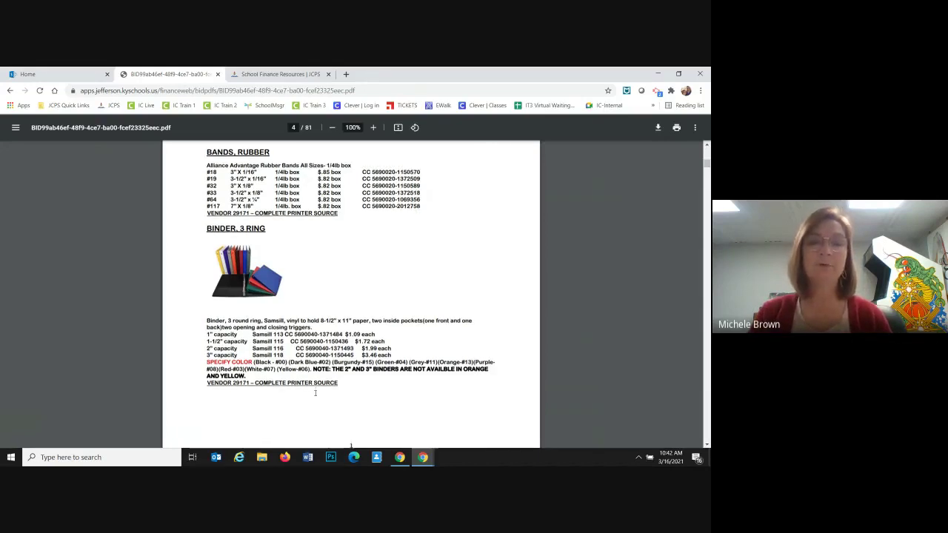
pyautogui.scroll(-8, 315, 393)
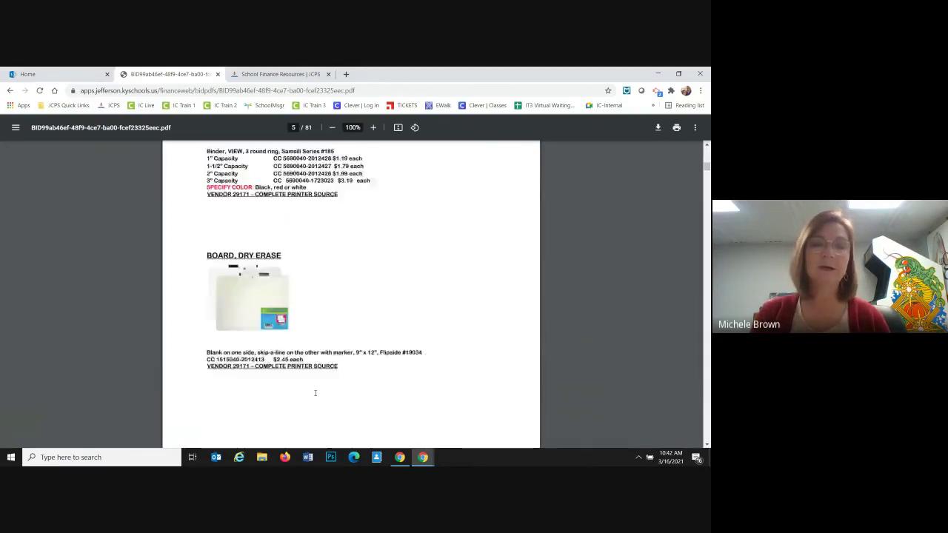
pyautogui.scroll(-2, 315, 392)
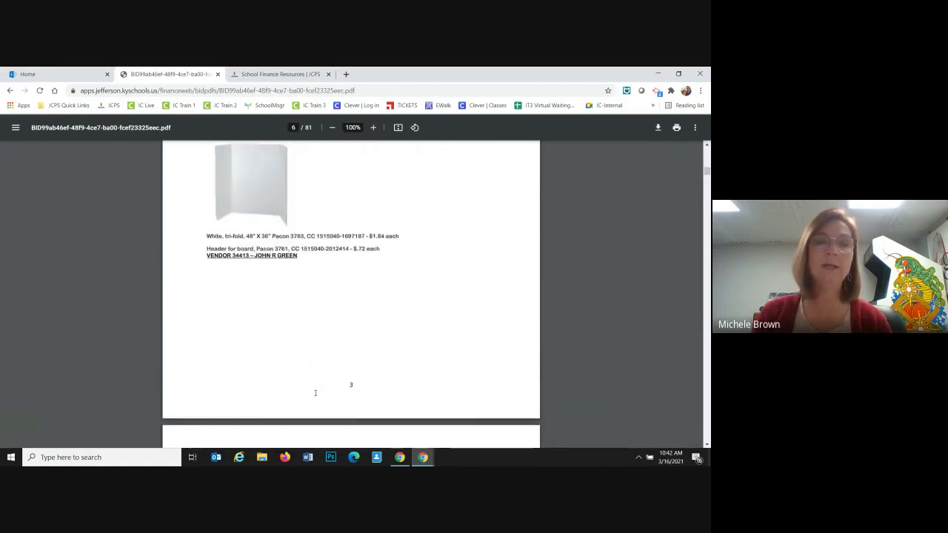
pyautogui.scroll(2, 315, 393)
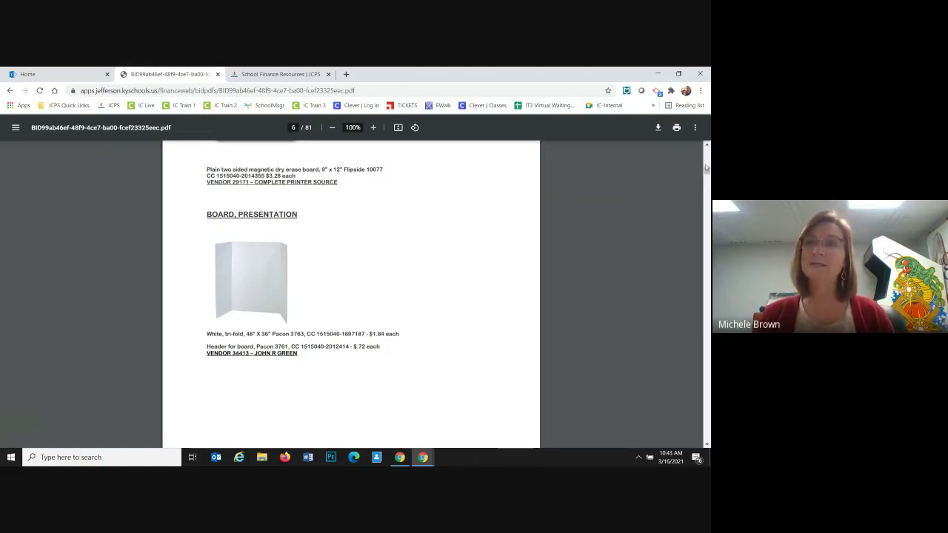
pyautogui.moveTo(706, 170)
pyautogui.mouseDown()
pyautogui.moveTo(709, 136)
pyautogui.moveTo(707, 165)
pyautogui.mouseUp()
pyautogui.scroll(-2, 707, 155)
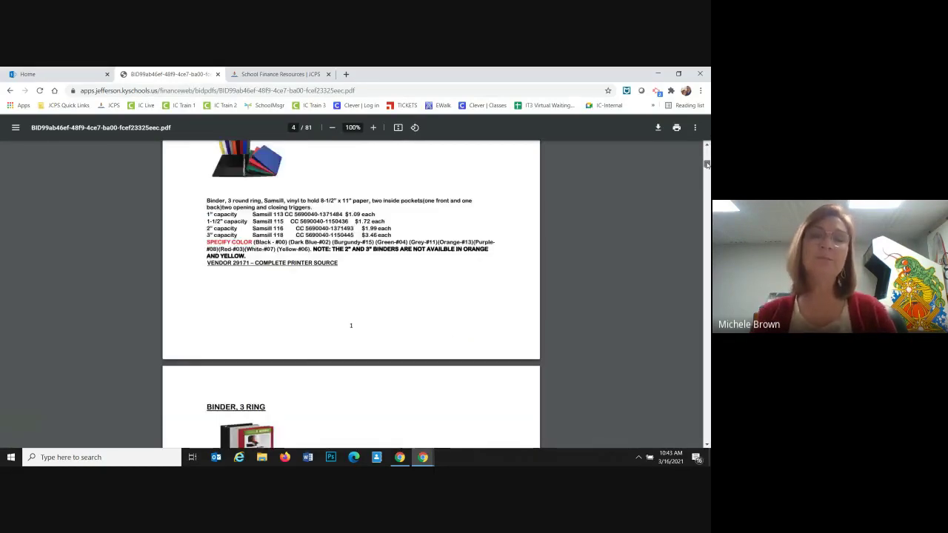
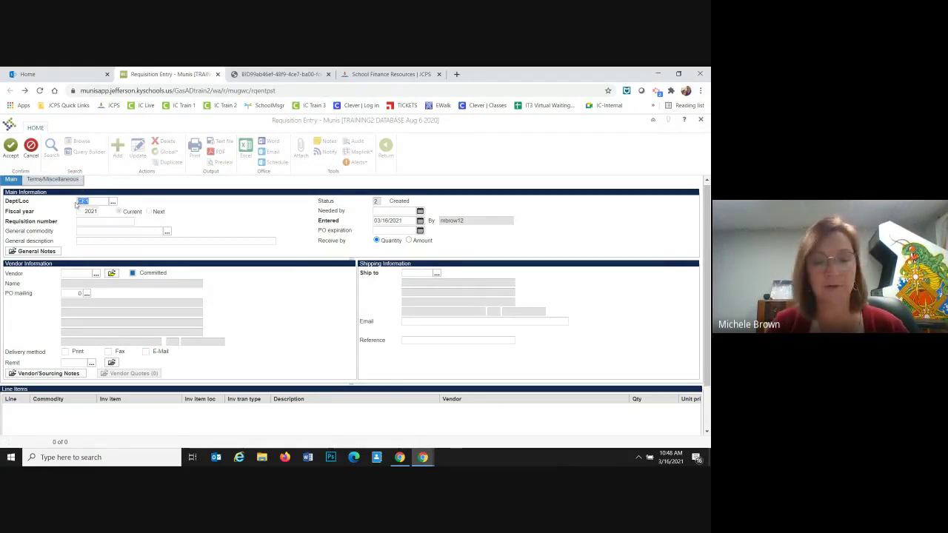
# Enter department 081 and general commodity code 5690685 on the new requisition, keeping the assigned requisition number
pyautogui.write('081')
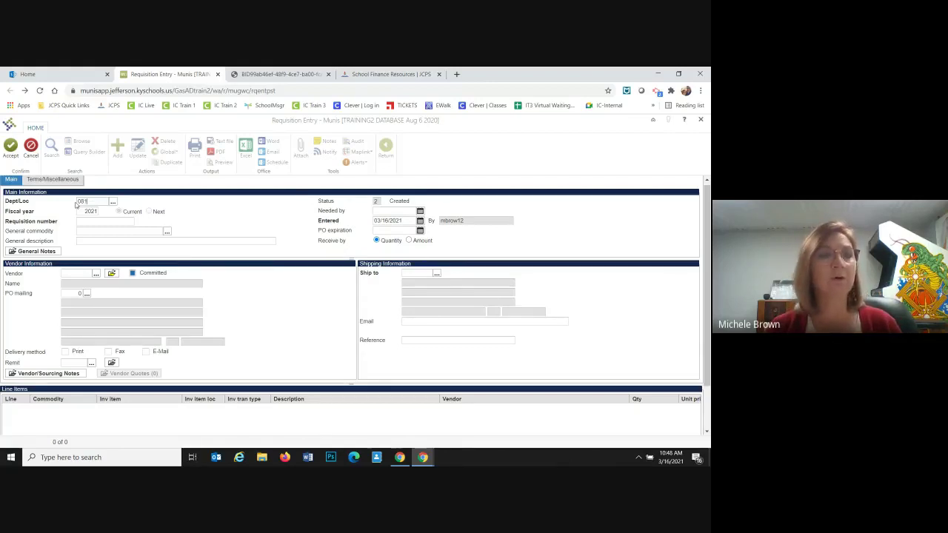
pyautogui.press('Tab')
pyautogui.press('Tab')
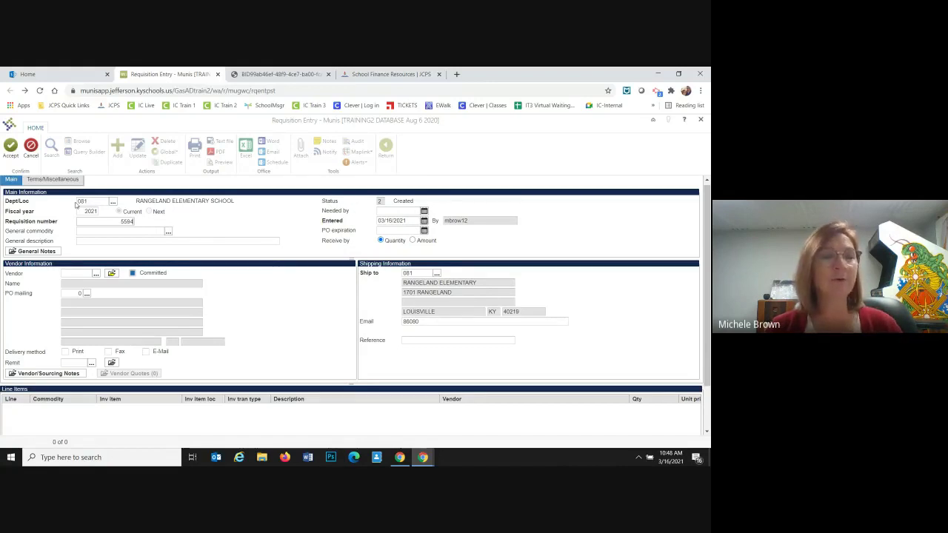
pyautogui.press('Tab')
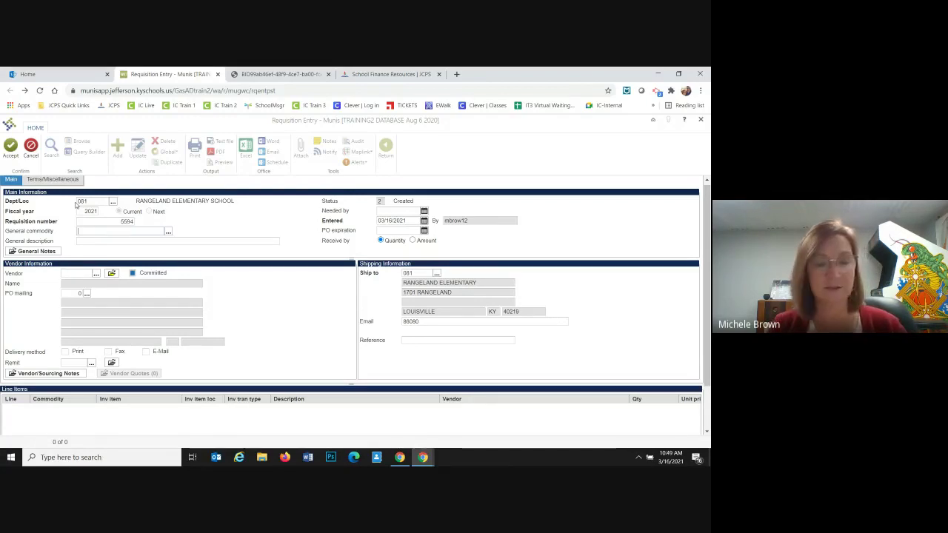
pyautogui.write('569')
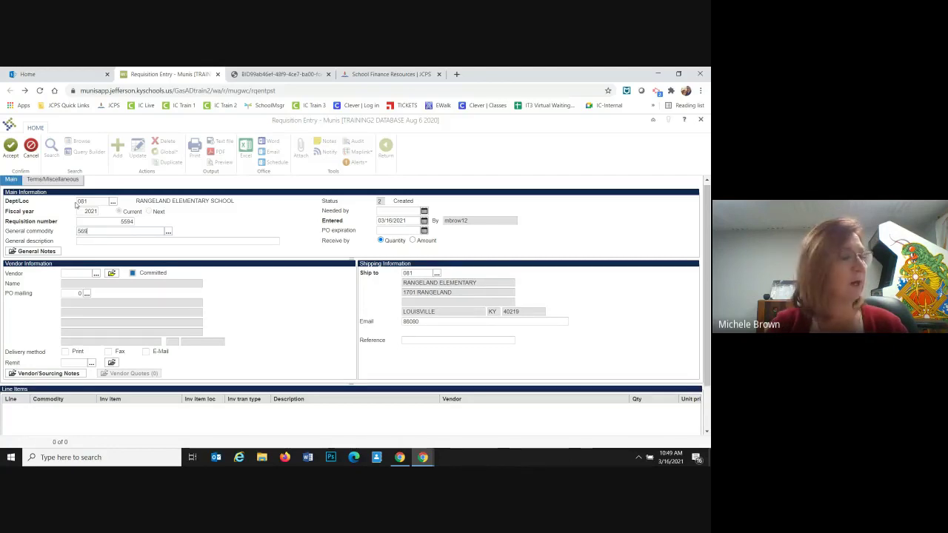
pyautogui.write('0685')
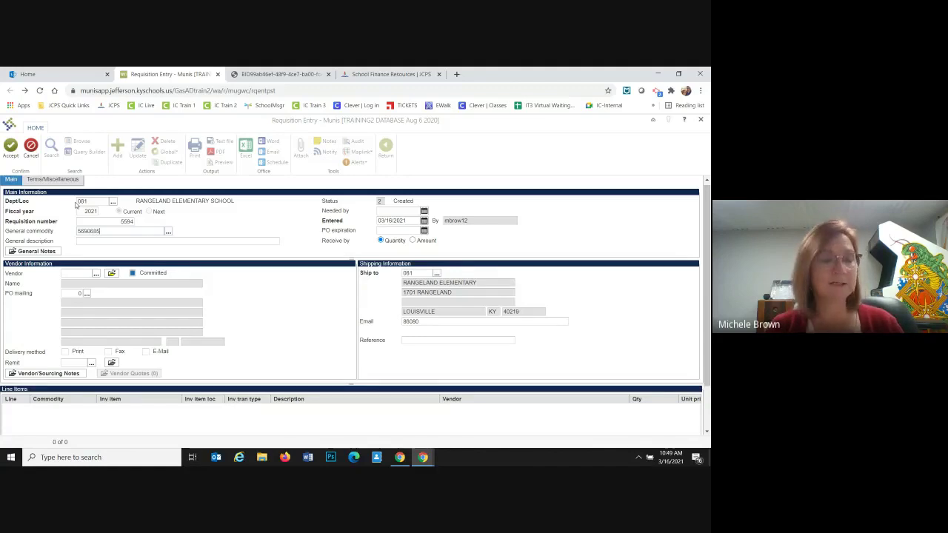
pyautogui.press('Tab')
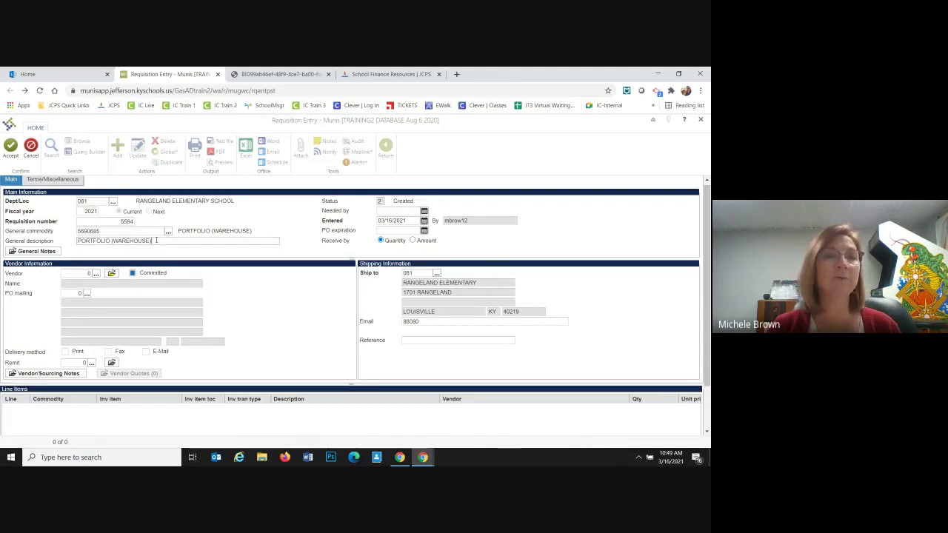
# Replace the requisition's general description with RANGELAND ELEMENTARY and proceed to the vendor number
pyautogui.moveTo(156, 241); pyautogui.dragTo(77, 240)
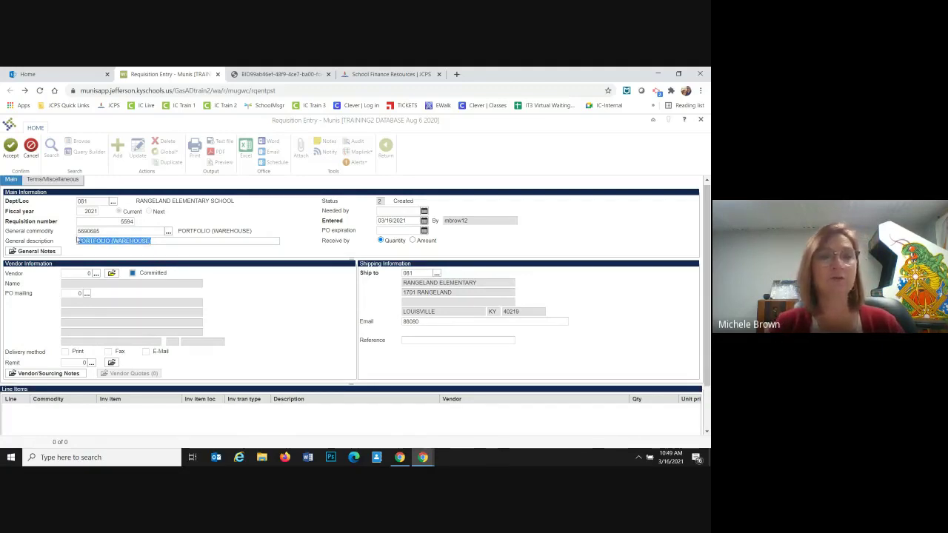
pyautogui.write('RANGELAND')
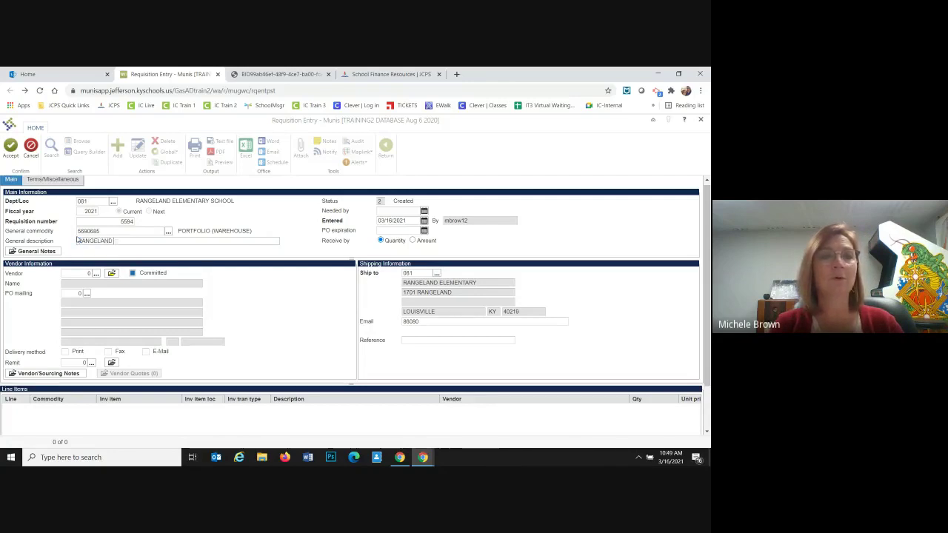
pyautogui.write(' ELEMENTA')
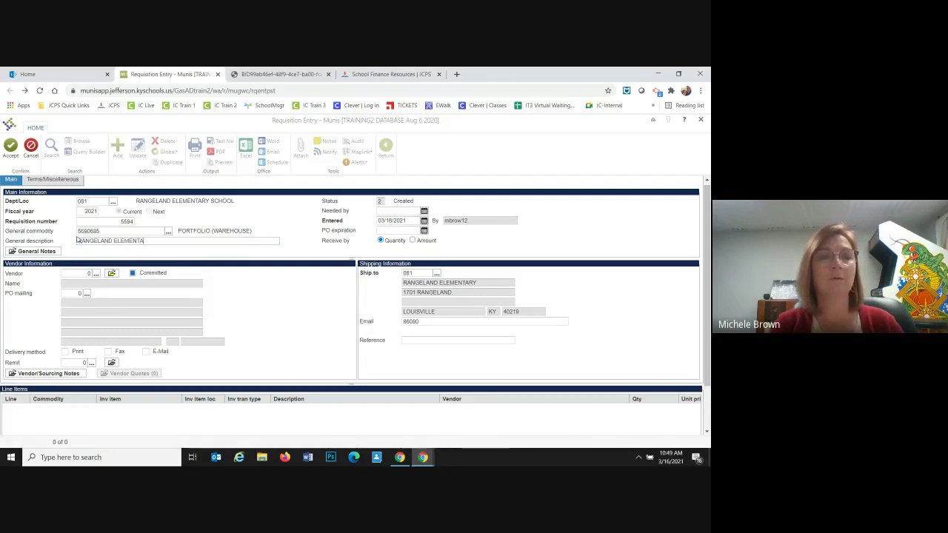
pyautogui.write('RY')
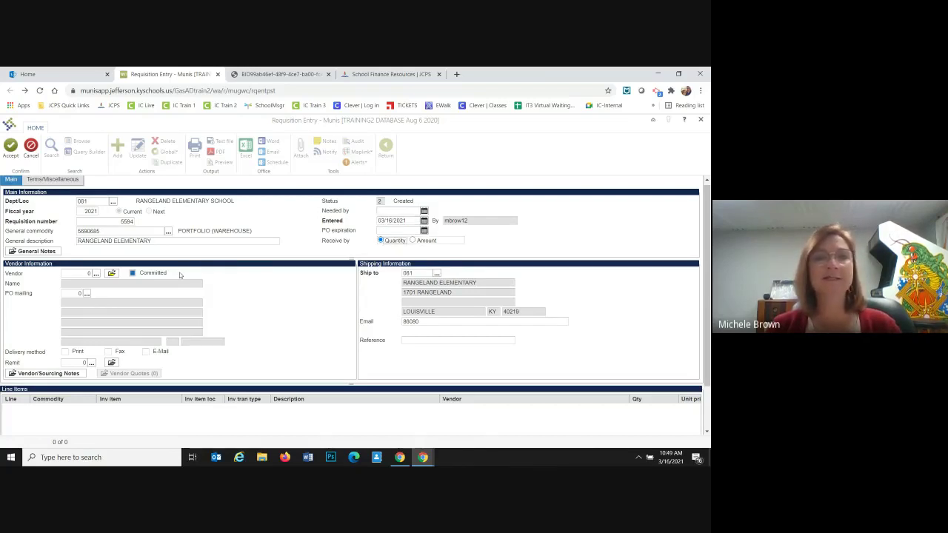
pyautogui.press('Tab')
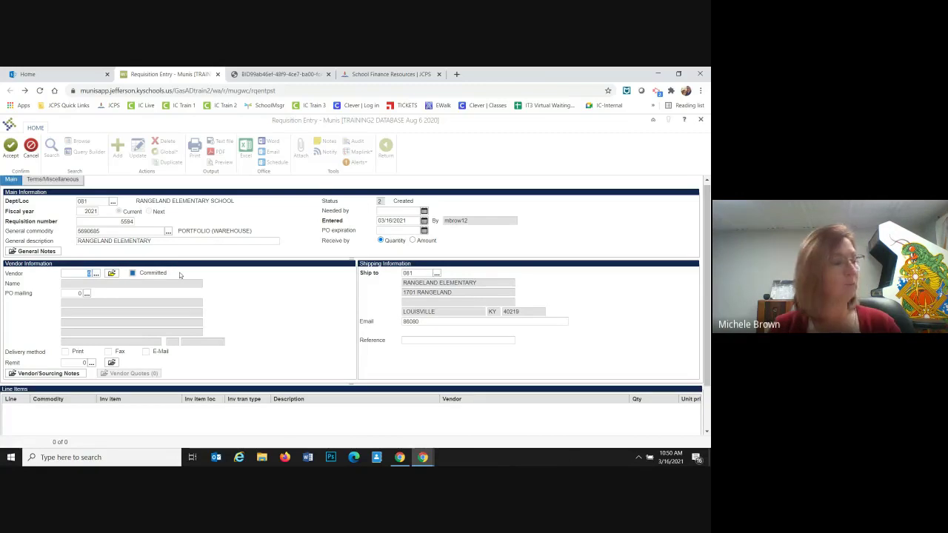
# Assign vendor 34413, Kurtz Bros Inc, to the requisition
pyautogui.write('4')
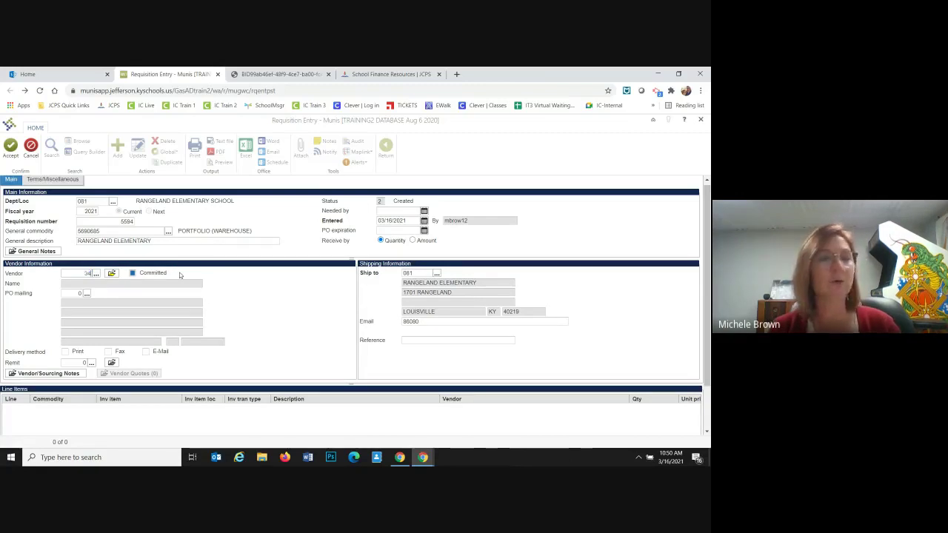
pyautogui.write('41')
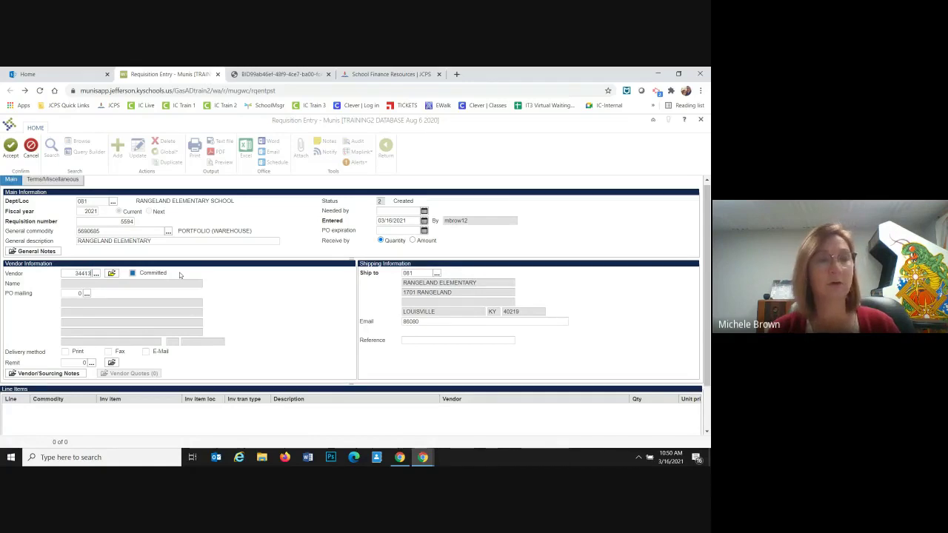
pyautogui.write('3')
pyautogui.press('Tab')
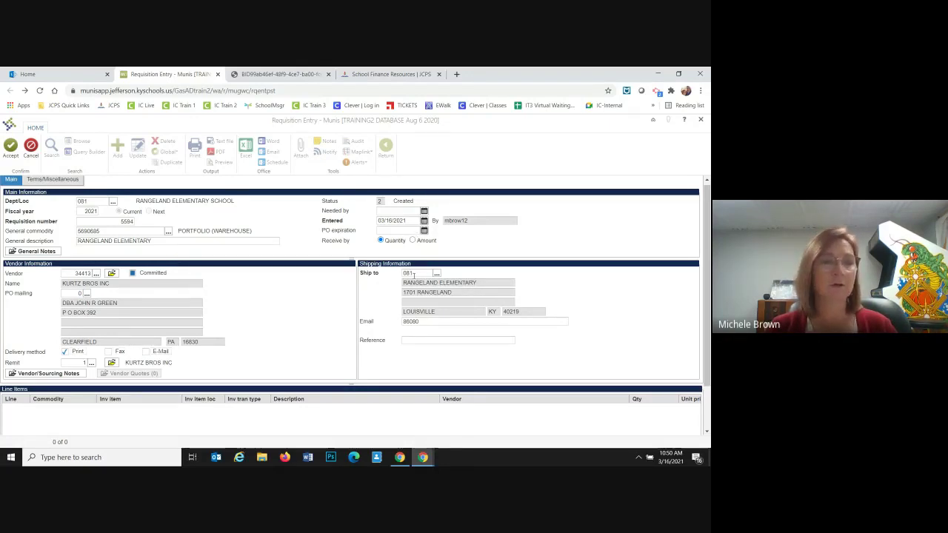
# Keep ship-to location 081 and its email entry, enter the requester's surname as the shipping reference, and accept the requisition header
pyautogui.click(413, 274)
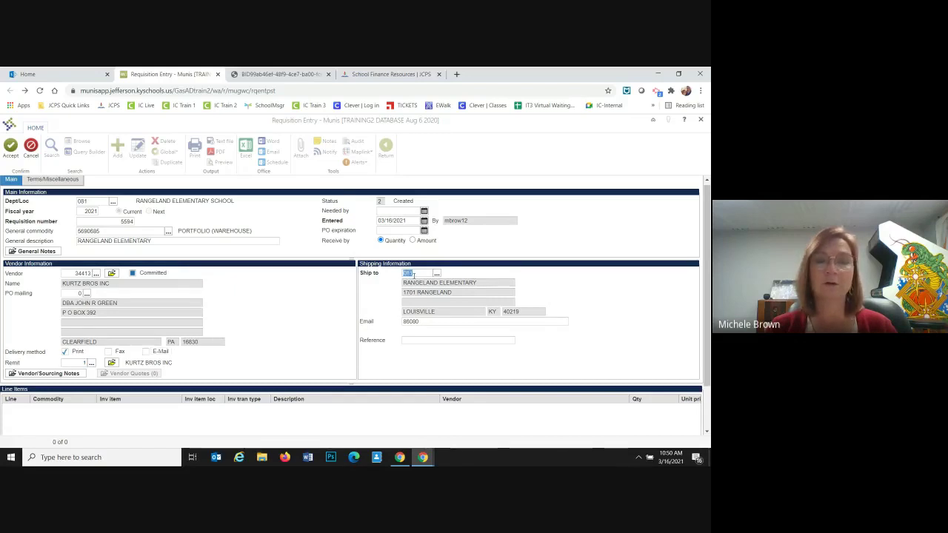
pyautogui.press('Tab')
pyautogui.press('Tab')
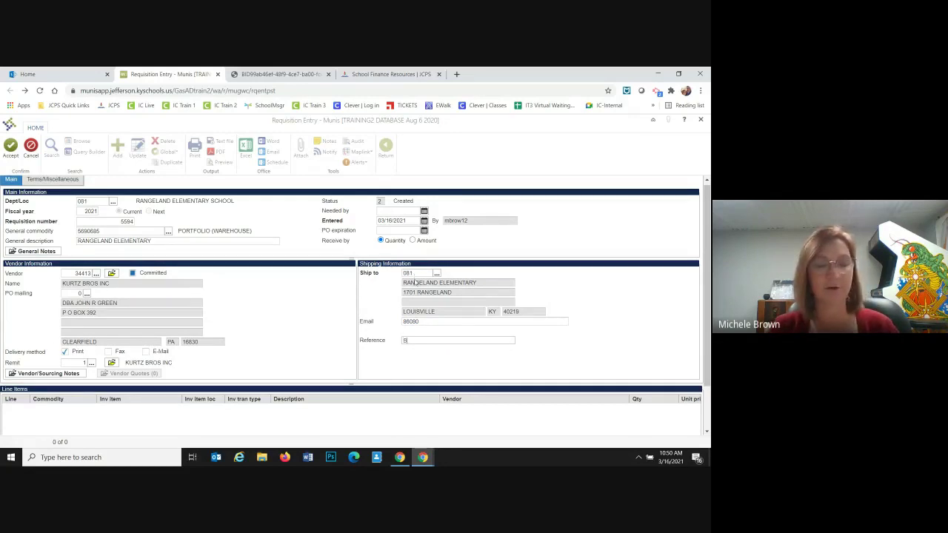
pyautogui.write('BROWN')
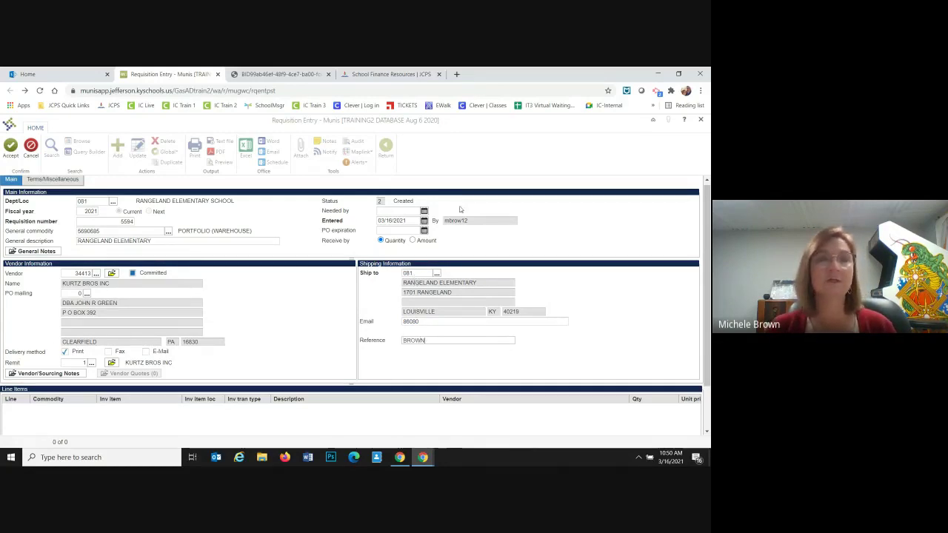
pyautogui.click(11, 146)
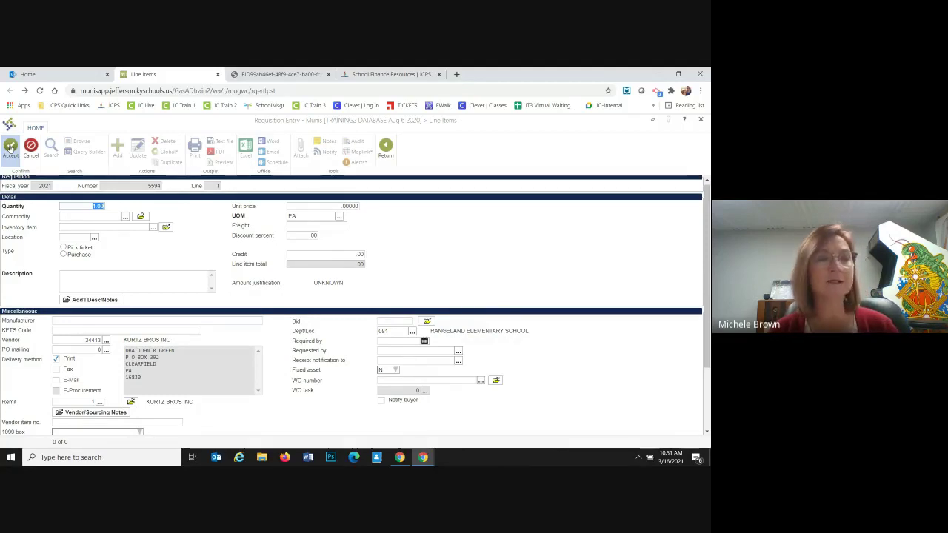
# Set the quantity of the requisition's first line item to 2 and proceed to its commodity code
pyautogui.write('2')
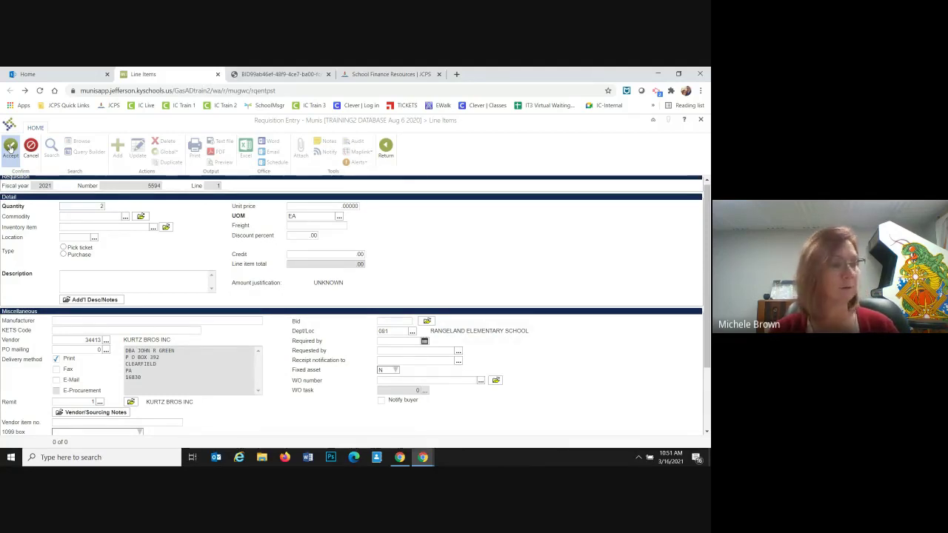
pyautogui.press('Tab')
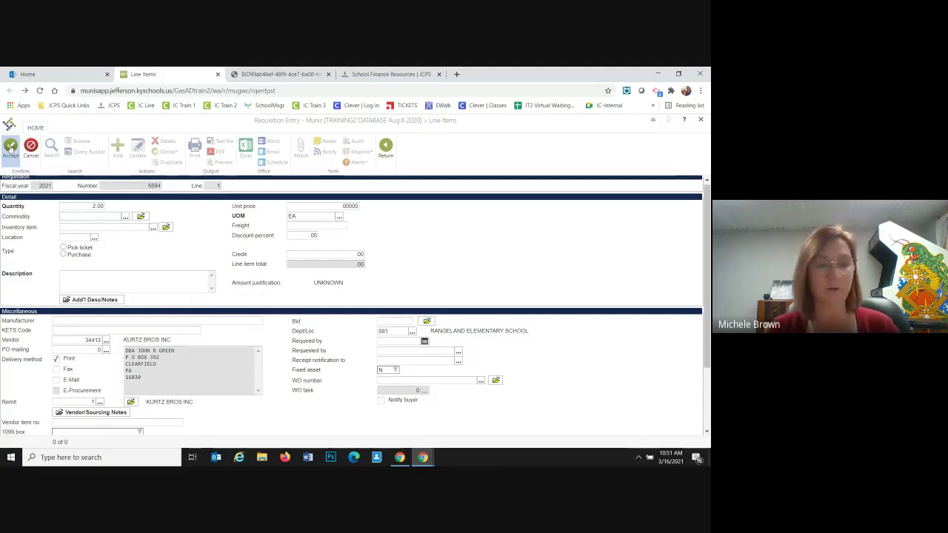
pyautogui.write('0')
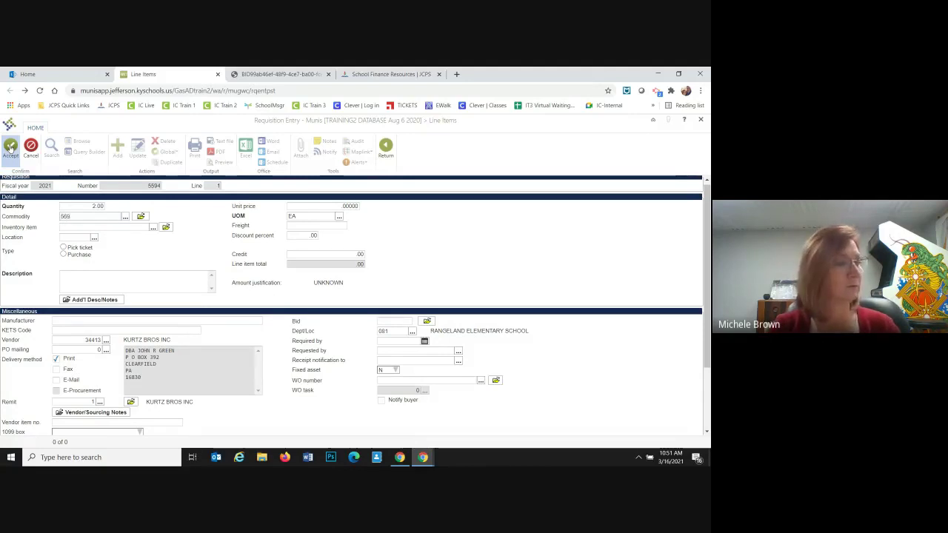
pyautogui.write('90685')
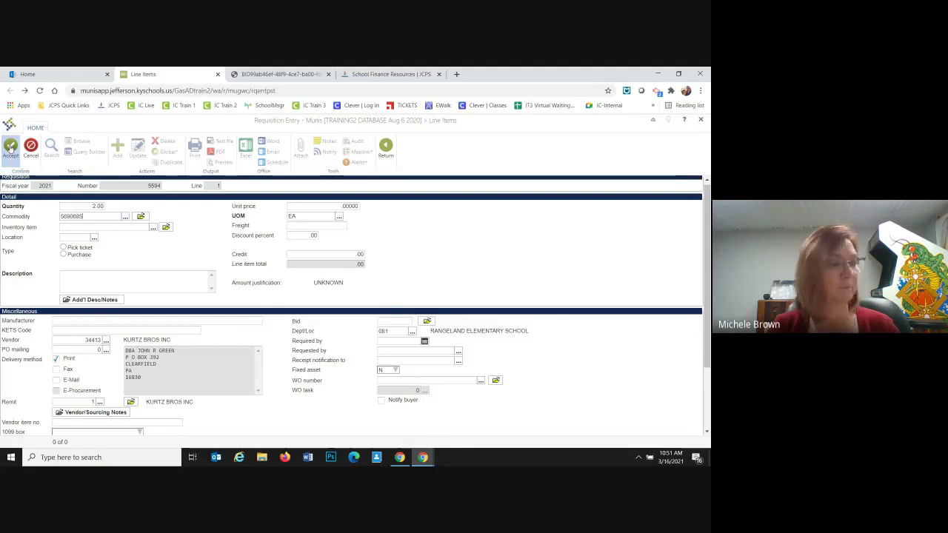
pyautogui.write('-')
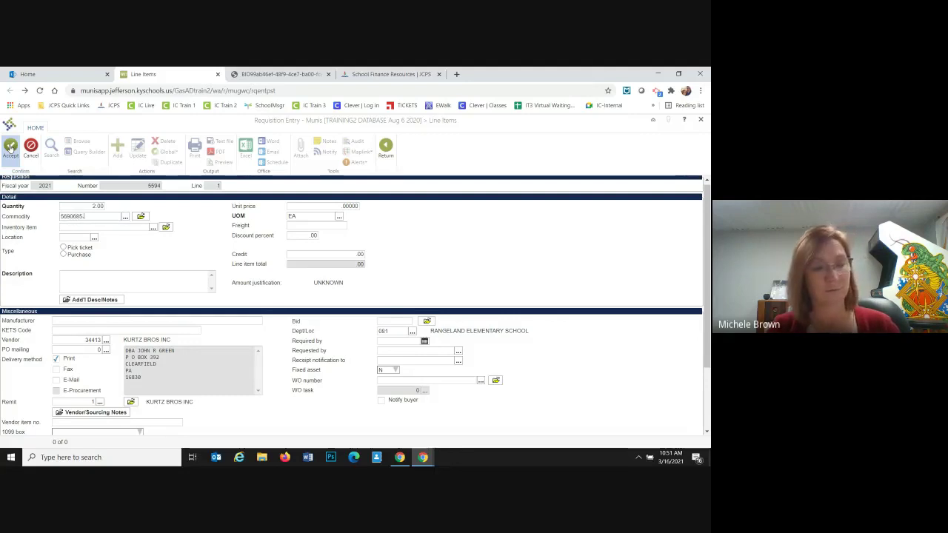
pyautogui.write('137')
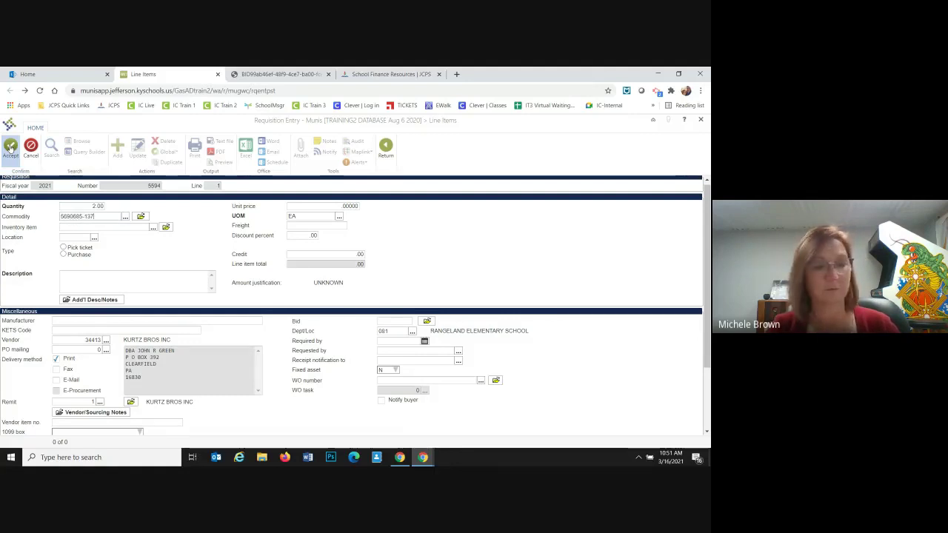
pyautogui.write('2429')
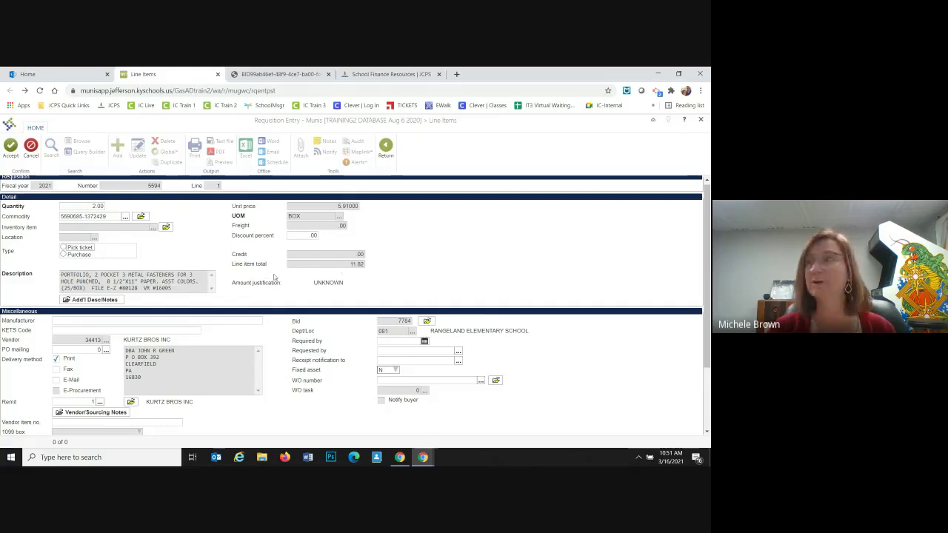
# Start the first line item's account allocation row and set its org code to 0811118
pyautogui.scroll(-1, 412, 274)
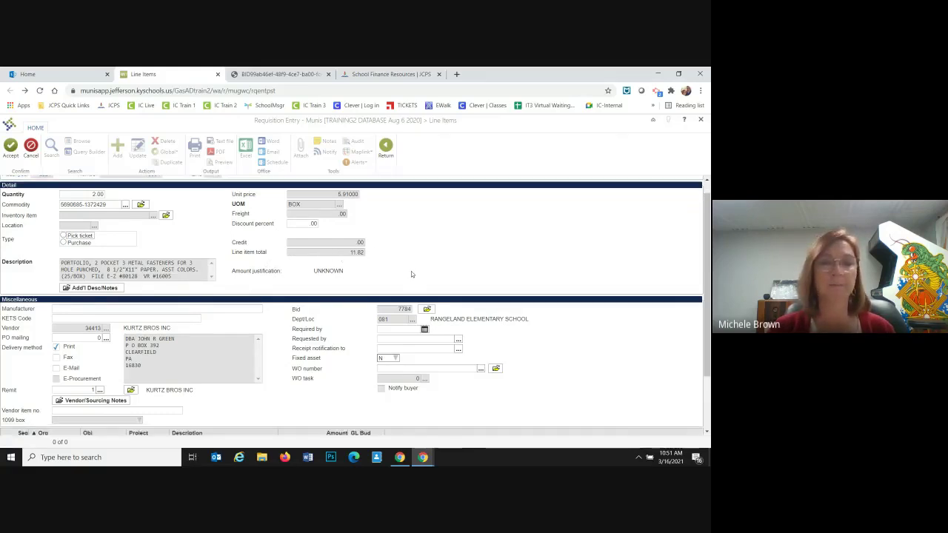
pyautogui.scroll(-3, 412, 274)
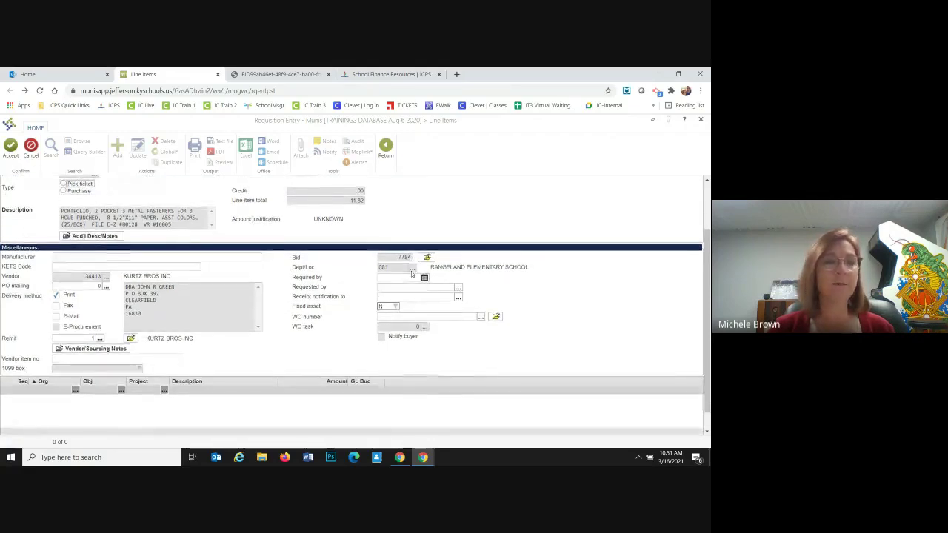
pyautogui.scroll(-1, 411, 271)
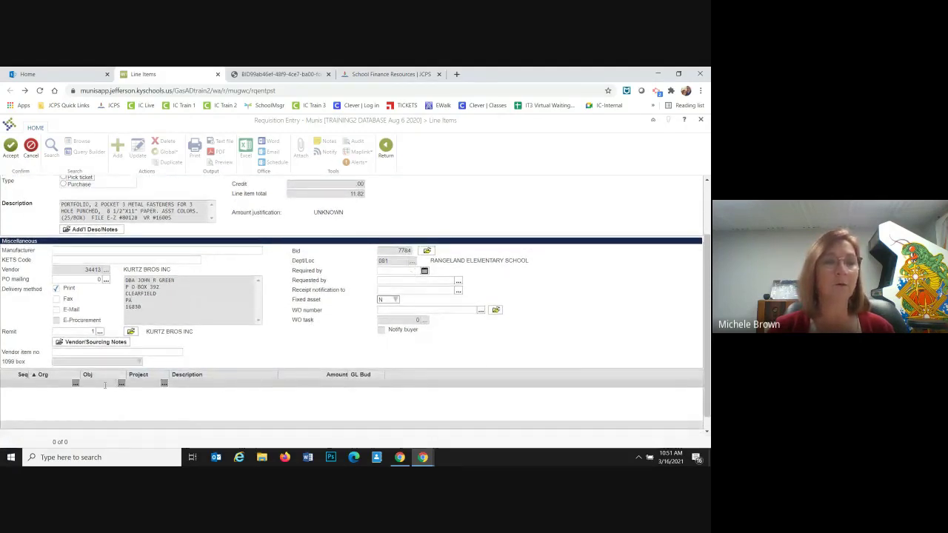
pyautogui.click(64, 384)
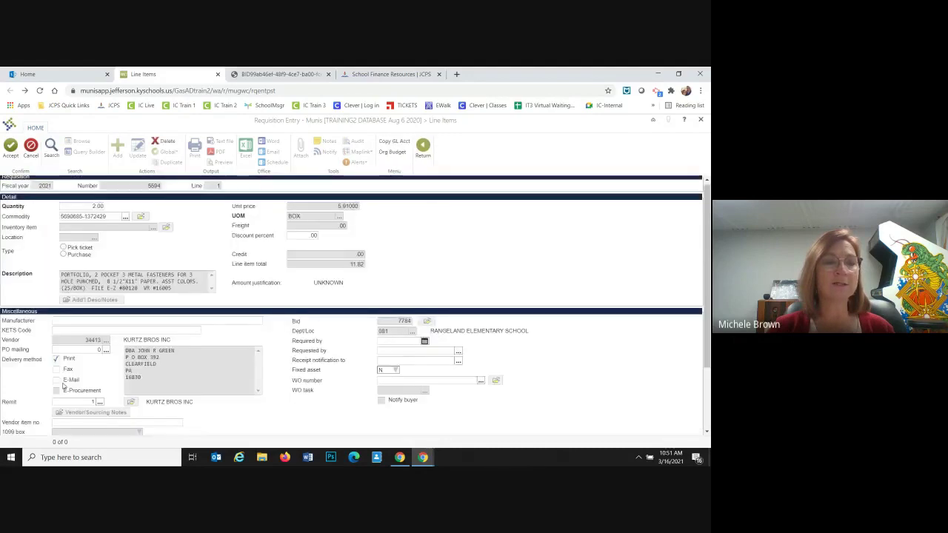
pyautogui.scroll(-5, 250, 349)
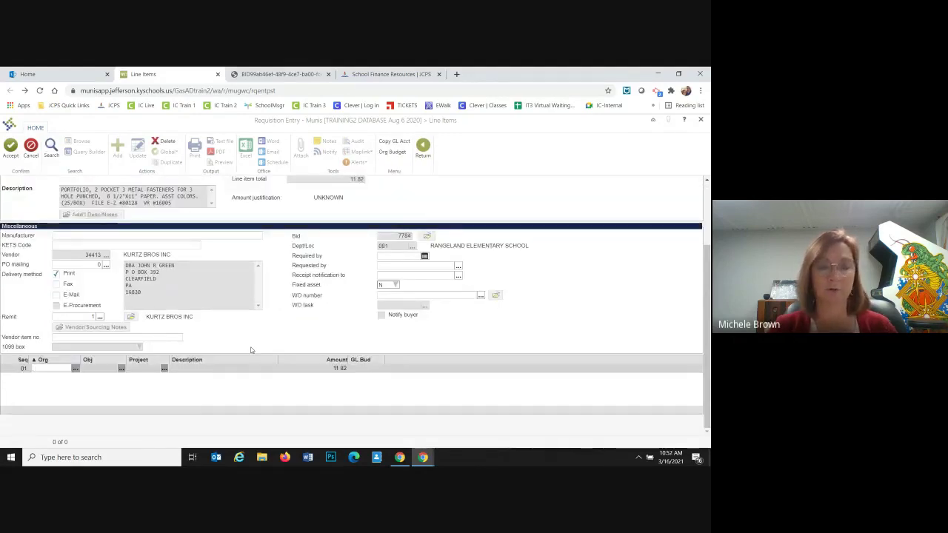
pyautogui.write('08111')
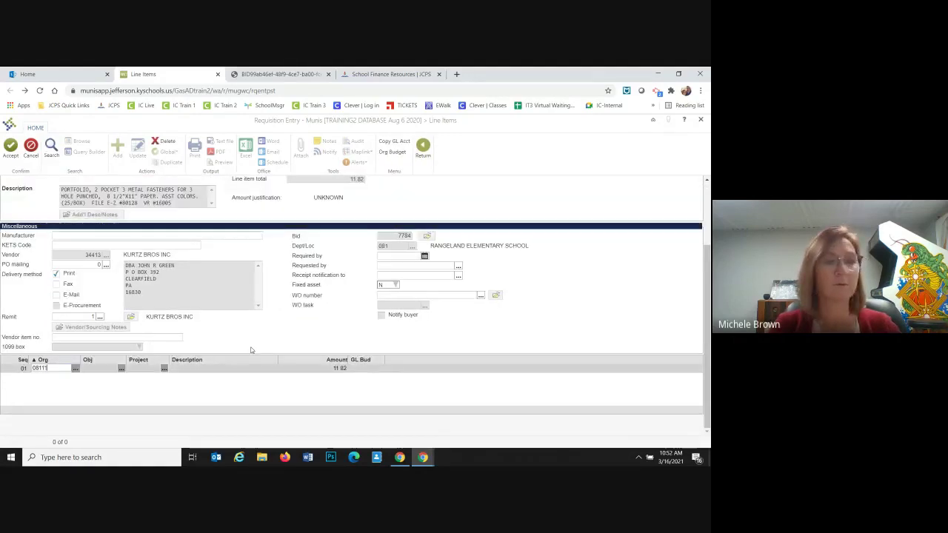
pyautogui.press('Tab')
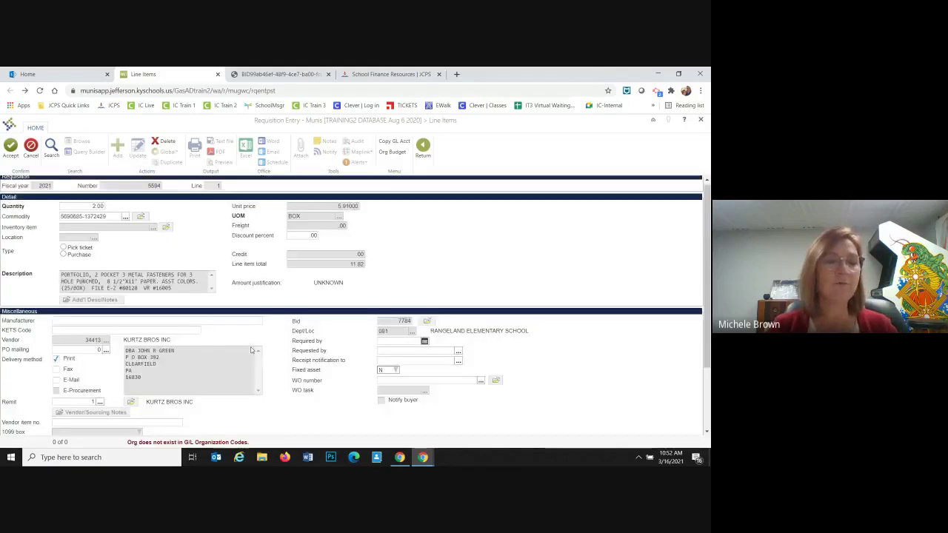
pyautogui.scroll(-1, 252, 353)
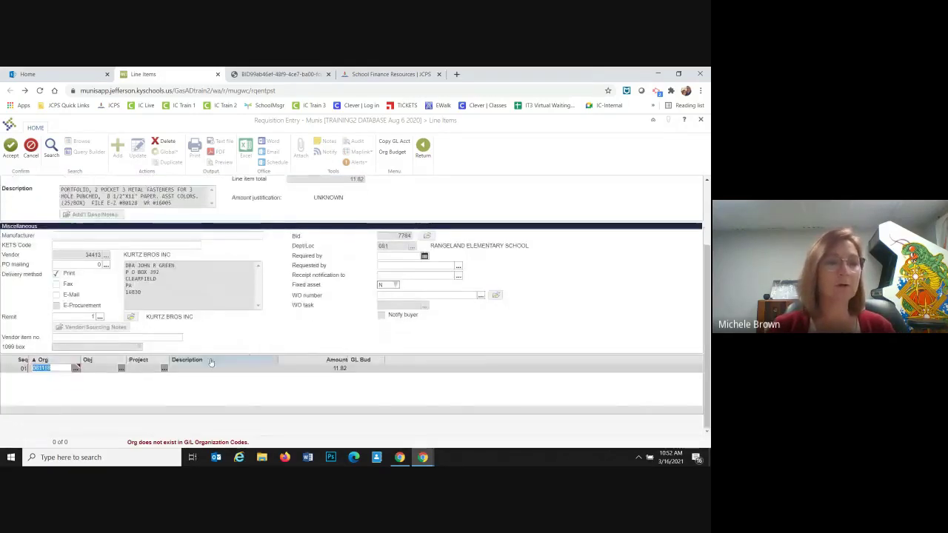
pyautogui.click(46, 368)
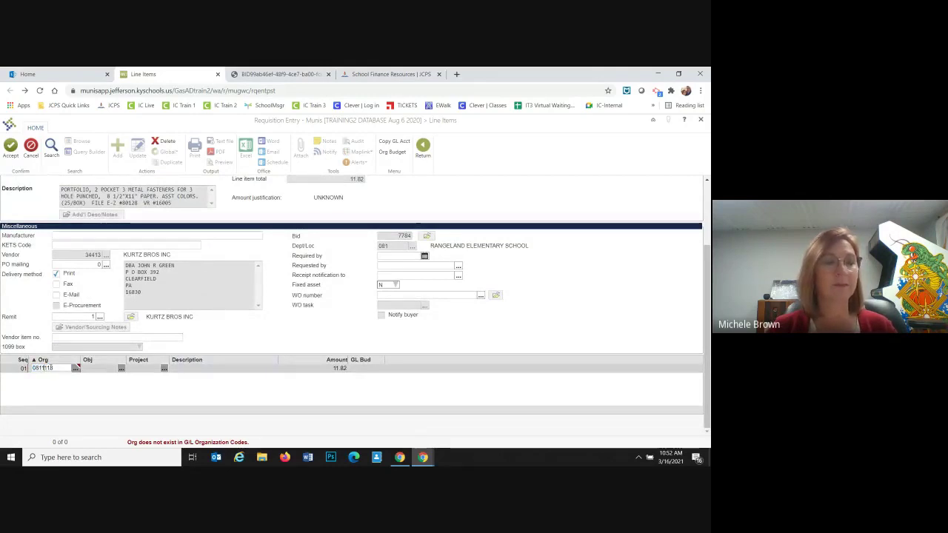
pyautogui.write('1')
pyautogui.press('Tab')
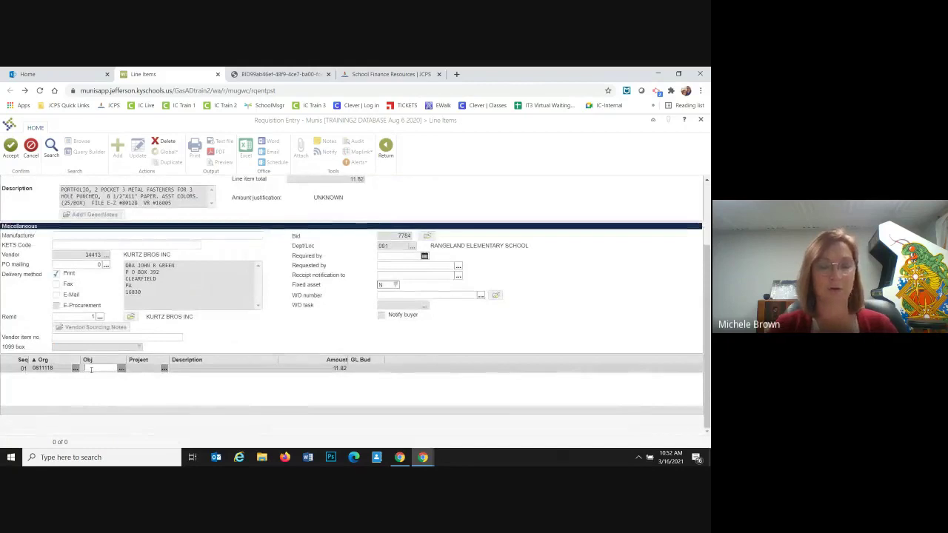
# Complete the allocation row with object 0610 and project 900XF, and save the line item
pyautogui.write('0610')
pyautogui.press('Tab')
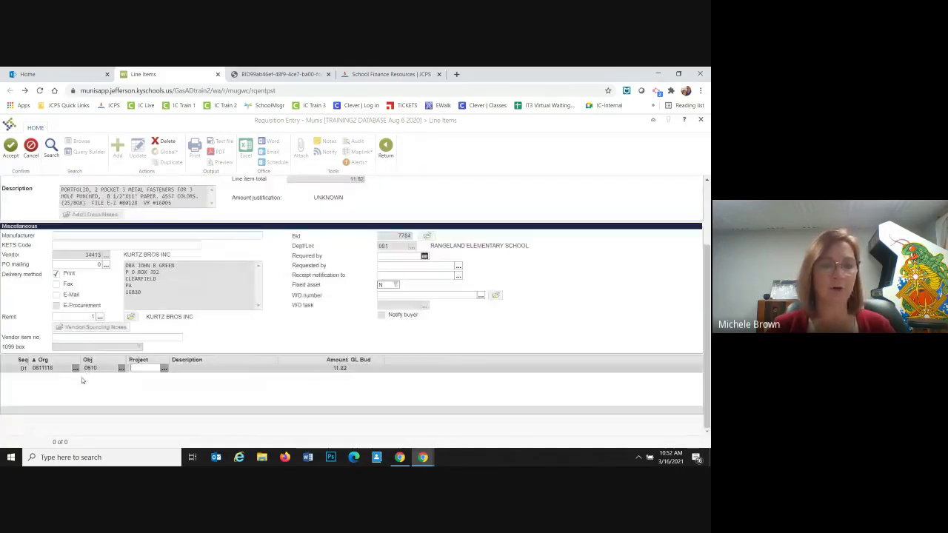
pyautogui.write('900X')
pyautogui.press('Tab')
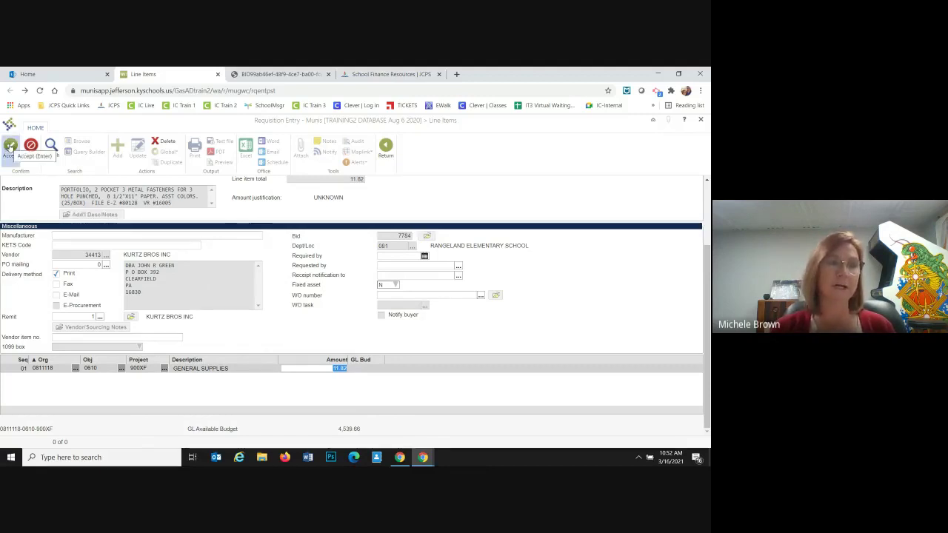
pyautogui.click(10, 146)
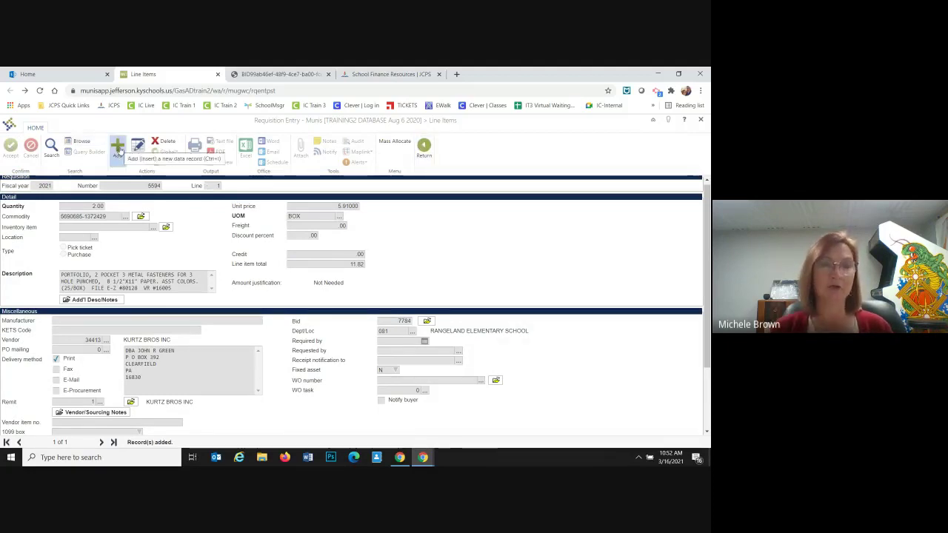
pyautogui.click(117, 150)
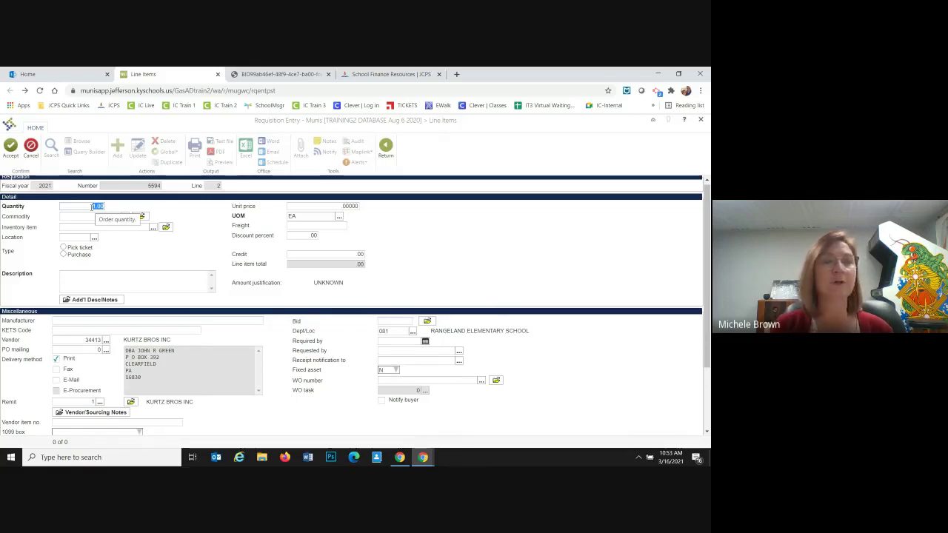
pyautogui.click(93, 218)
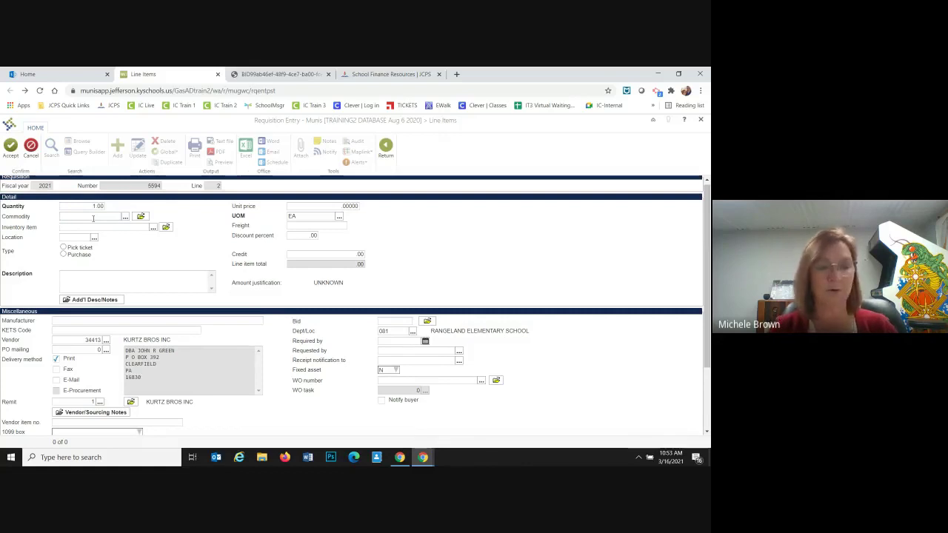
pyautogui.write('58')
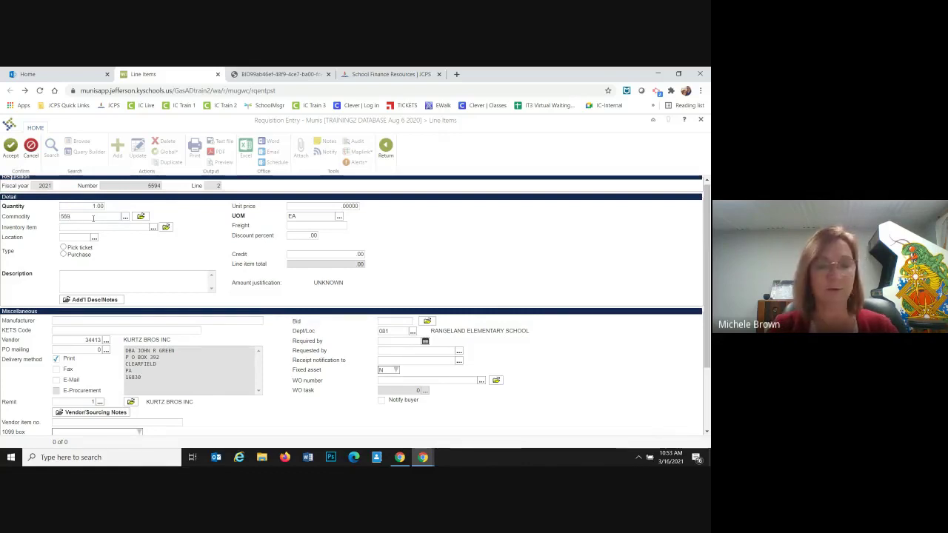
pyautogui.write('90685-20')
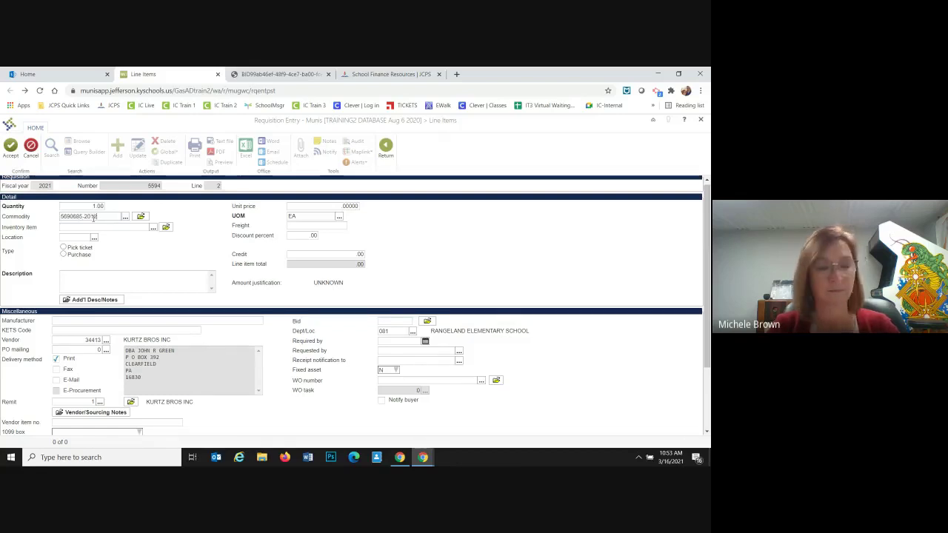
pyautogui.write('3784')
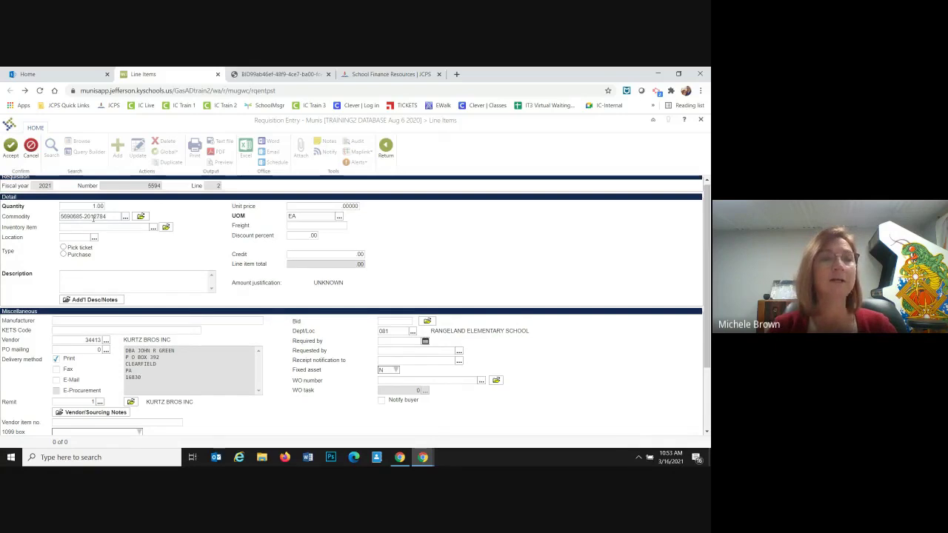
pyautogui.press('Tab')
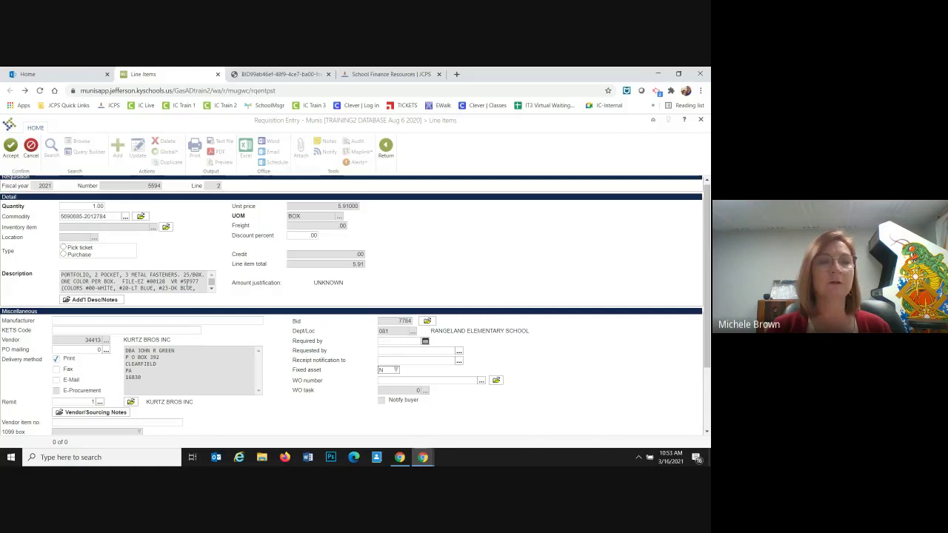
# Check the item's color options and add the description note "#60 - GREEN" set to print on the PO, returning to the line item
pyautogui.click(212, 290)
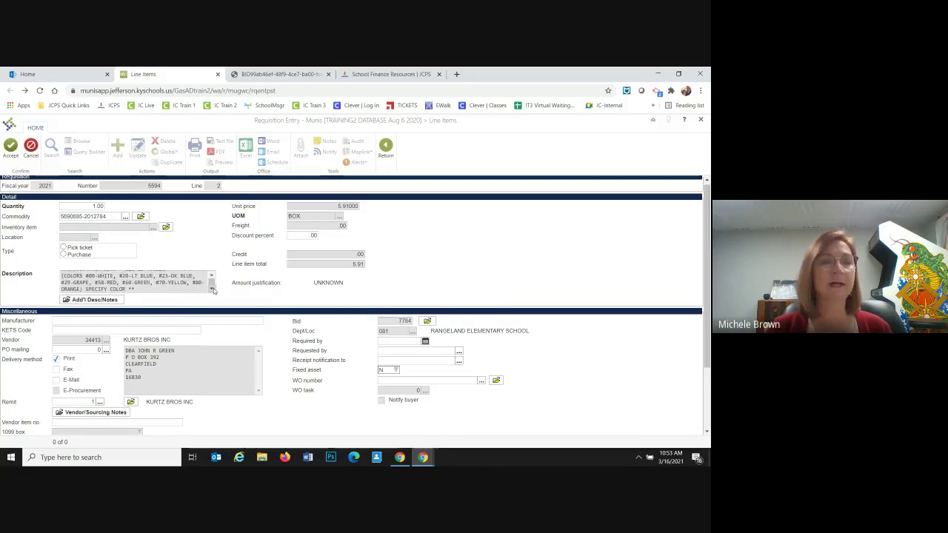
pyautogui.click(212, 290)
pyautogui.click(212, 276)
pyautogui.click(211, 276)
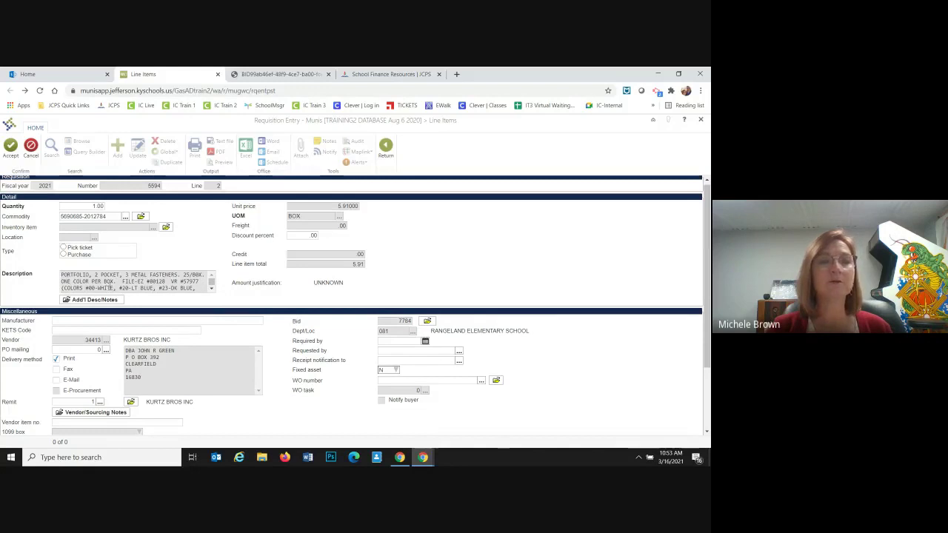
pyautogui.doubleClick(211, 289)
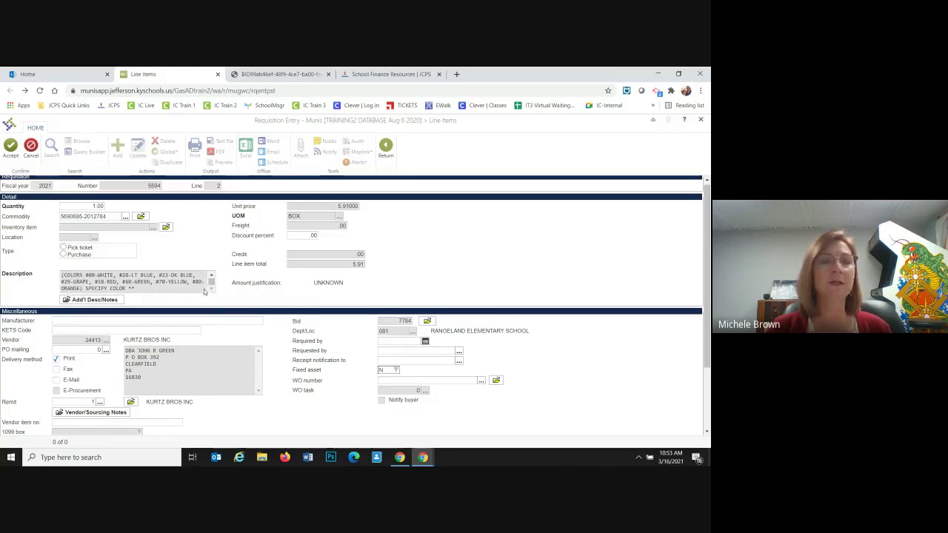
pyautogui.click(95, 300)
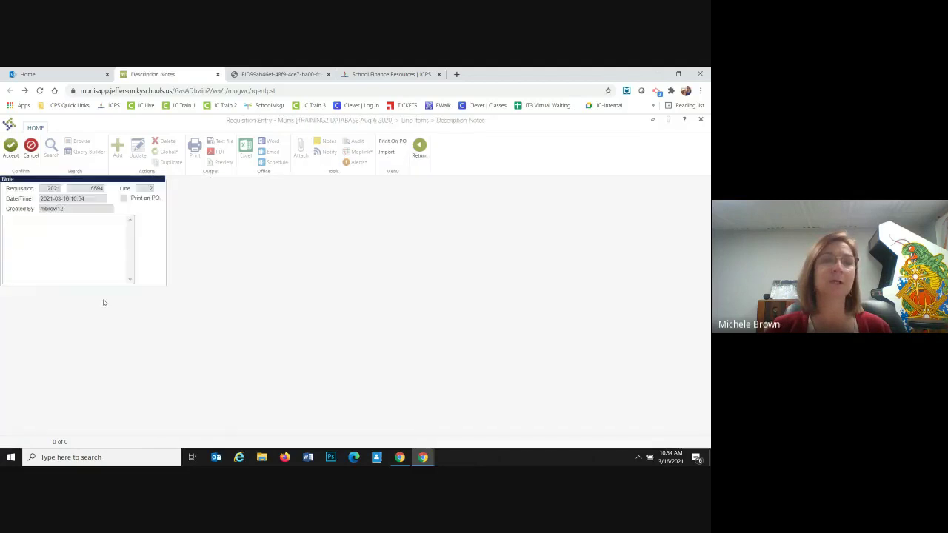
pyautogui.click(93, 219)
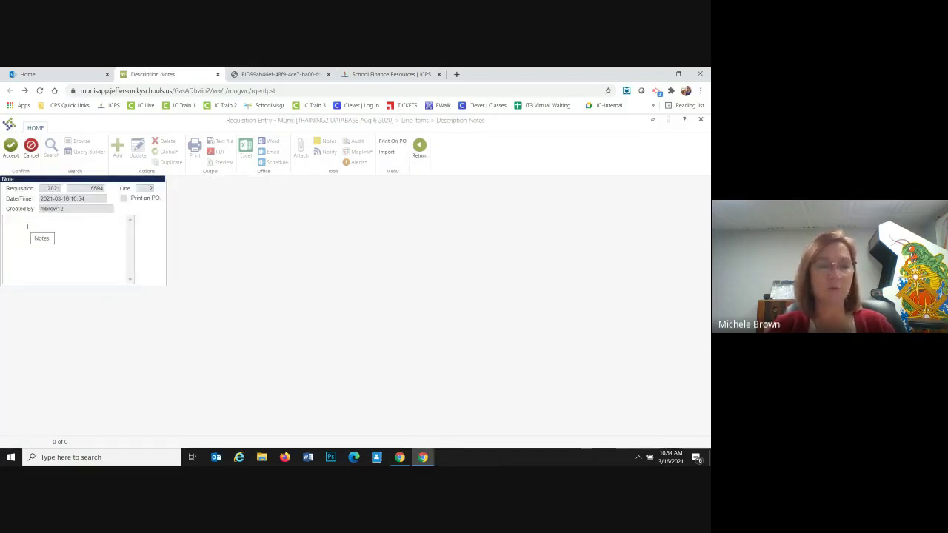
pyautogui.write('#68 ')
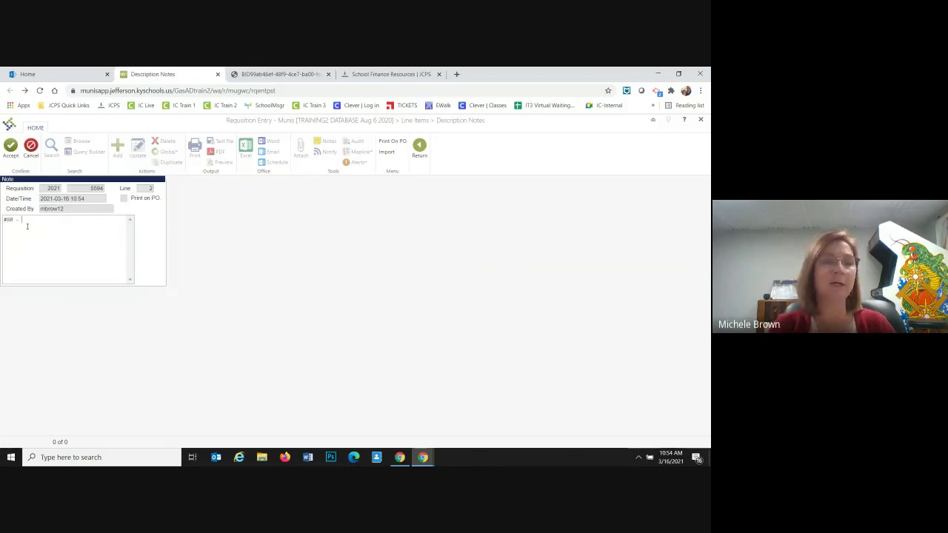
pyautogui.write('- GREEN')
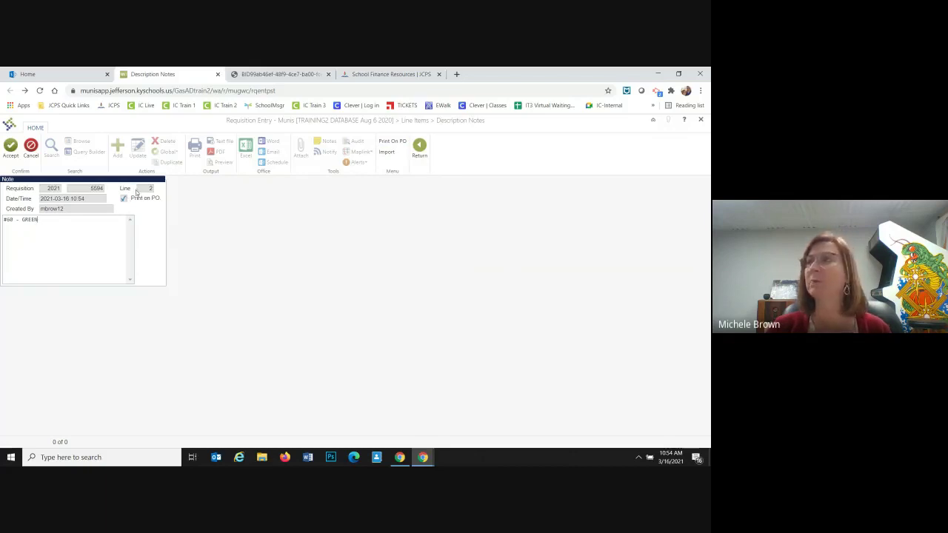
pyautogui.click(9, 148)
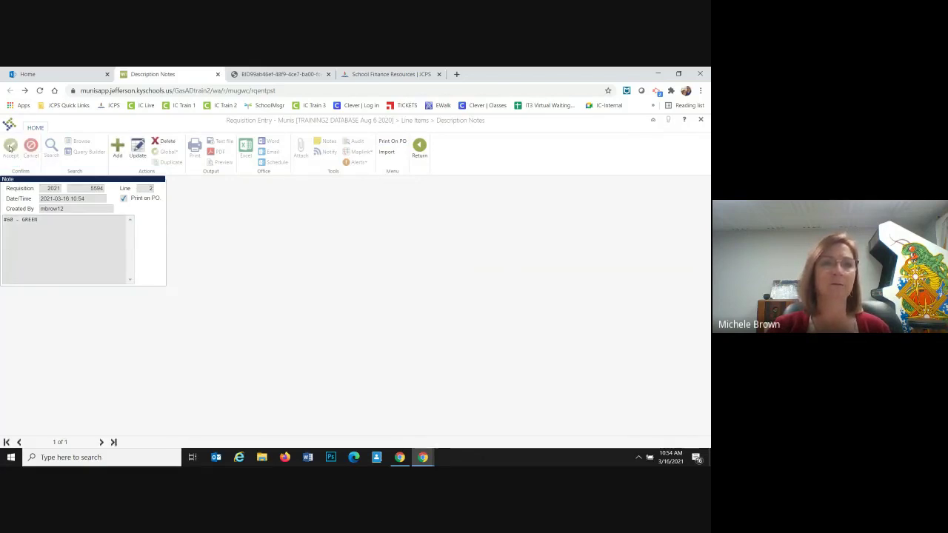
pyautogui.click(417, 146)
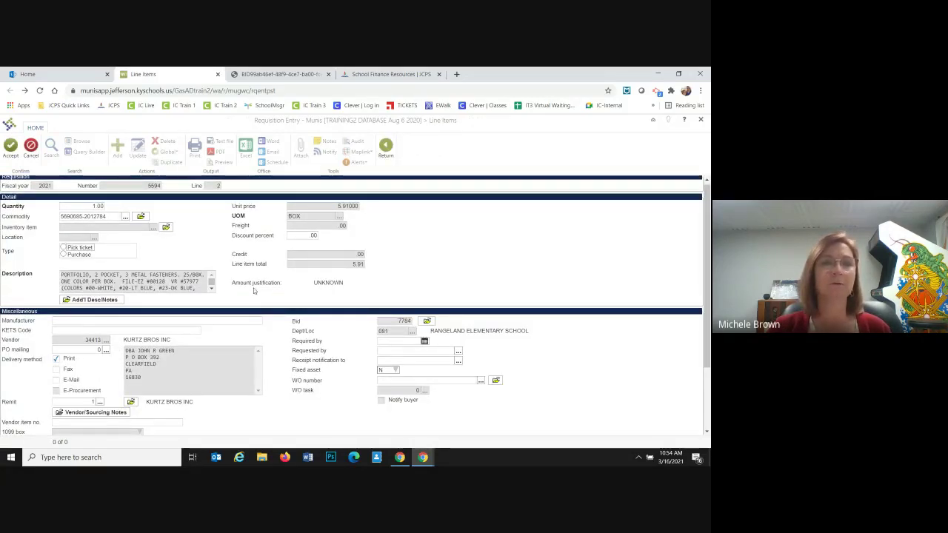
# Start the second line item's account allocation row with org code 0811118
pyautogui.scroll(-1, 255, 291)
pyautogui.scroll(-3, 255, 291)
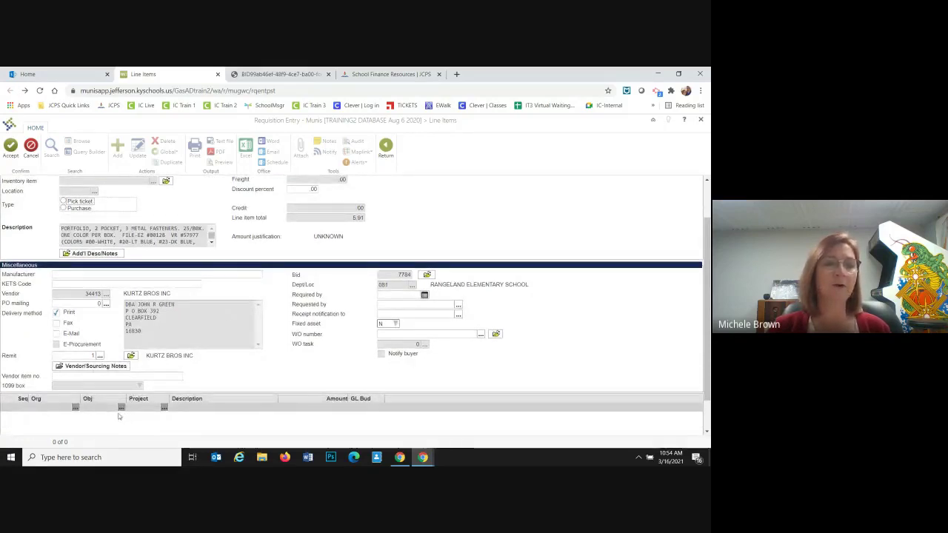
pyautogui.click(65, 409)
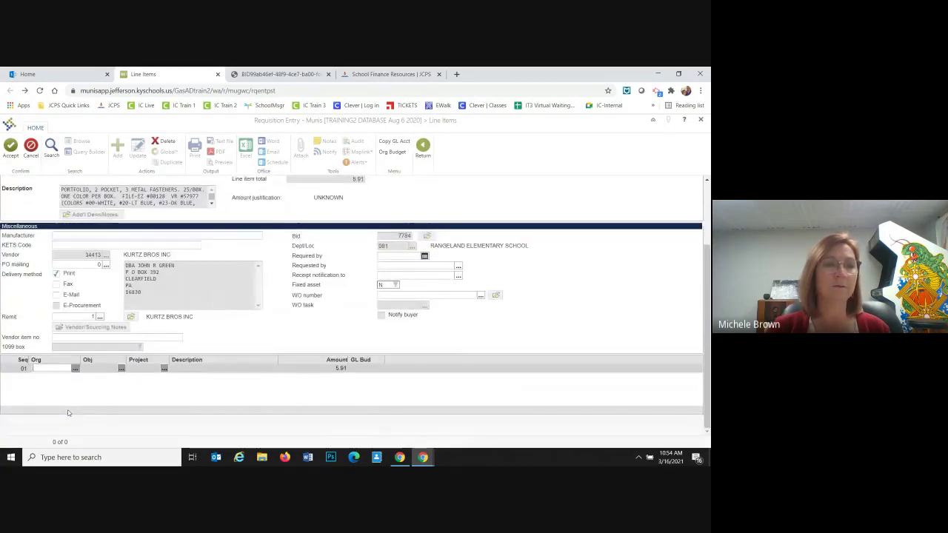
pyautogui.write('0811')
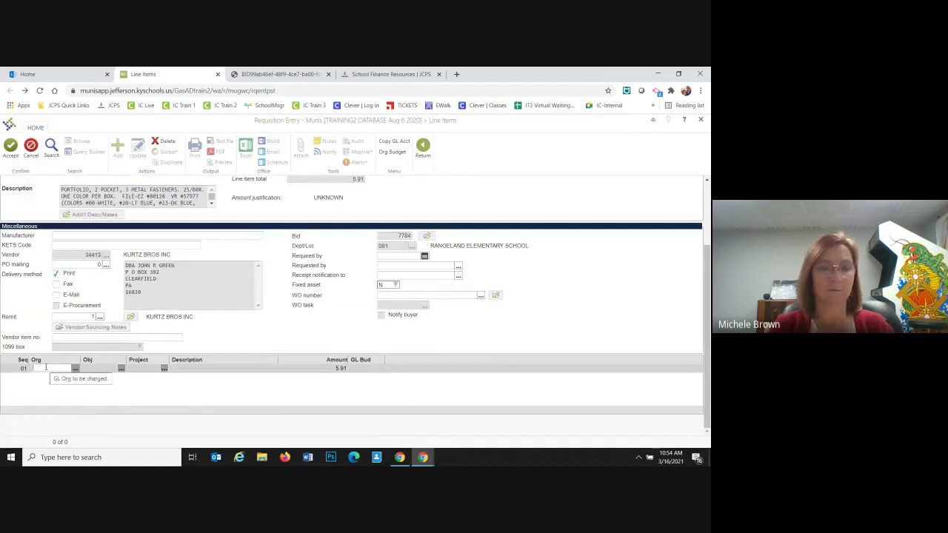
pyautogui.write('118')
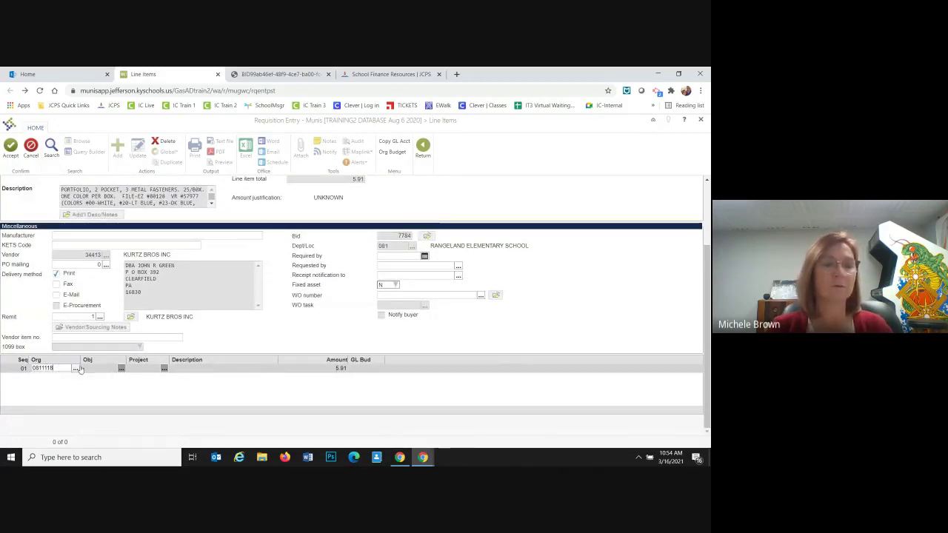
# Complete the second line item's allocation with object 0610 and project 900XF, and save the line item
pyautogui.scroll(2, 91, 372)
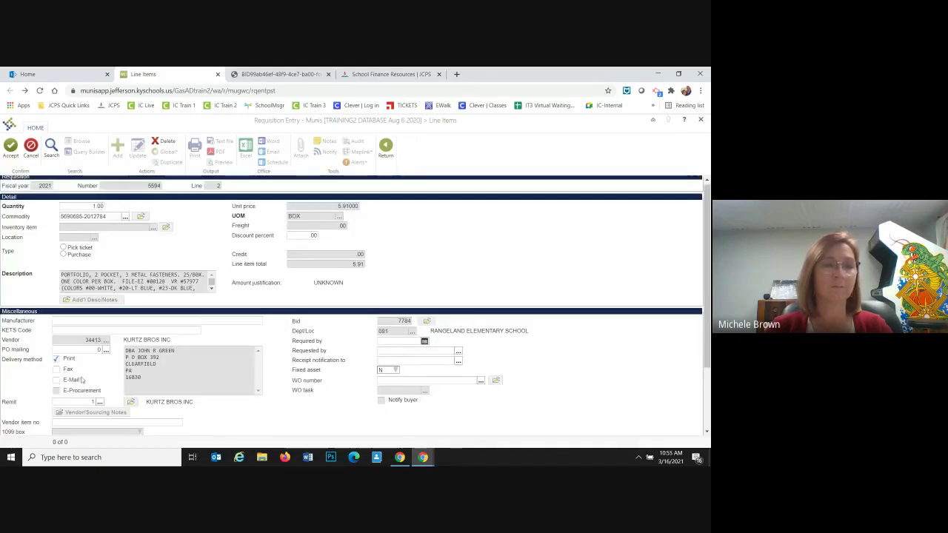
pyautogui.scroll(-2, 90, 372)
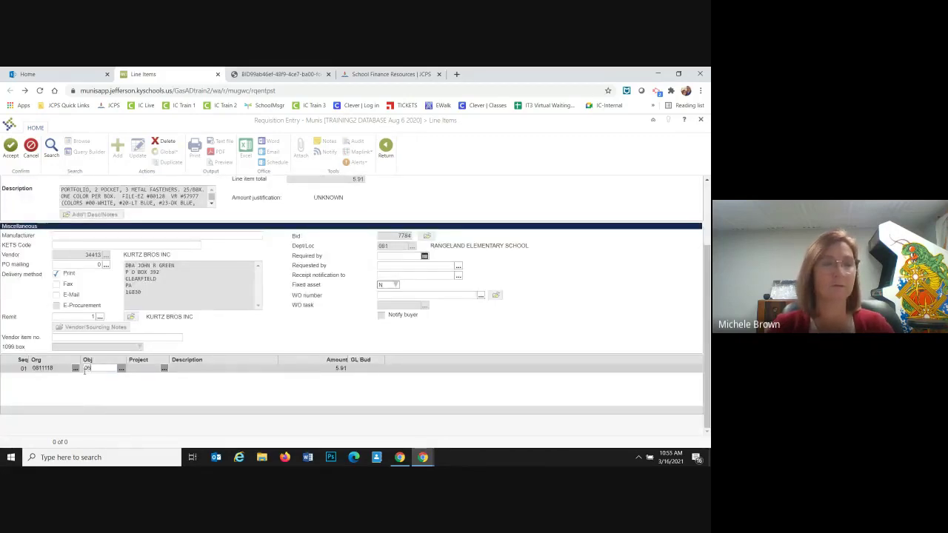
pyautogui.scroll(2, 85, 372)
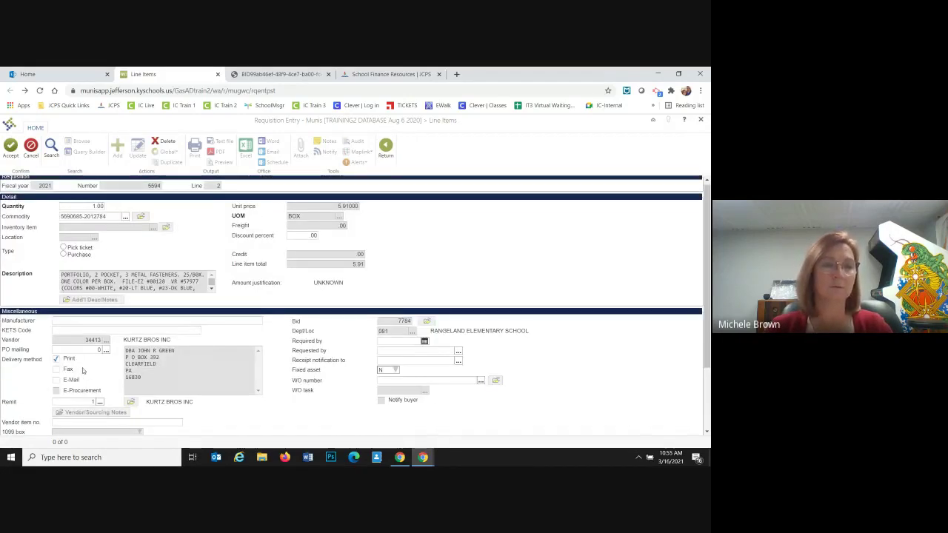
pyautogui.scroll(-2, 82, 370)
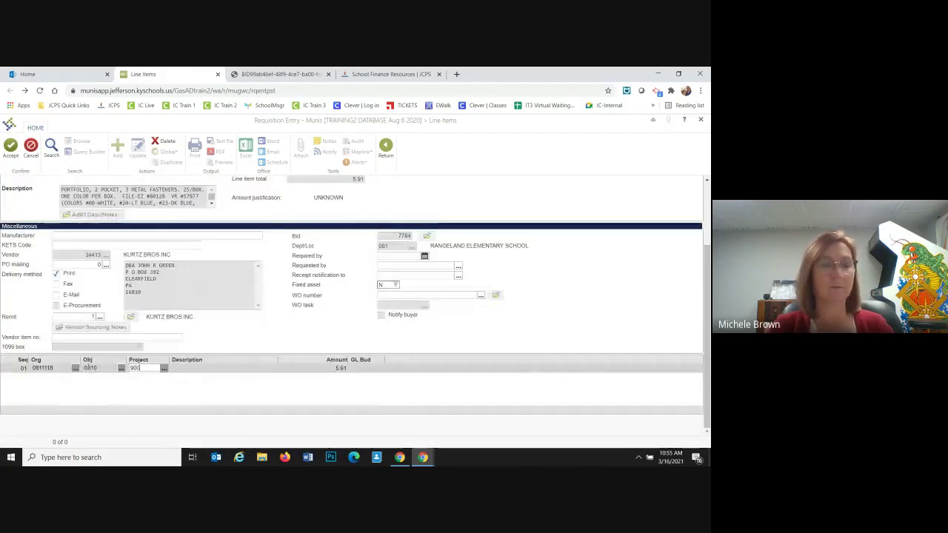
pyautogui.scroll(2, 88, 369)
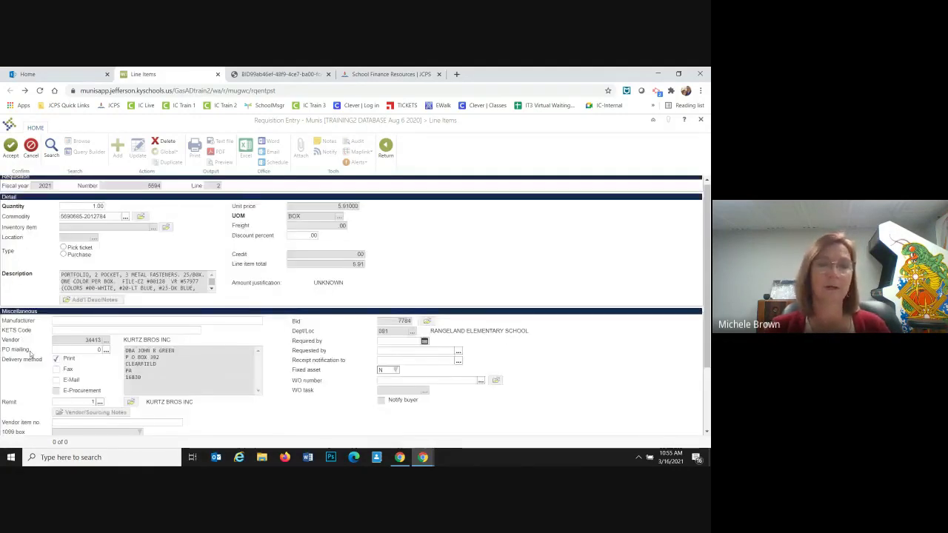
pyautogui.scroll(-2, 88, 369)
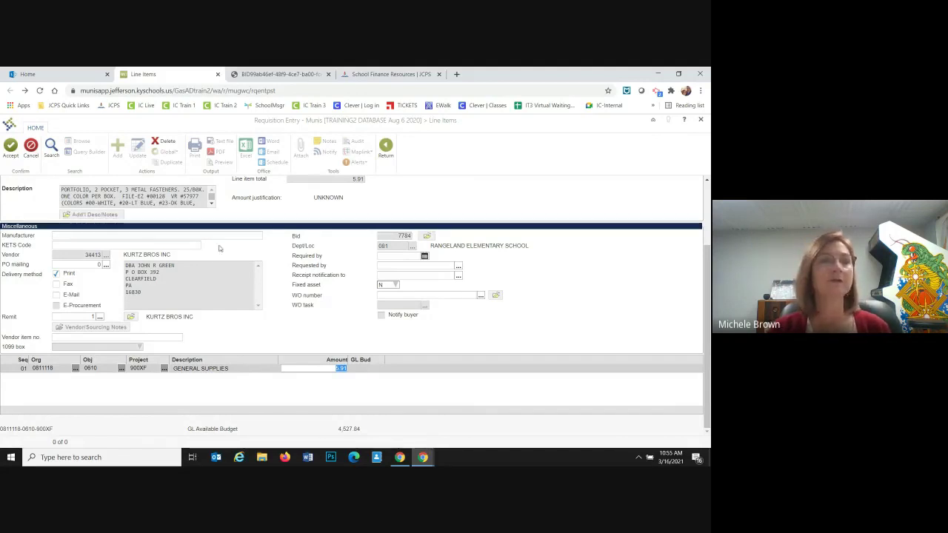
pyautogui.click(10, 148)
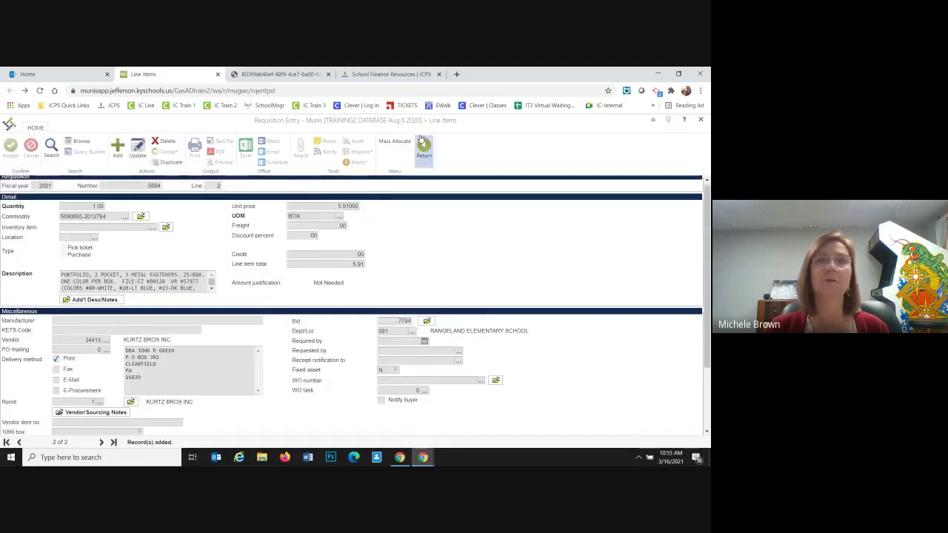
pyautogui.click(118, 149)
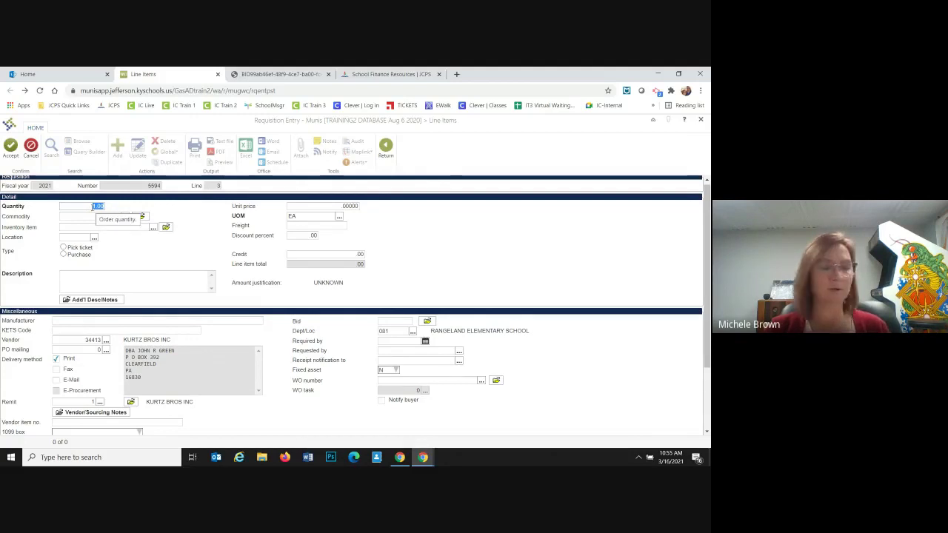
pyautogui.write('30')
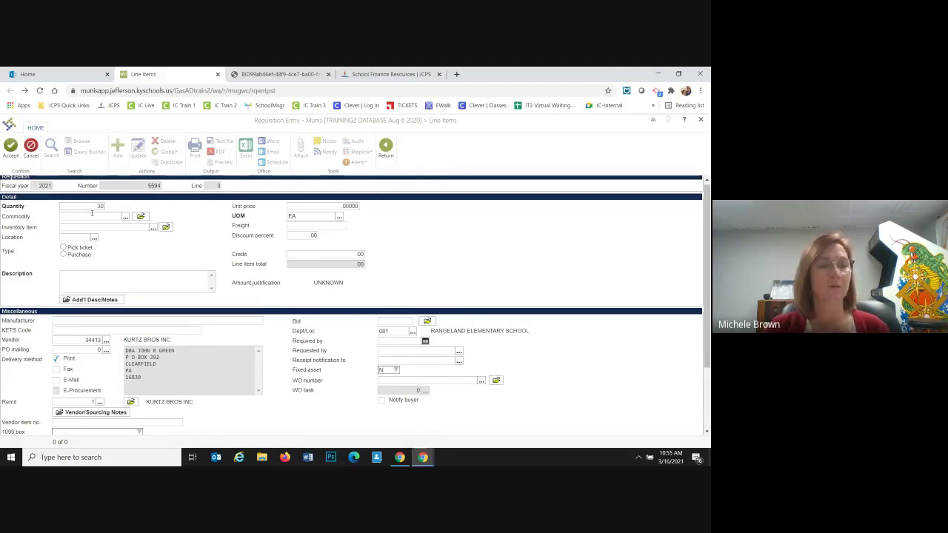
pyautogui.press('Tab')
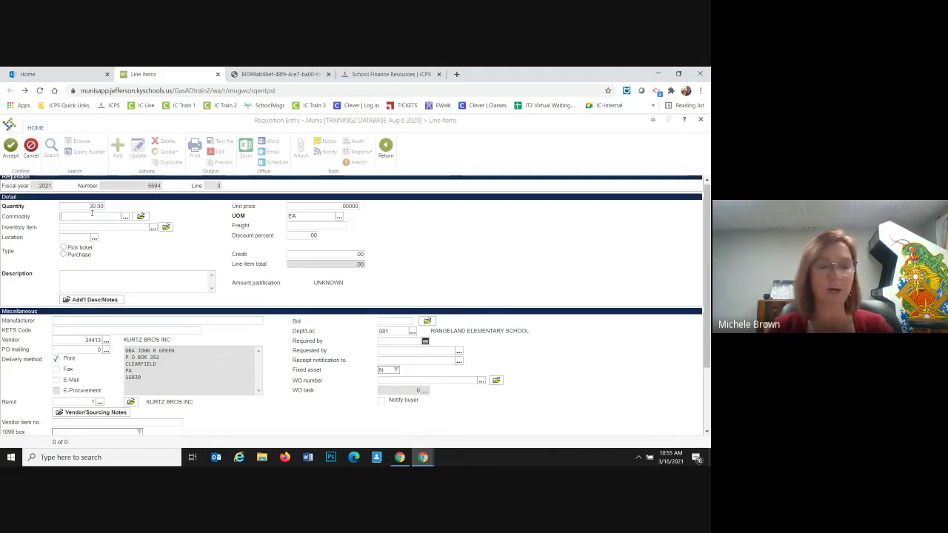
pyautogui.write('569')
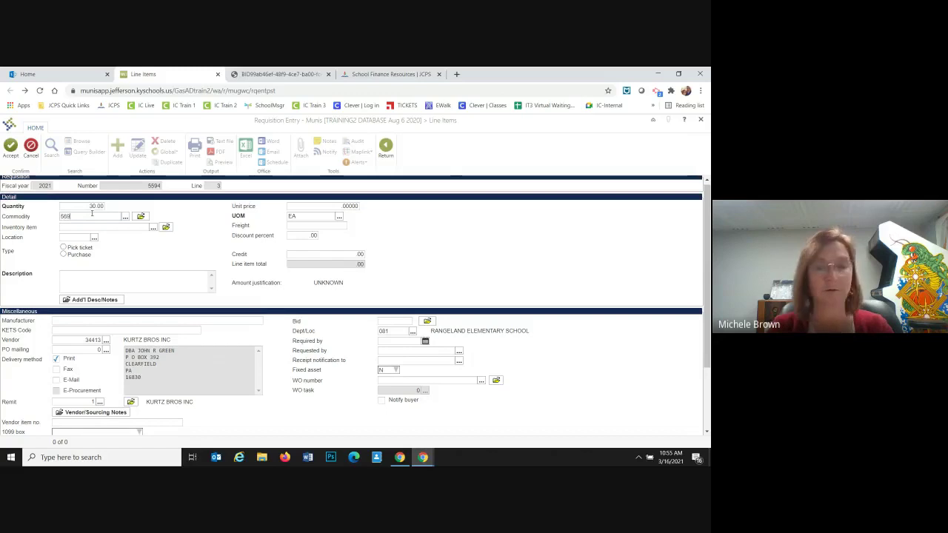
pyautogui.write('056')
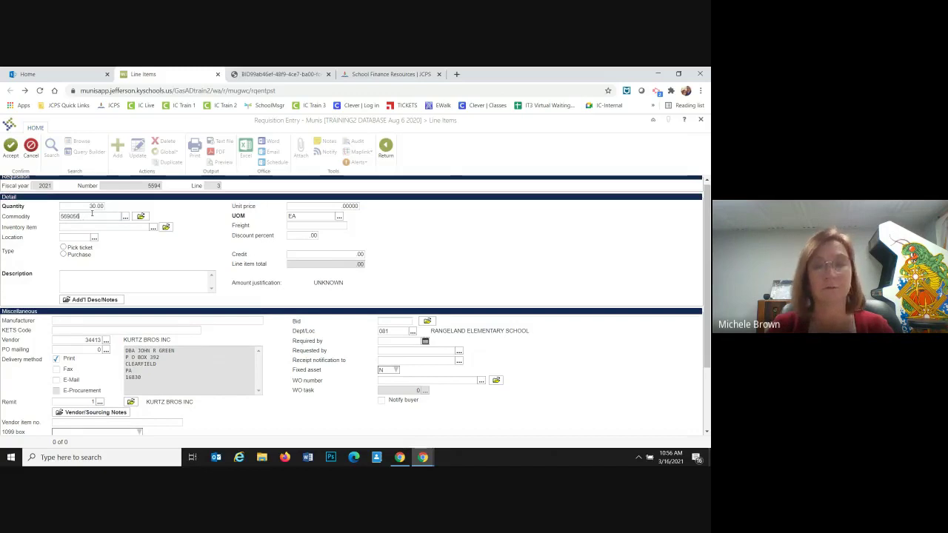
pyautogui.write('90-1')
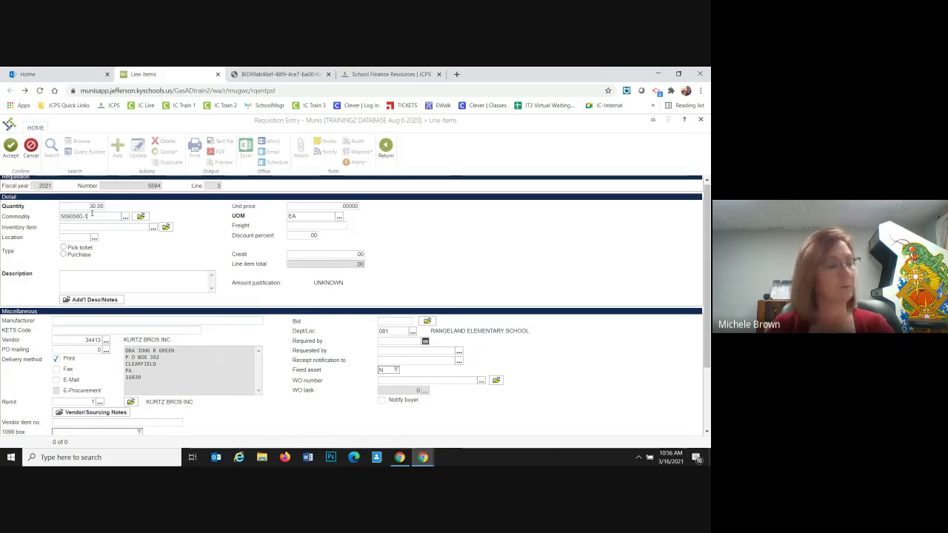
pyautogui.write('7458')
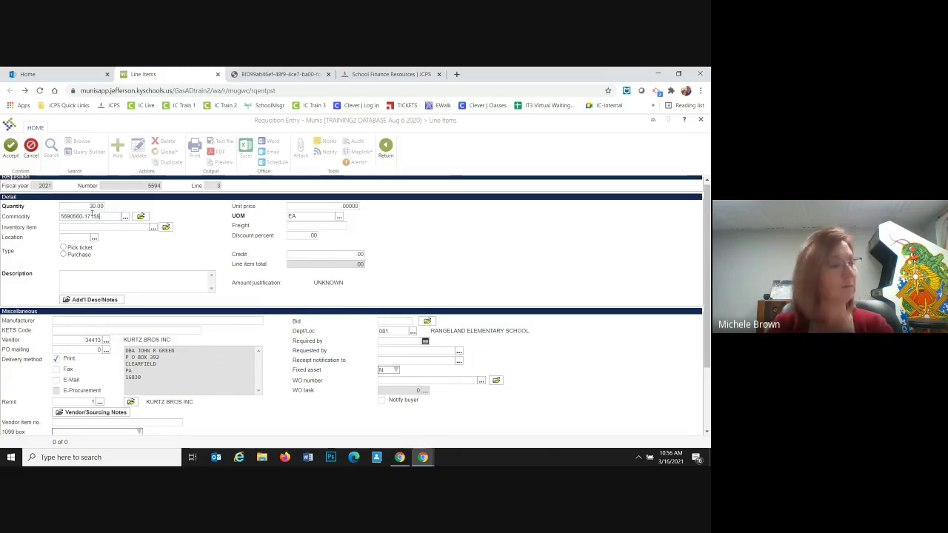
pyautogui.write('76')
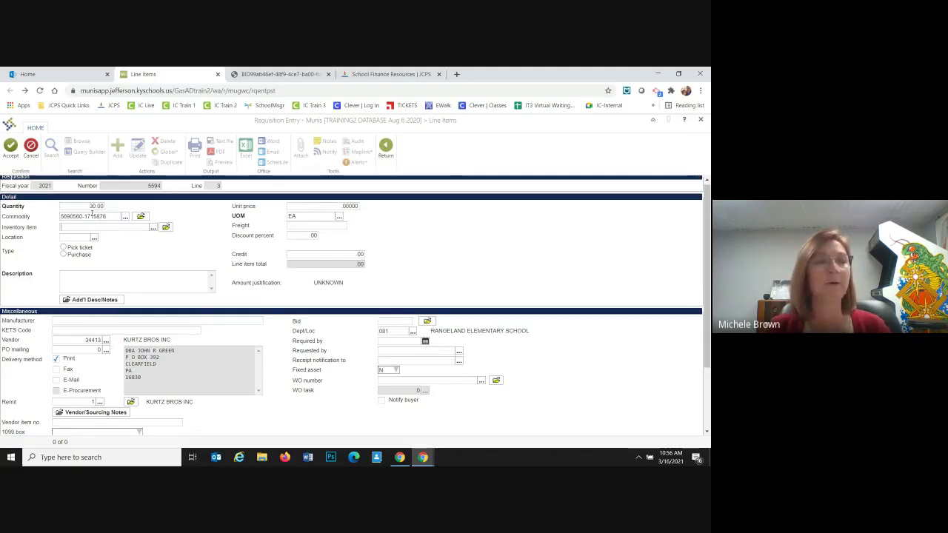
pyautogui.press('Tab')
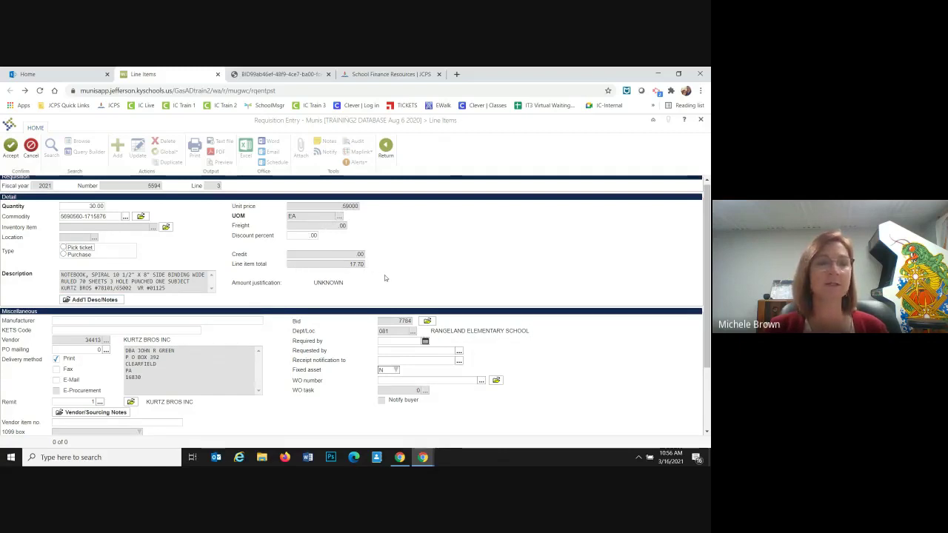
# Start the notebook line item's account allocation row and set its org code to 0811118
pyautogui.scroll(-3, 384, 278)
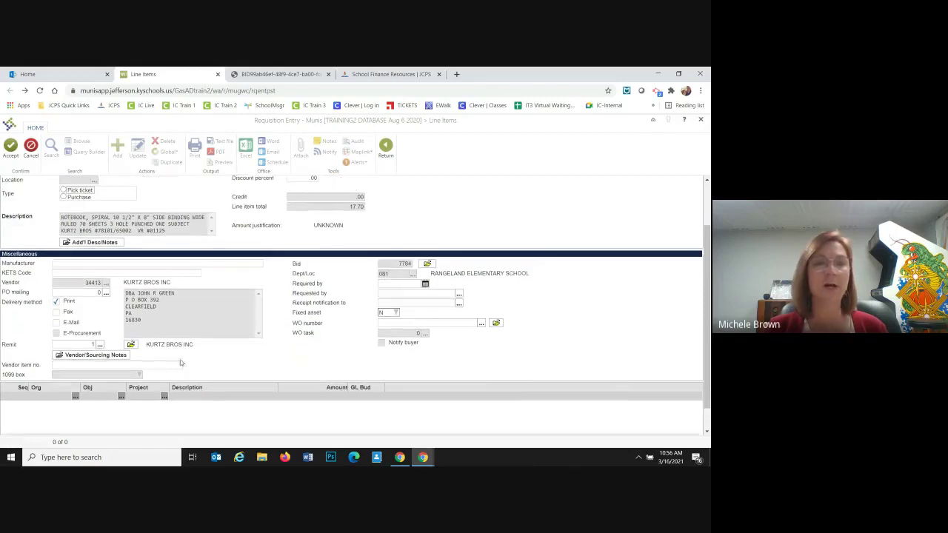
pyautogui.click(58, 397)
pyautogui.scroll(-4, 66, 395)
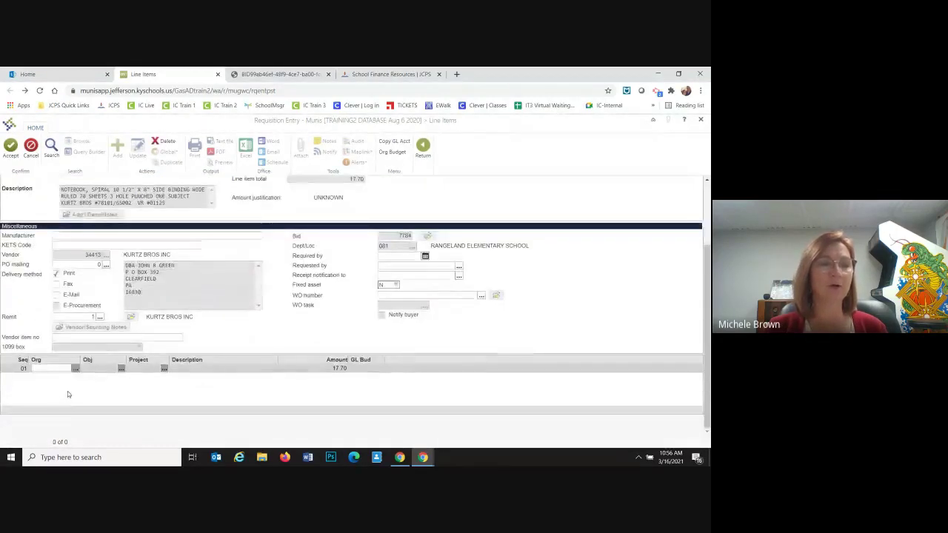
pyautogui.click(59, 370)
pyautogui.write('0811118')
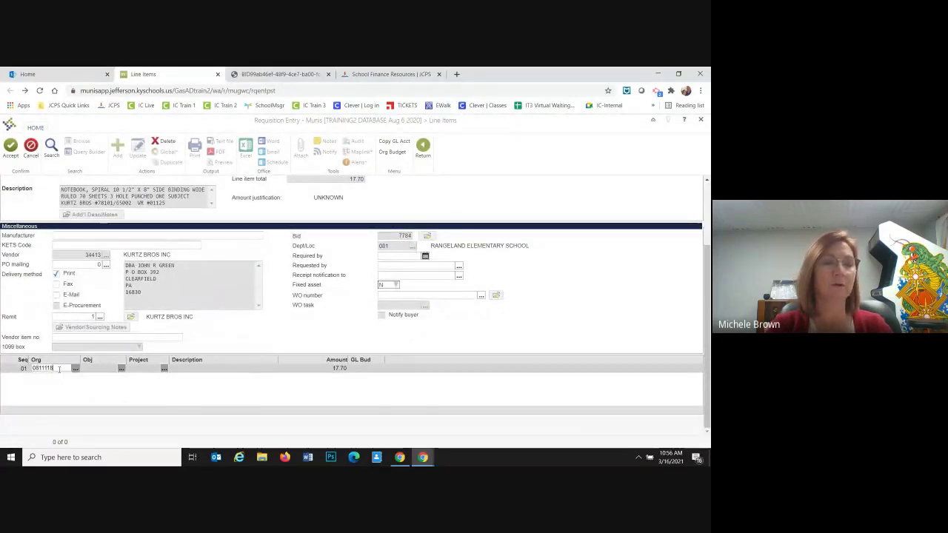
pyautogui.press('Return')
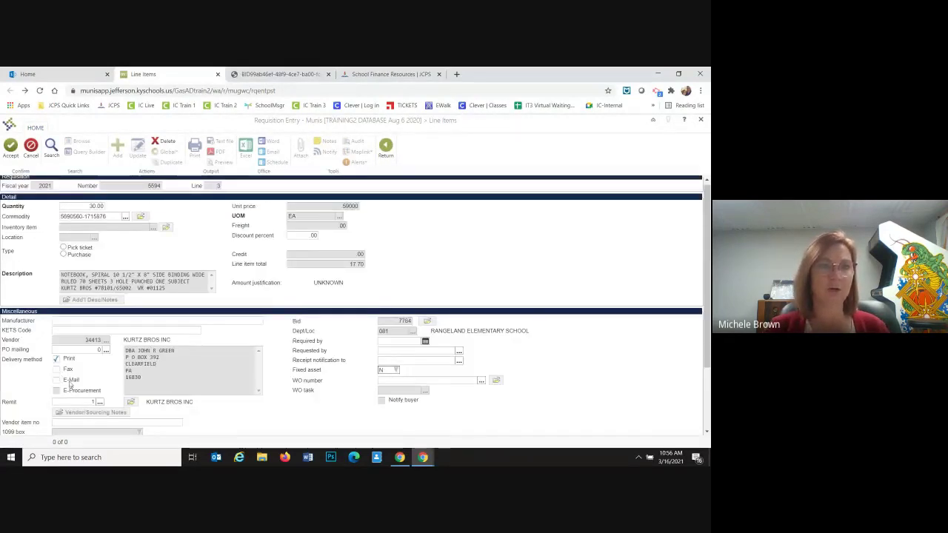
# Fill in object 0610 and project 900XF for the notebook line's allocation, and save the third line item
pyautogui.write('0610')
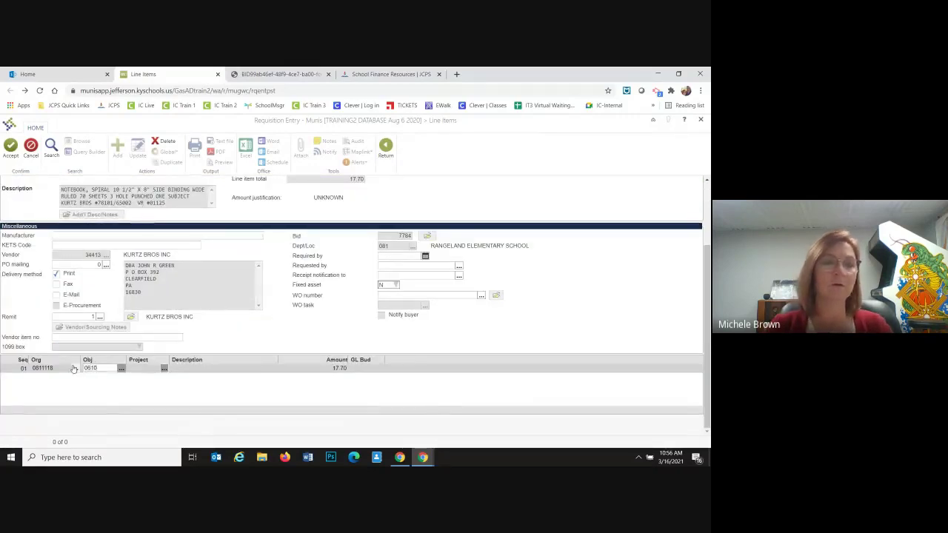
pyautogui.press('Tab')
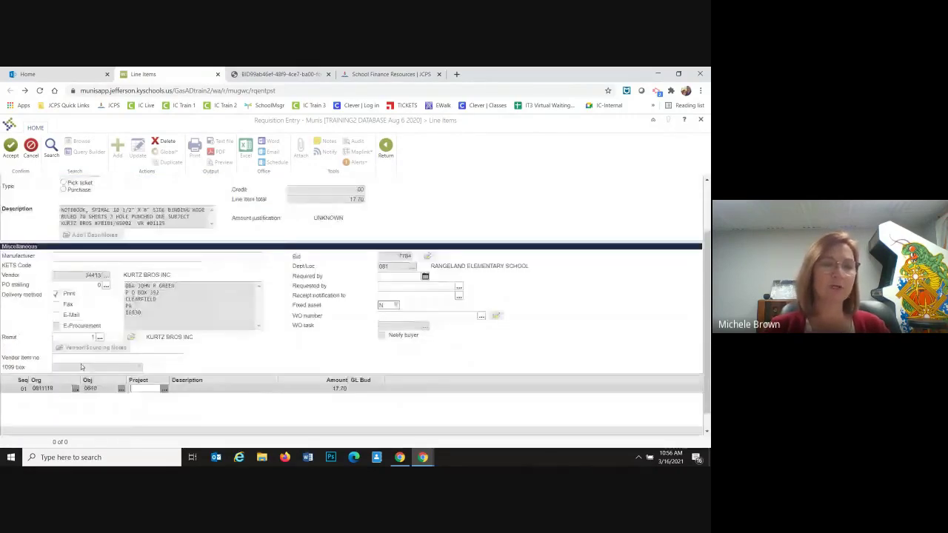
pyautogui.write('900X')
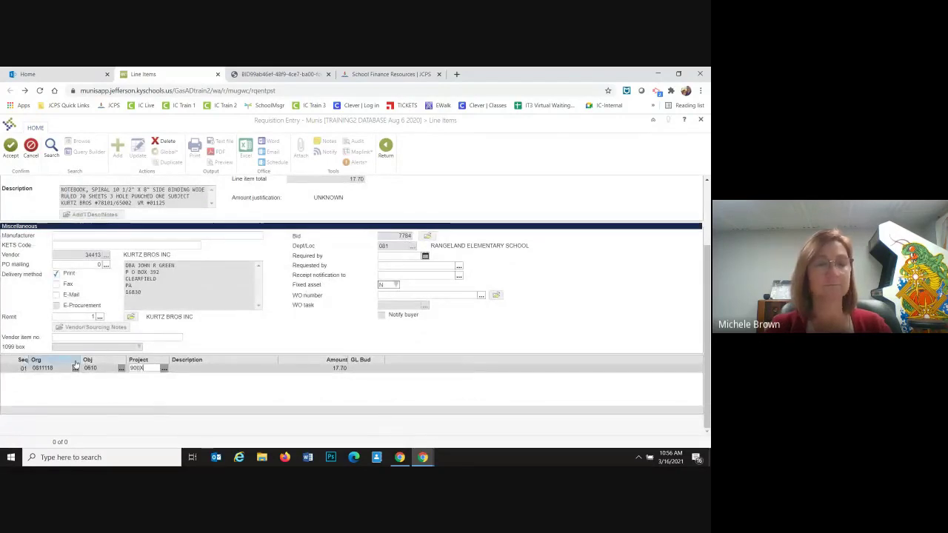
pyautogui.press('Tab')
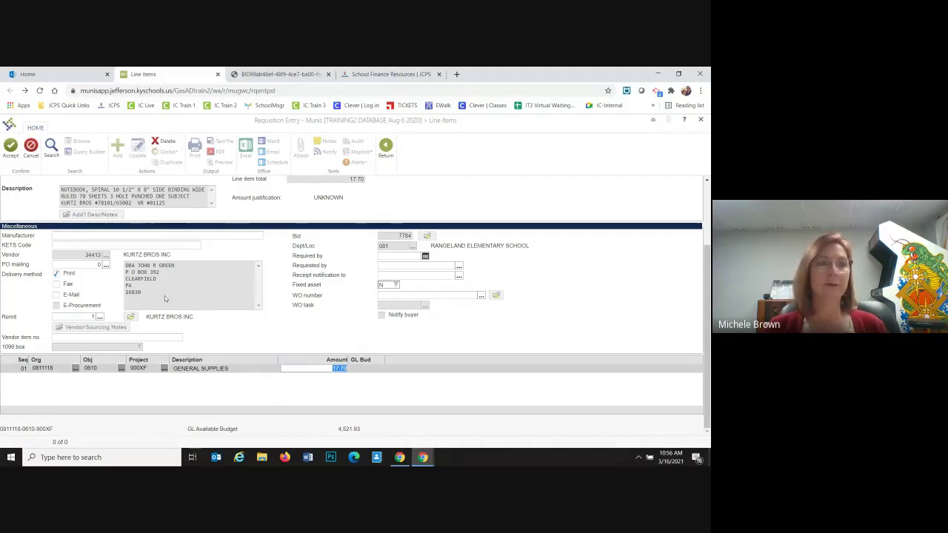
pyautogui.click(9, 146)
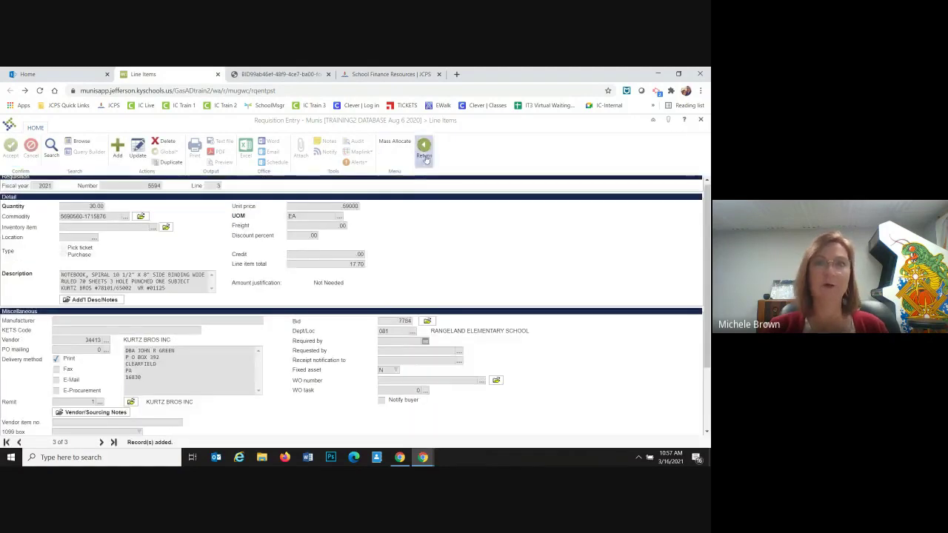
# Leave line item entry for the main requisition record and review its line item list across to the unit prices
pyautogui.click(423, 147)
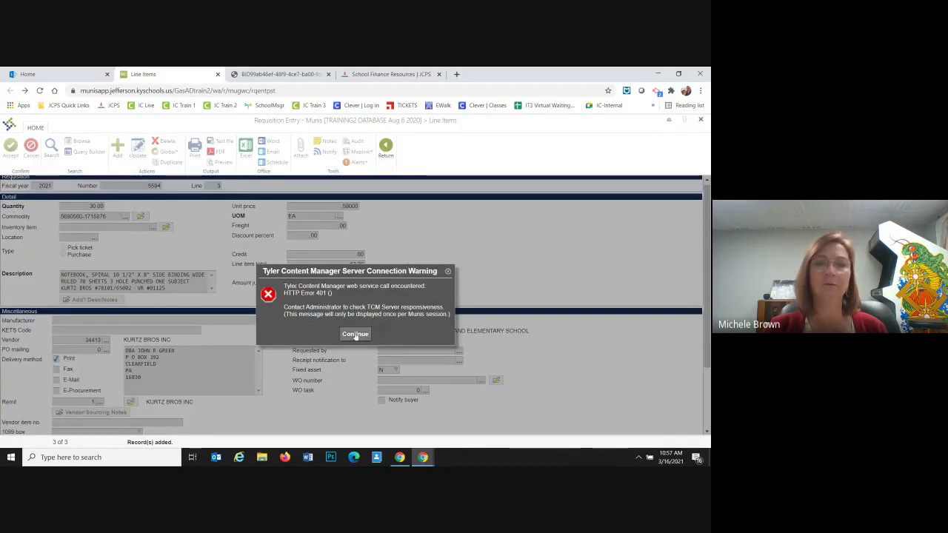
pyautogui.click(356, 334)
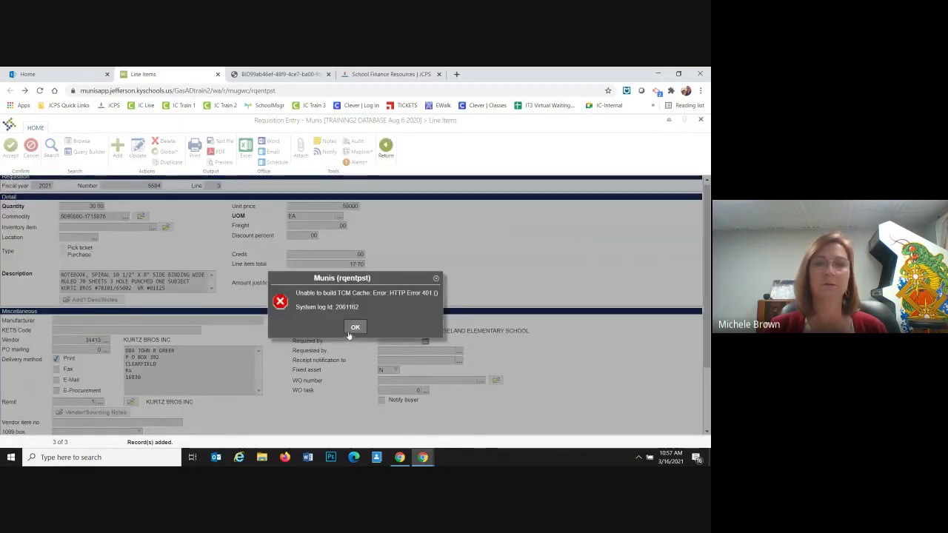
pyautogui.click(352, 331)
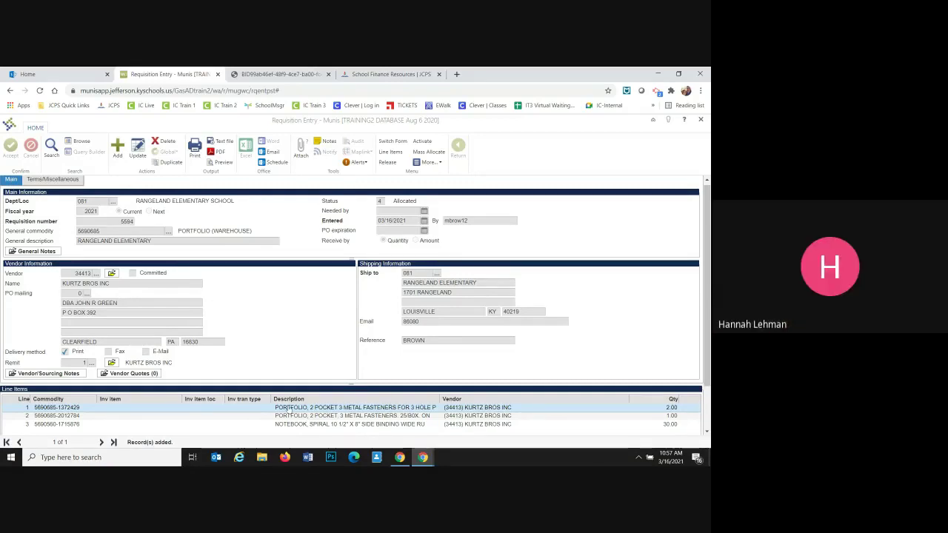
pyautogui.scroll(-1, 252, 406)
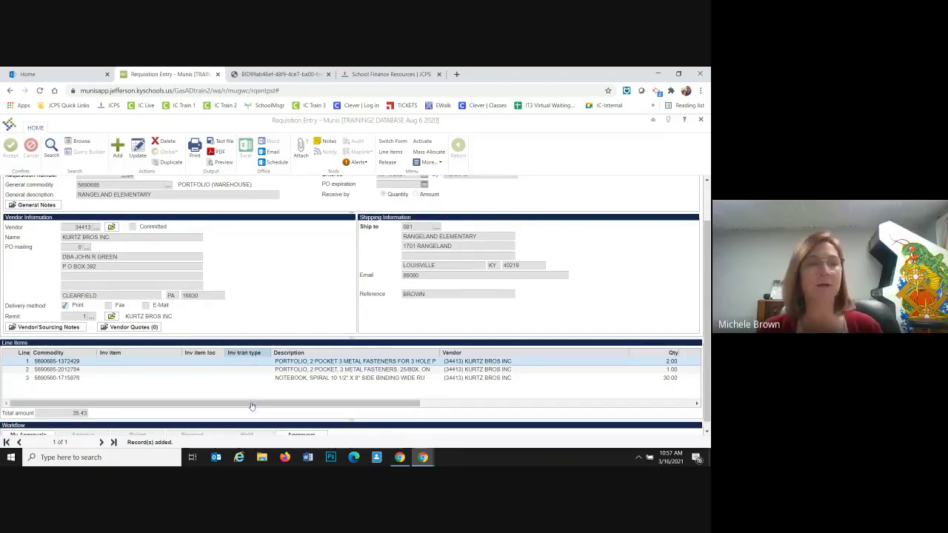
pyautogui.click(65, 305)
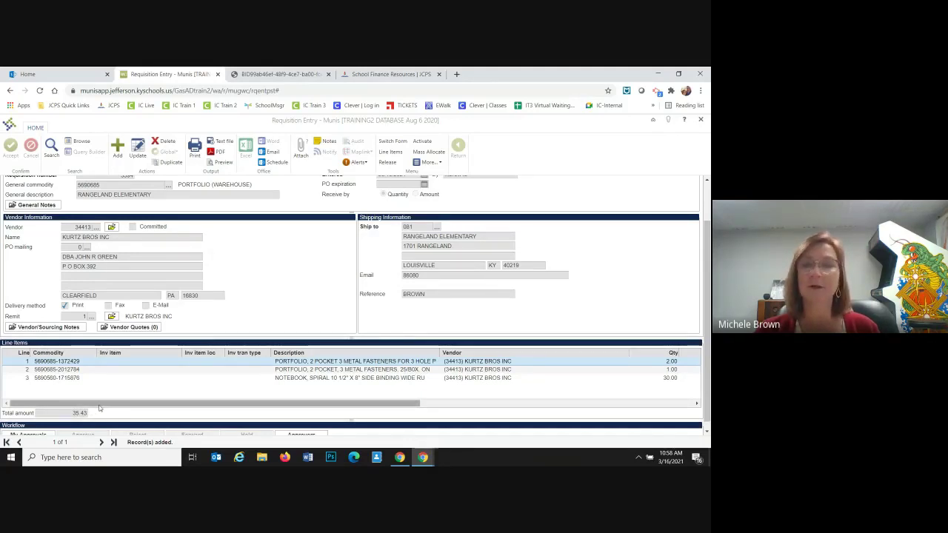
pyautogui.moveTo(99, 406); pyautogui.dragTo(175, 408)
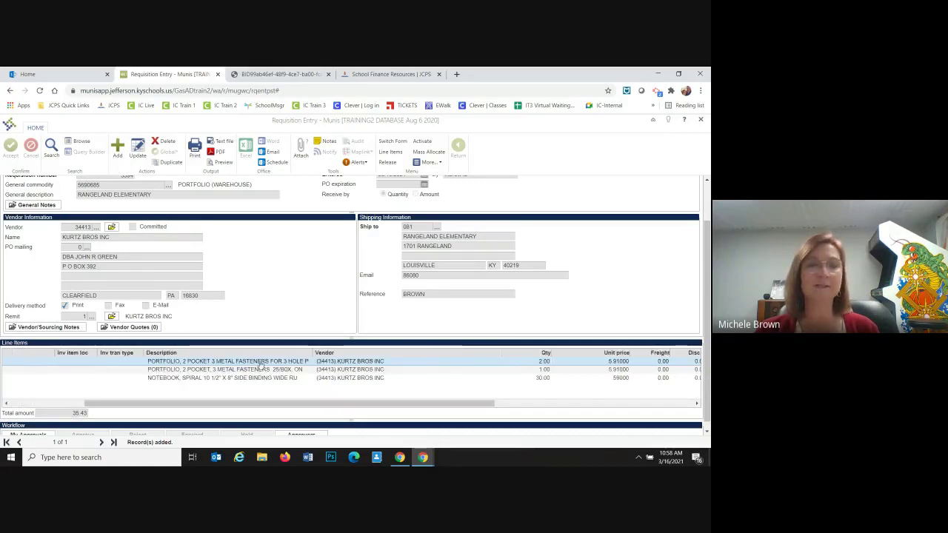
# Release the Kurtz Bros requisition and agree to approve it without workflow approval conditions
pyautogui.rightClick(372, 405)
pyautogui.click(311, 319)
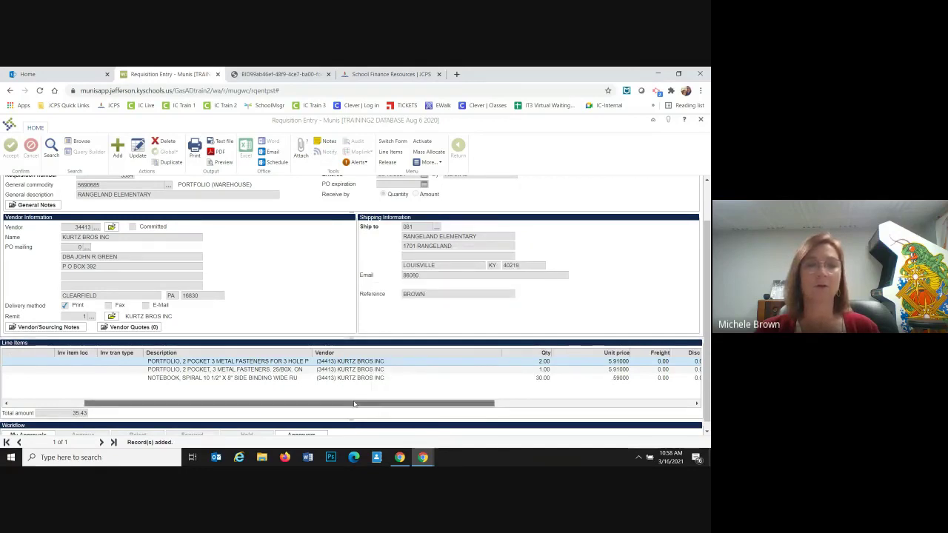
pyautogui.hscroll(1, 231, 368)
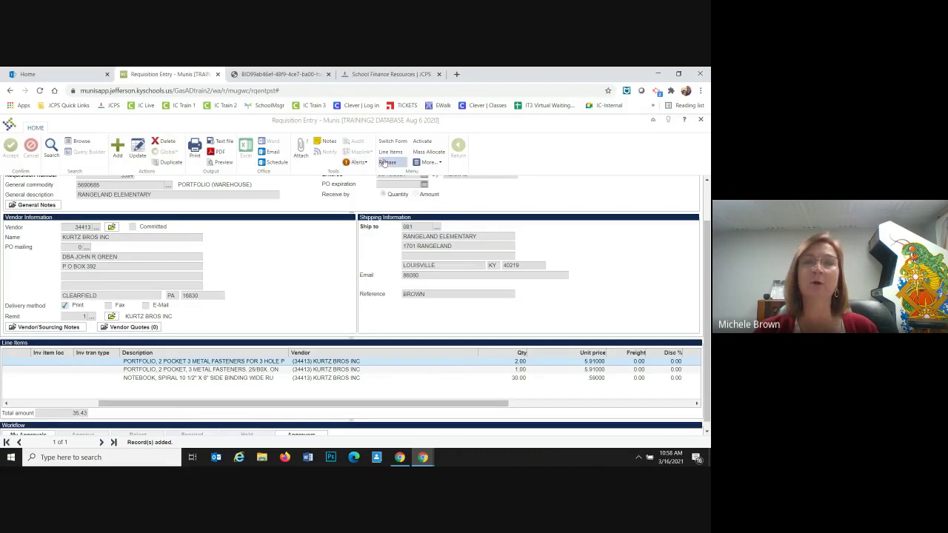
pyautogui.scroll(2, 371, 215)
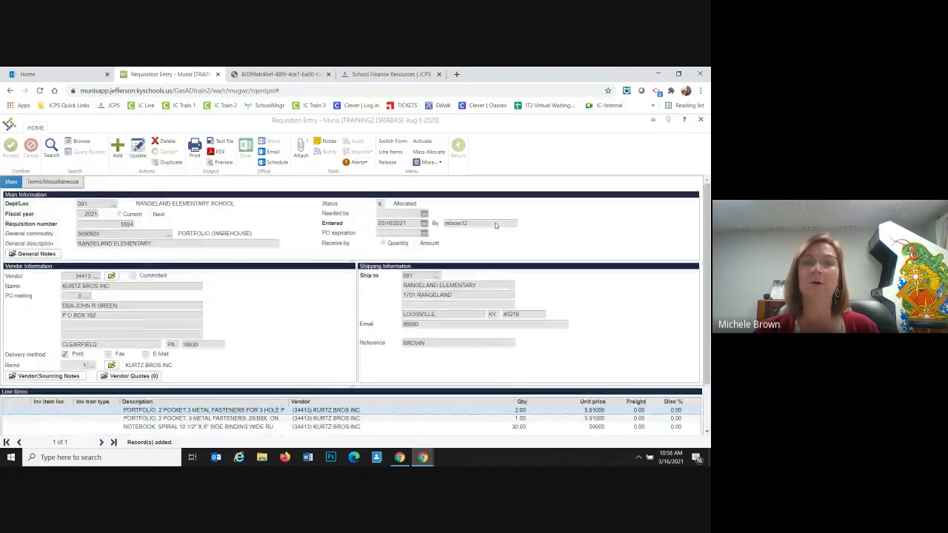
pyautogui.click(388, 163)
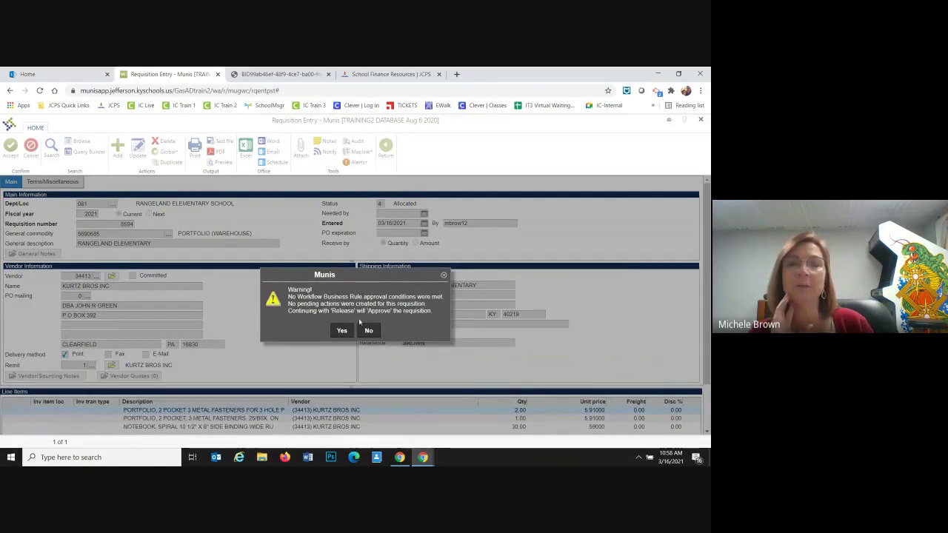
pyautogui.click(340, 337)
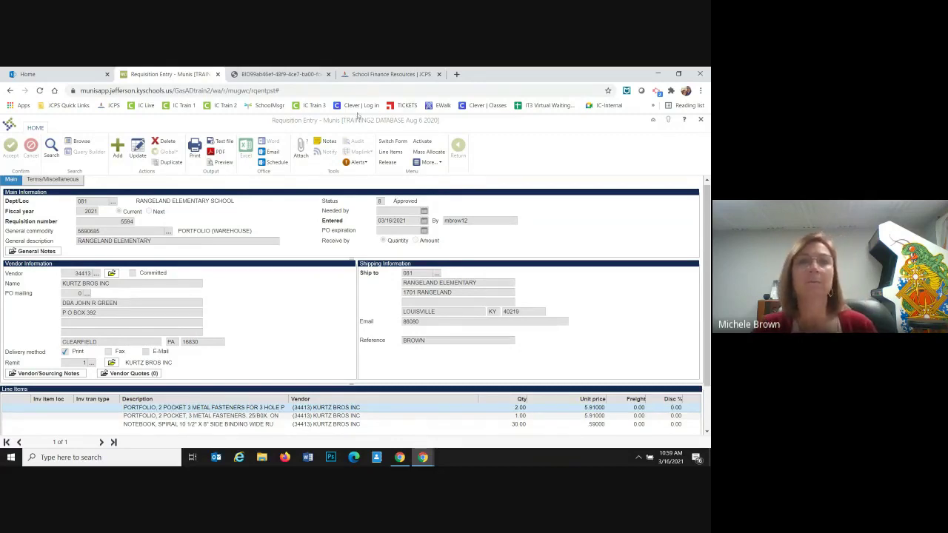
# Export the approved requisition as a PDF in Req Format with the full GL account number and authorized-by signature line
pyautogui.click(220, 152)
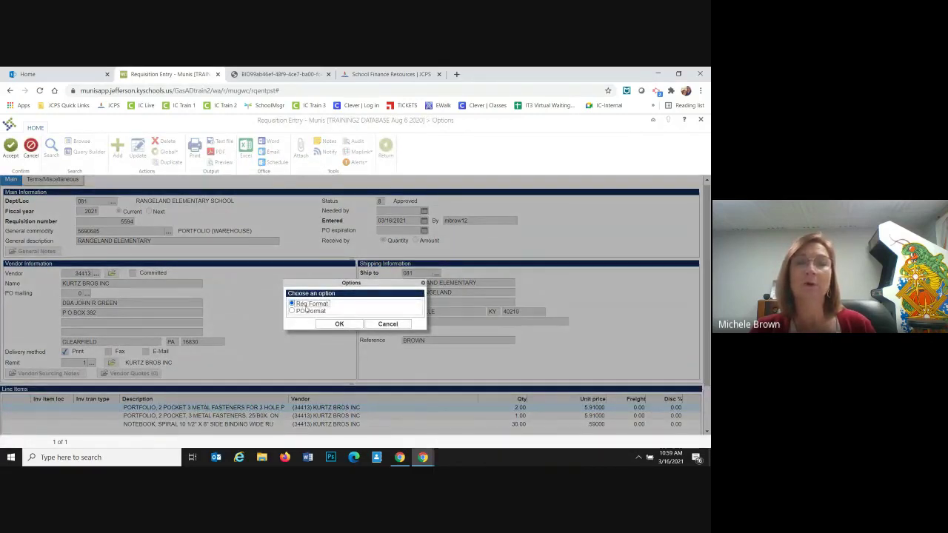
pyautogui.click(338, 325)
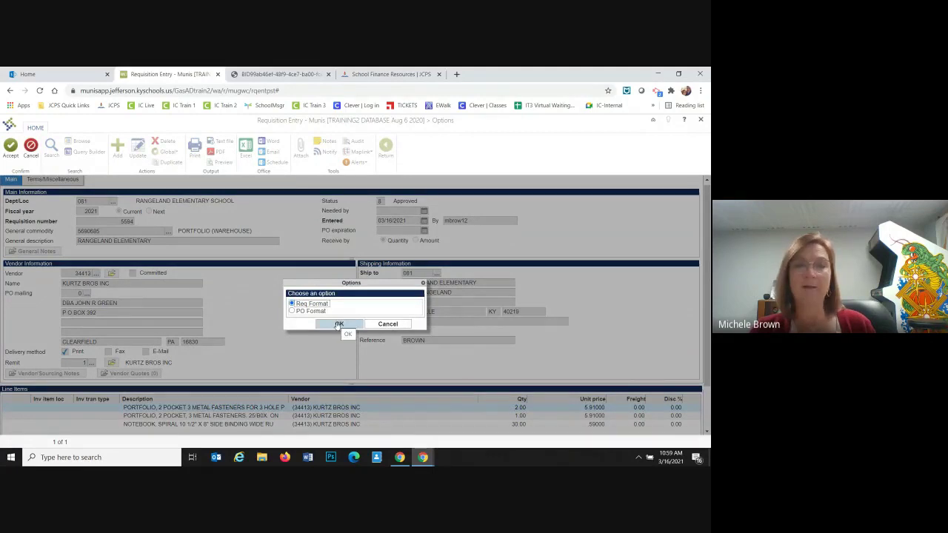
pyautogui.click(337, 325)
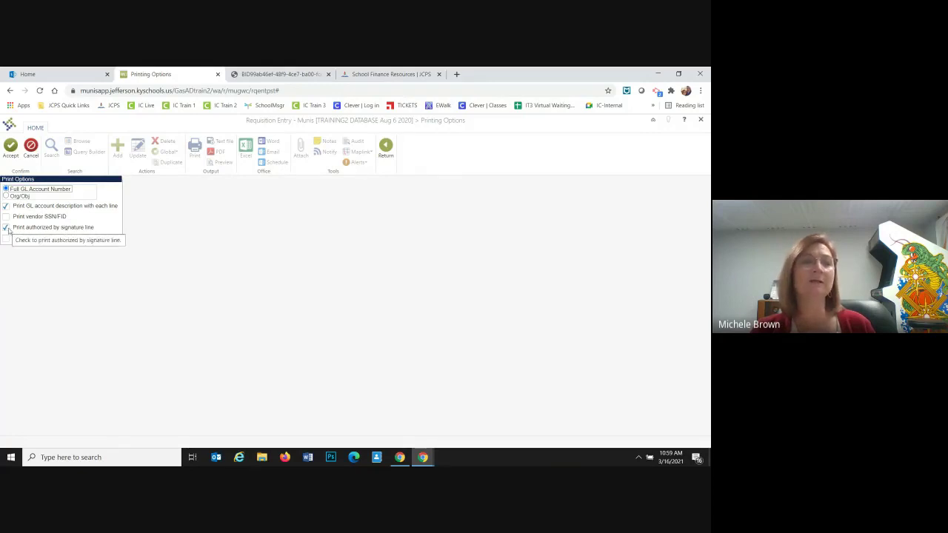
pyautogui.click(10, 145)
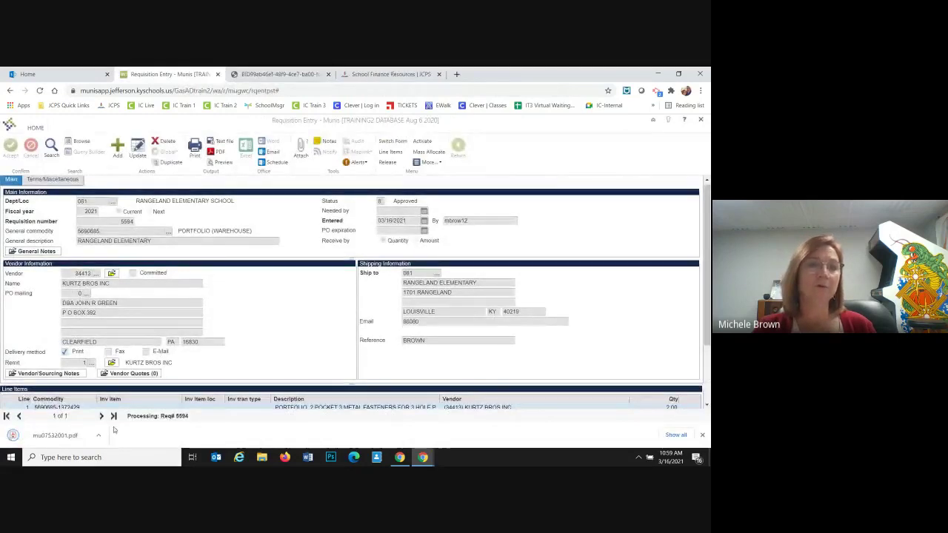
# Open the exported requisition PDF mu07532001.pdf, review its account number and line items, and close it
pyautogui.click(72, 438)
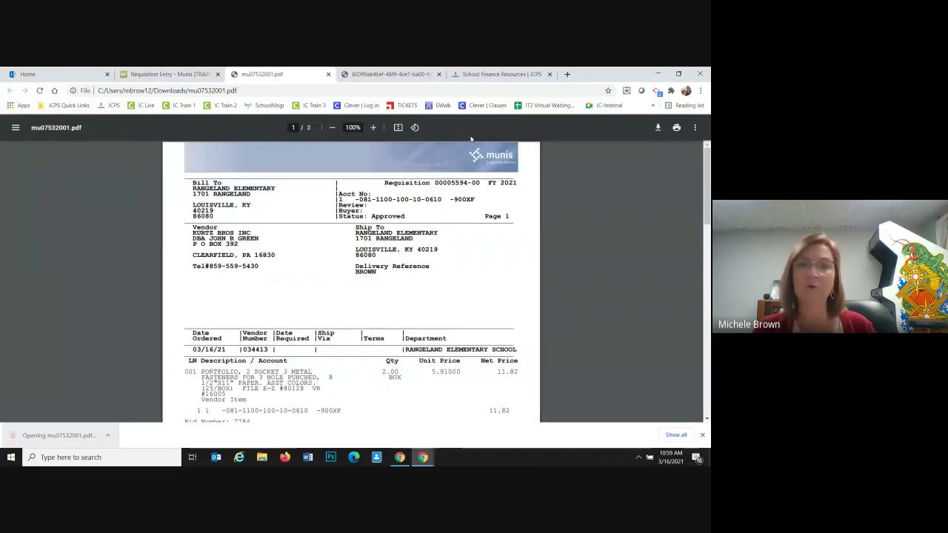
pyautogui.scroll(-3, 399, 295)
pyautogui.scroll(2, 399, 295)
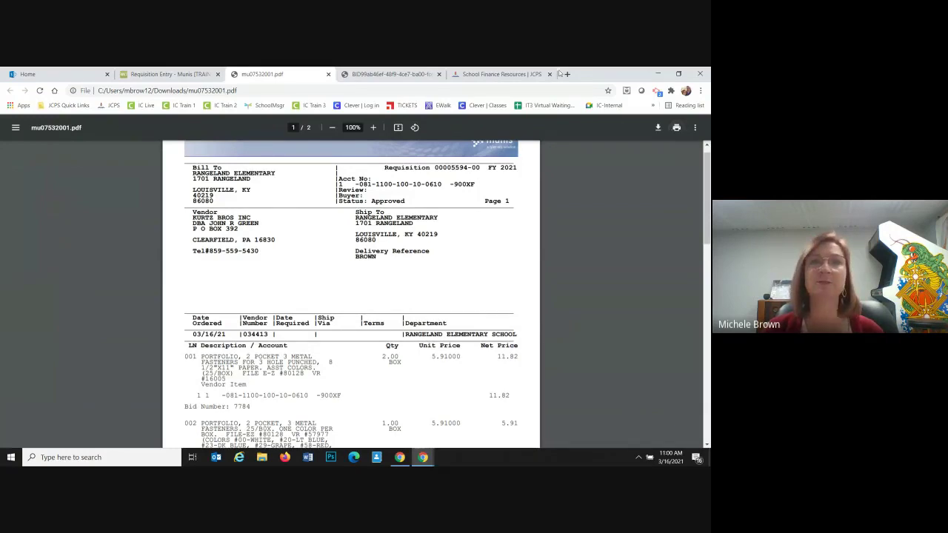
pyautogui.click(329, 74)
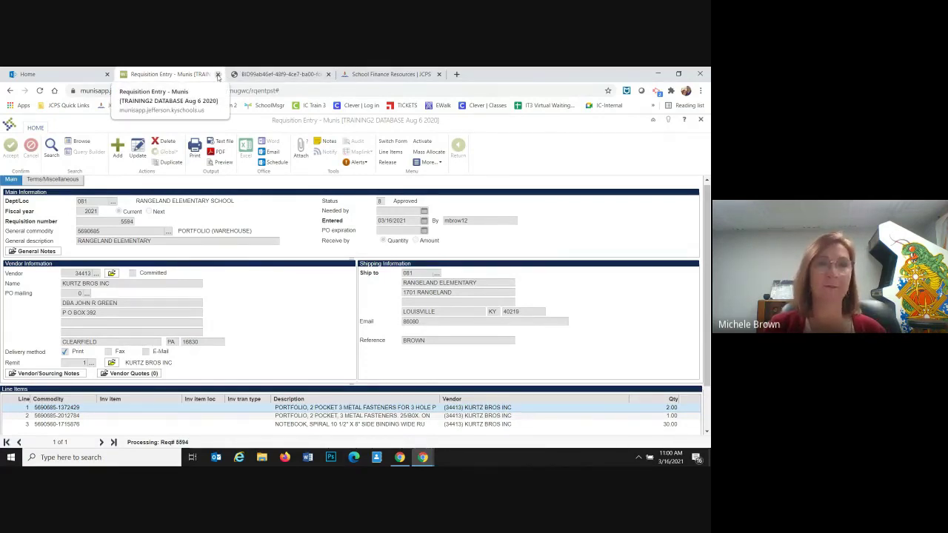
# Close the requisition entry and bid catalog pages, check the Tyler Dashboard, and return to the School Finance Resources page
pyautogui.click(217, 75)
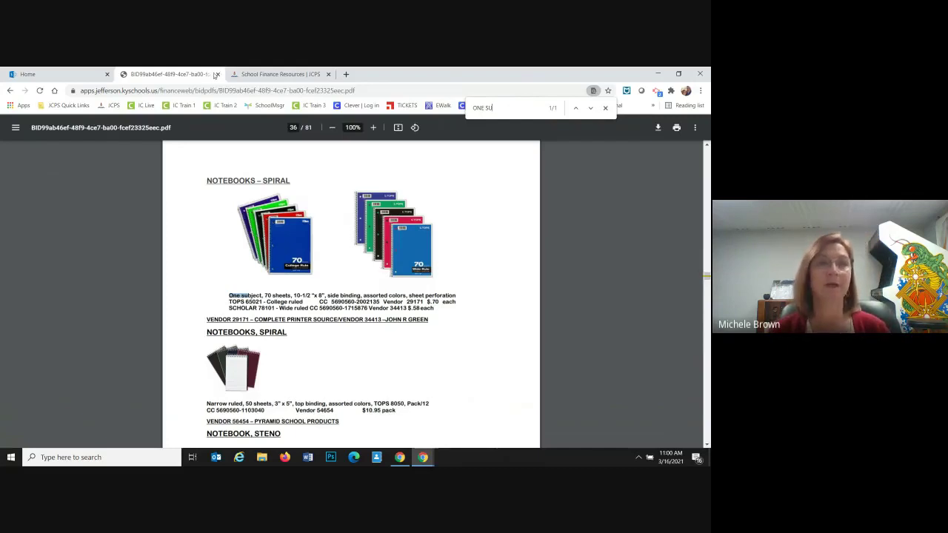
pyautogui.click(216, 74)
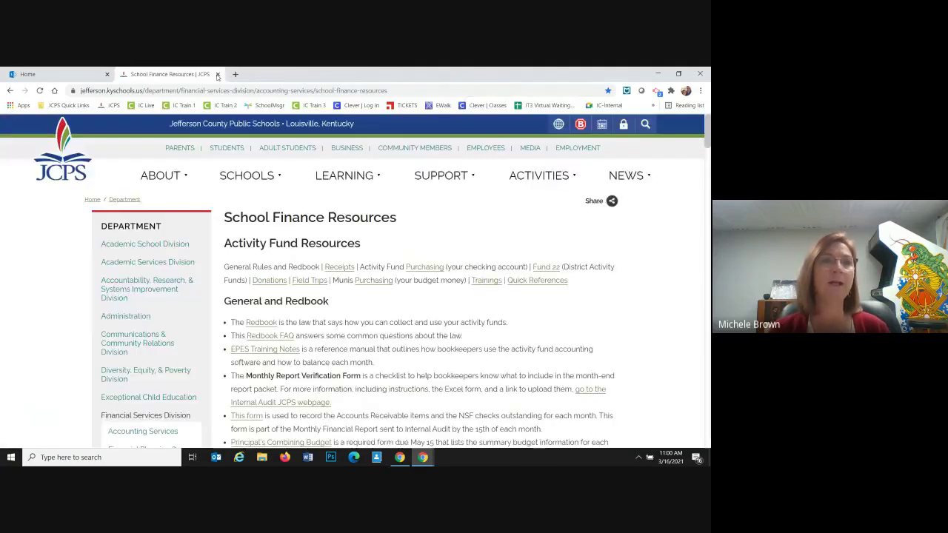
pyautogui.click(83, 77)
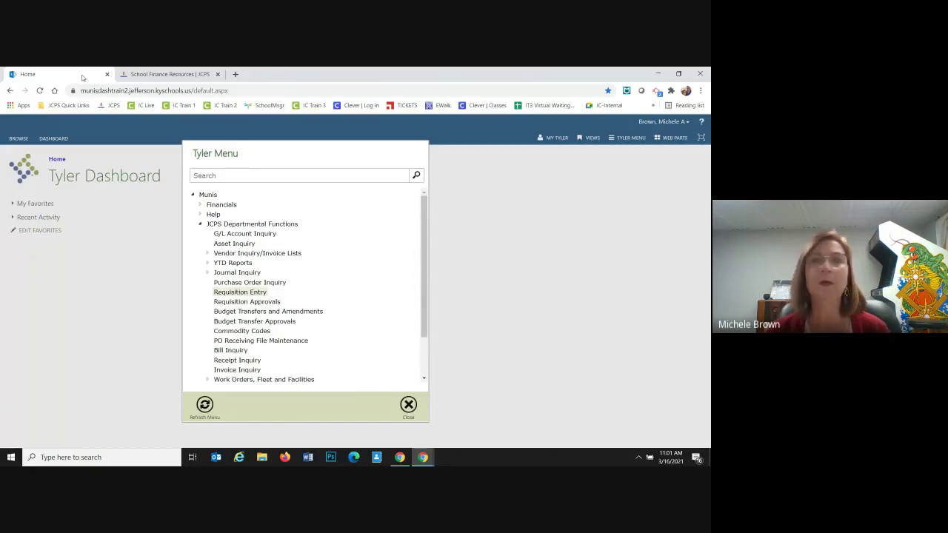
pyautogui.click(176, 74)
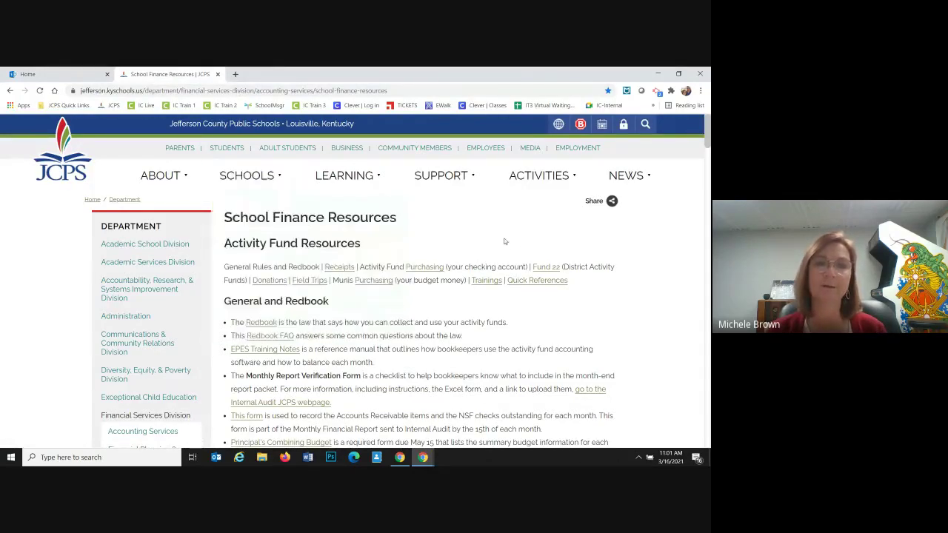
# Find the bid link in the School Finance Resources and open the Bid Tabulations page
pyautogui.scroll(-10, 504, 241)
pyautogui.scroll(-3, 504, 242)
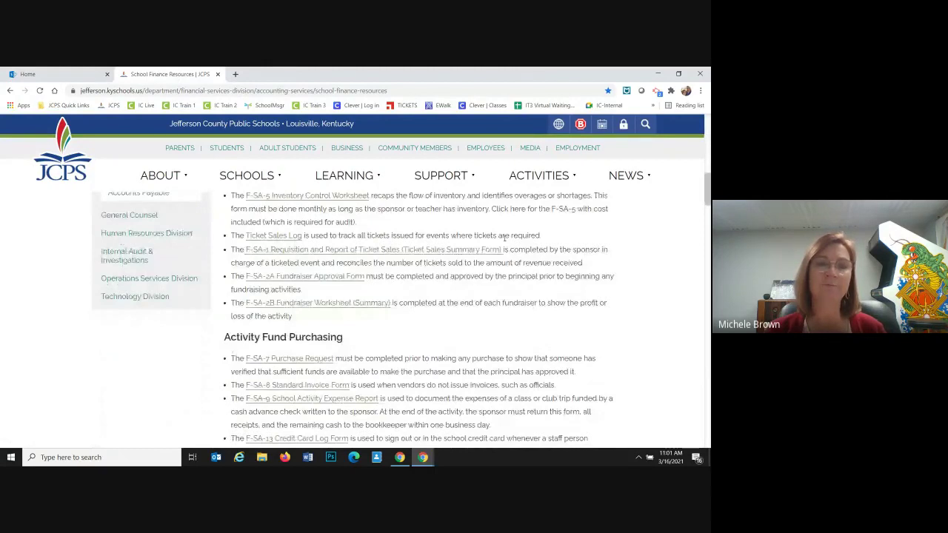
pyautogui.scroll(-1, 504, 239)
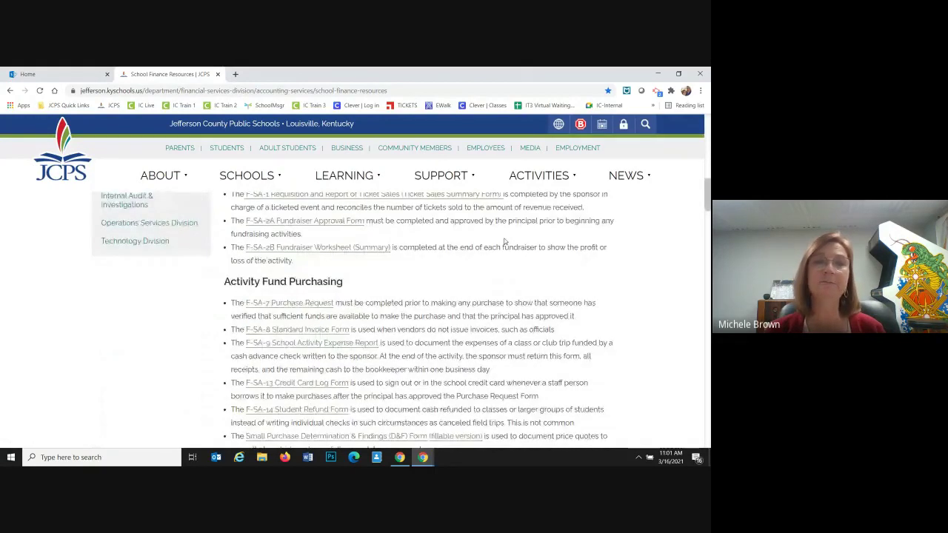
pyautogui.scroll(-5, 504, 241)
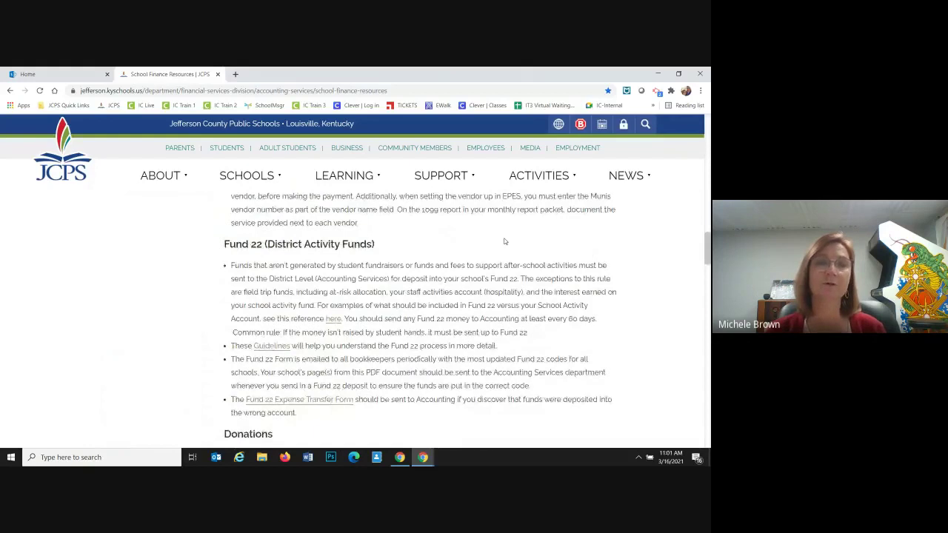
pyautogui.scroll(5, 568, 244)
pyautogui.rightClick(518, 239)
pyautogui.click(283, 263)
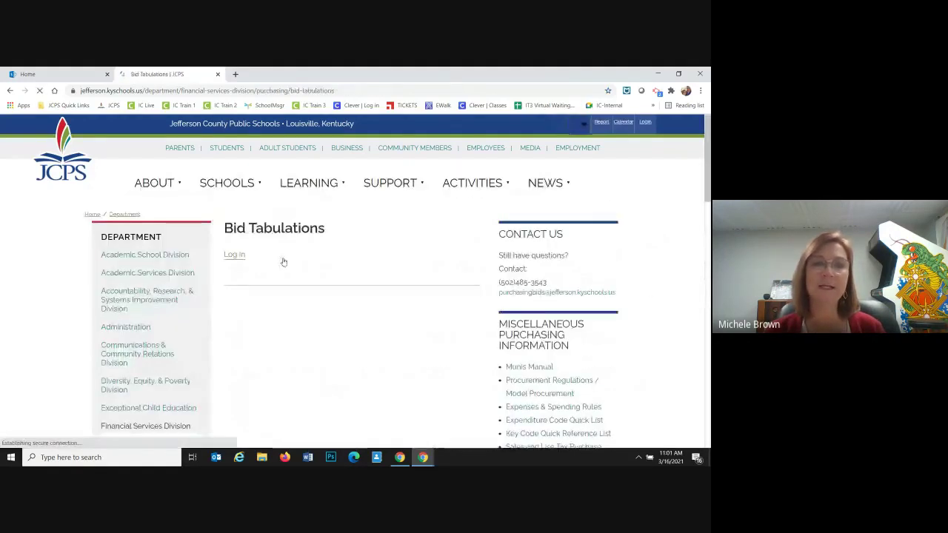
# Find the Instructional Supplies & Equipment (Percentage) bid in the bid tabulations list and open its document
pyautogui.scroll(-1, 284, 296)
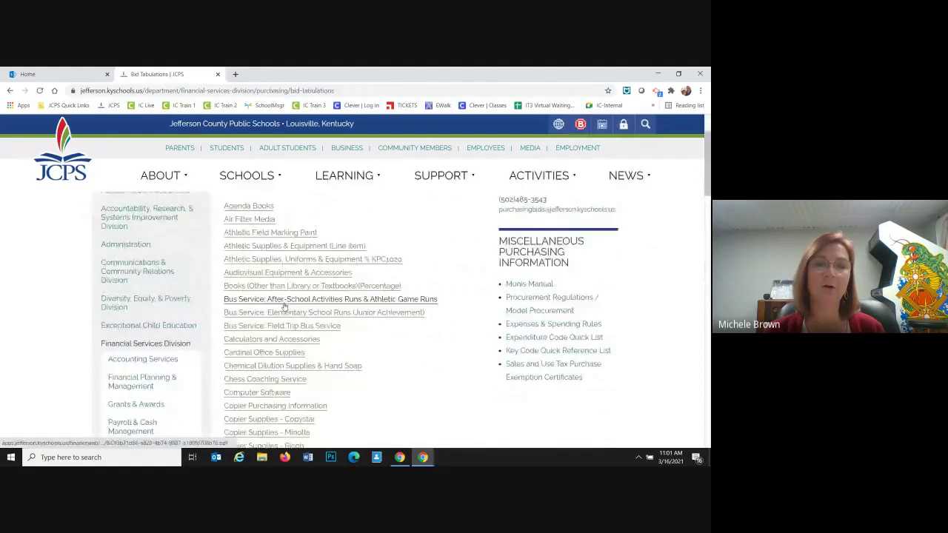
pyautogui.scroll(-4, 283, 306)
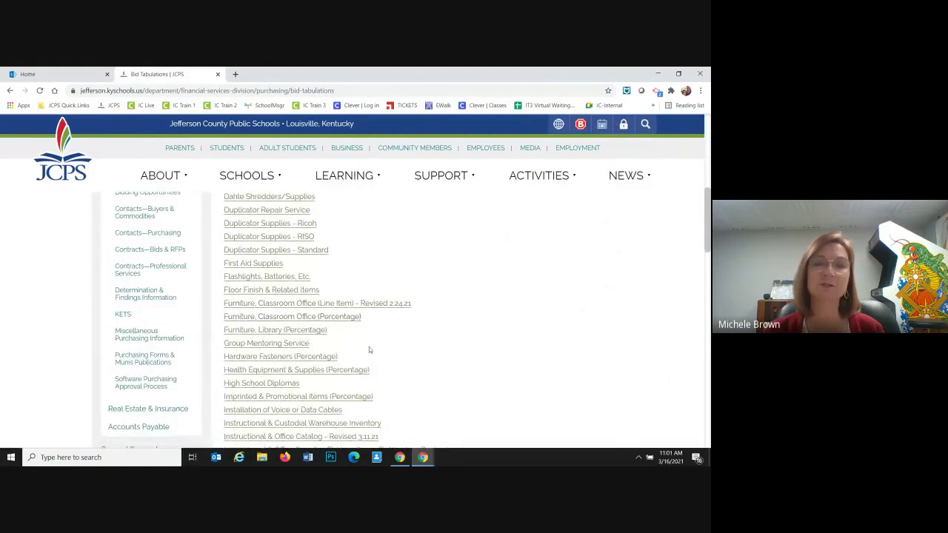
pyautogui.scroll(-1, 334, 338)
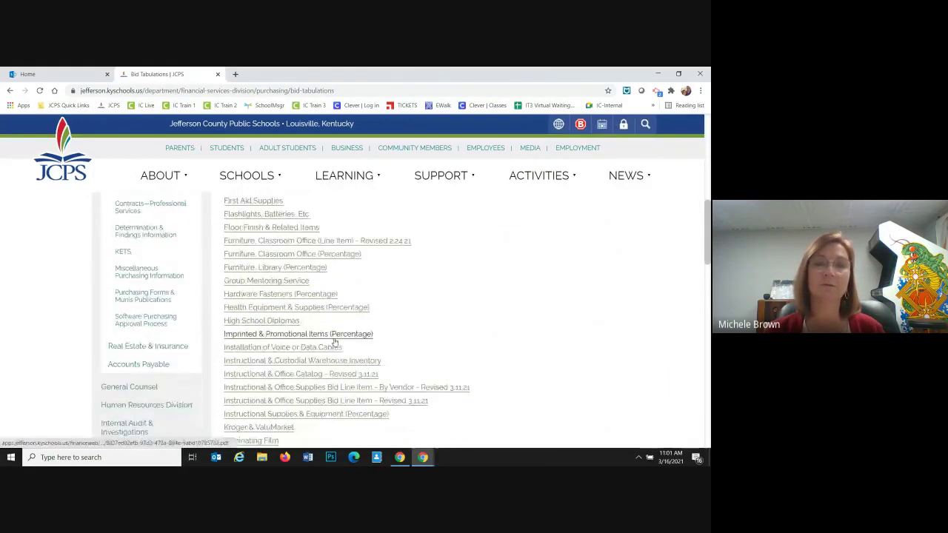
pyautogui.scroll(-2, 337, 341)
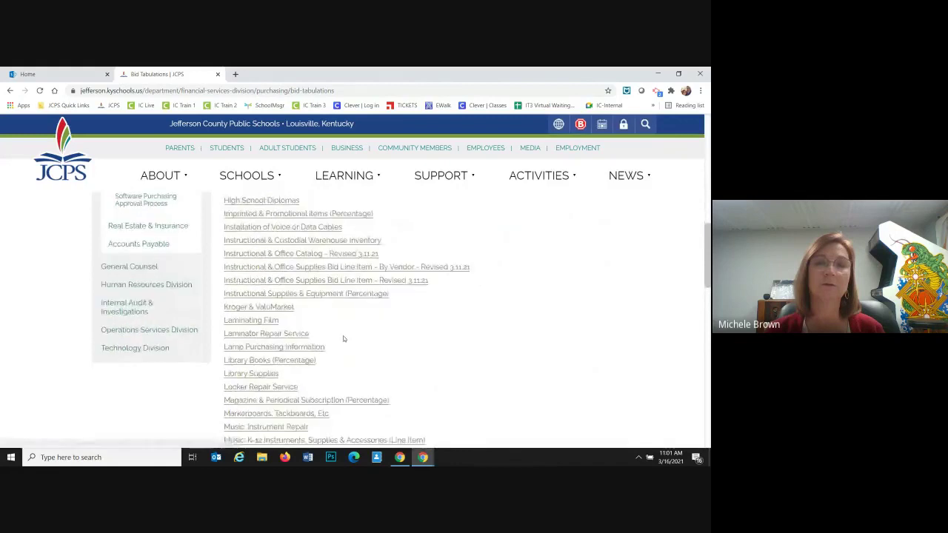
pyautogui.scroll(-1, 343, 337)
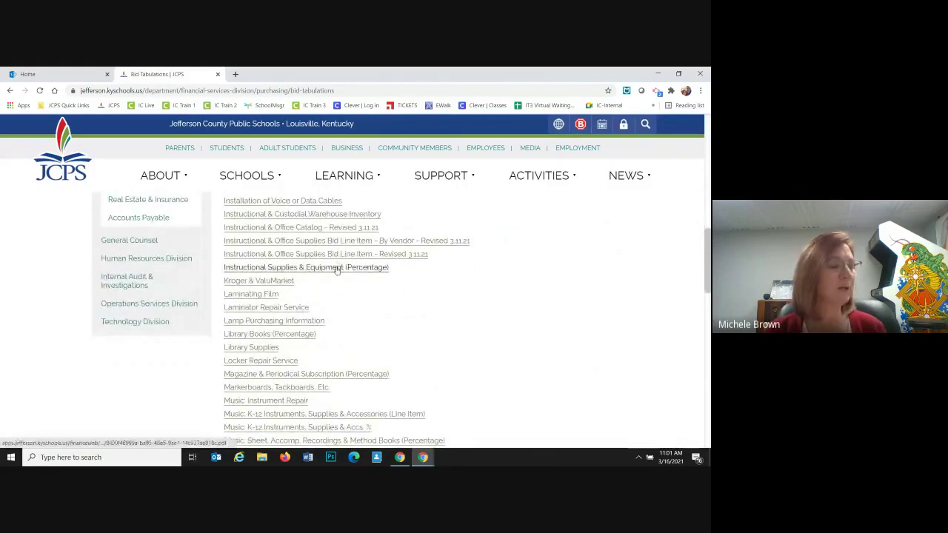
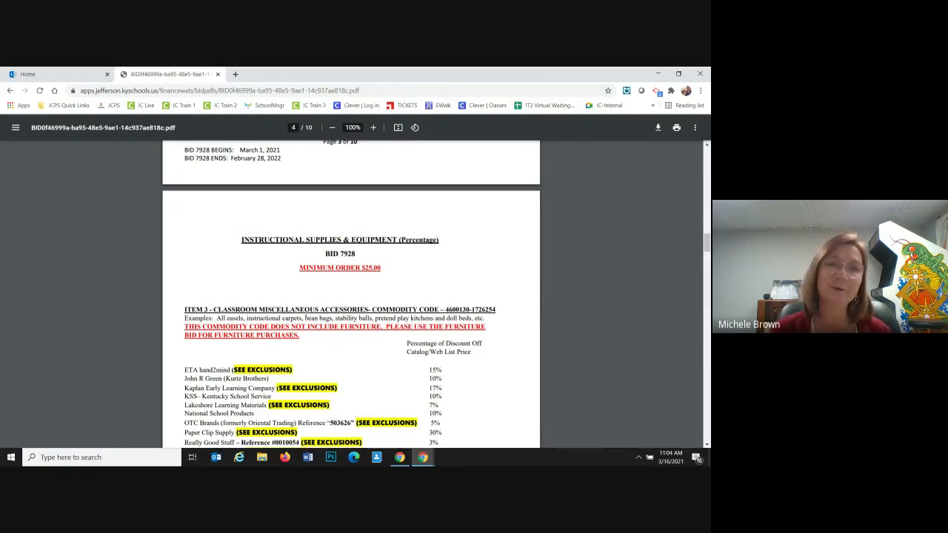
# Examine the vendor discounts and exclusions for Item 4, Teaching Aids & Supplies, in the percentage bid
pyautogui.scroll(-10, 305, 315)
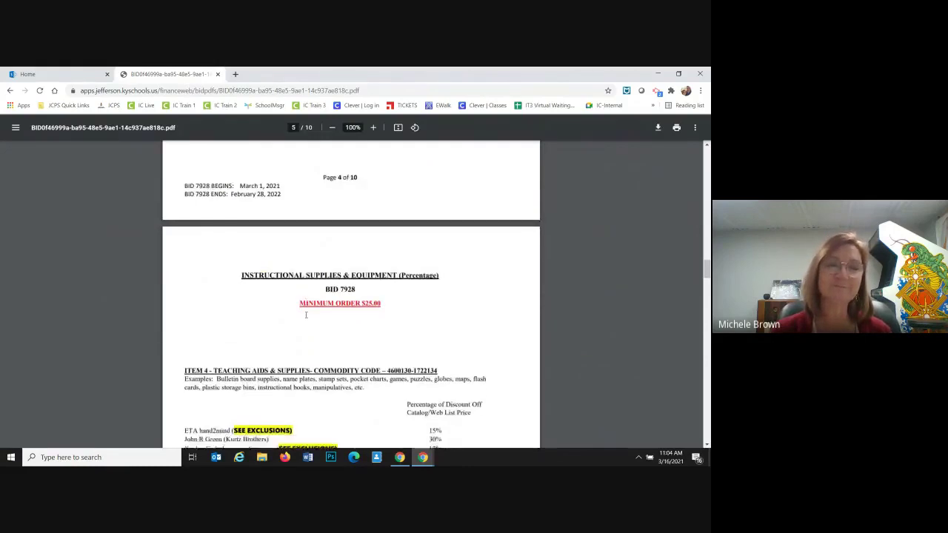
pyautogui.scroll(-2, 305, 315)
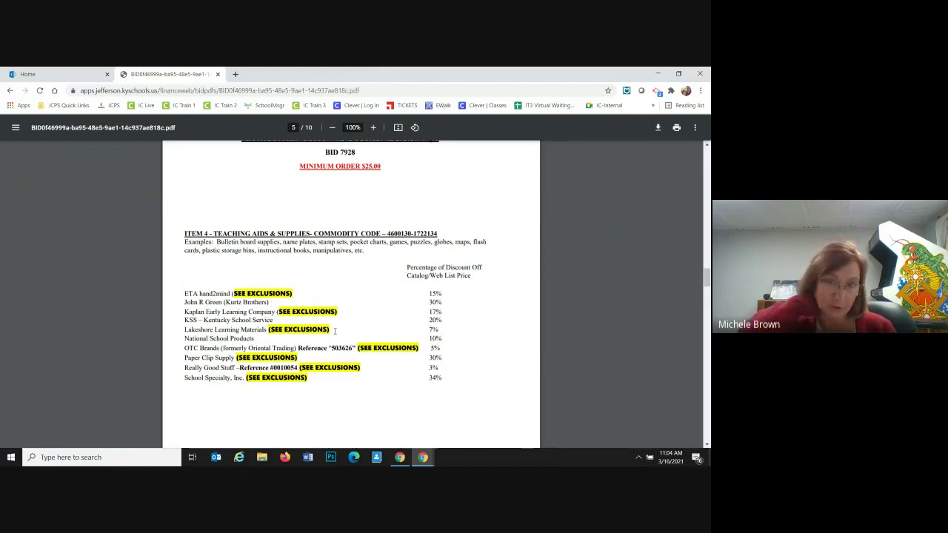
pyautogui.scroll(-1, 334, 331)
pyautogui.scroll(-1, 335, 331)
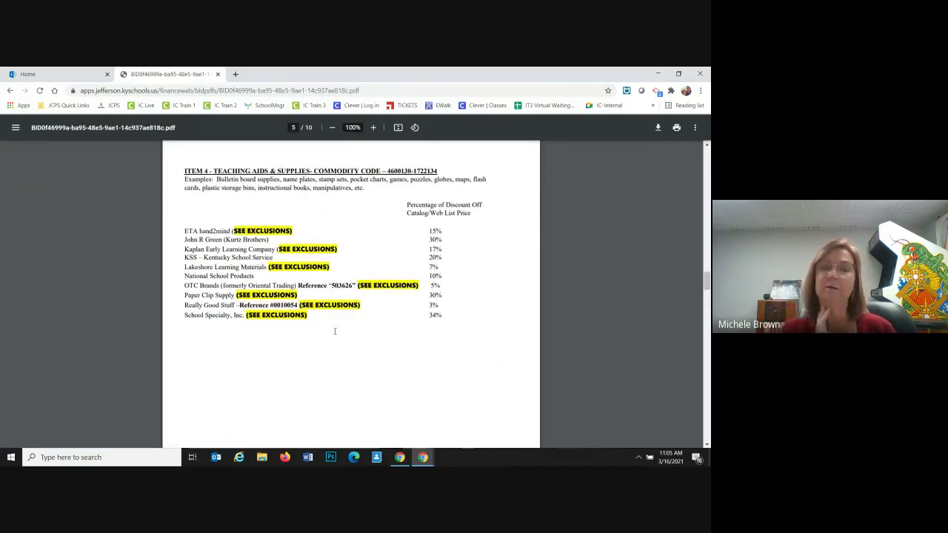
pyautogui.scroll(-1, 335, 331)
pyautogui.scroll(1, 335, 331)
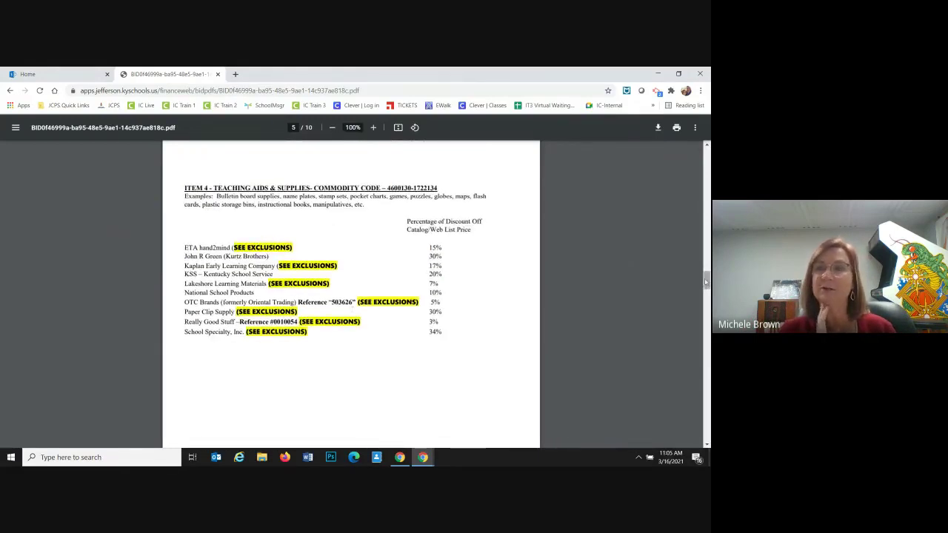
# Review the vendor URL, email and login information on the last page of the percentage bid
pyautogui.moveTo(707, 281); pyautogui.dragTo(697, 449)
pyautogui.scroll(5, 694, 427)
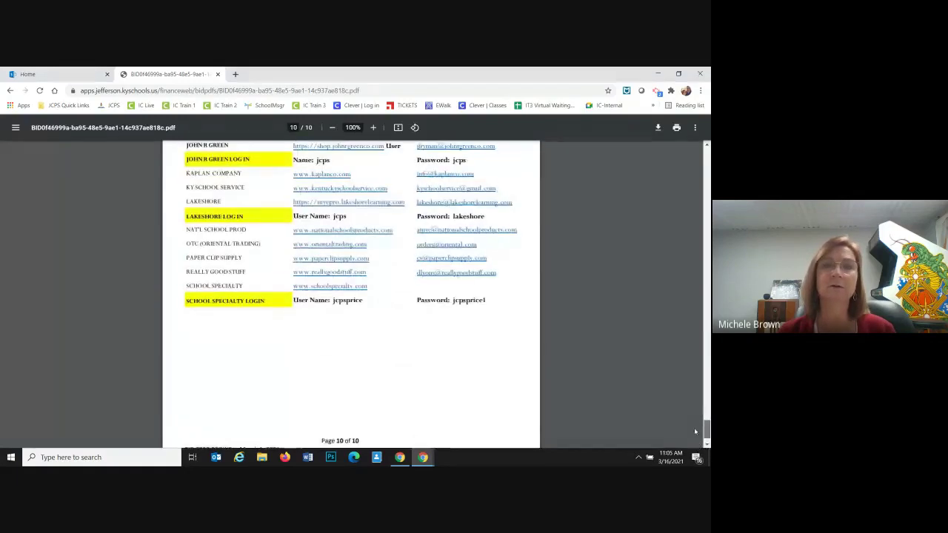
pyautogui.scroll(-1, 694, 420)
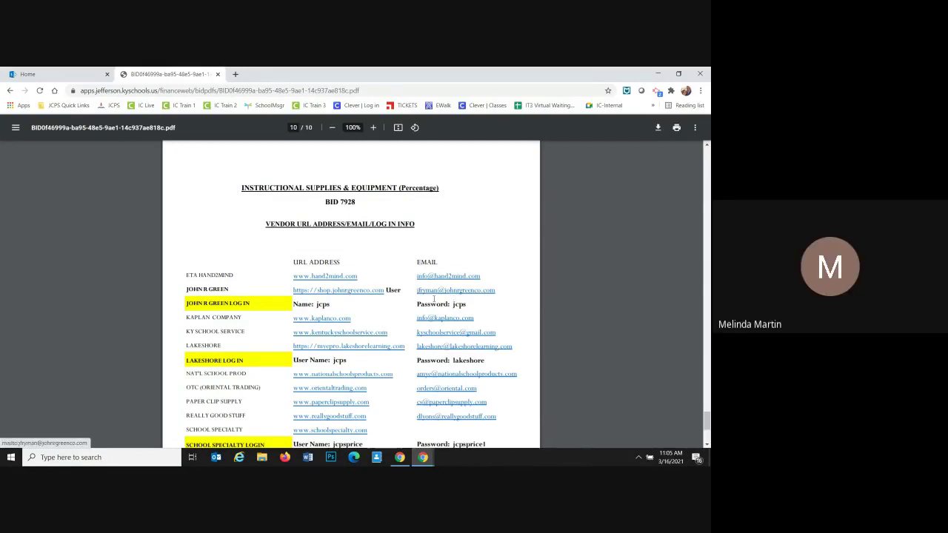
# Open the John R Green shop site from the bid's vendor list and check the generic login's account options
pyautogui.click(348, 292)
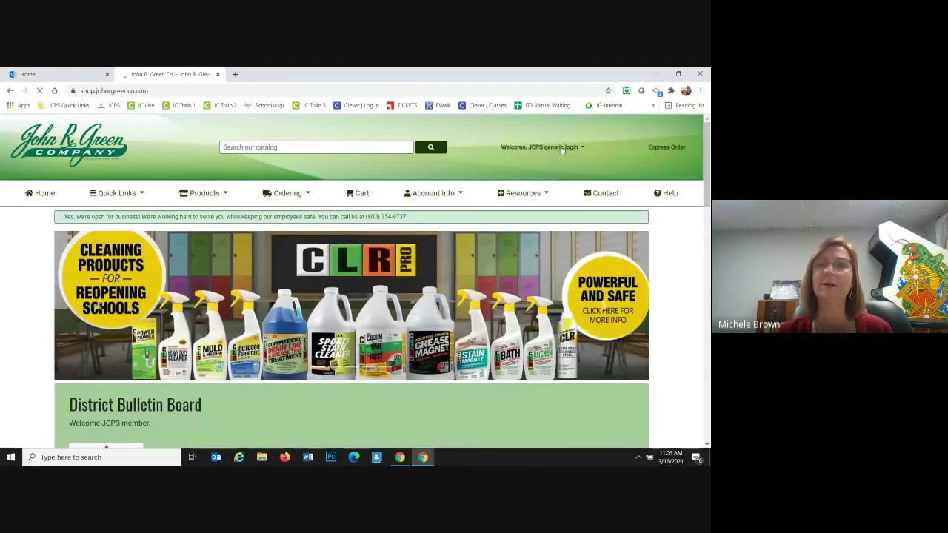
pyautogui.click(561, 148)
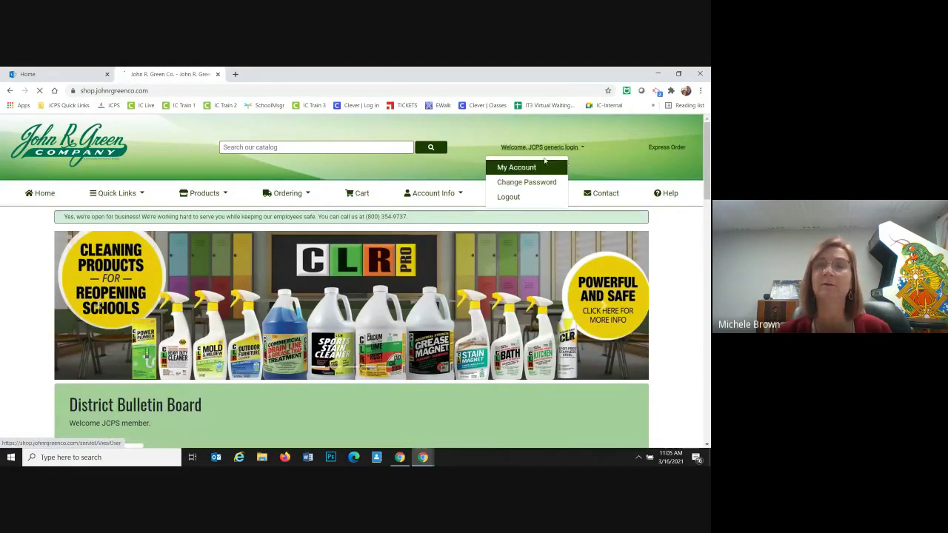
pyautogui.click(554, 148)
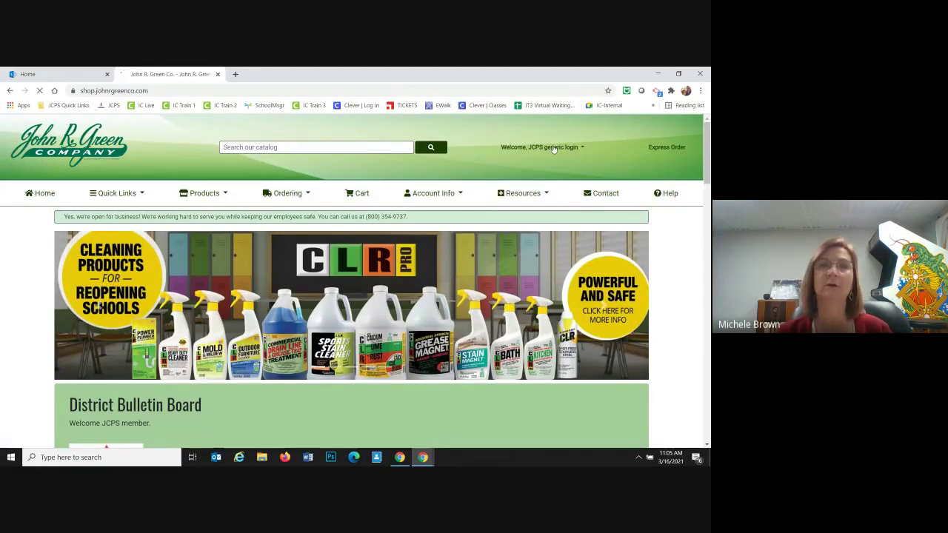
# Search the John R. Green catalog for "STORAGE BINS"
pyautogui.click(282, 147)
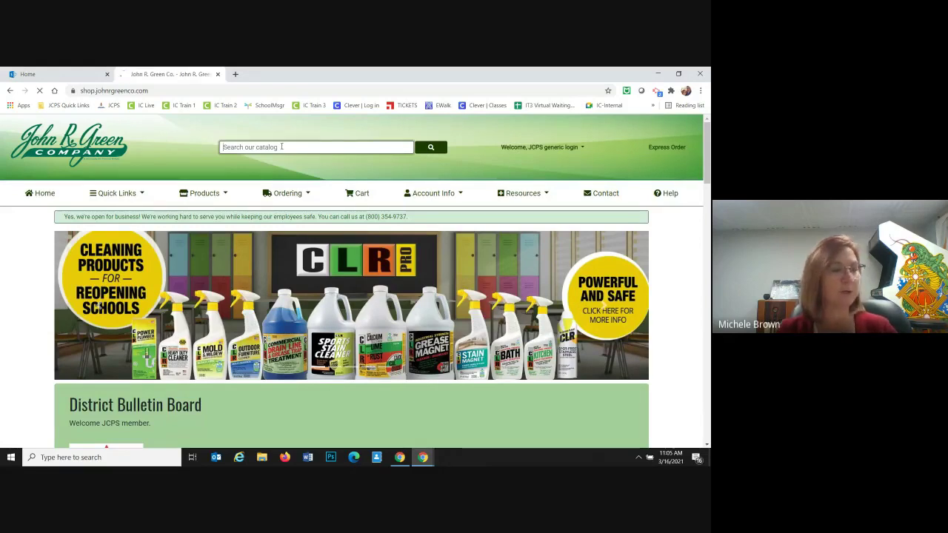
pyautogui.write('STO')
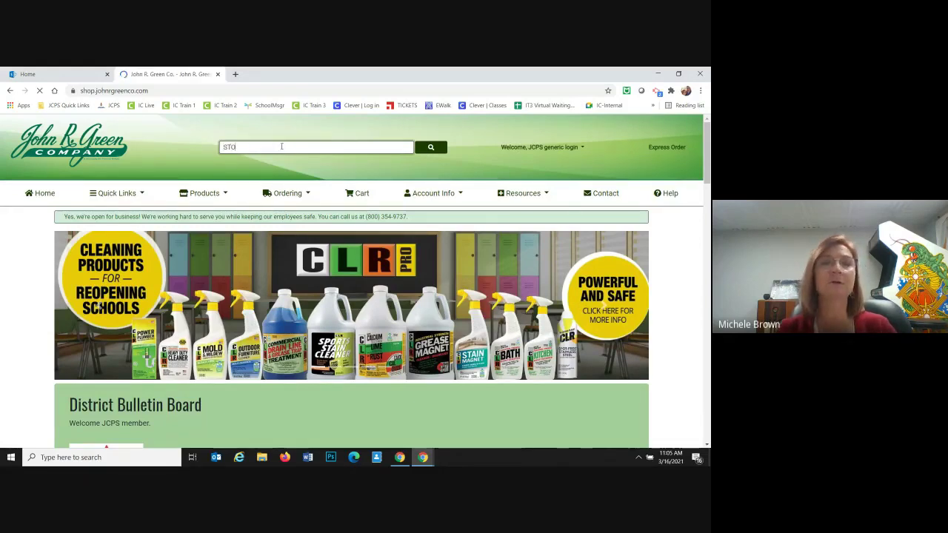
pyautogui.write('RAGE BINS')
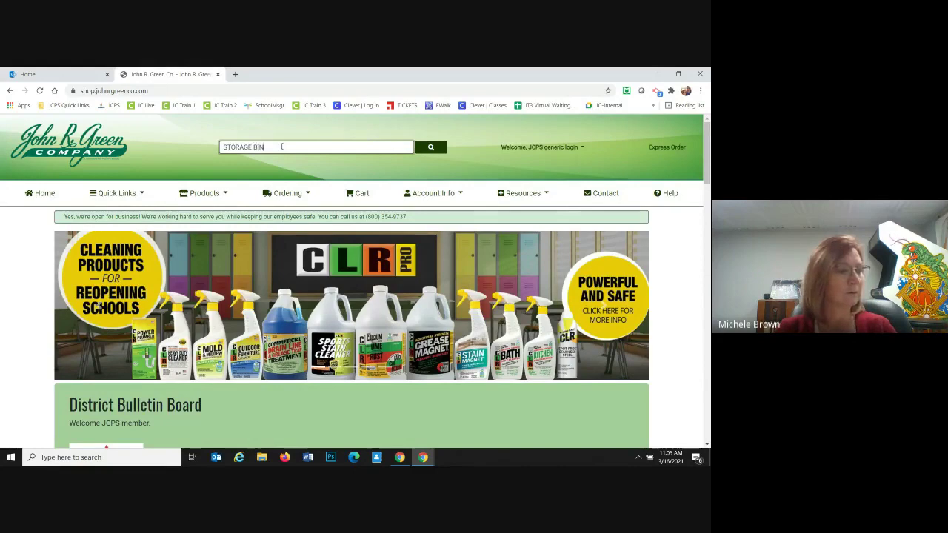
pyautogui.press('Return')
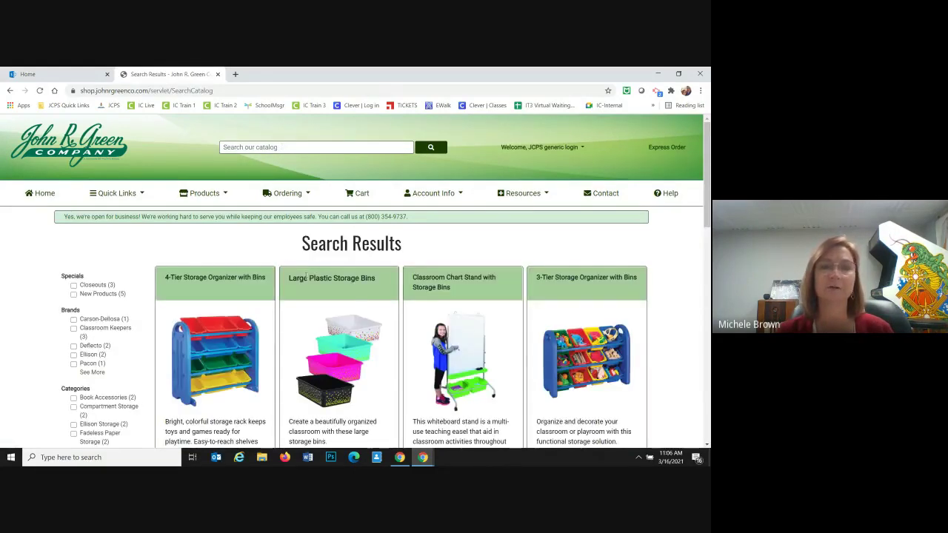
# Look through the storage bin search results, comparing the products and their discounted prices
pyautogui.scroll(-2, 321, 298)
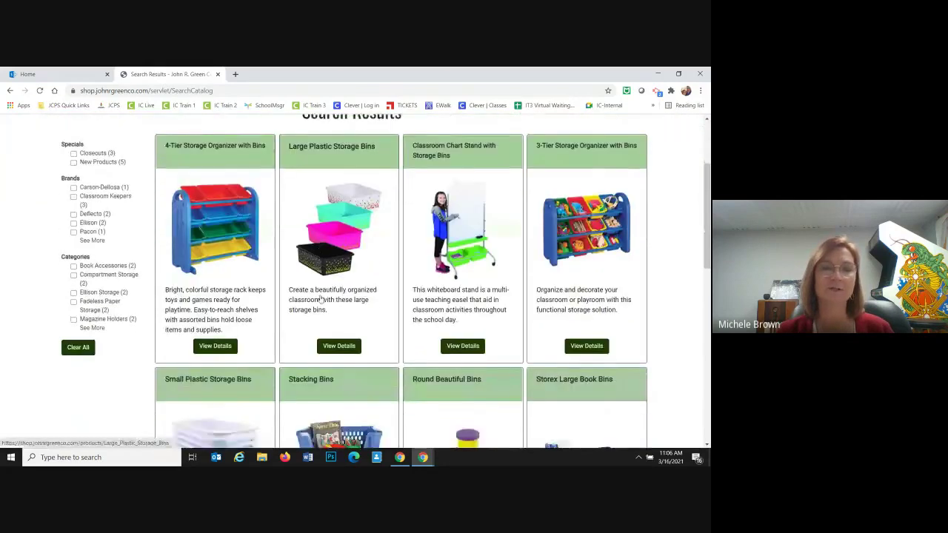
pyautogui.scroll(-2, 321, 298)
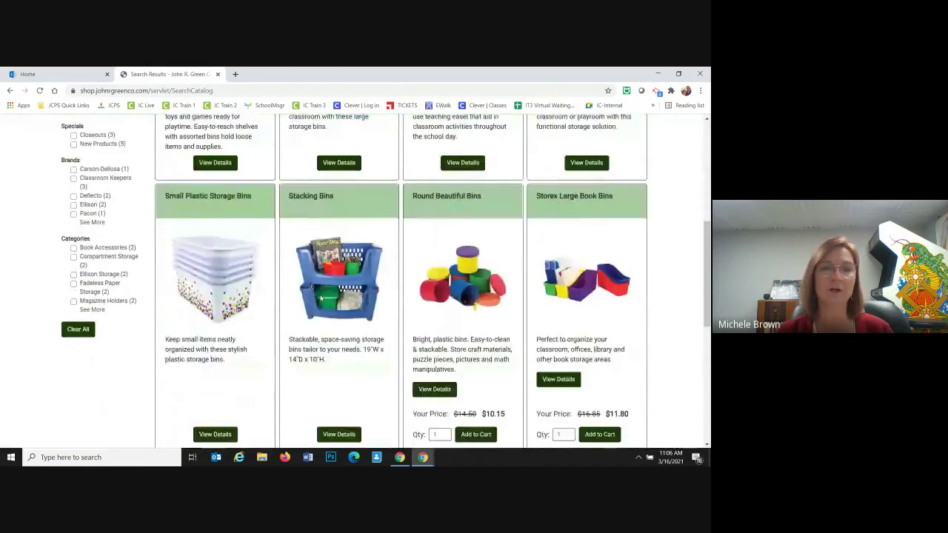
pyautogui.scroll(-3, 321, 298)
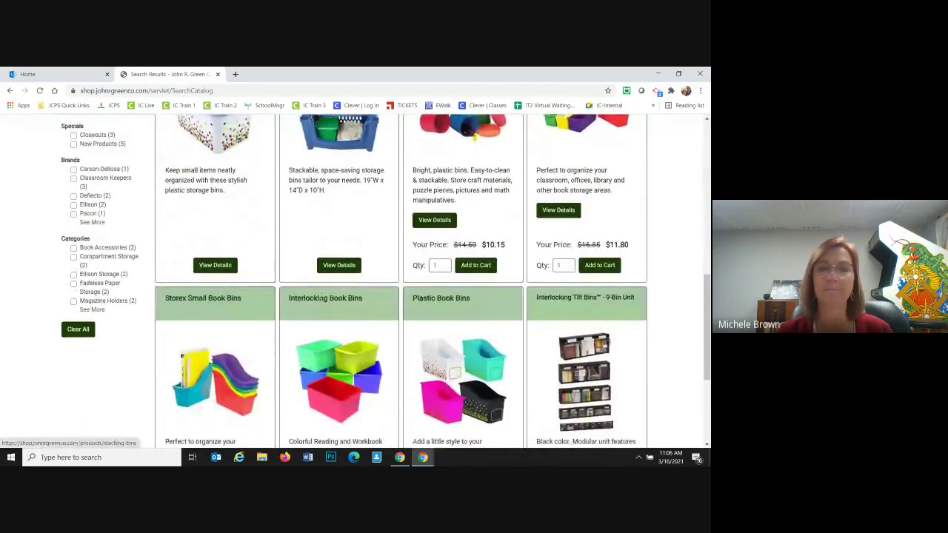
pyautogui.scroll(-2, 320, 296)
pyautogui.scroll(2, 320, 296)
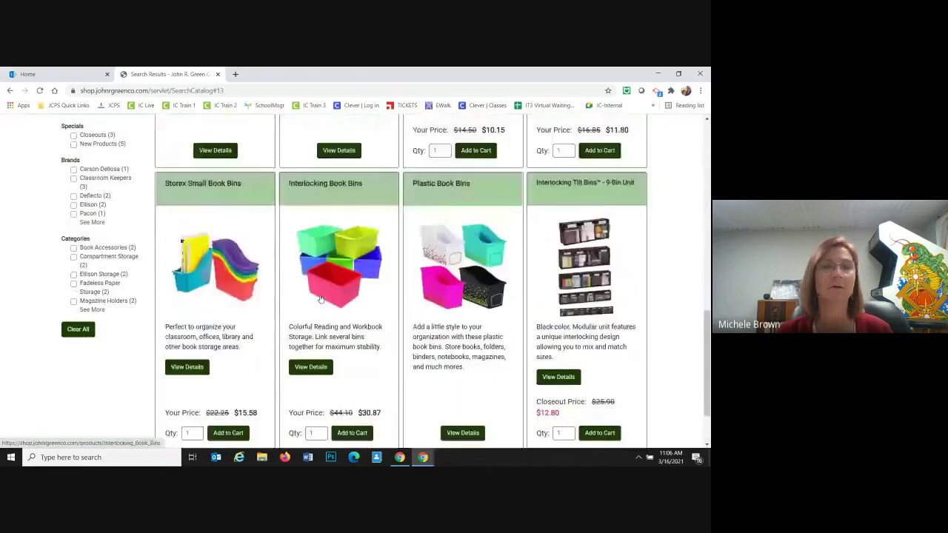
pyautogui.scroll(2, 320, 299)
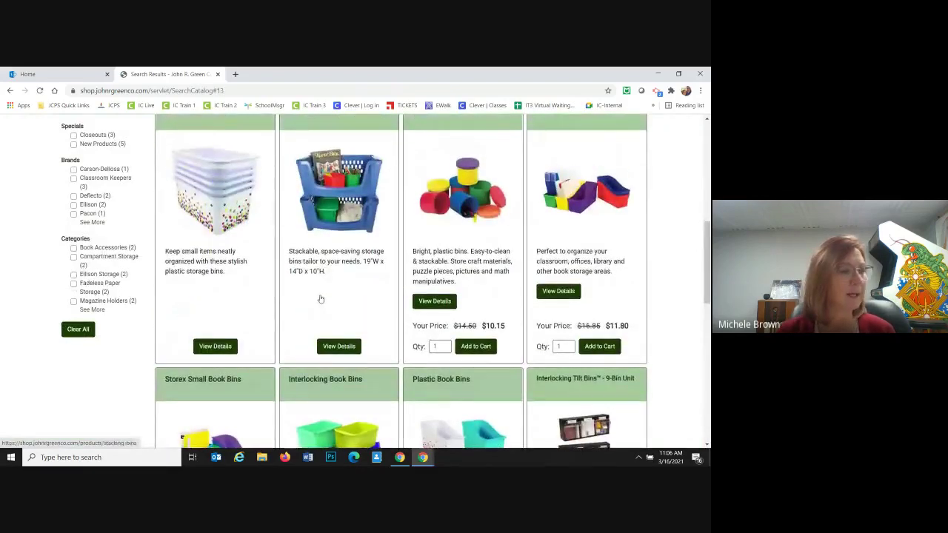
pyautogui.scroll(1, 321, 299)
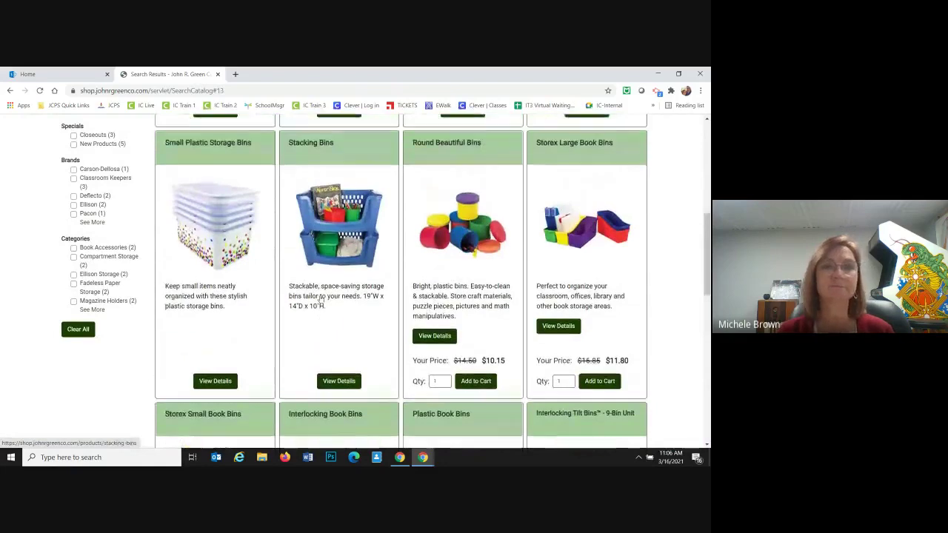
pyautogui.scroll(3, 321, 298)
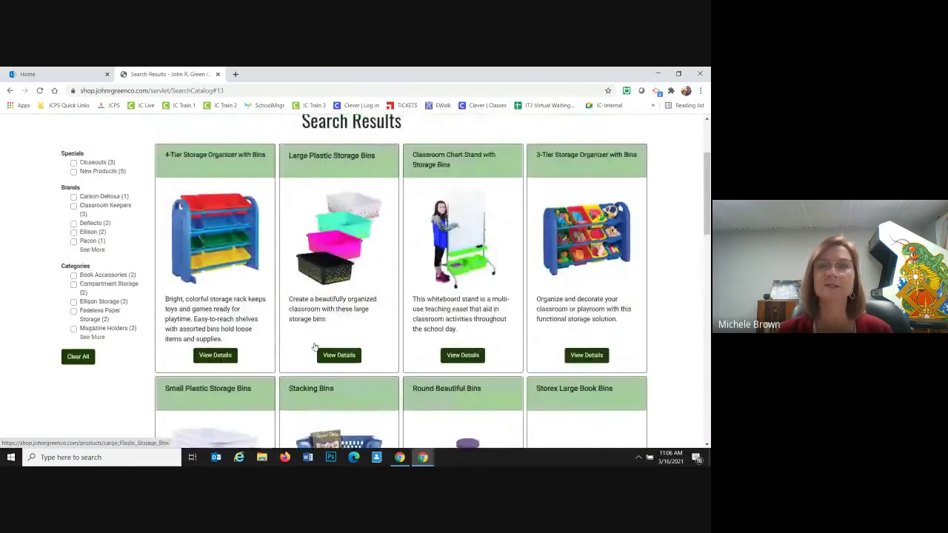
pyautogui.scroll(1, 314, 347)
pyautogui.scroll(-1, 314, 347)
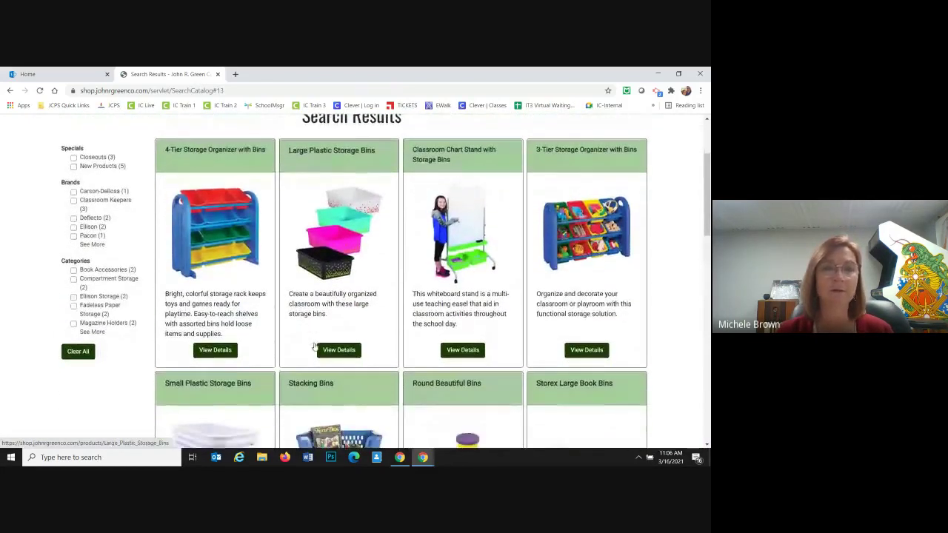
pyautogui.scroll(2, 314, 347)
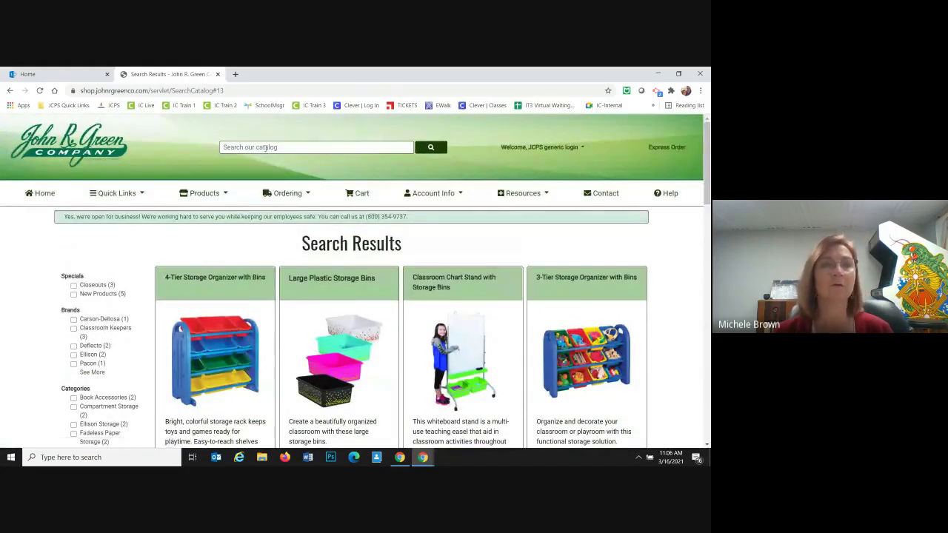
# Narrow the catalog search to "STORAGE BIN WITH LIDS"
pyautogui.click(265, 148)
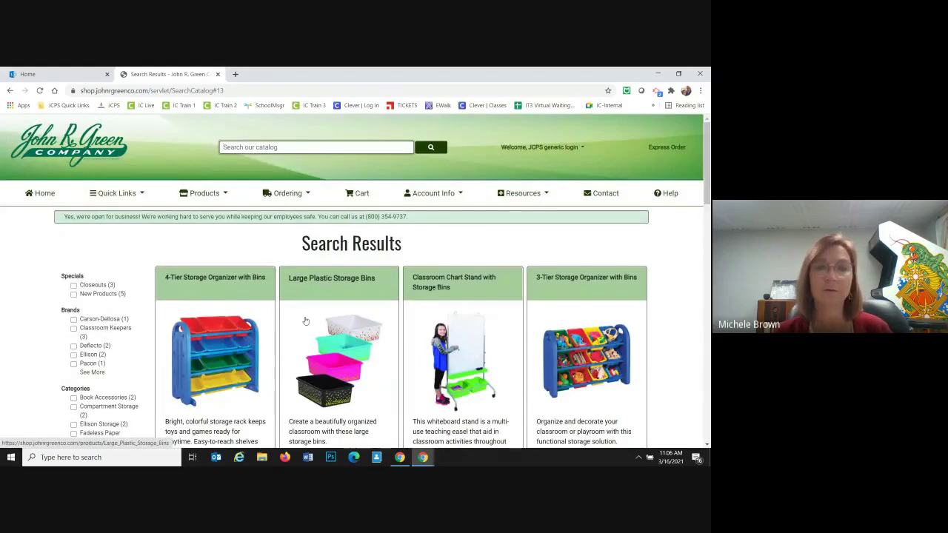
pyautogui.scroll(-1, 306, 320)
pyautogui.scroll(1, 306, 320)
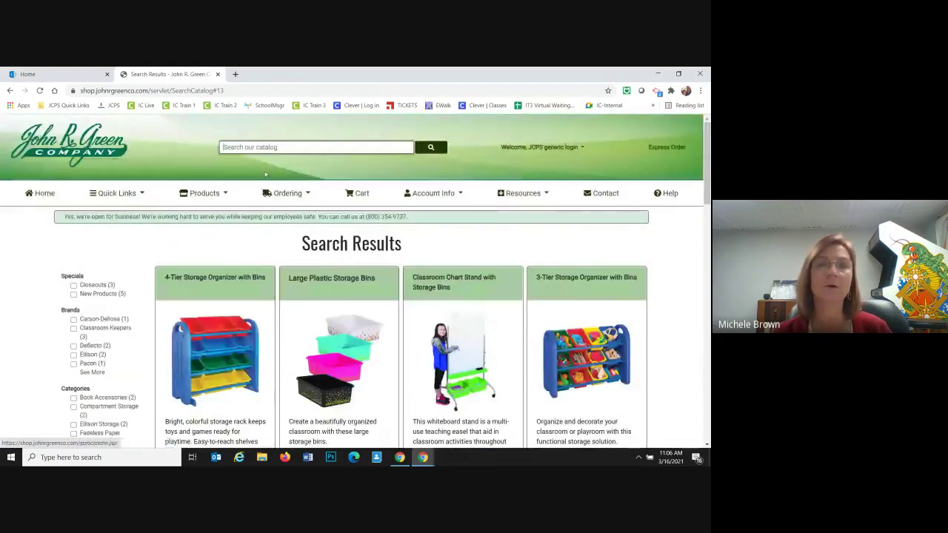
pyautogui.write('STOR')
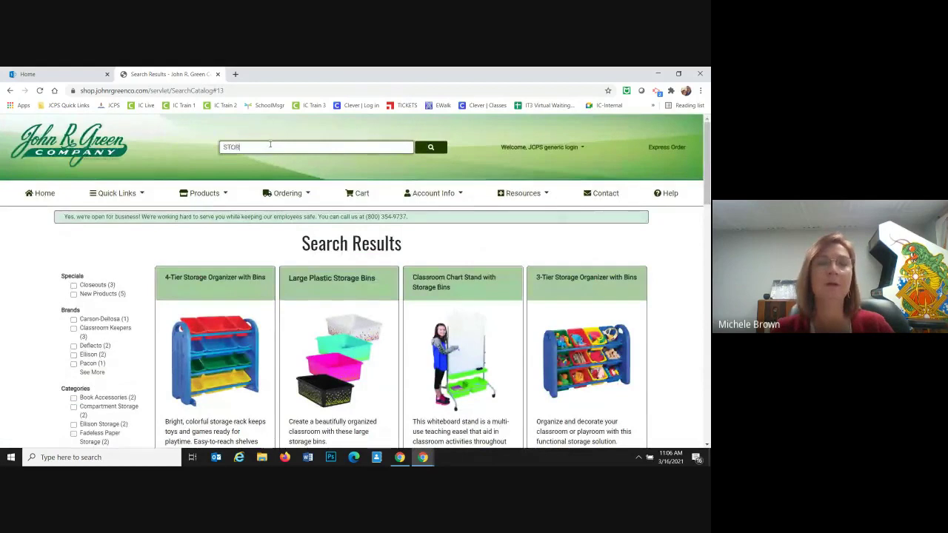
pyautogui.write('AGE BIN WITH LIDS')
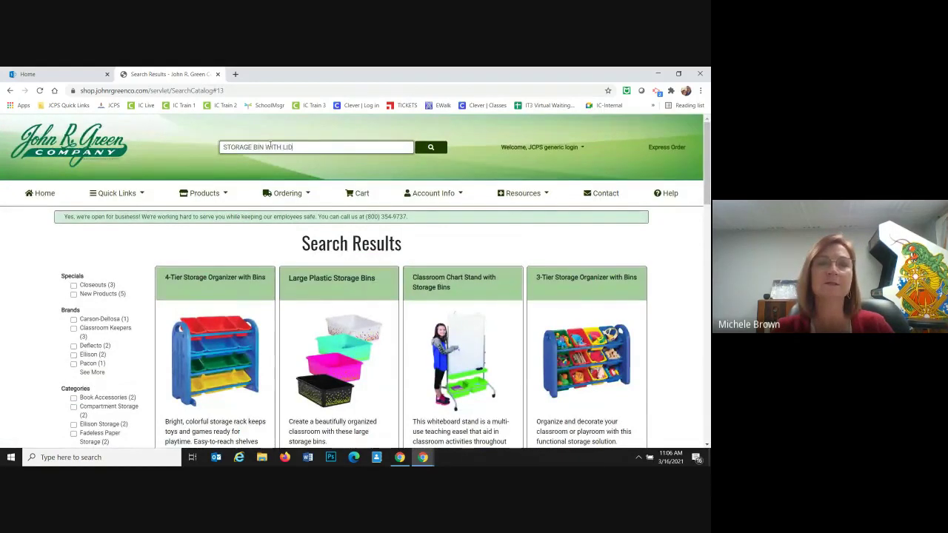
pyautogui.press('Return')
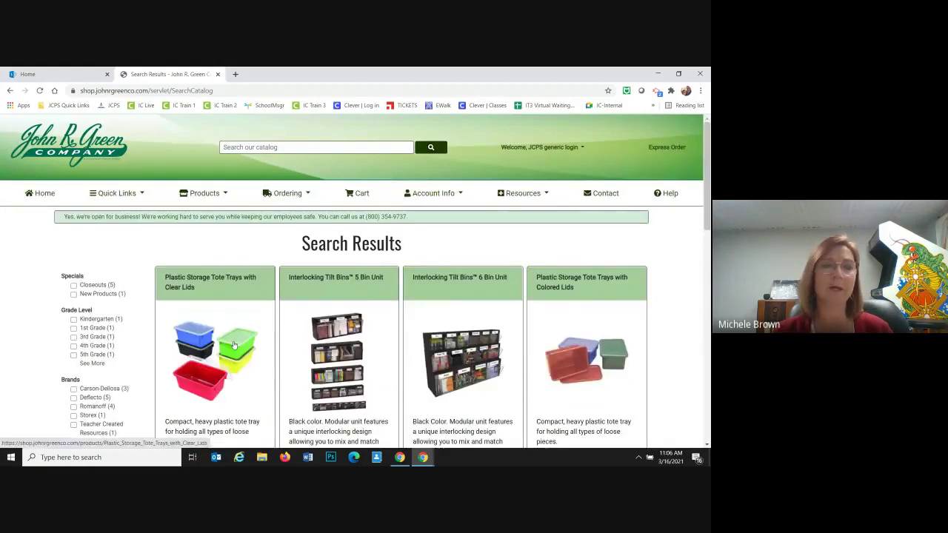
# Find Plastic Storage Tote Trays with Clear Lids in the results and open the product details
pyautogui.scroll(-1, 235, 345)
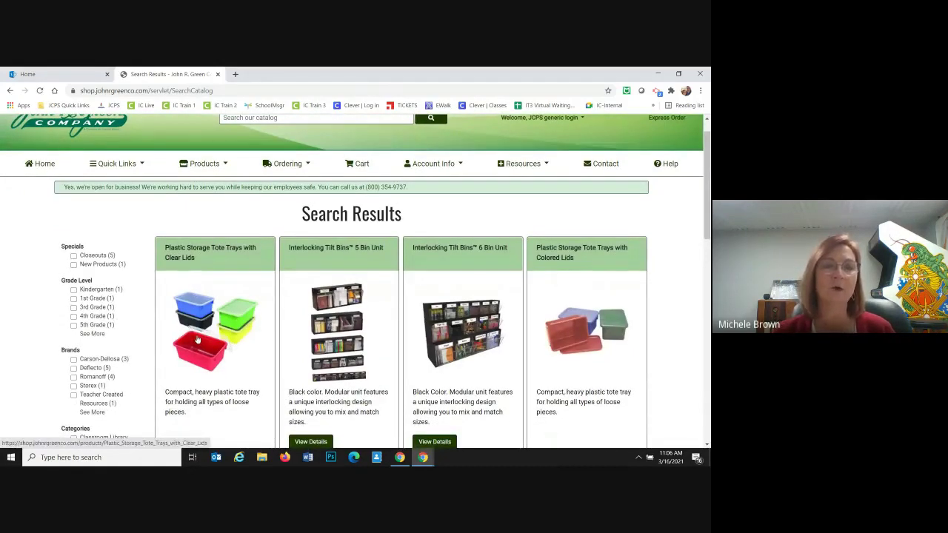
pyautogui.scroll(-1, 197, 340)
pyautogui.scroll(-1, 200, 348)
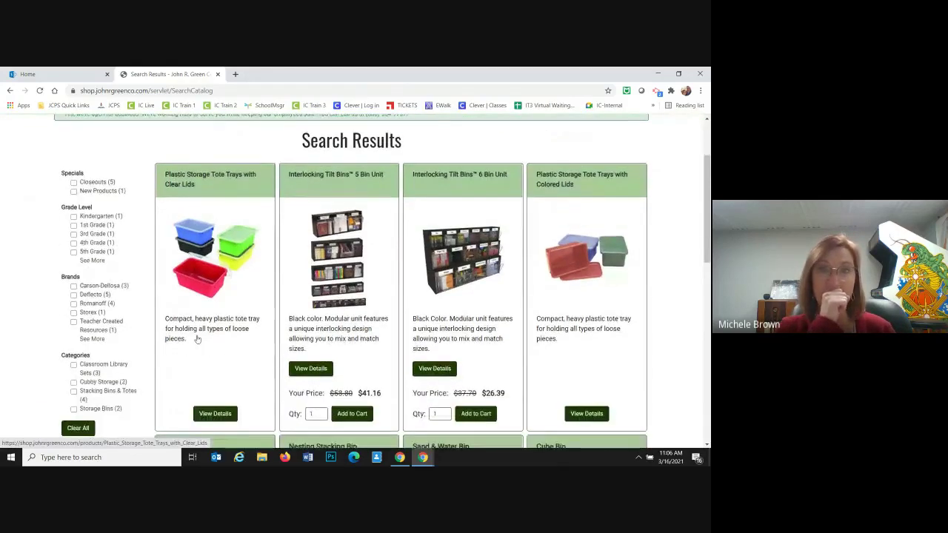
pyautogui.click(206, 417)
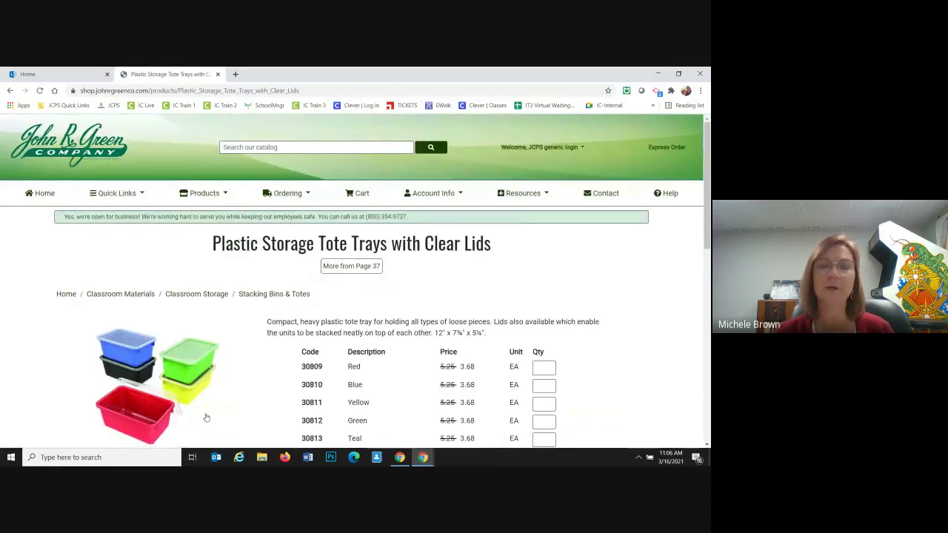
# Review the item codes, colors, list prices and discounted prices of the tote trays and clear lid
pyautogui.scroll(-1, 336, 359)
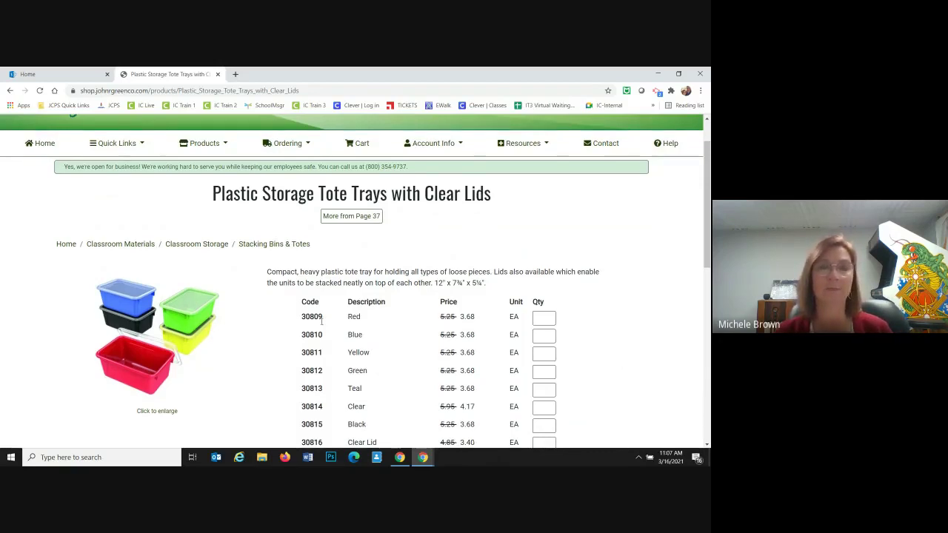
pyautogui.scroll(-1, 322, 320)
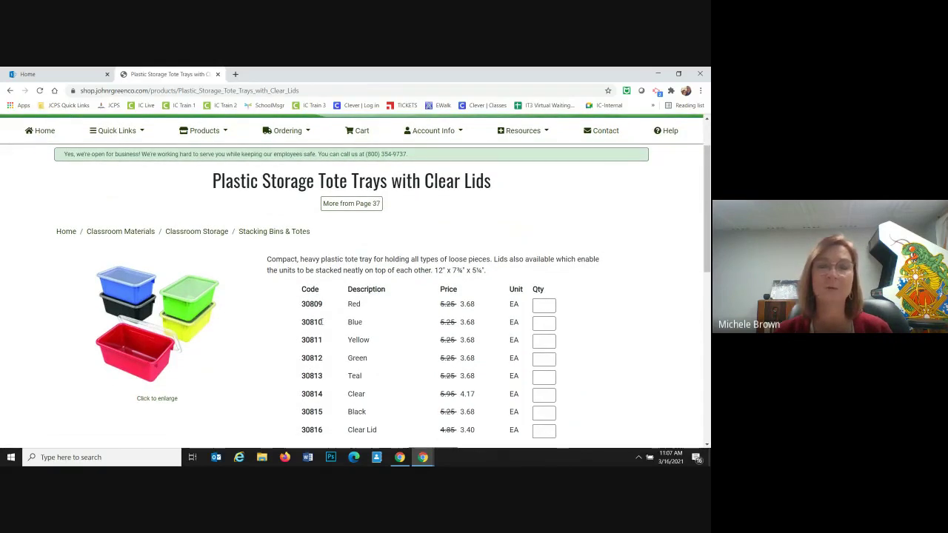
pyautogui.scroll(-1, 322, 320)
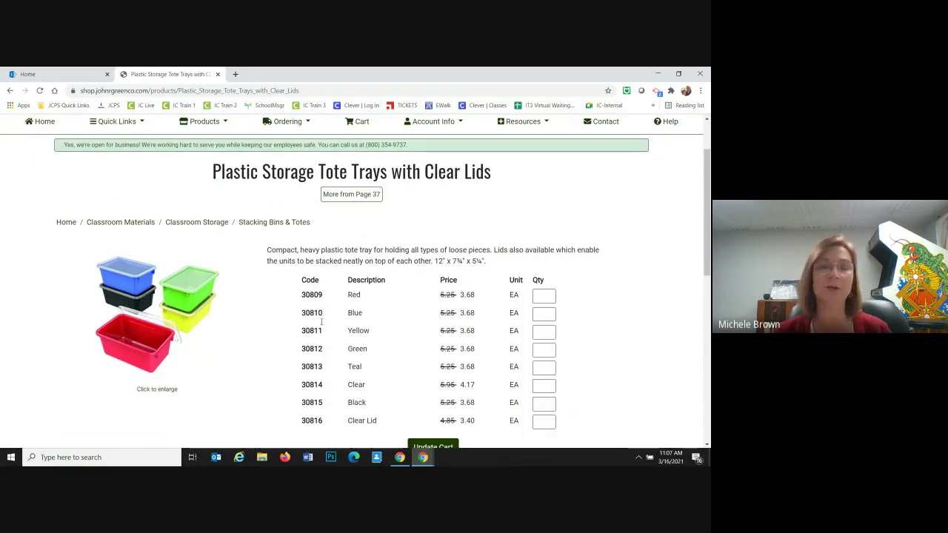
pyautogui.scroll(1, 321, 320)
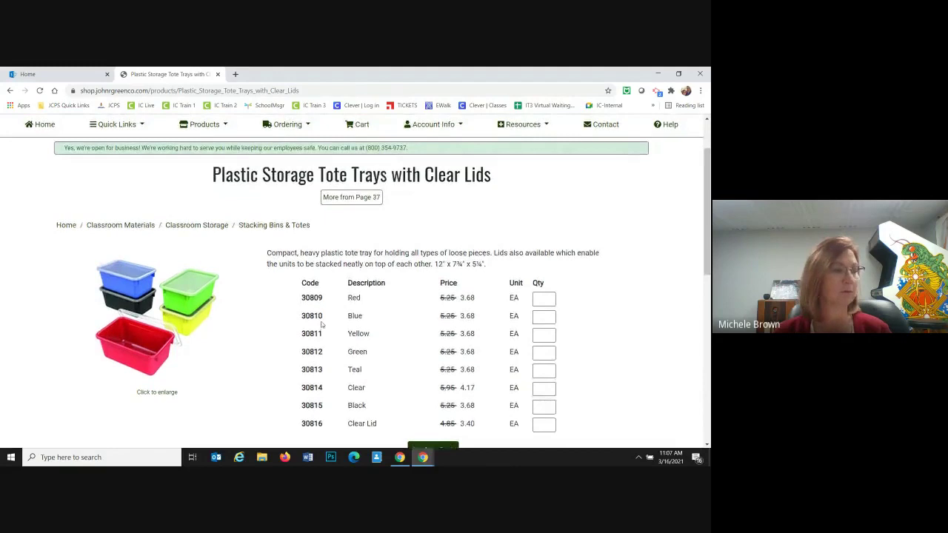
pyautogui.scroll(-1, 321, 324)
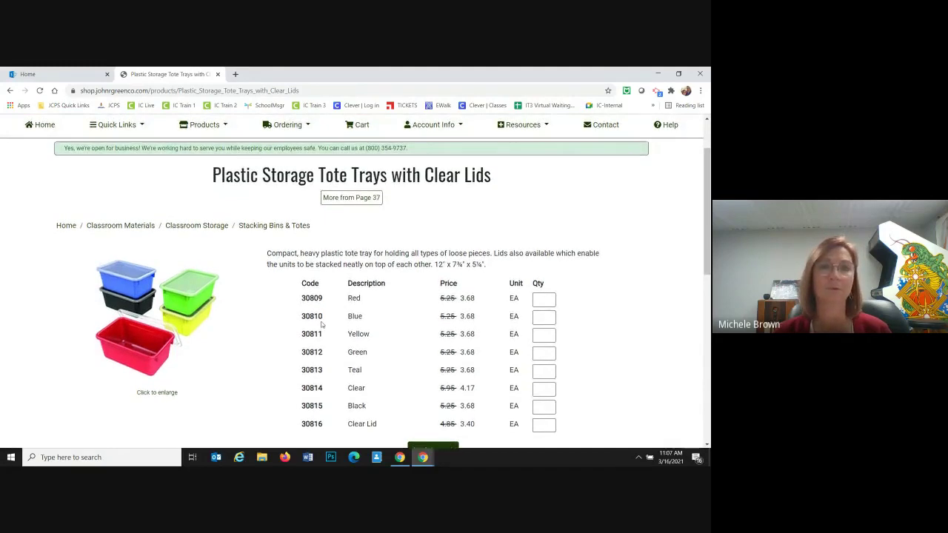
# Search the catalog for "TIME TRACKER"
pyautogui.scroll(1, 321, 323)
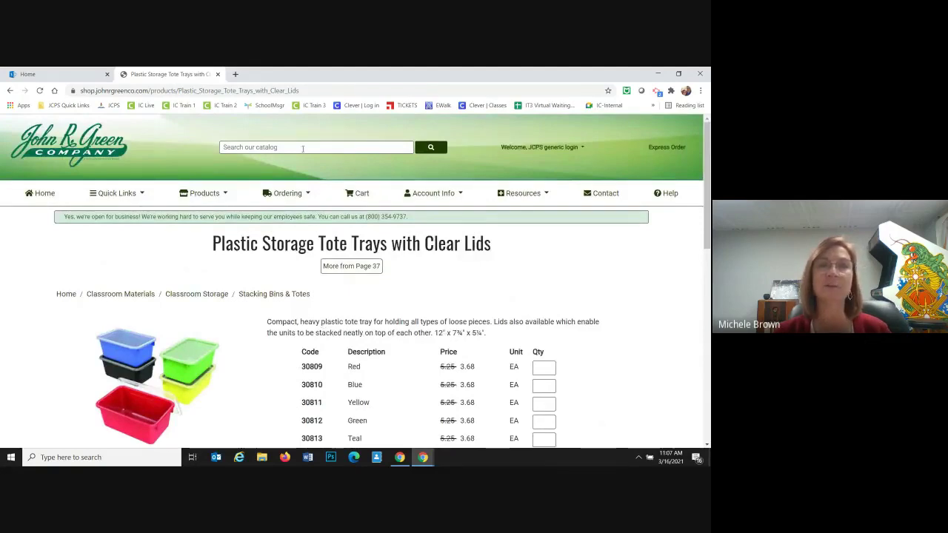
pyautogui.click(302, 148)
pyautogui.write('tIME TRACKE')
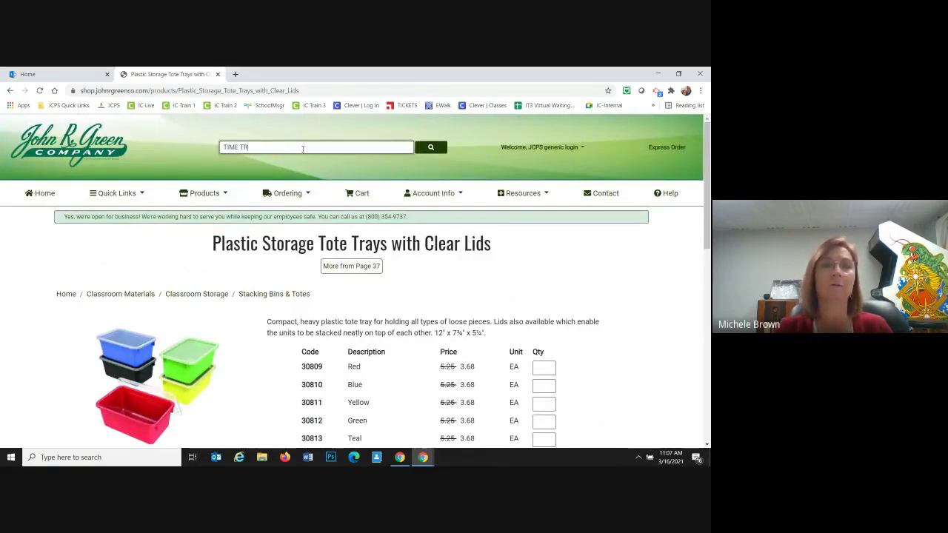
pyautogui.write('R')
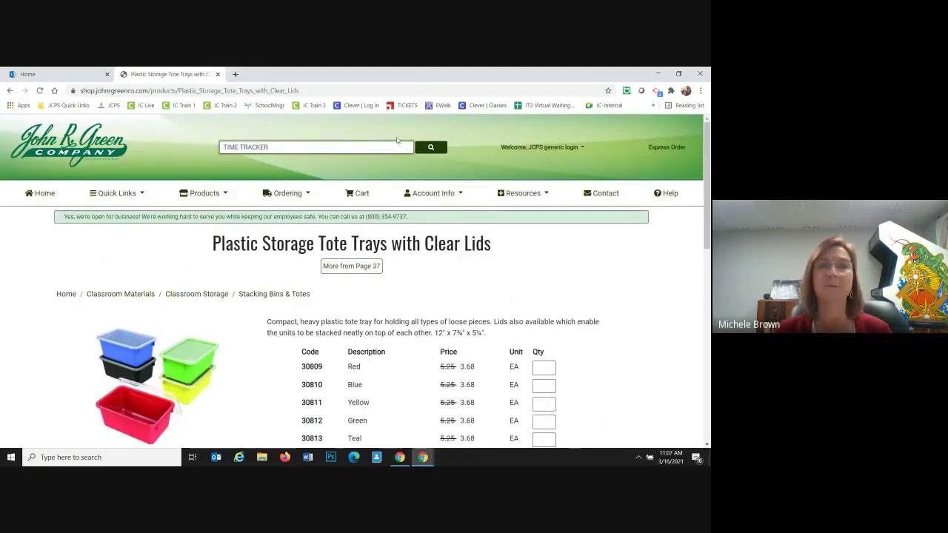
pyautogui.click(428, 148)
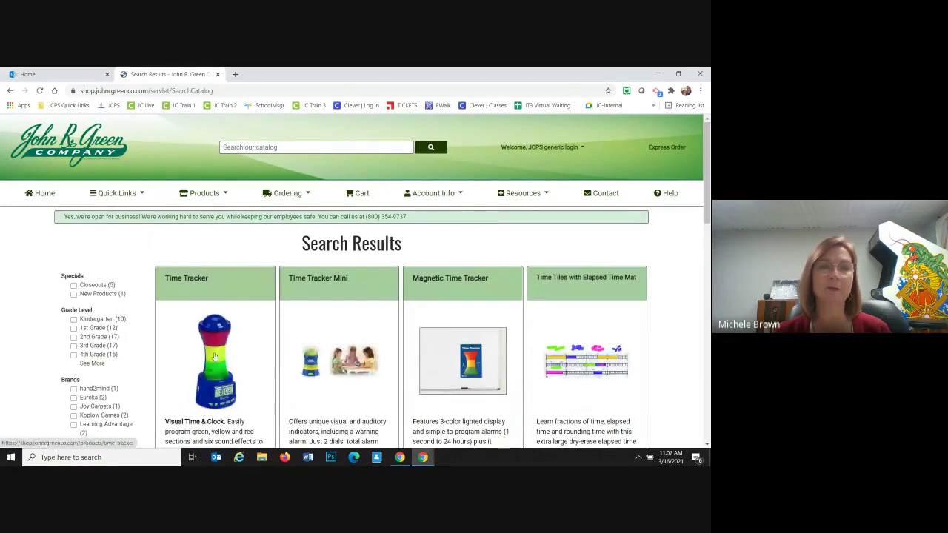
# Open the details of the Time Tracker visual timer and review its item codes, discounted prices and discount note
pyautogui.scroll(-2, 215, 358)
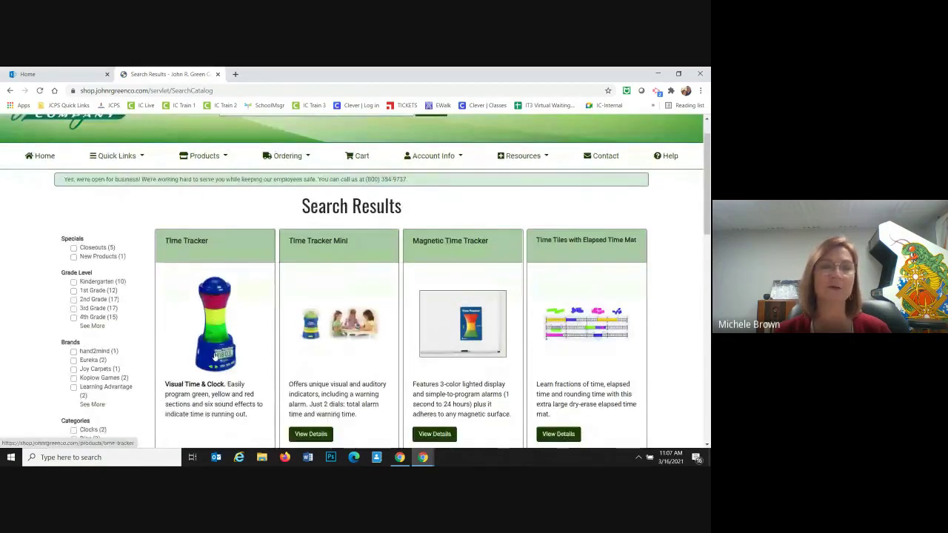
pyautogui.scroll(-1, 215, 358)
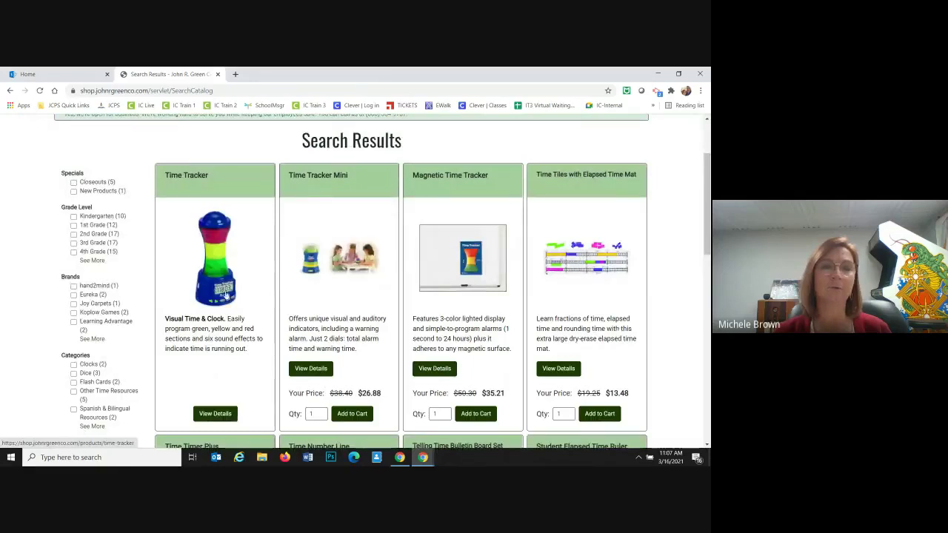
pyautogui.click(214, 415)
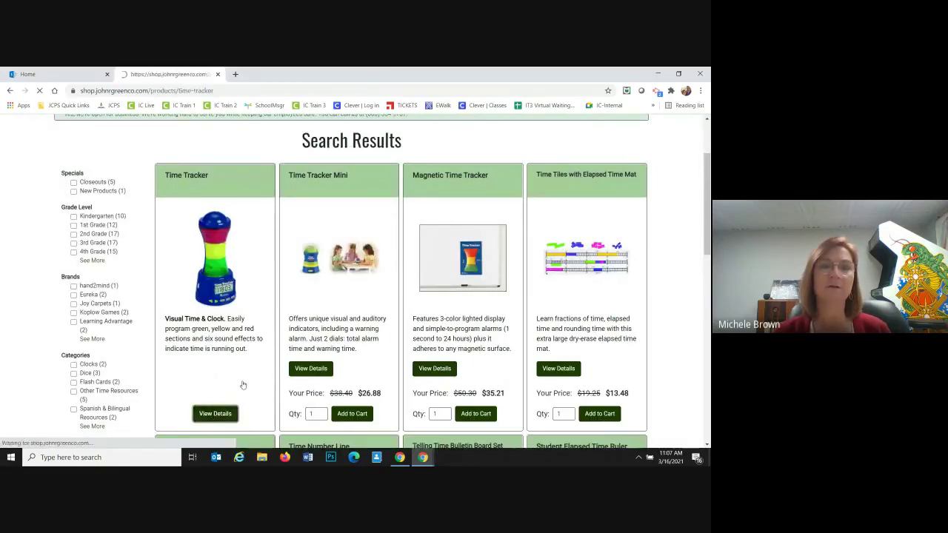
pyautogui.scroll(-1, 244, 384)
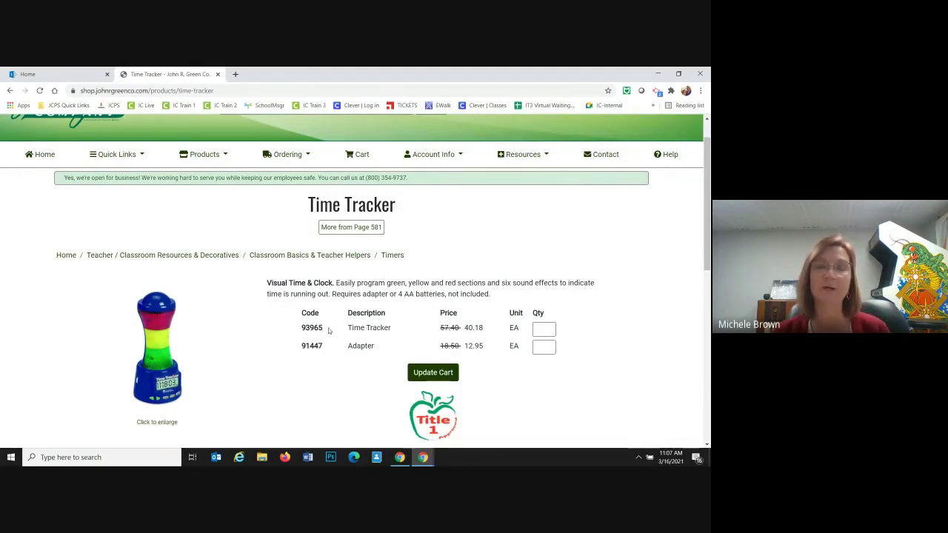
pyautogui.scroll(-1, 411, 274)
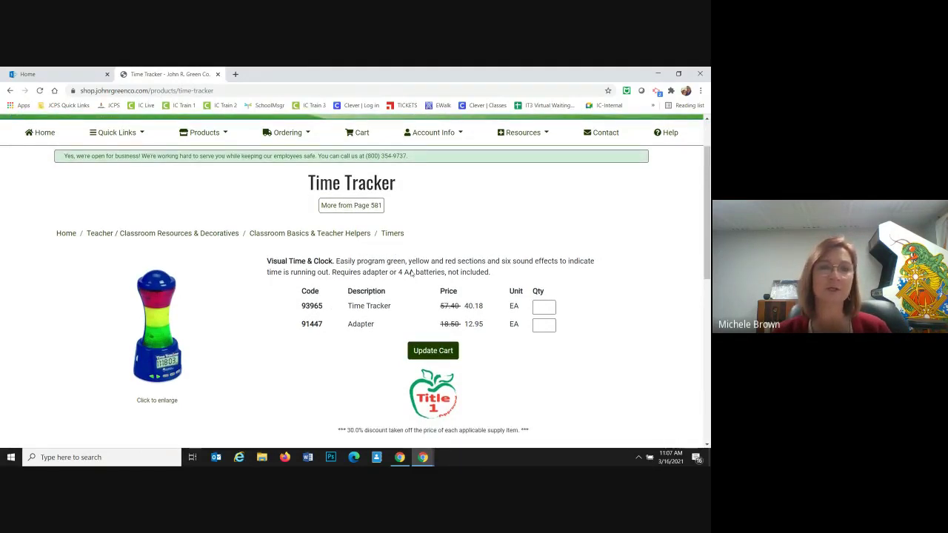
pyautogui.scroll(-2, 411, 273)
pyautogui.scroll(1, 411, 273)
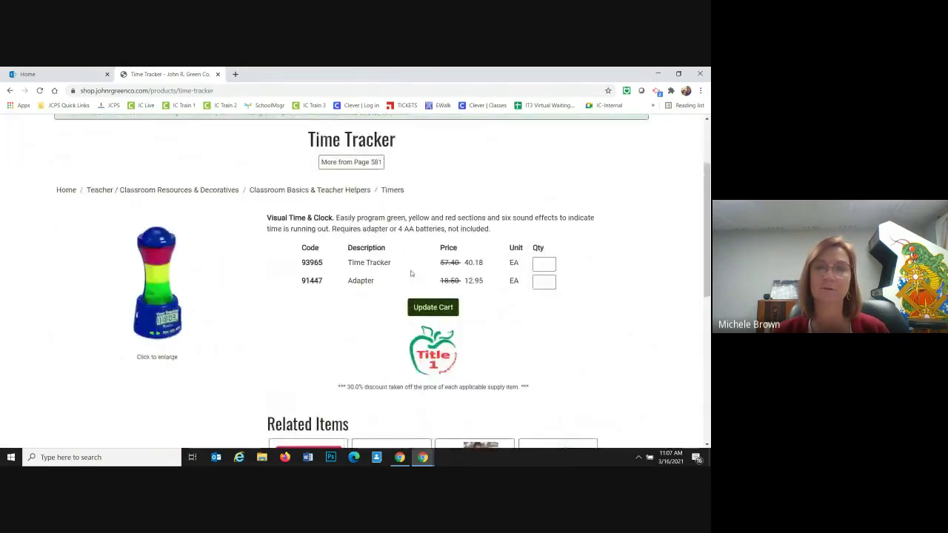
pyautogui.scroll(1, 411, 273)
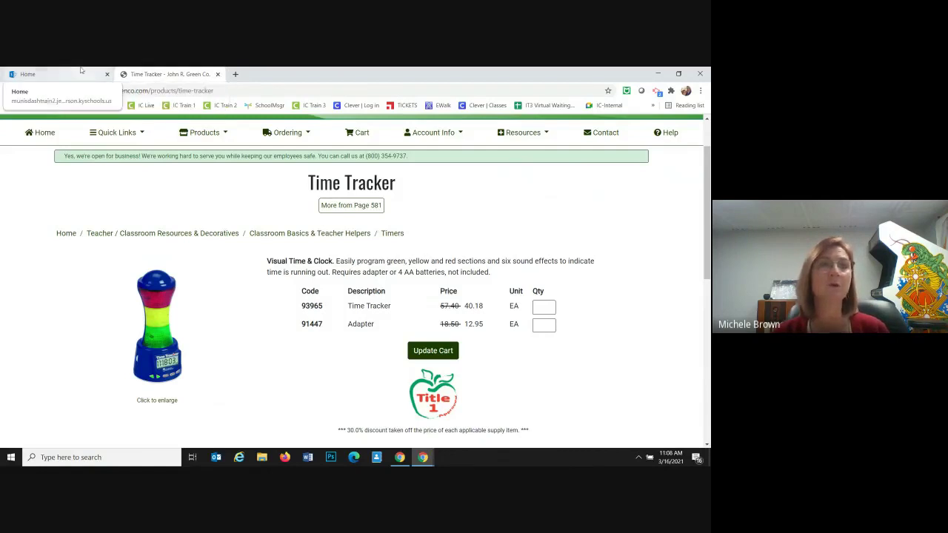
# Switch to Munis and add a new requisition in Requisition Entry for Dept/Loc 081
pyautogui.click(55, 77)
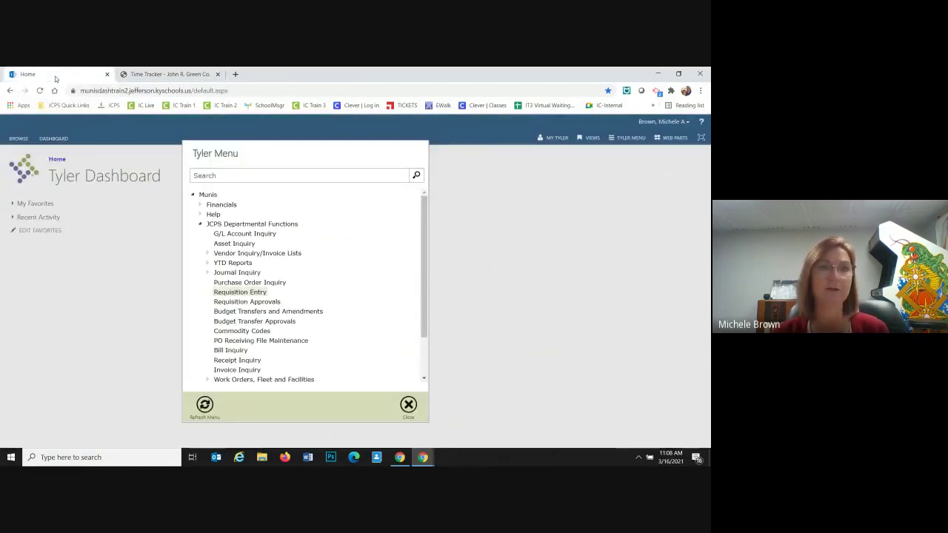
pyautogui.click(237, 293)
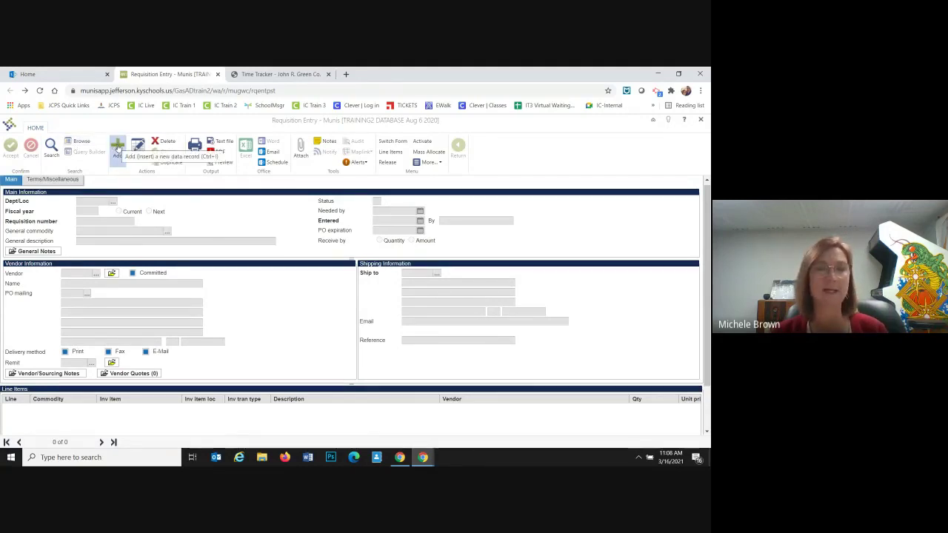
pyautogui.click(117, 147)
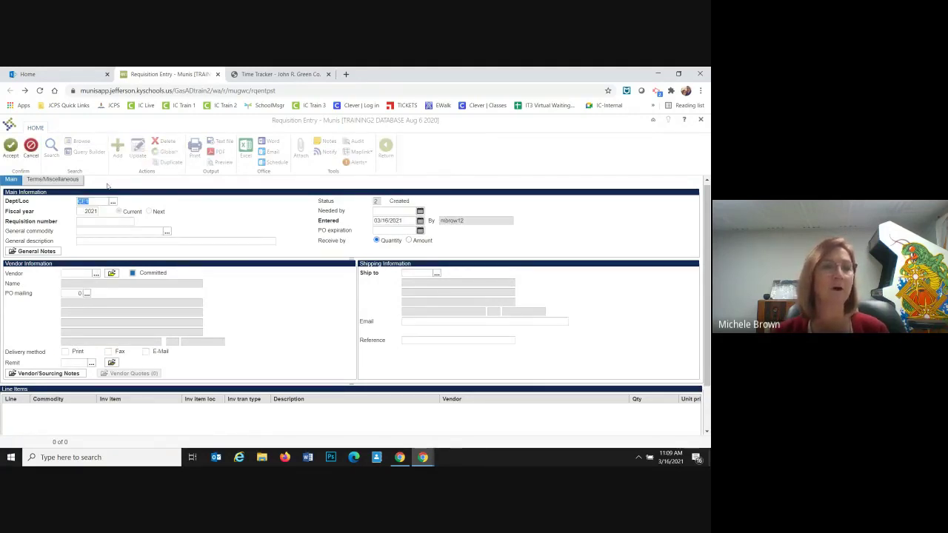
pyautogui.write('081')
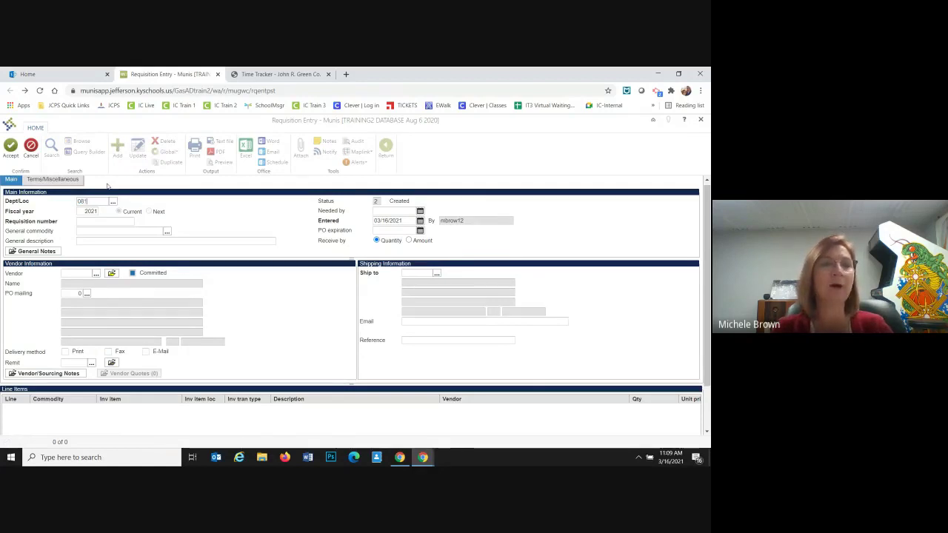
pyautogui.press('Tab')
pyautogui.press('Tab')
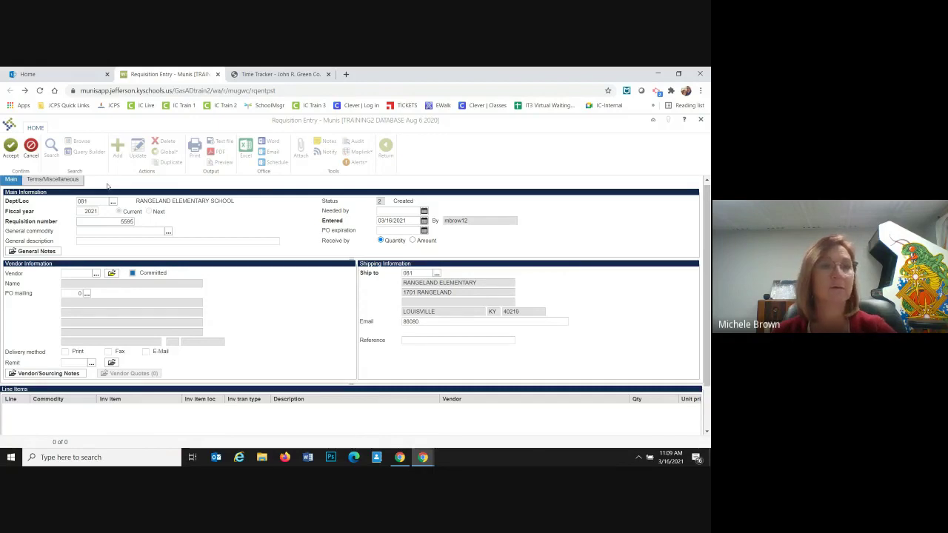
# Set the requisition's general commodity to 4600130
pyautogui.press('Tab')
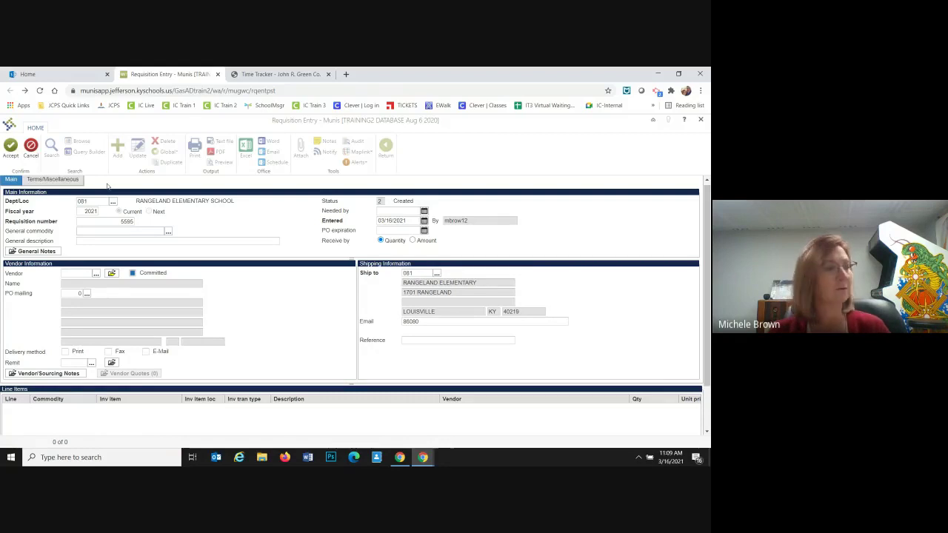
pyautogui.write('60')
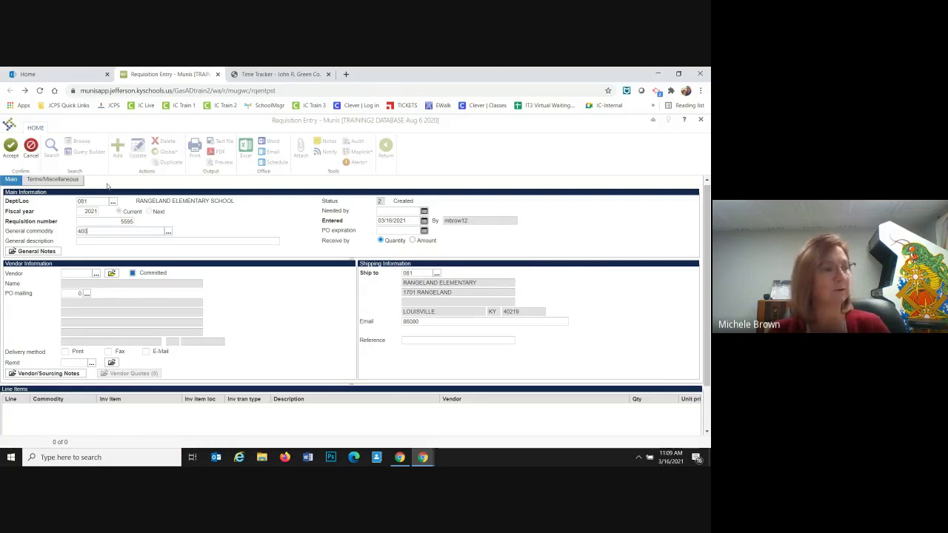
pyautogui.write('0130')
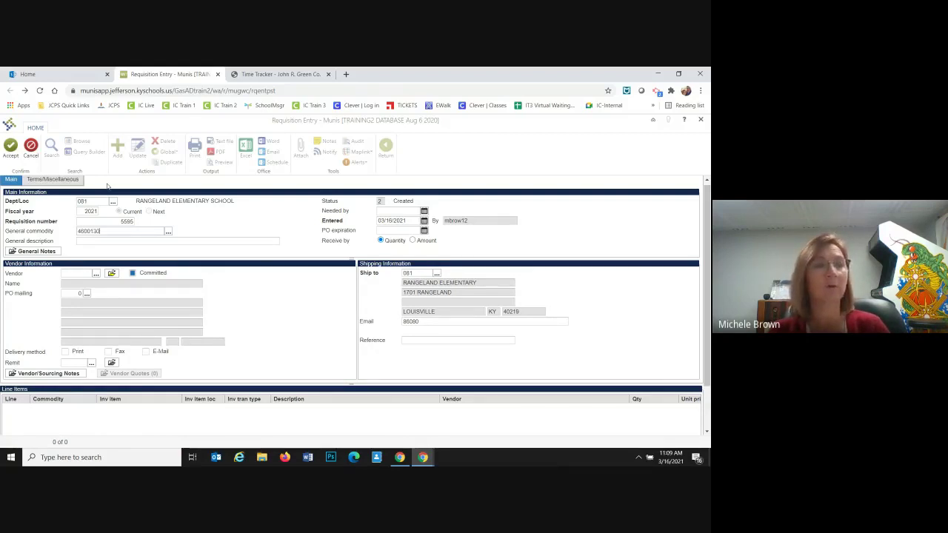
pyautogui.press('Tab')
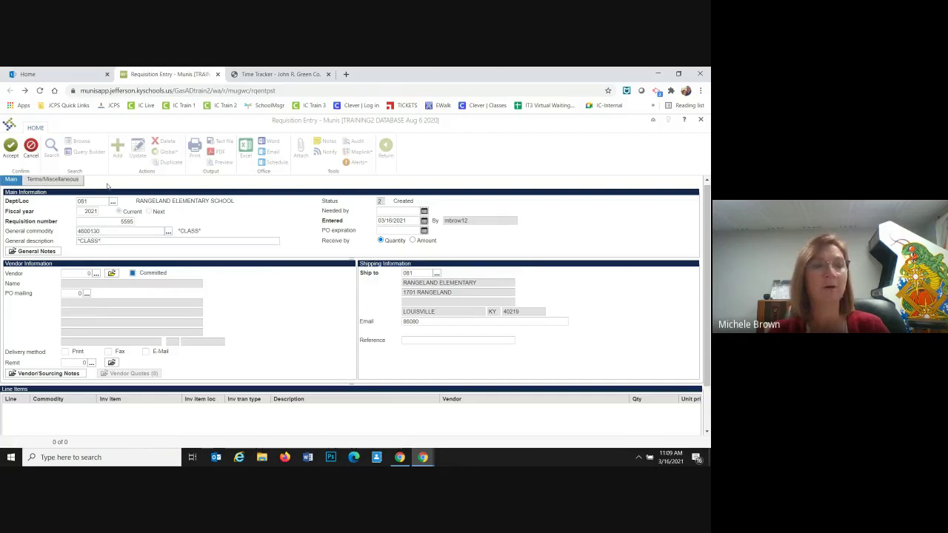
# Replace the general description with "RANGELAND ELEMENTARY"
pyautogui.press('BackSpace')
pyautogui.press('BackSpace')
pyautogui.press('BackSpace')
pyautogui.press('BackSpace')
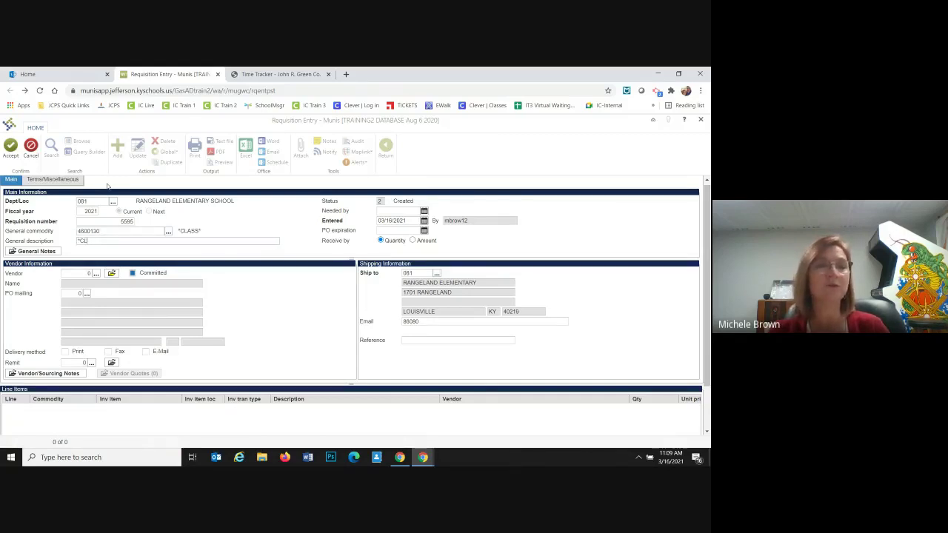
pyautogui.write('R')
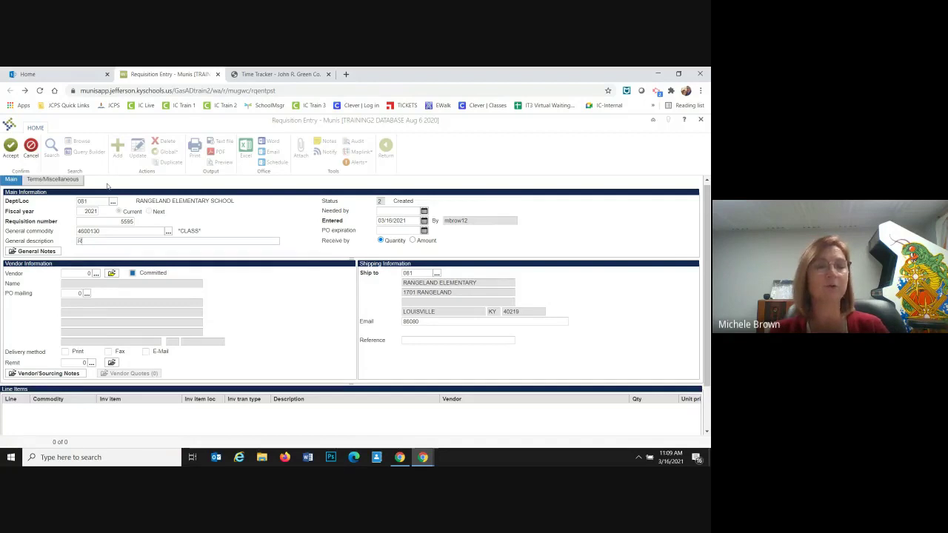
pyautogui.write('ANGELAND ELEMENTARY')
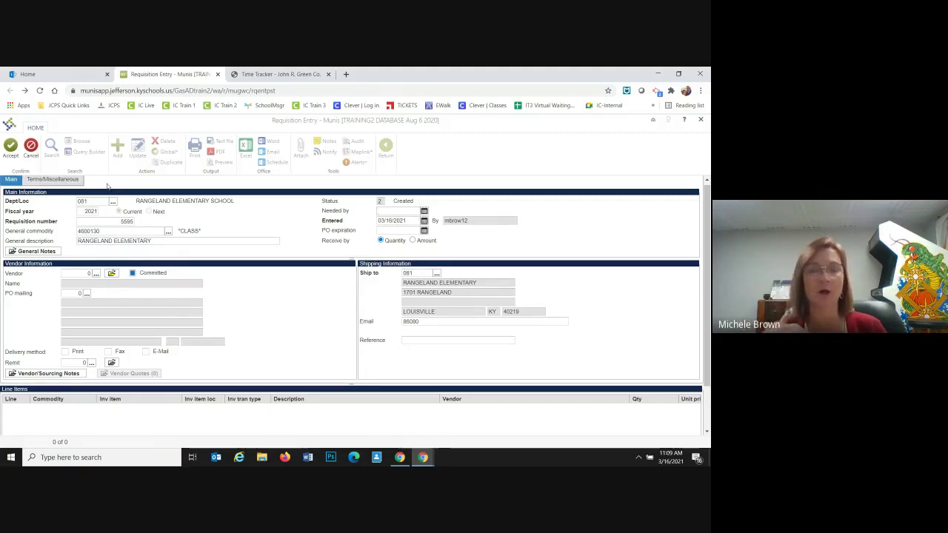
# Keep the default dates and receive-by setting, and set the vendor to 34413 for Kurtz Bros Inc
pyautogui.press('Tab')
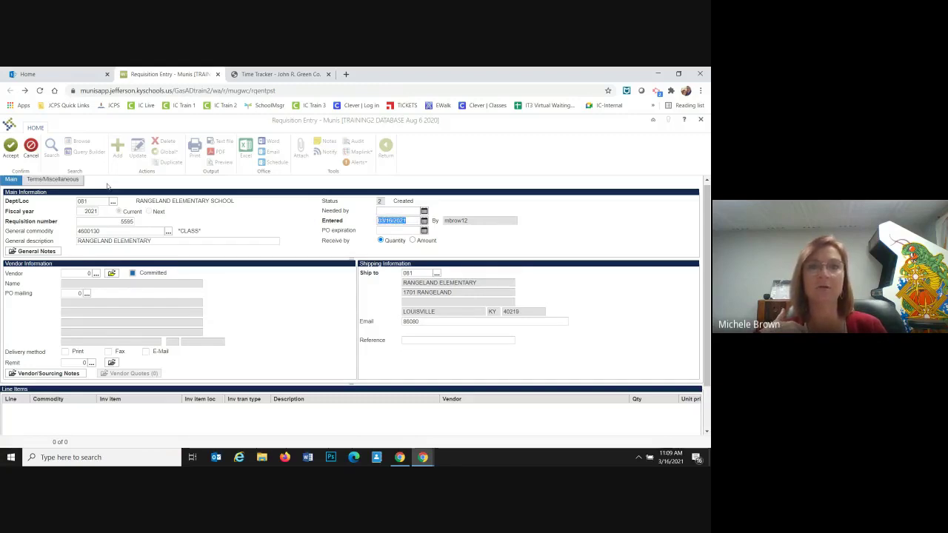
pyautogui.press('Tab')
pyautogui.press('Tab')
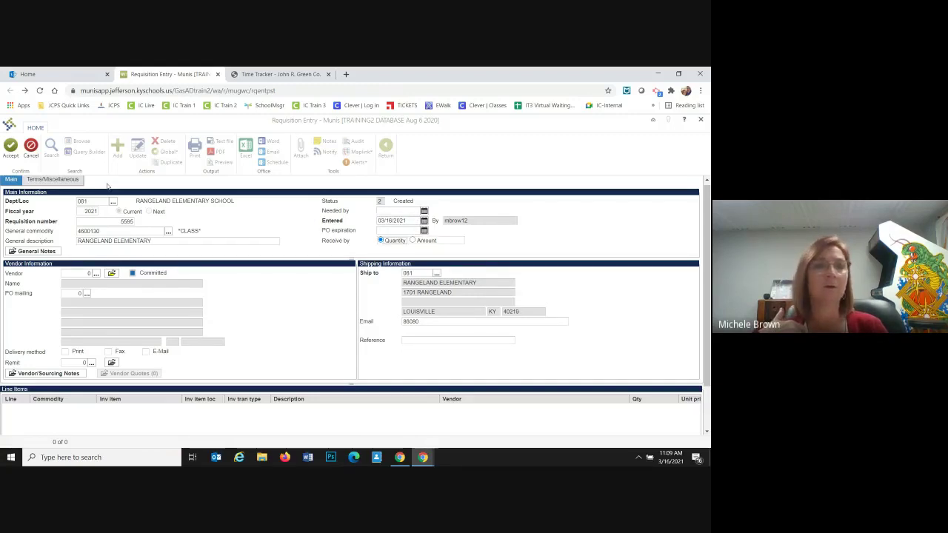
pyautogui.press('Tab')
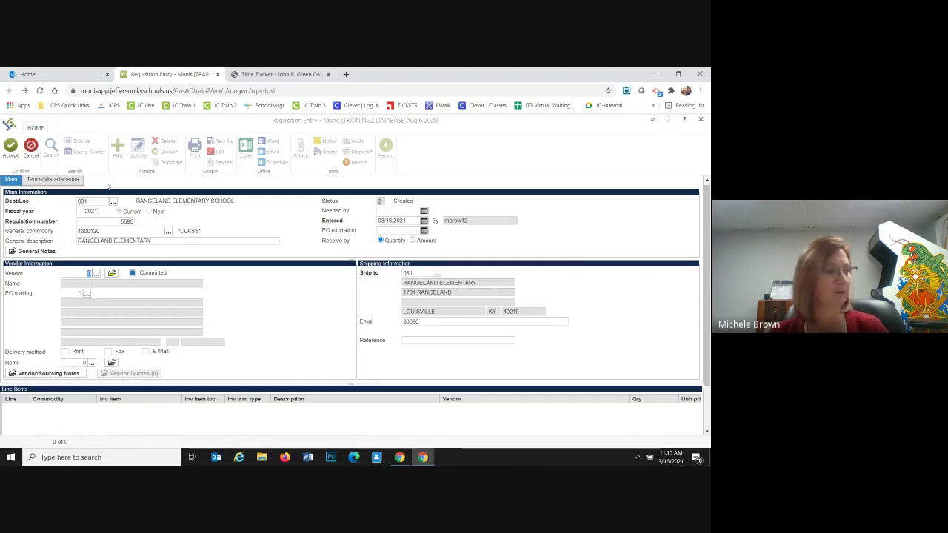
pyautogui.write('3441')
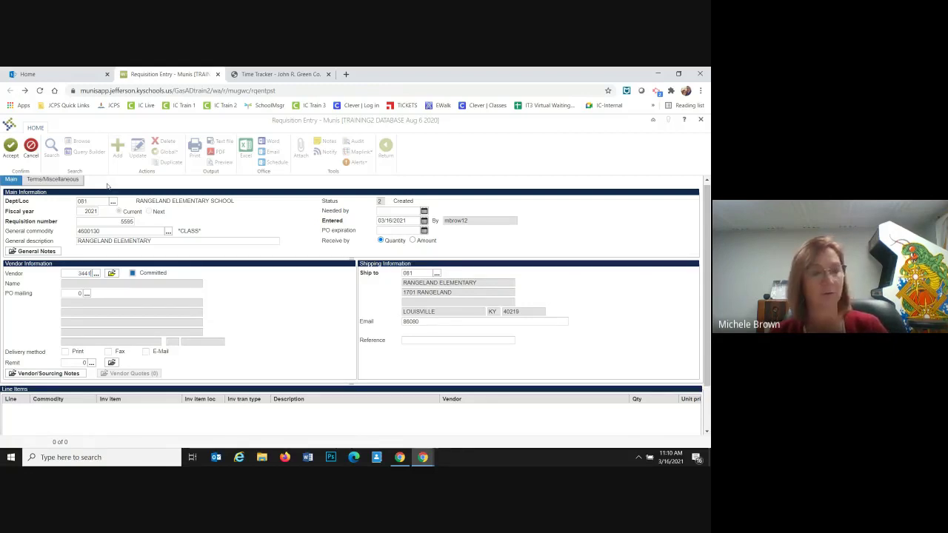
pyautogui.write('3')
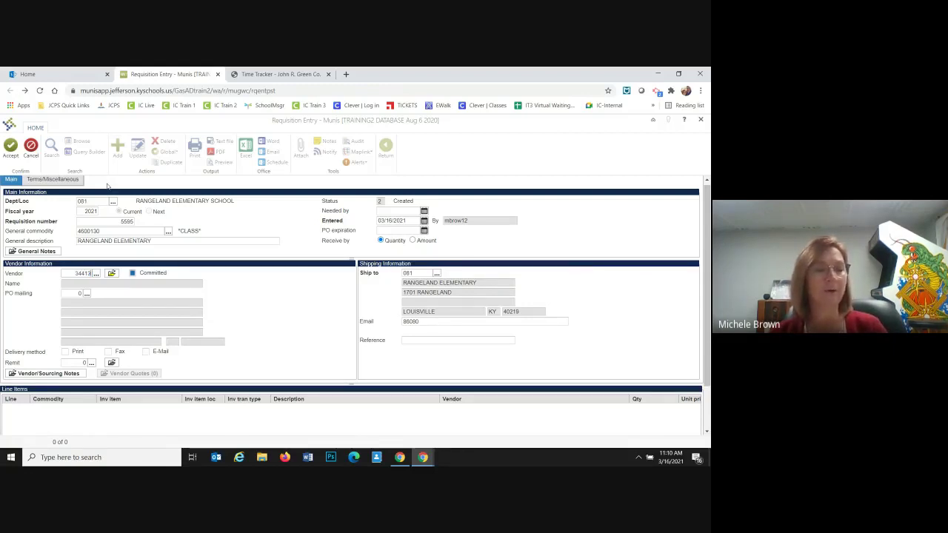
pyautogui.press('Tab')
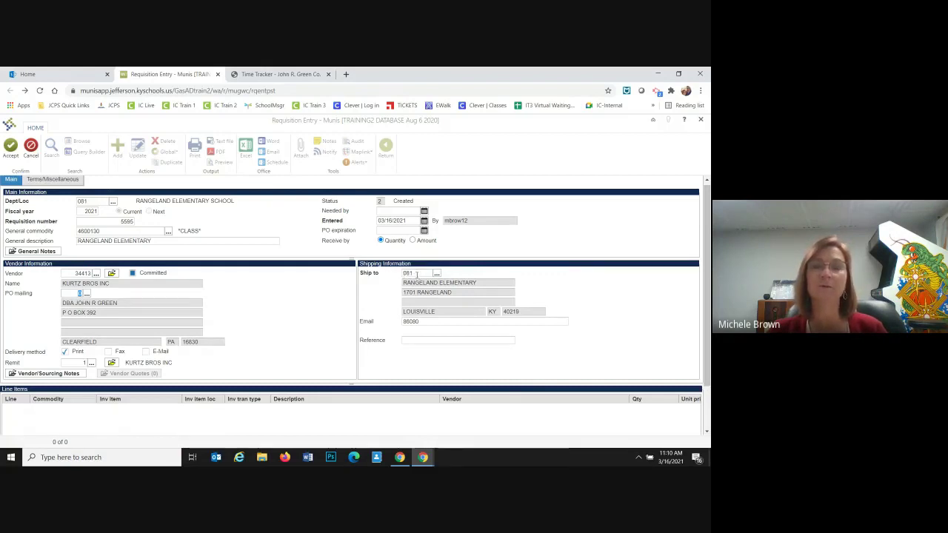
# Enter the two contact surnames, separated by a slash, as the shipping reference and accept the requisition header
pyautogui.click(409, 339)
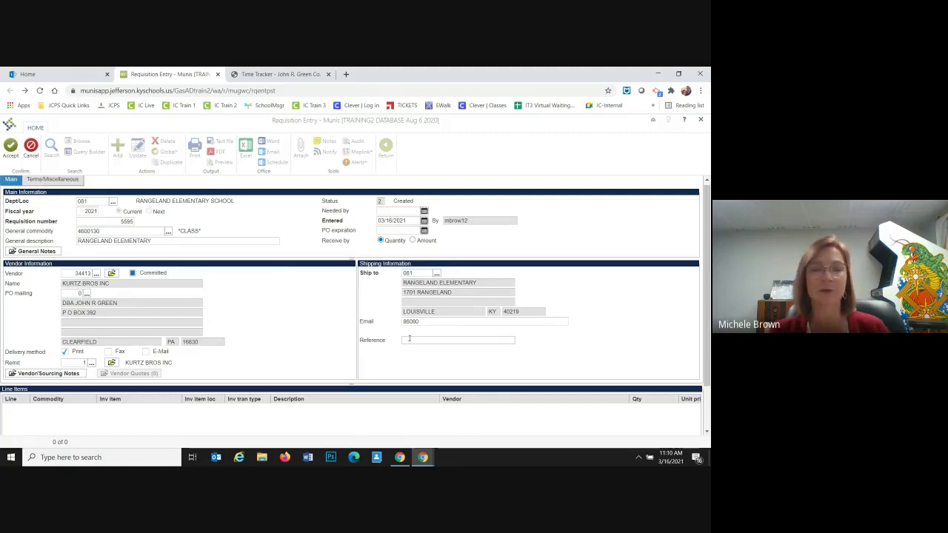
pyautogui.write('BROWN')
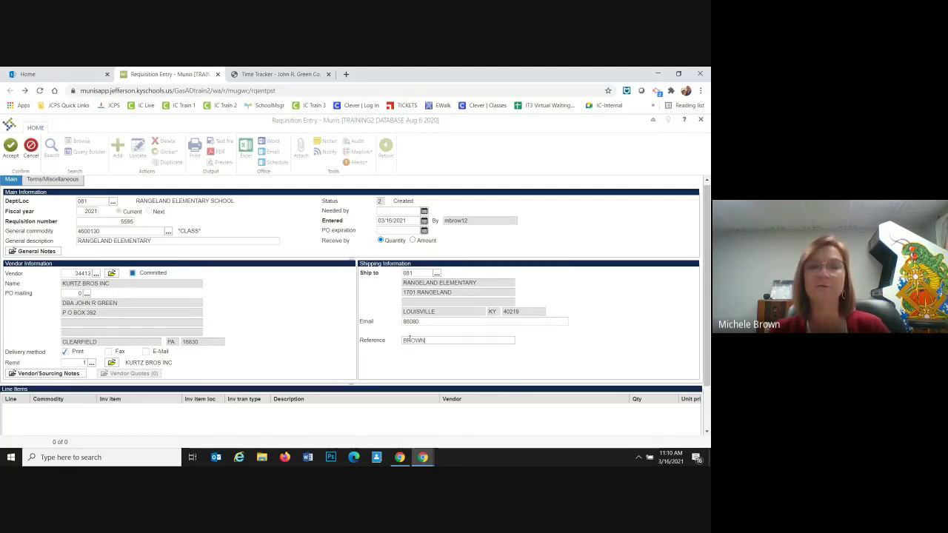
pyautogui.write('/J')
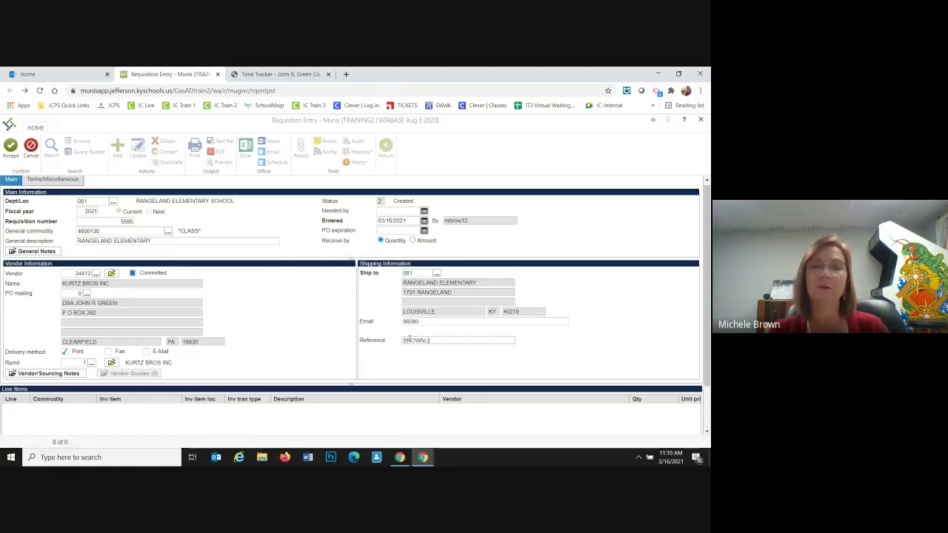
pyautogui.write('ONES')
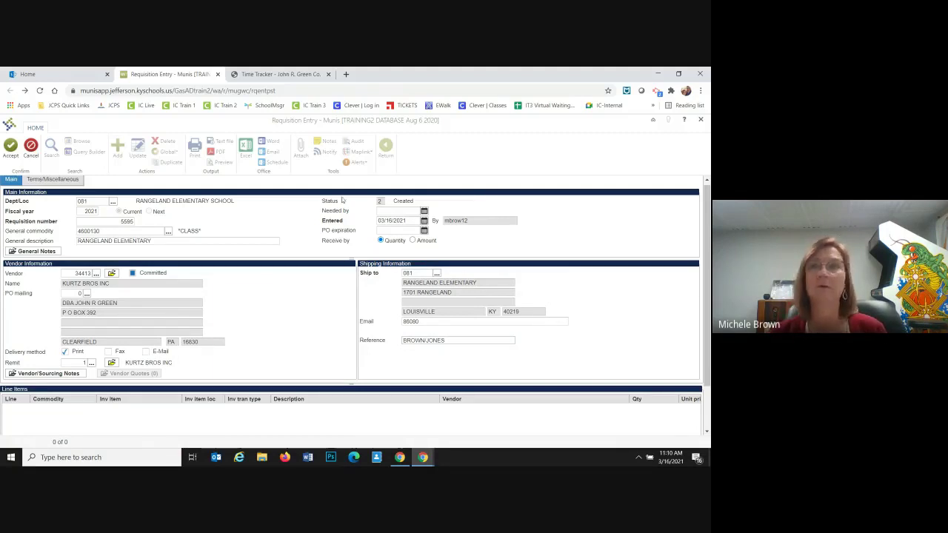
pyautogui.click(10, 148)
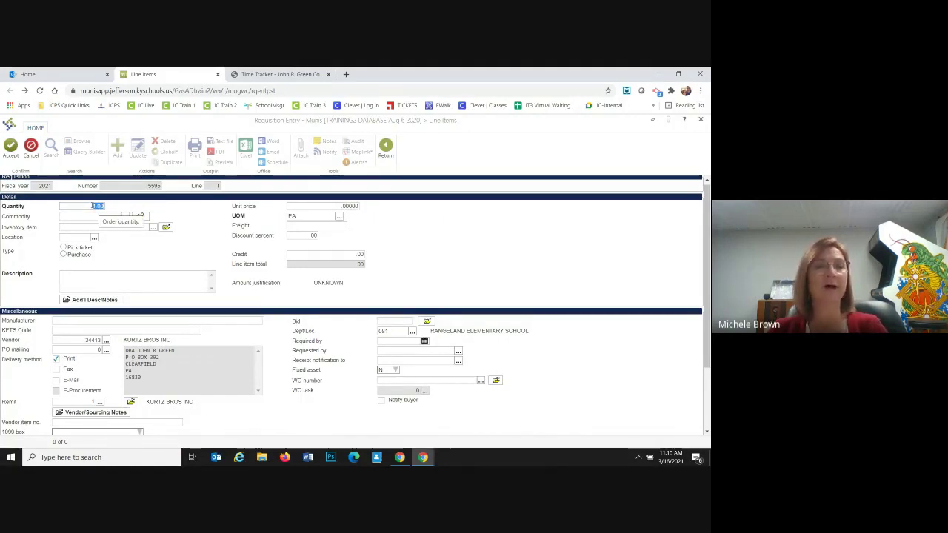
pyautogui.write('5')
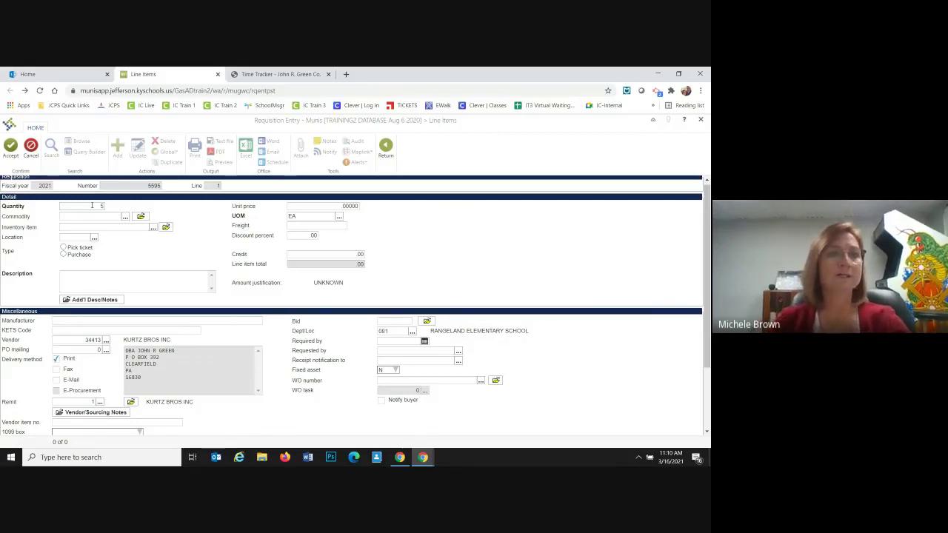
pyautogui.press('Tab')
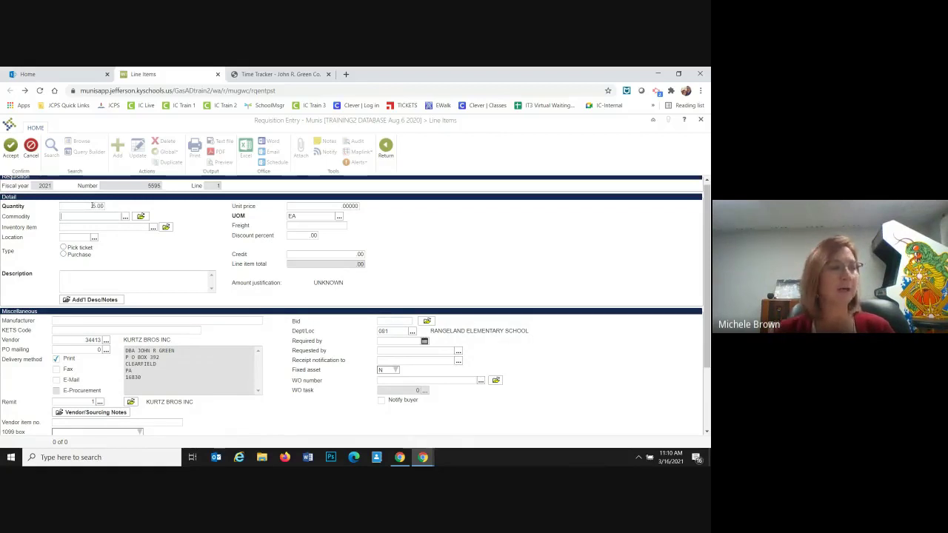
pyautogui.write('4600130-1722')
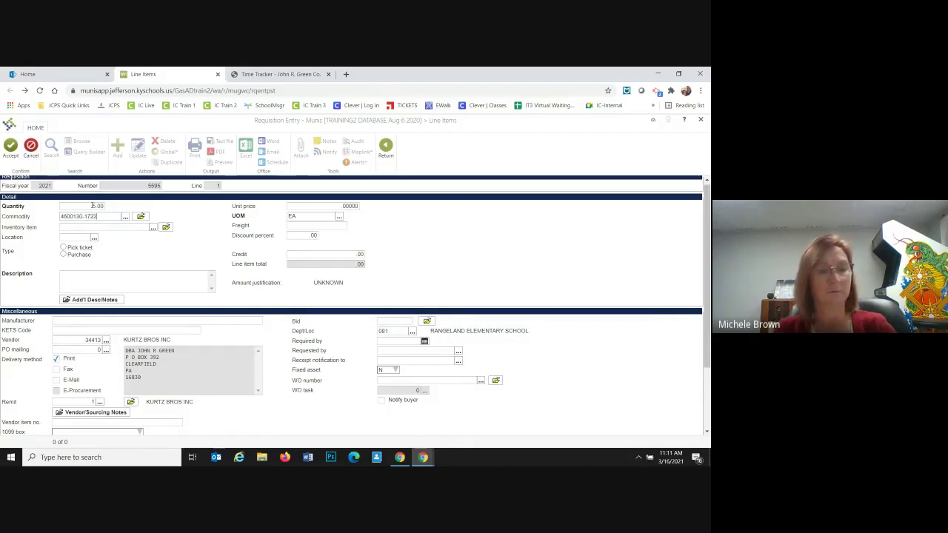
pyautogui.write('134')
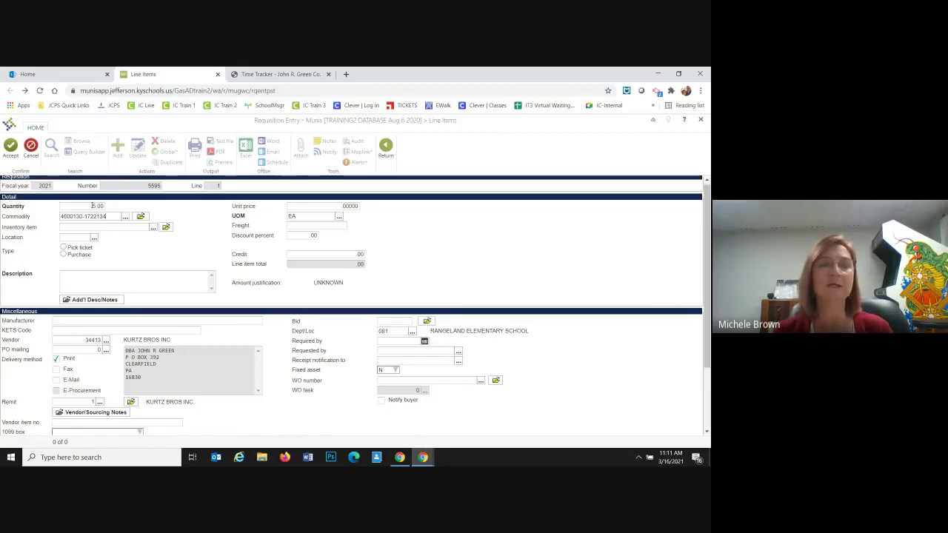
pyautogui.press('Tab')
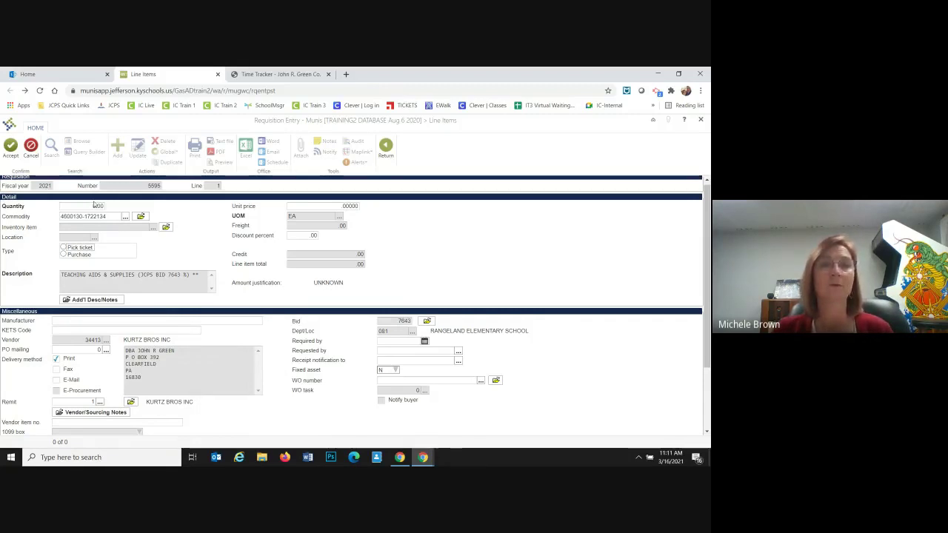
# Add the description note "ITEM #30809 RED STORAGE BIN" to line 1, mark it to print on the PO, accept it, and return
pyautogui.click(108, 300)
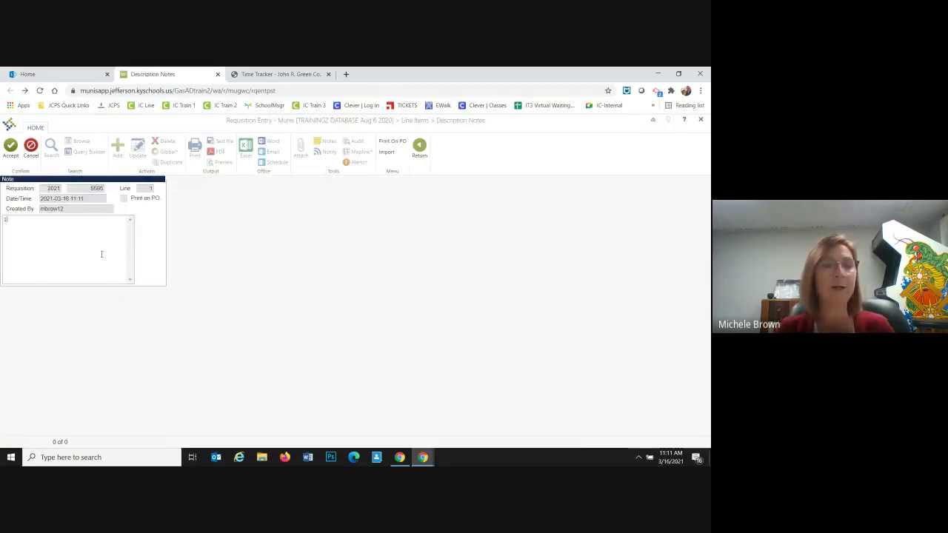
pyautogui.write('ITEM #')
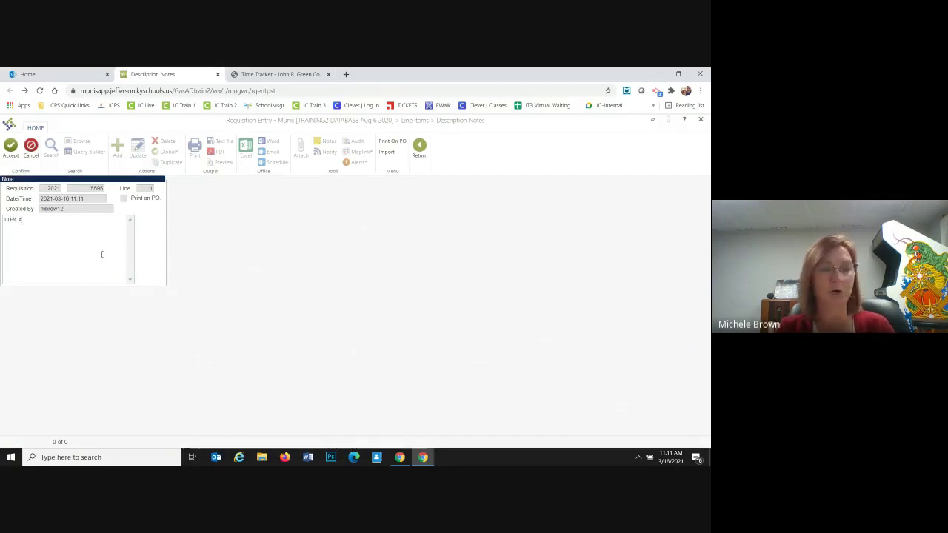
pyautogui.write('30809')
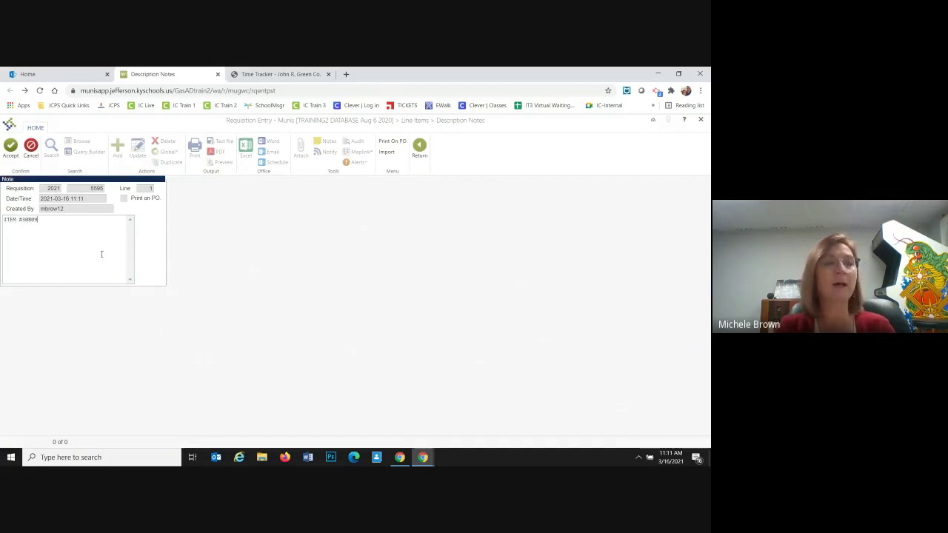
pyautogui.write(' RED STO')
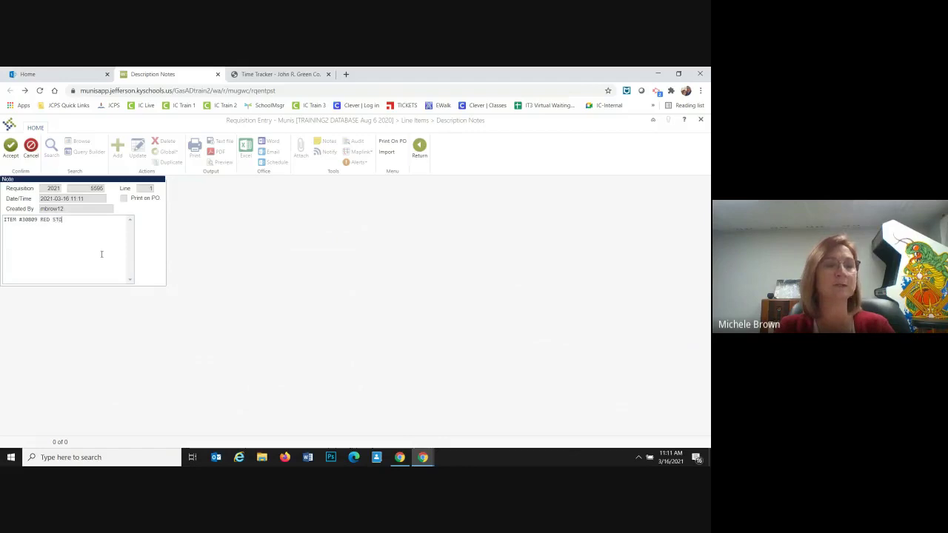
pyautogui.write('RAGE BIN')
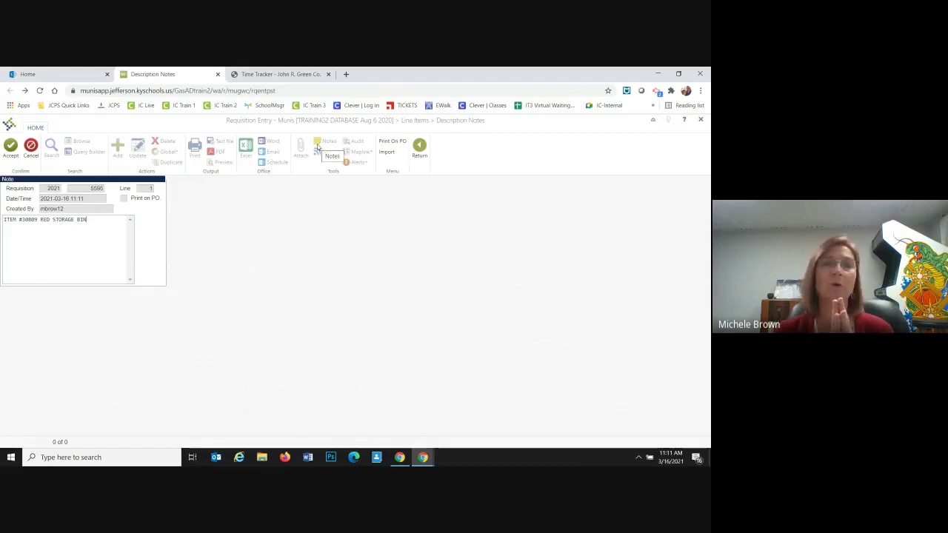
pyautogui.click(390, 143)
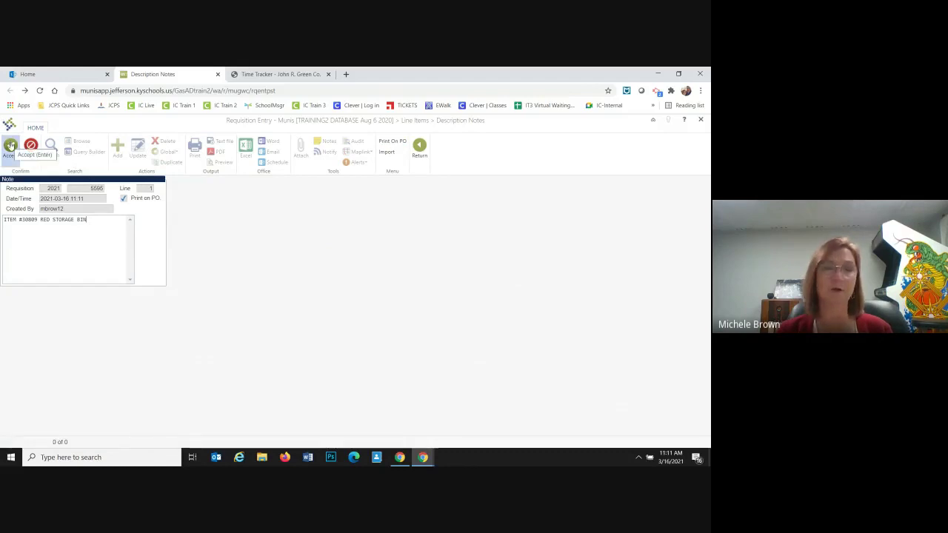
pyautogui.click(10, 145)
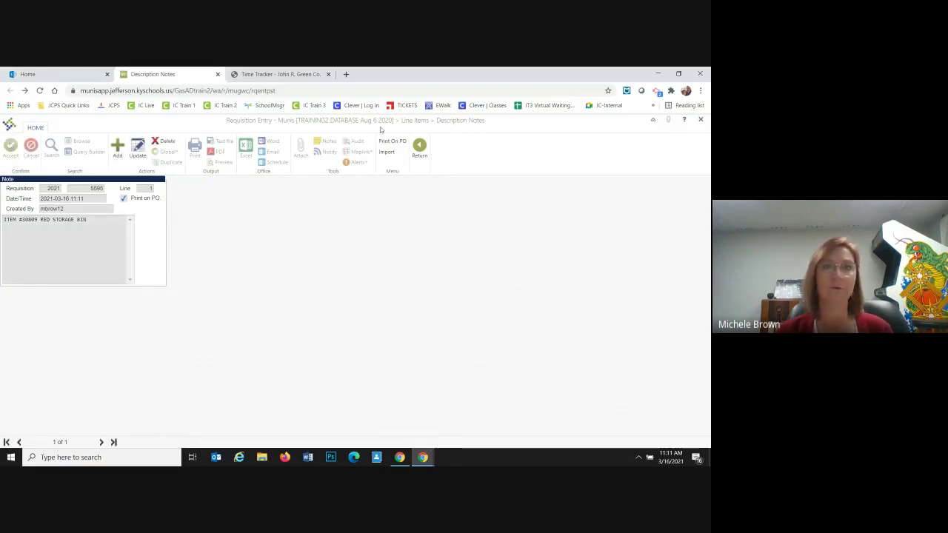
pyautogui.click(419, 147)
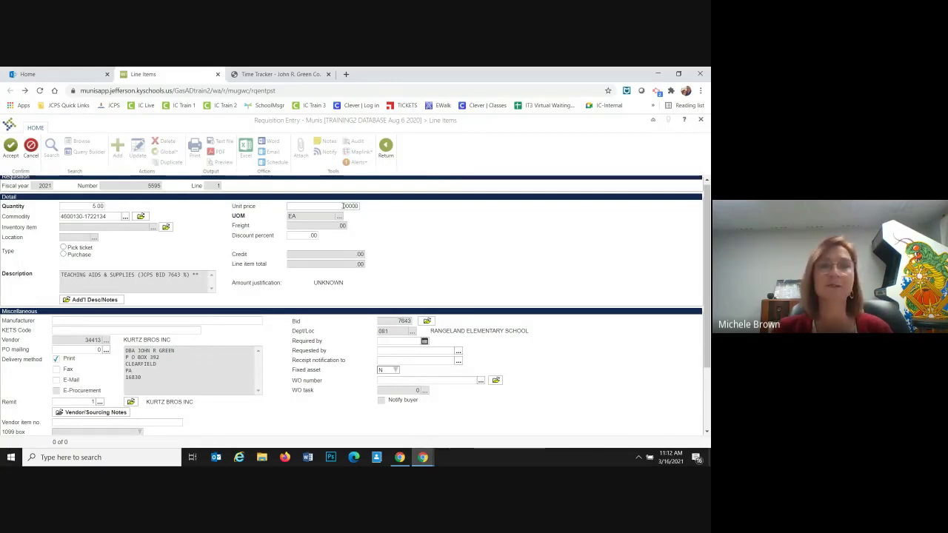
# Set the first line item's unit price to 3.61, leaving the discount, manufacturer, KETS code and PO mailing fields at their defaults
pyautogui.moveTo(340, 205); pyautogui.dragTo(366, 212)
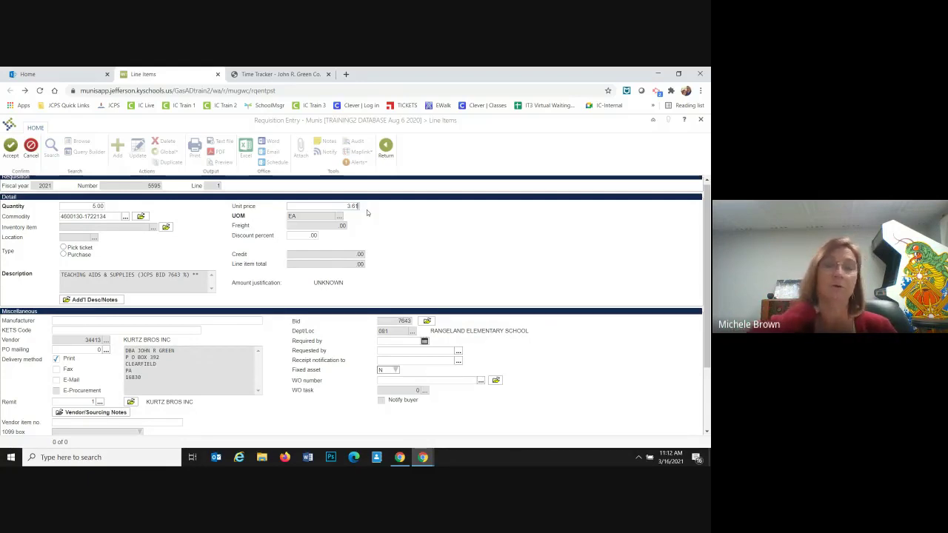
pyautogui.press('Tab')
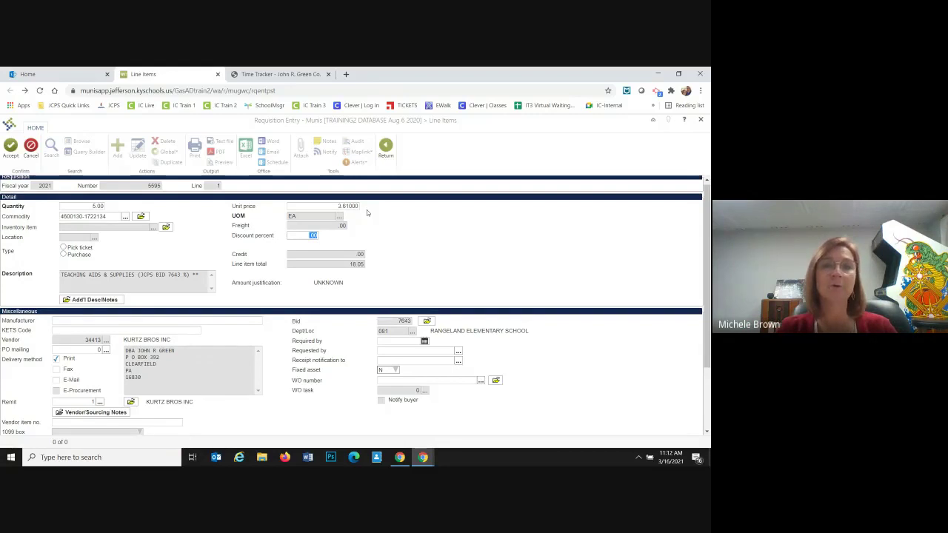
pyautogui.press('Tab')
pyautogui.press('Tab')
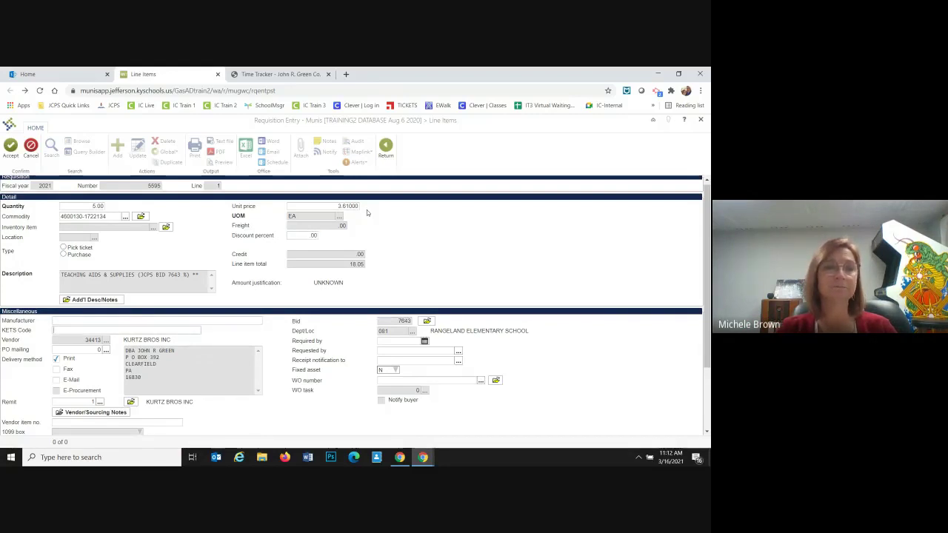
pyautogui.press('Tab')
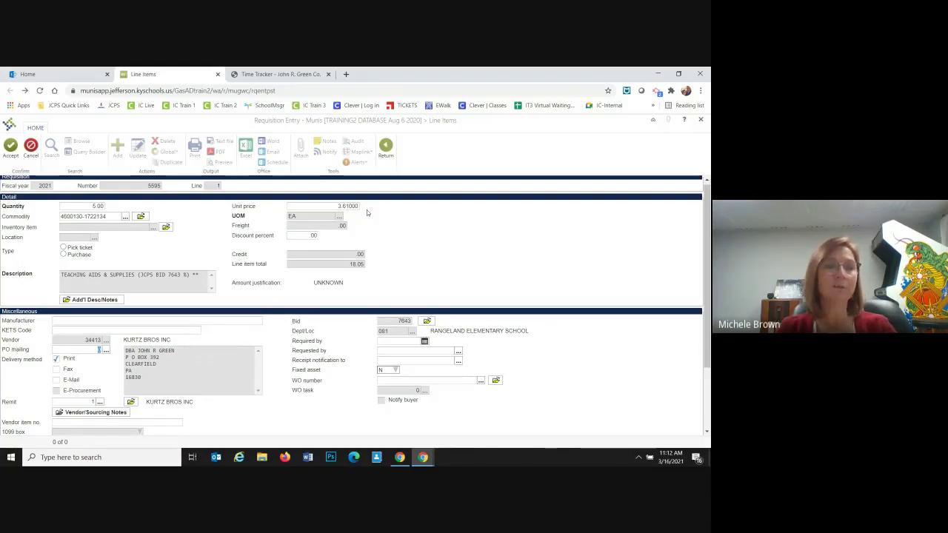
pyautogui.press('Tab')
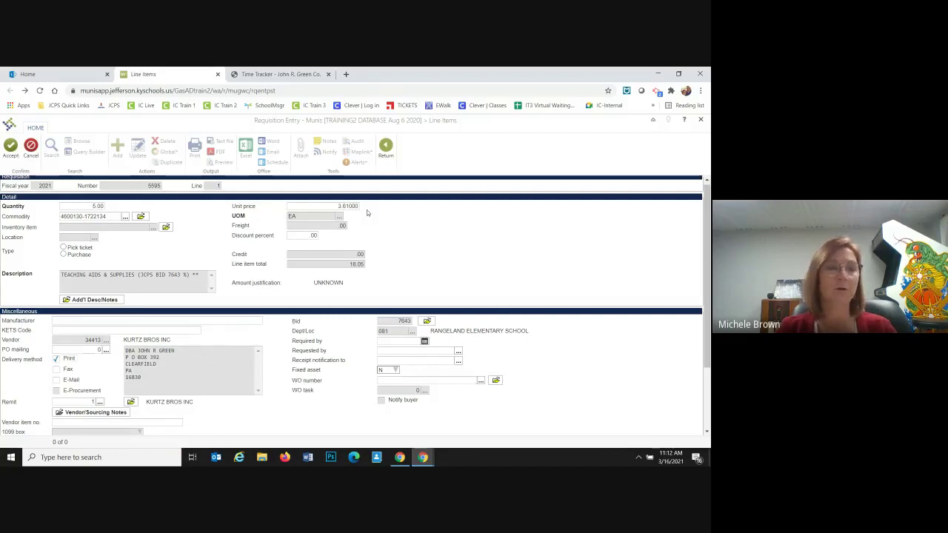
# Allocate the first line item to org 0811118, object 0610 and project 900XS
pyautogui.scroll(-1, 365, 210)
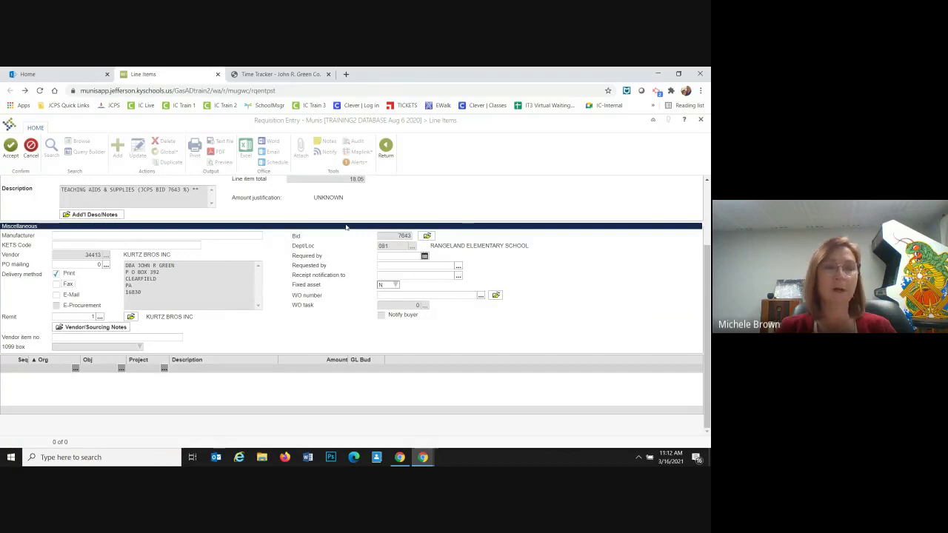
pyautogui.scroll(1, 346, 227)
pyautogui.scroll(-1, 259, 304)
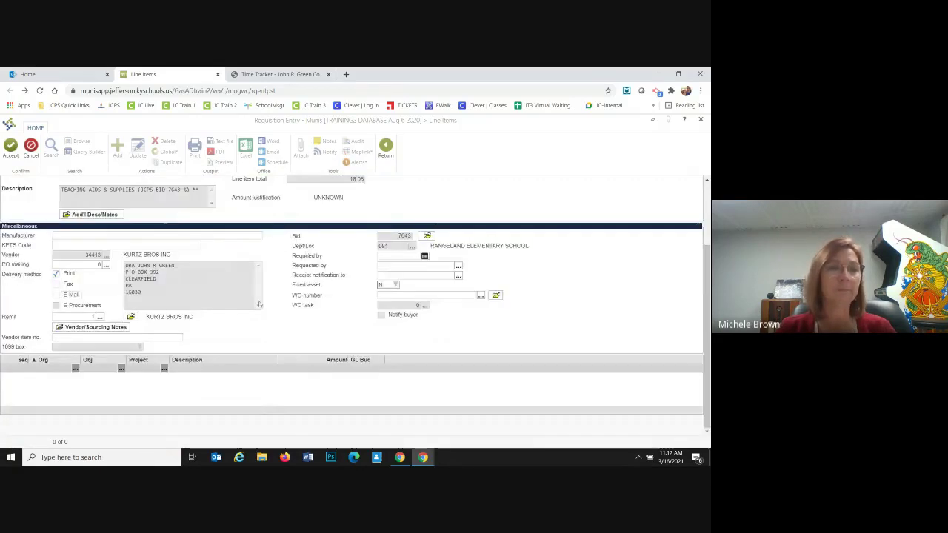
pyautogui.click(52, 368)
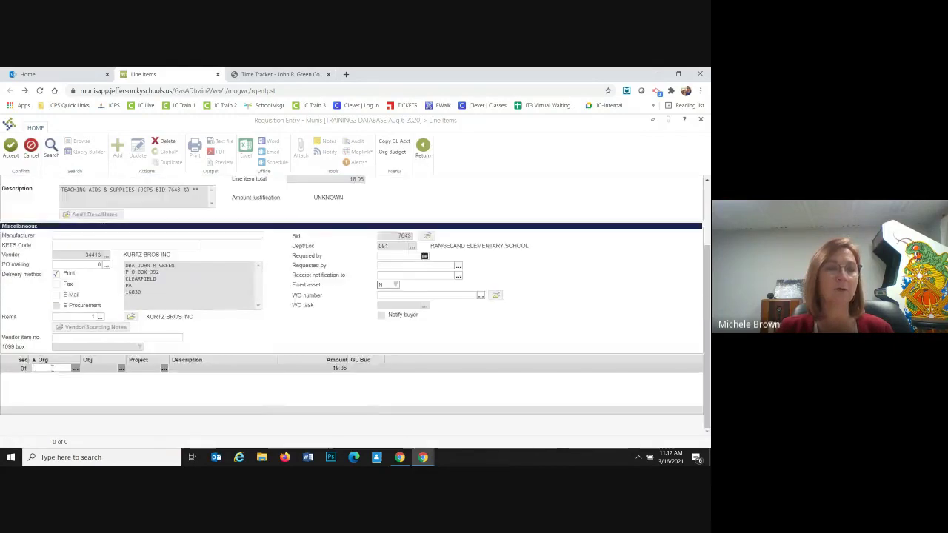
pyautogui.write('0811118')
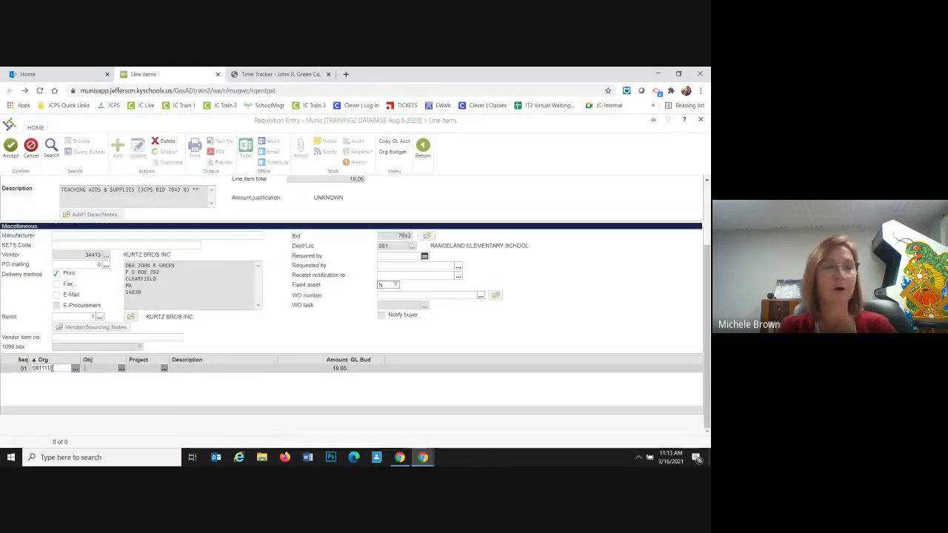
pyautogui.press('Tab')
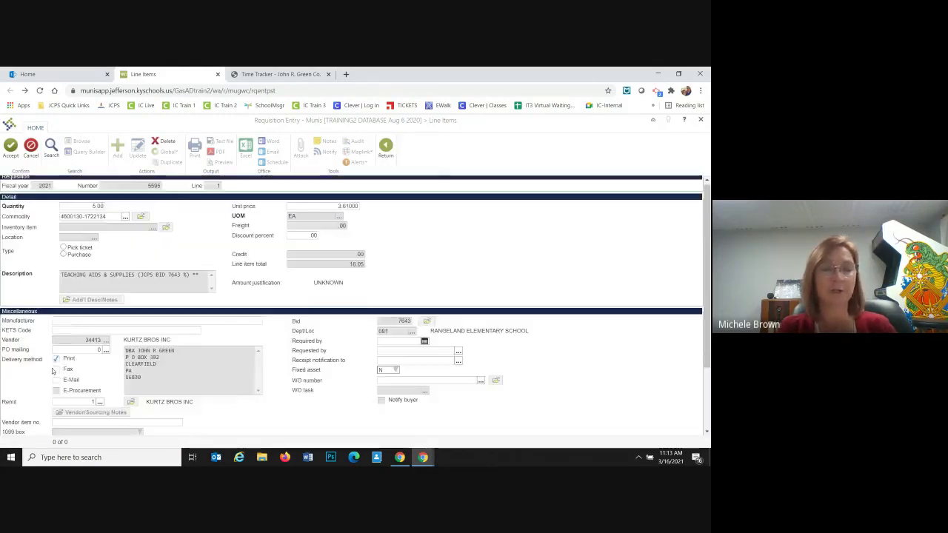
pyautogui.write('0610')
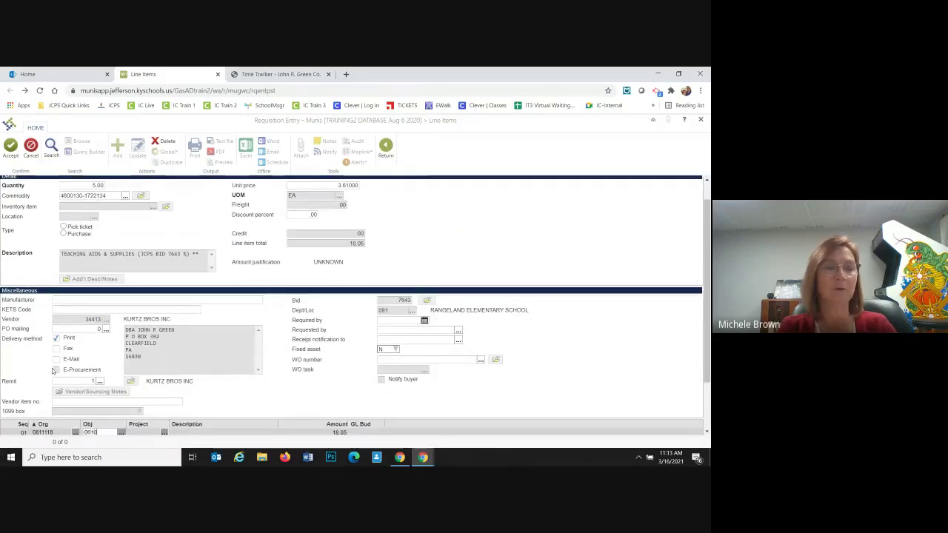
pyautogui.scroll(1, 53, 370)
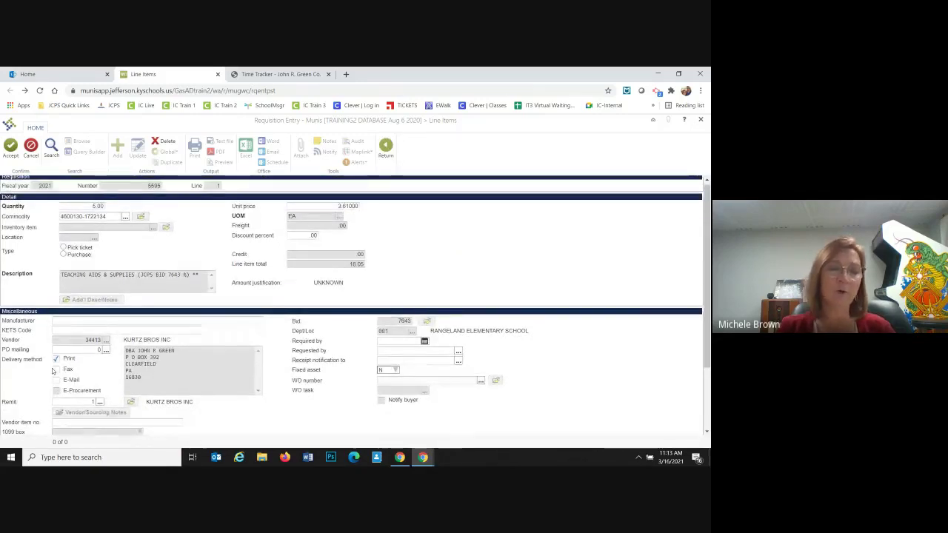
pyautogui.scroll(-3, 68, 360)
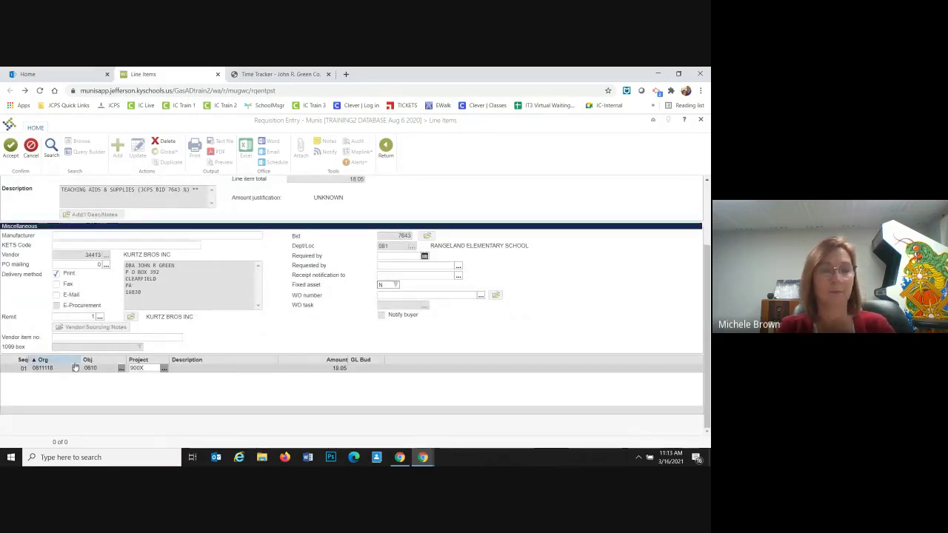
pyautogui.press('Tab')
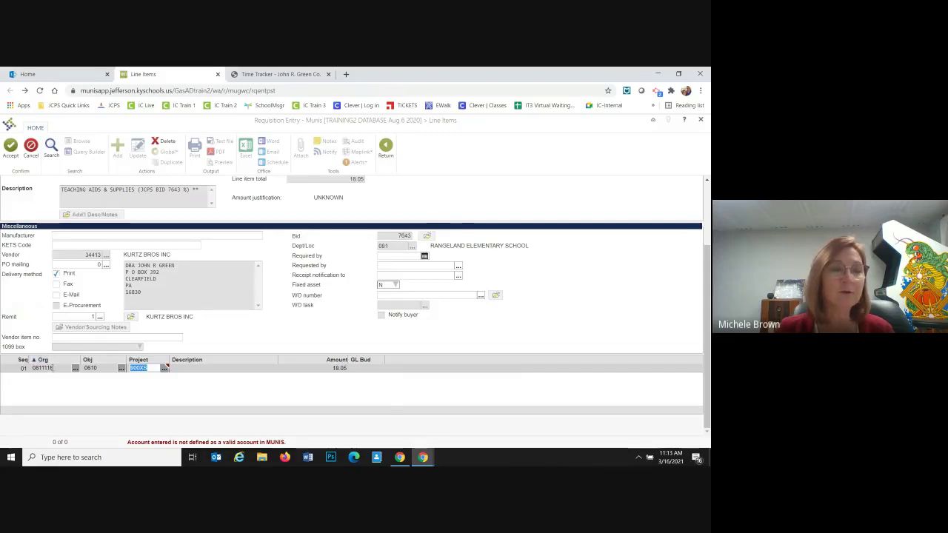
# Change the allocation's project code to 900XF and accept the first line item
pyautogui.click(50, 368)
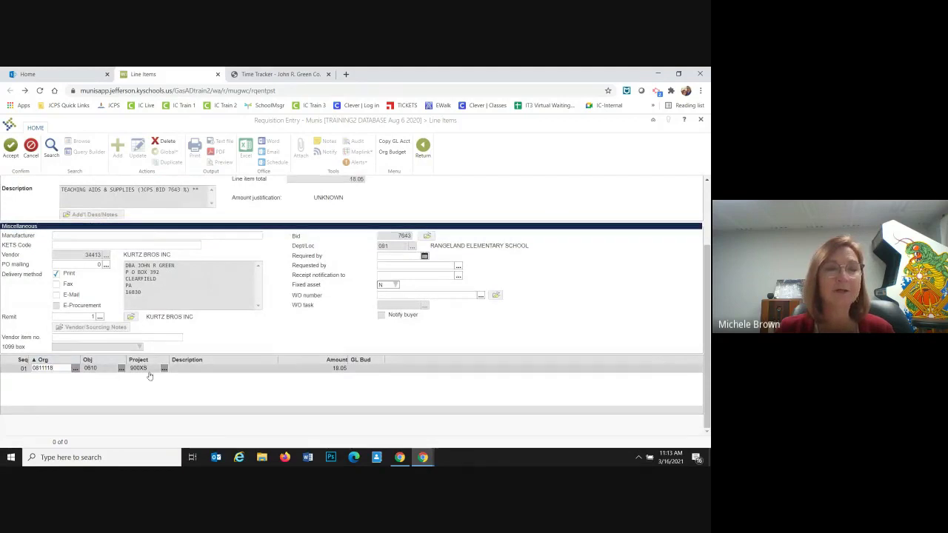
pyautogui.click(148, 367)
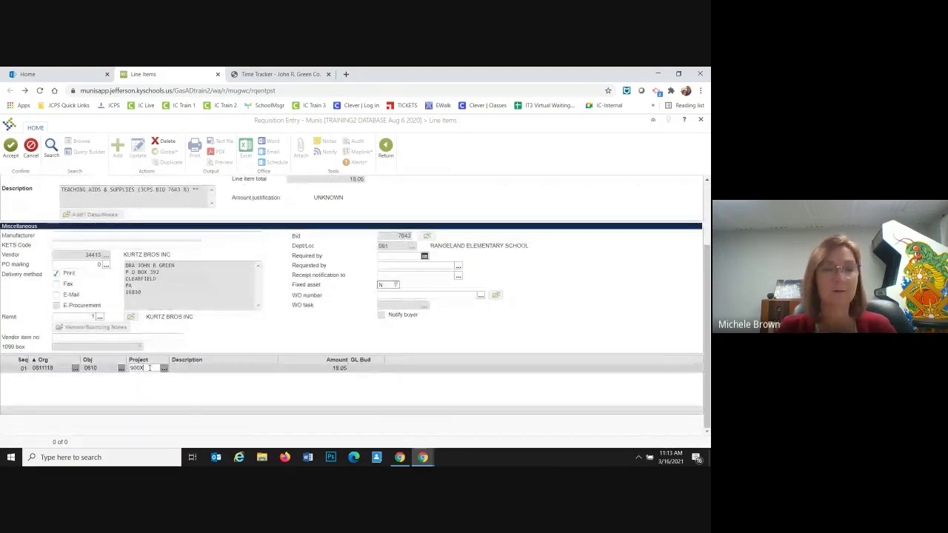
pyautogui.press('Tab')
pyautogui.scroll(1, 149, 368)
pyautogui.scroll(-1, 158, 383)
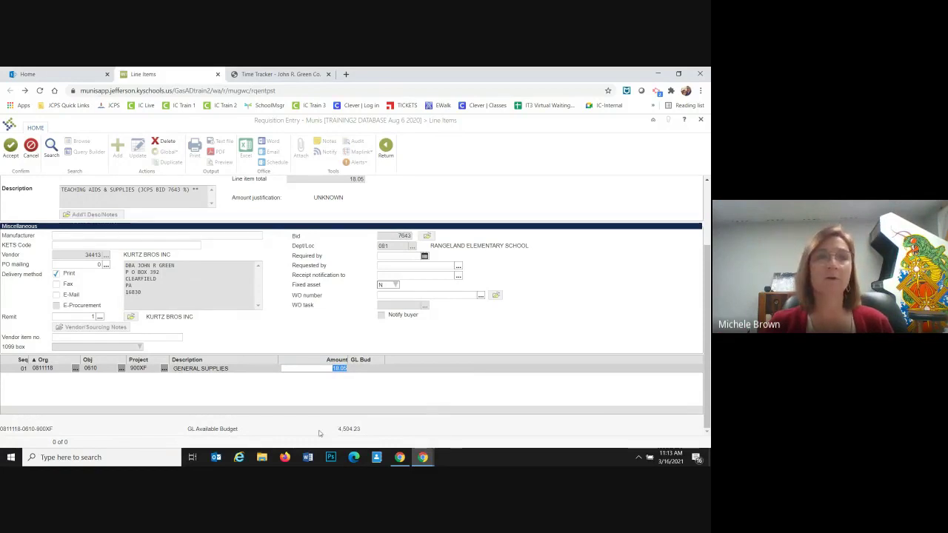
pyautogui.click(10, 148)
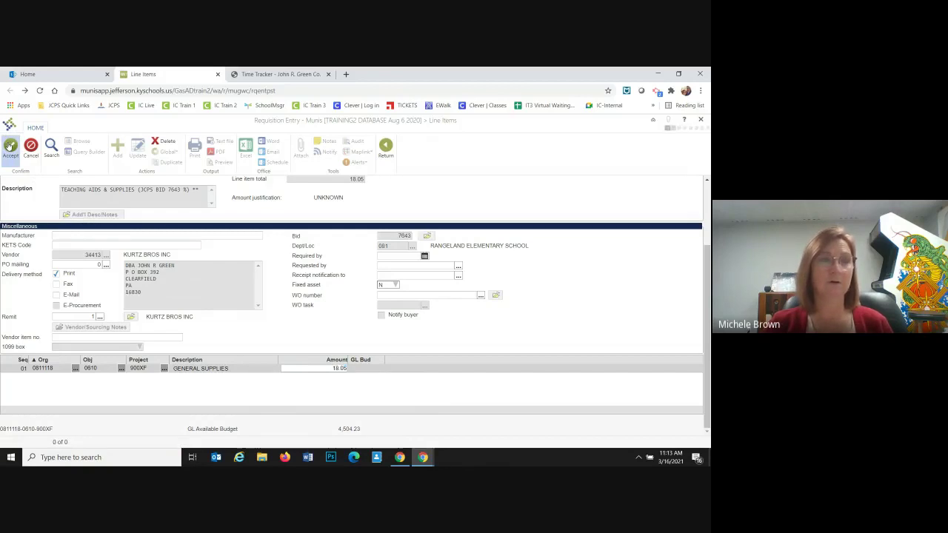
pyautogui.click(9, 146)
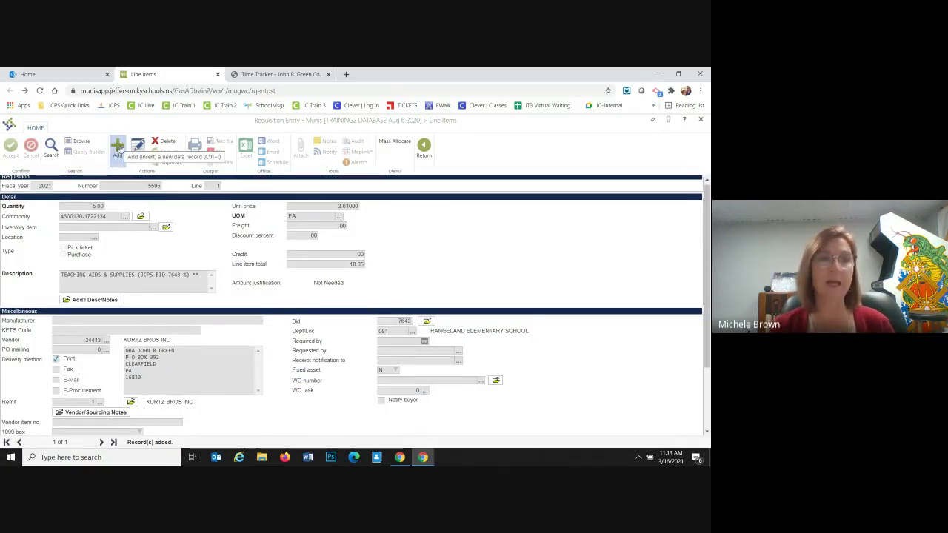
pyautogui.click(119, 148)
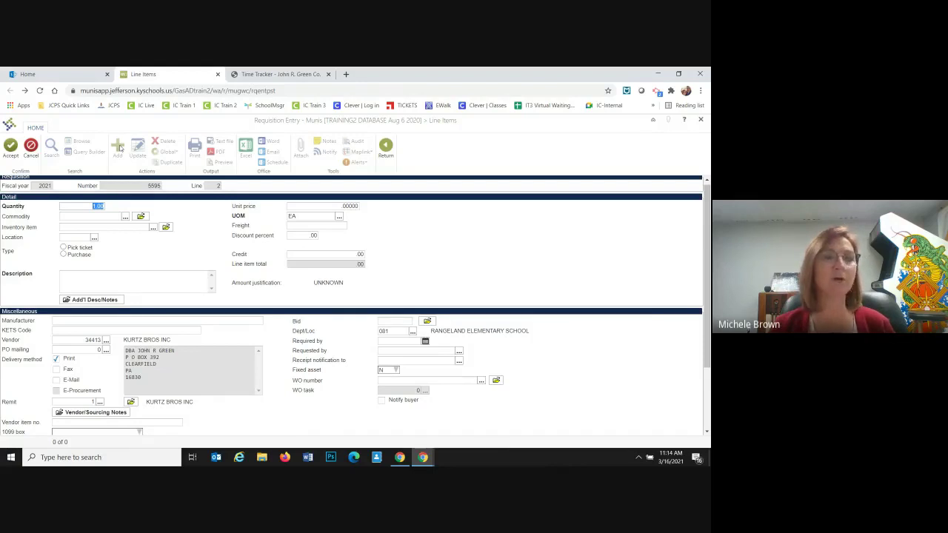
pyautogui.click(90, 216)
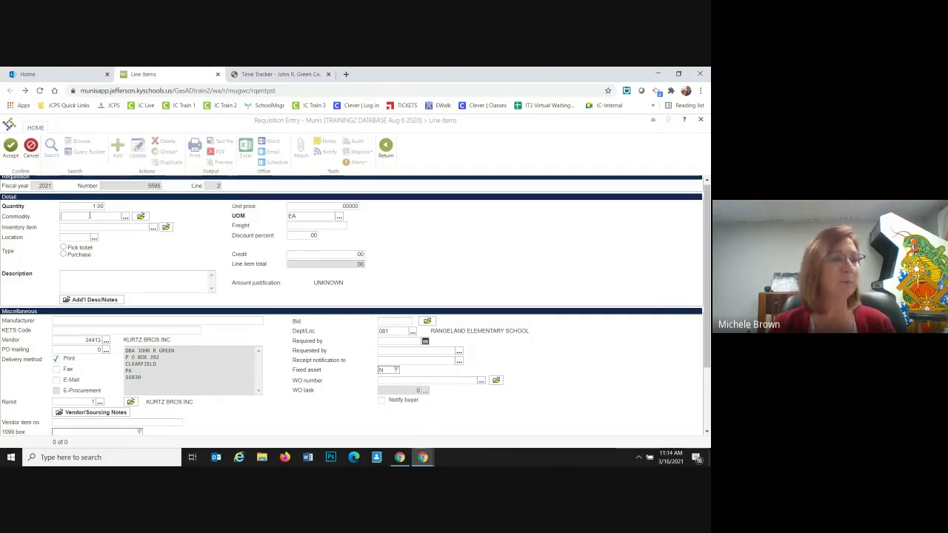
pyautogui.write('46')
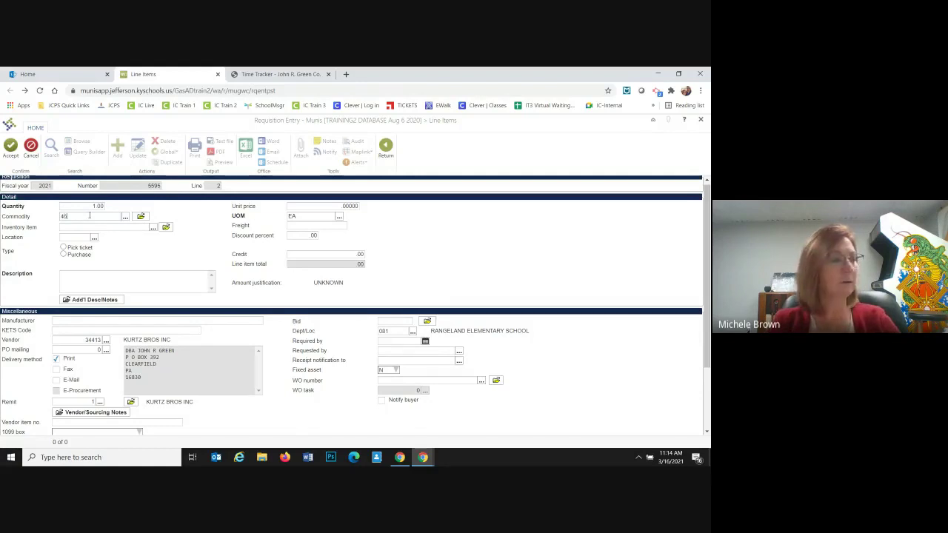
pyautogui.write('00130')
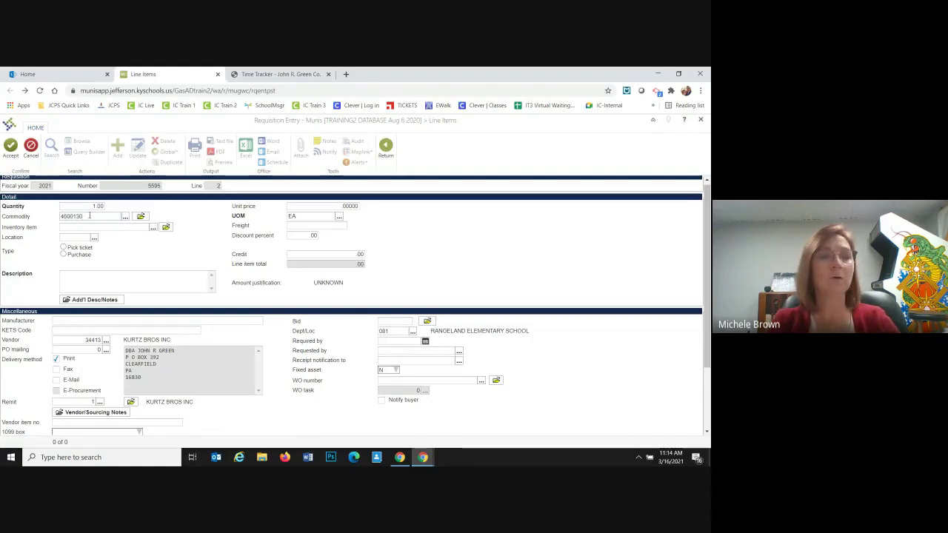
pyautogui.write('-122134')
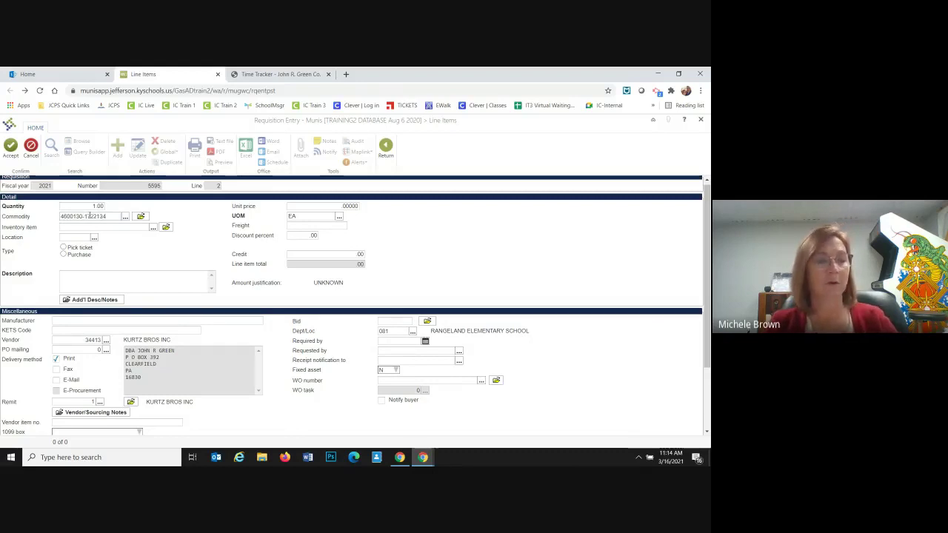
pyautogui.press('Tab')
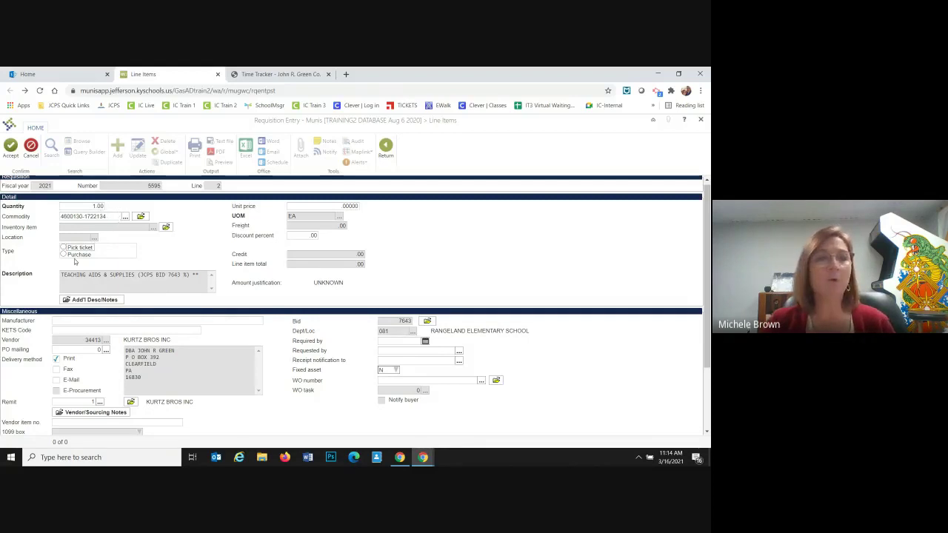
# Write an additional description note for the second line item reading "ITEM #93965- TIME TRACKER (VISUAL)"
pyautogui.click(95, 300)
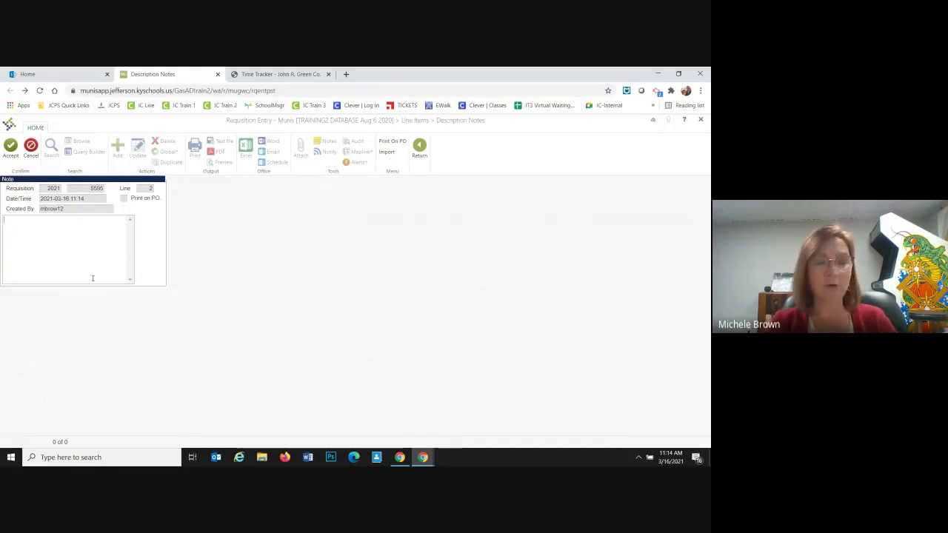
pyautogui.write('1TEM')
pyautogui.press('BackSpace')
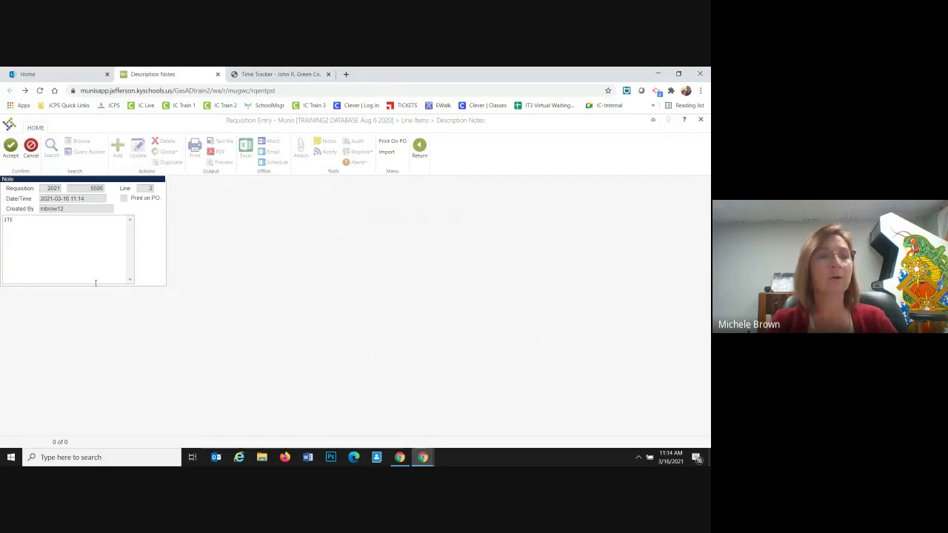
pyautogui.write('TEM ')
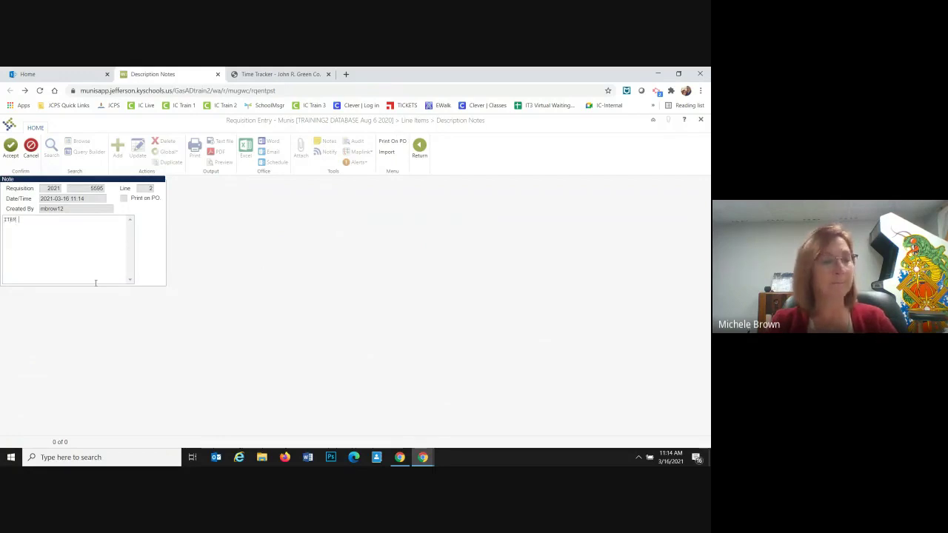
pyautogui.write('#93')
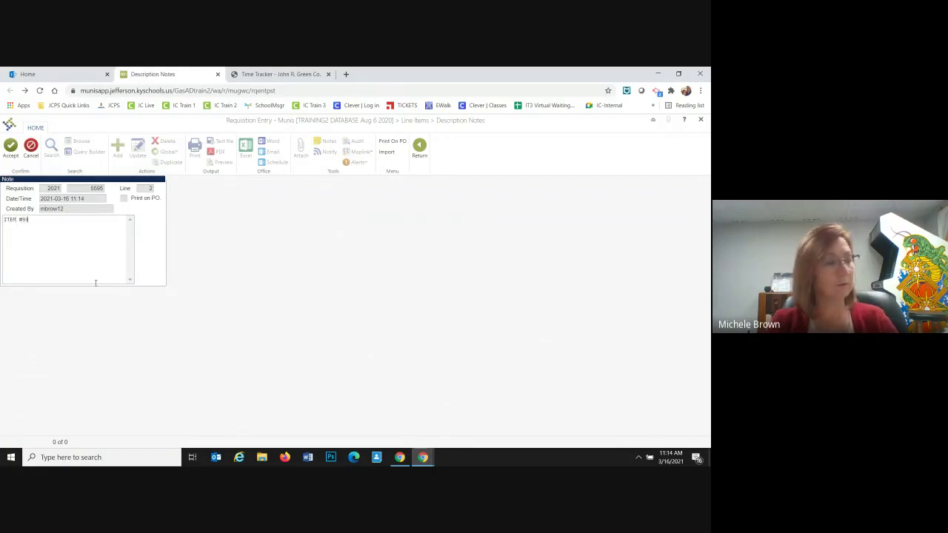
pyautogui.write('965-')
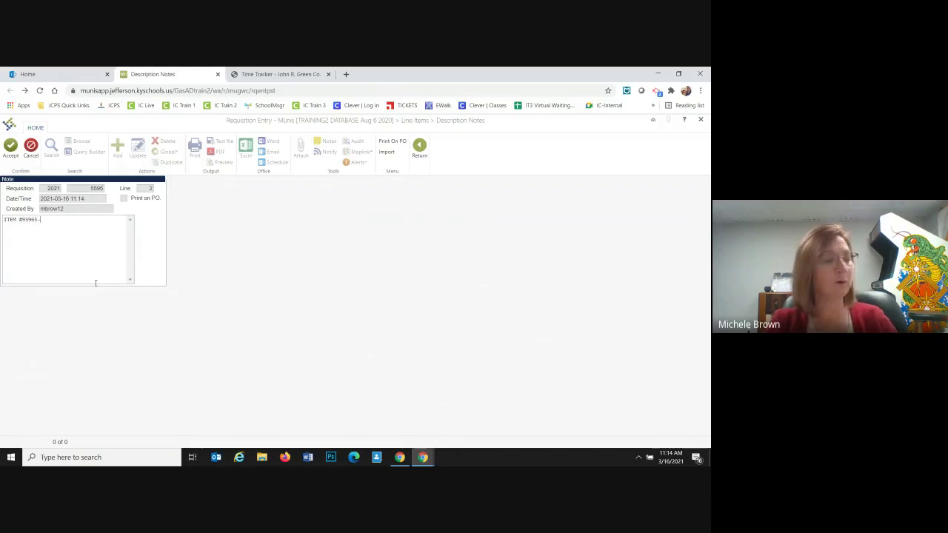
pyautogui.write(' TIME TRA')
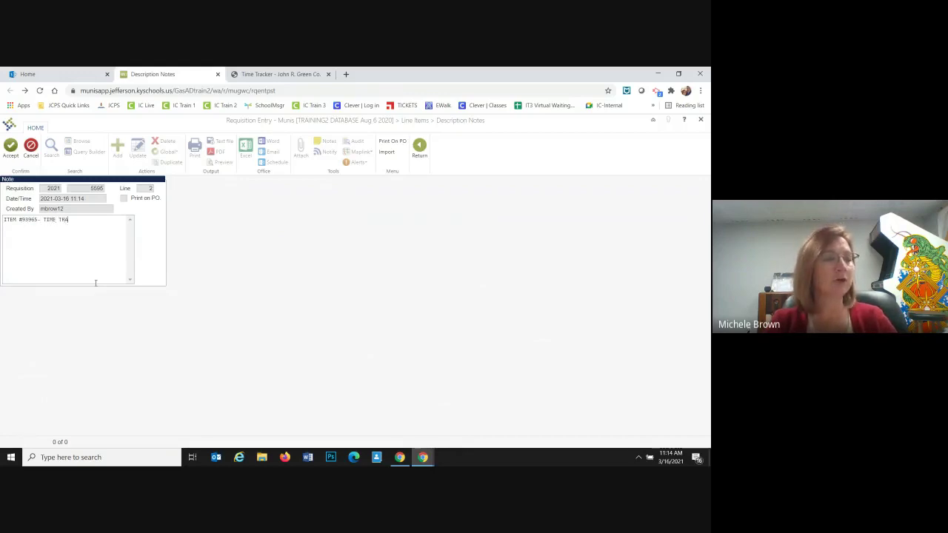
pyautogui.write('CKER (VISUAL)')
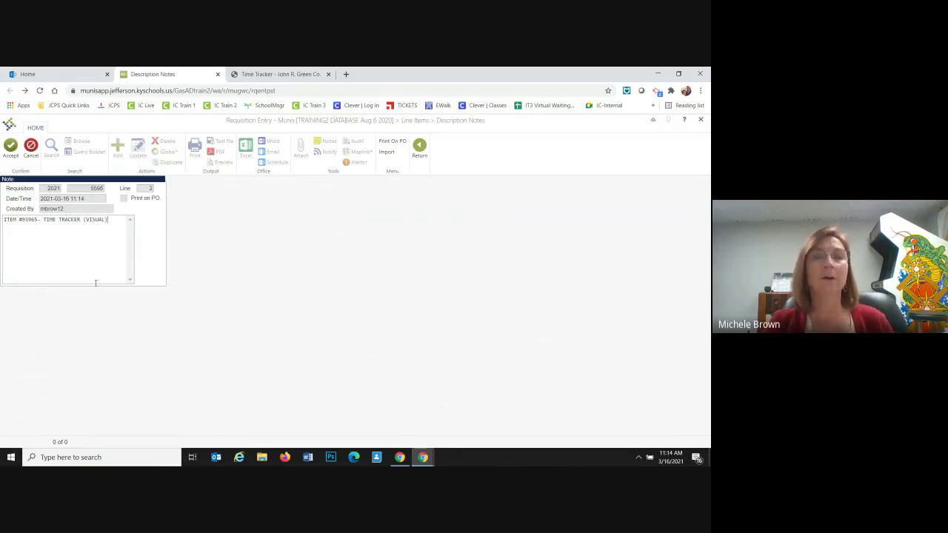
# Flag the note to print on the PO, accept it and return to the line item
pyautogui.click(388, 142)
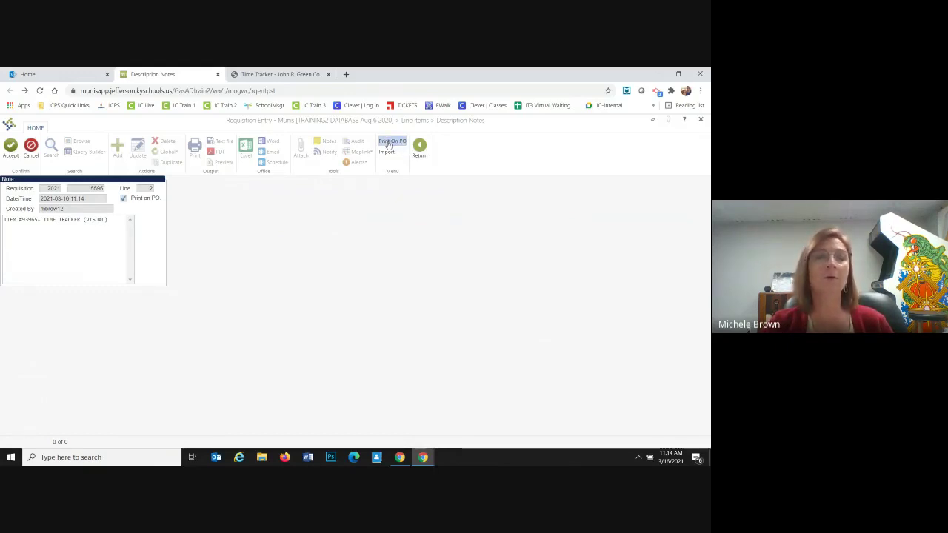
pyautogui.click(13, 152)
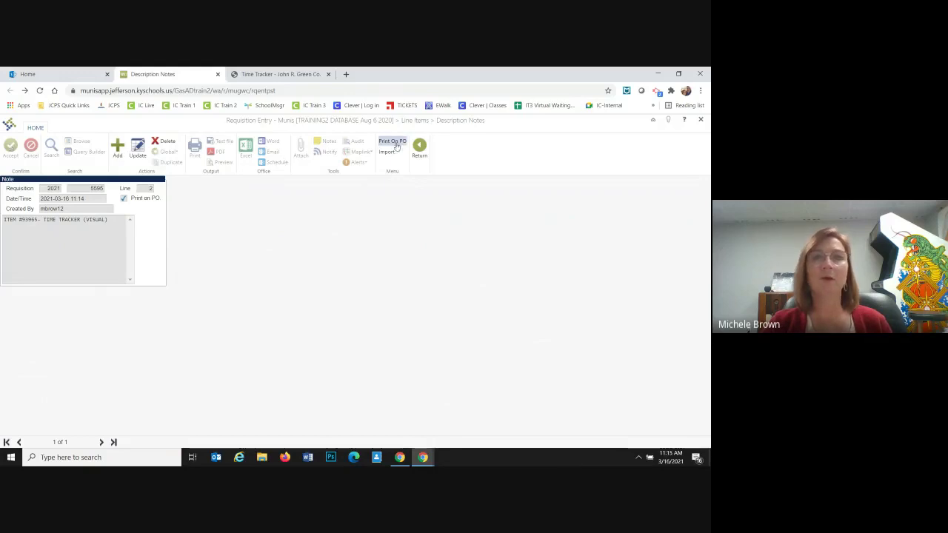
pyautogui.click(419, 146)
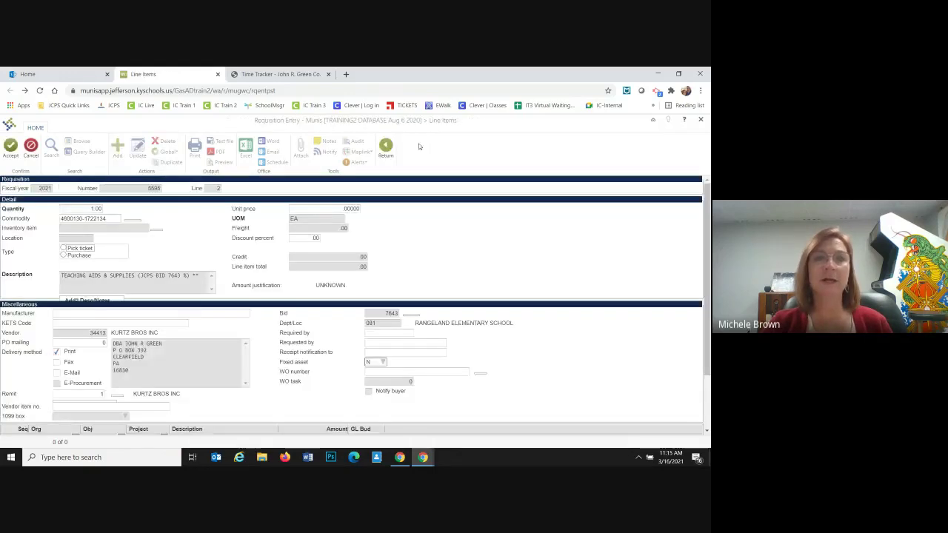
# Set the second line item's unit price to 39.13, leaving the discount percent at its default
pyautogui.click(341, 206)
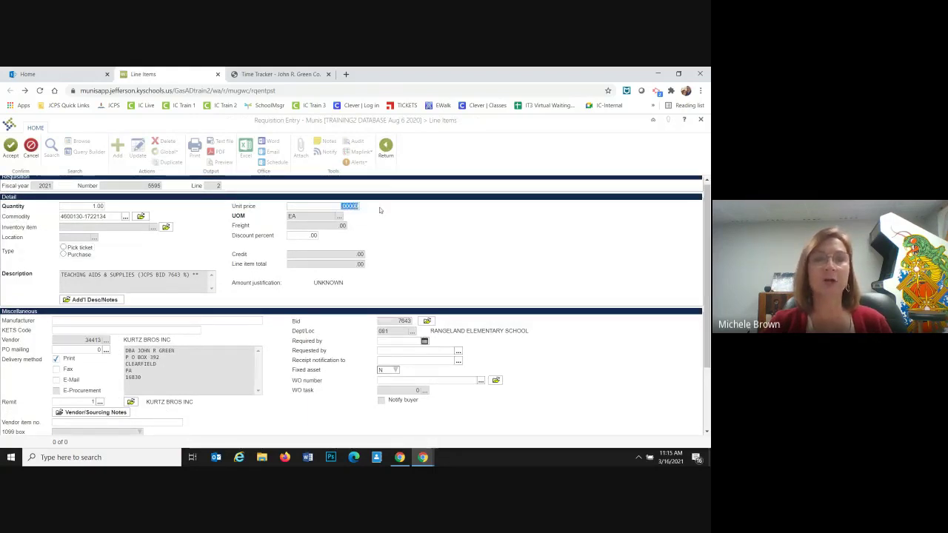
pyautogui.write('38')
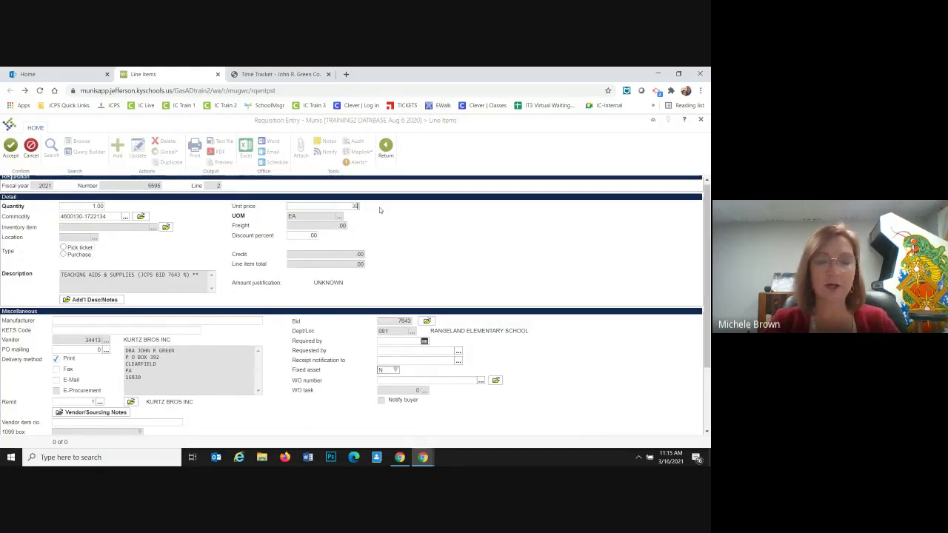
pyautogui.write('.15')
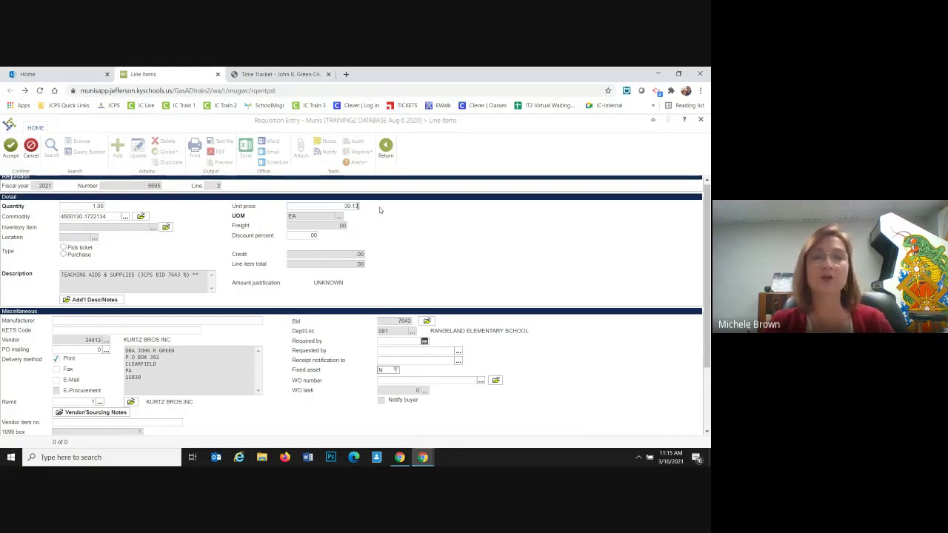
pyautogui.press('Tab')
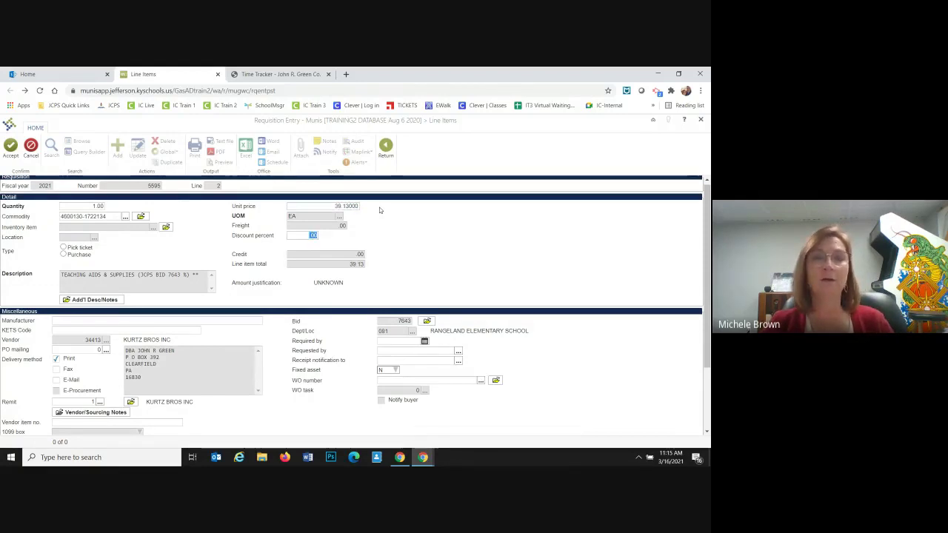
pyautogui.press('Tab')
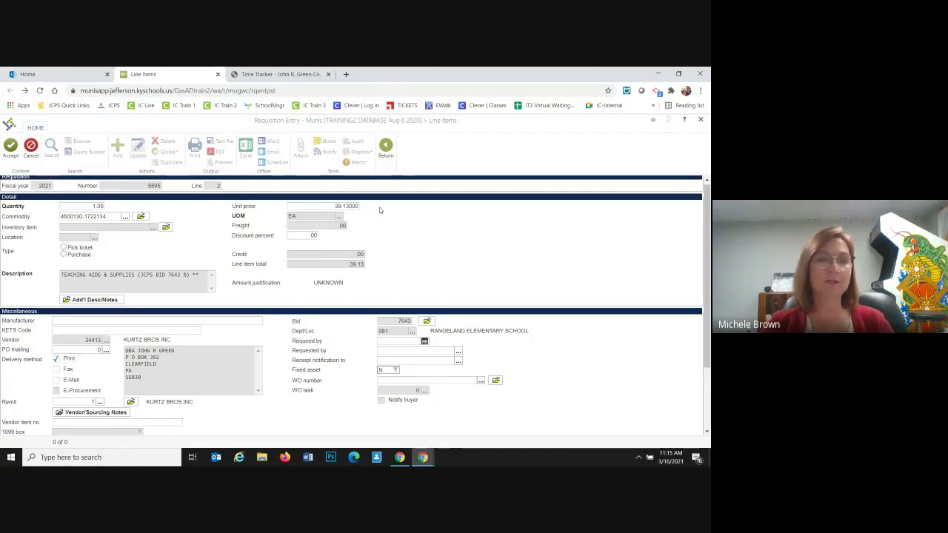
# Allocate the second line item to org 0811118 and object 0610
pyautogui.scroll(-1, 380, 210)
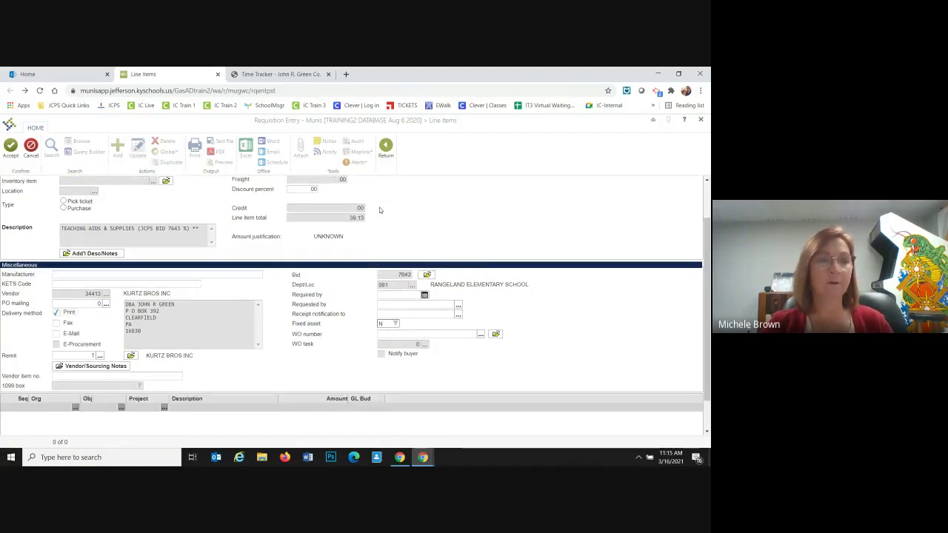
pyautogui.scroll(1, 380, 210)
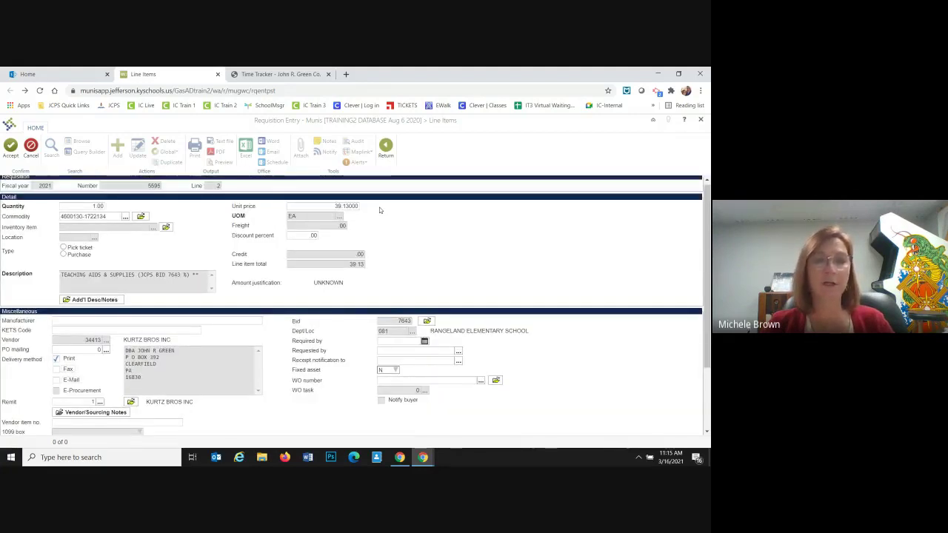
pyautogui.scroll(-2, 379, 210)
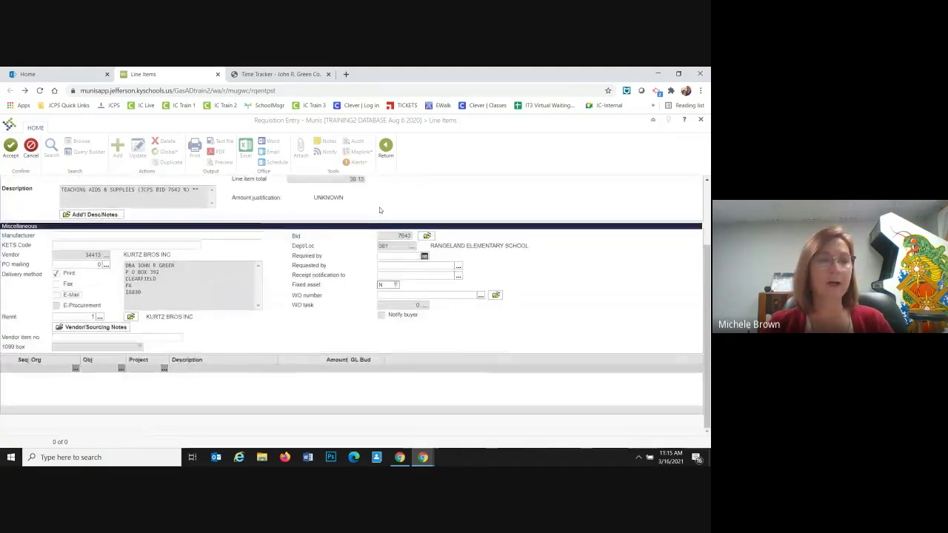
pyautogui.click(57, 366)
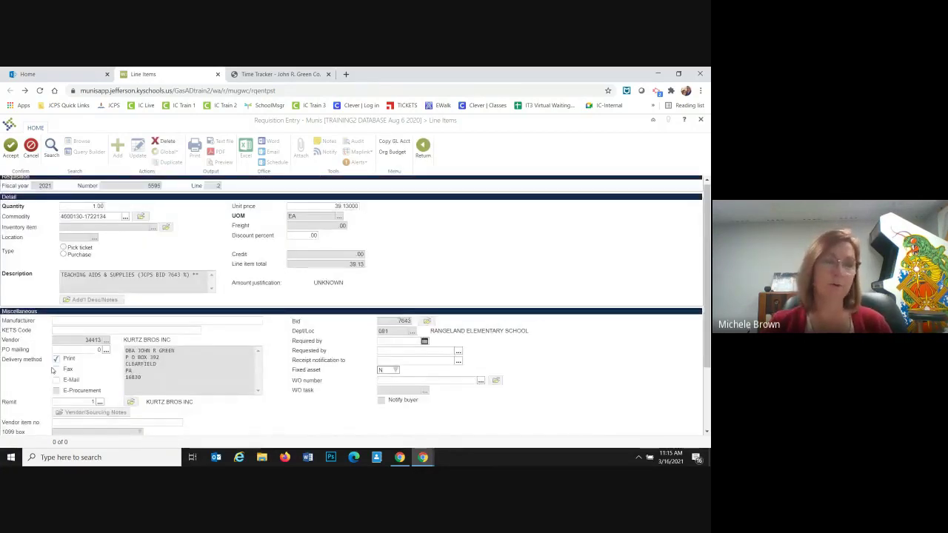
pyautogui.scroll(-2, 53, 367)
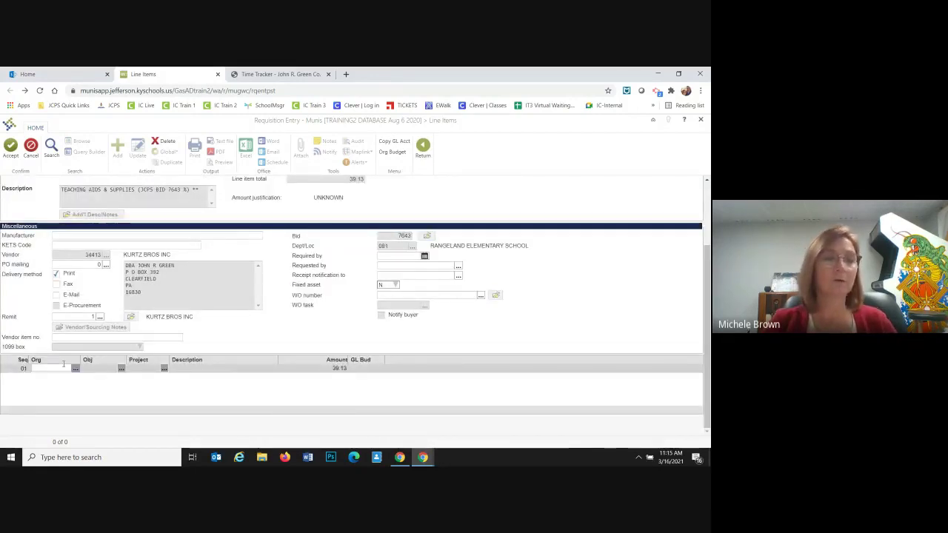
pyautogui.scroll(2, 64, 365)
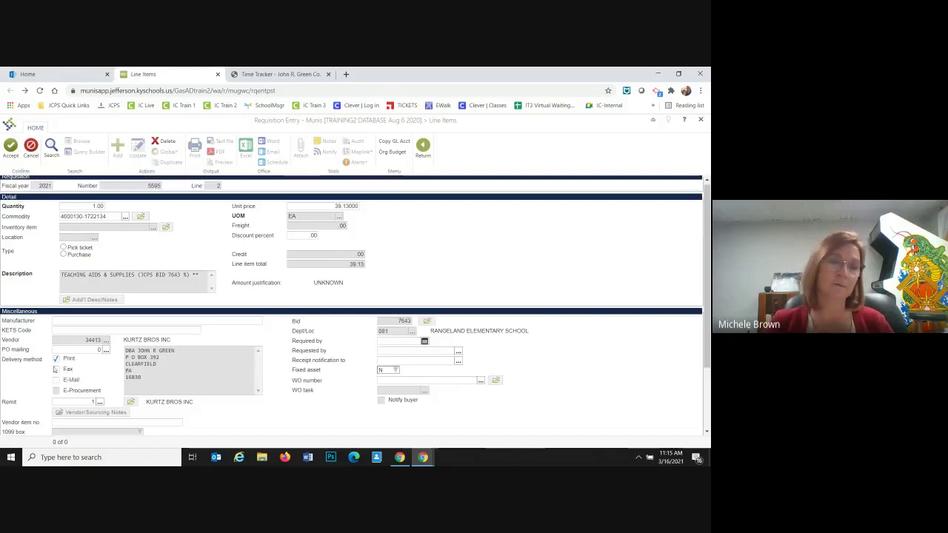
pyautogui.scroll(-2, 64, 368)
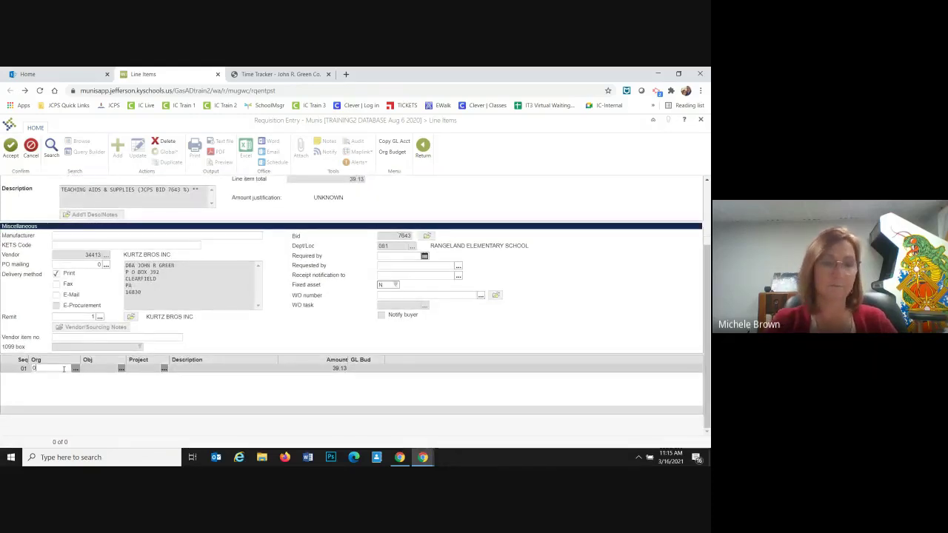
pyautogui.write('11118')
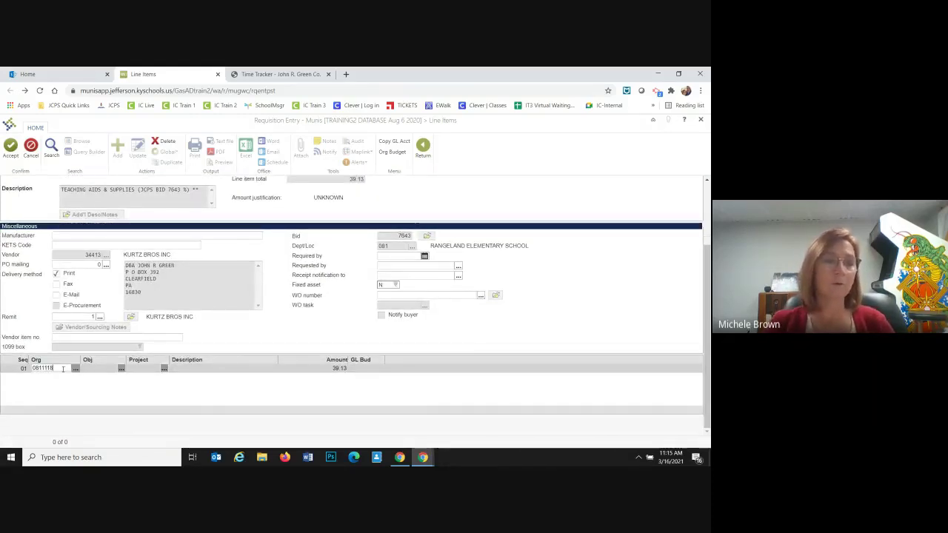
pyautogui.press('Tab')
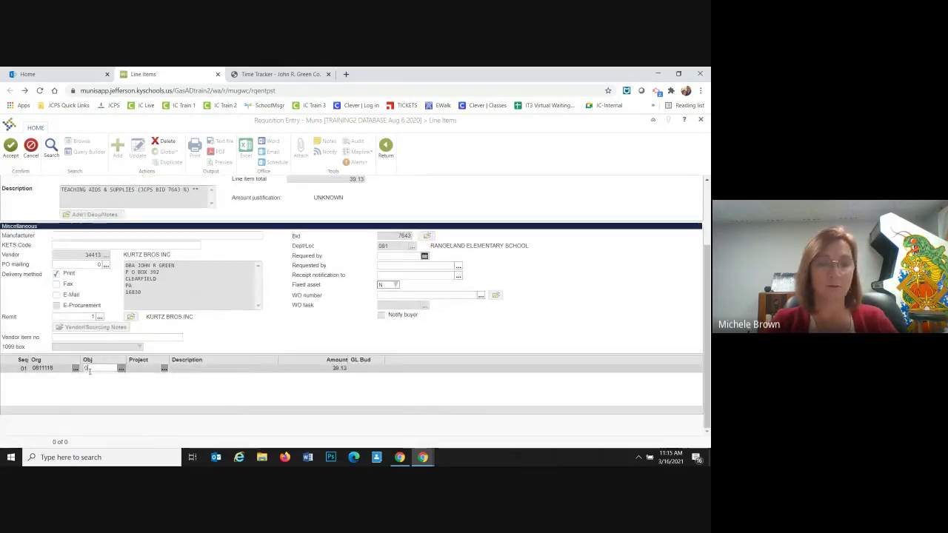
pyautogui.write('0610')
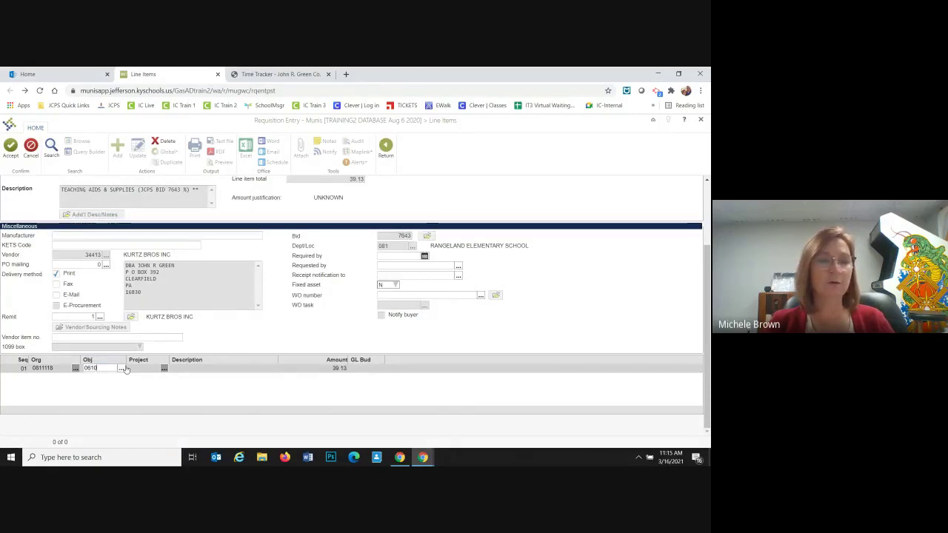
pyautogui.click(125, 371)
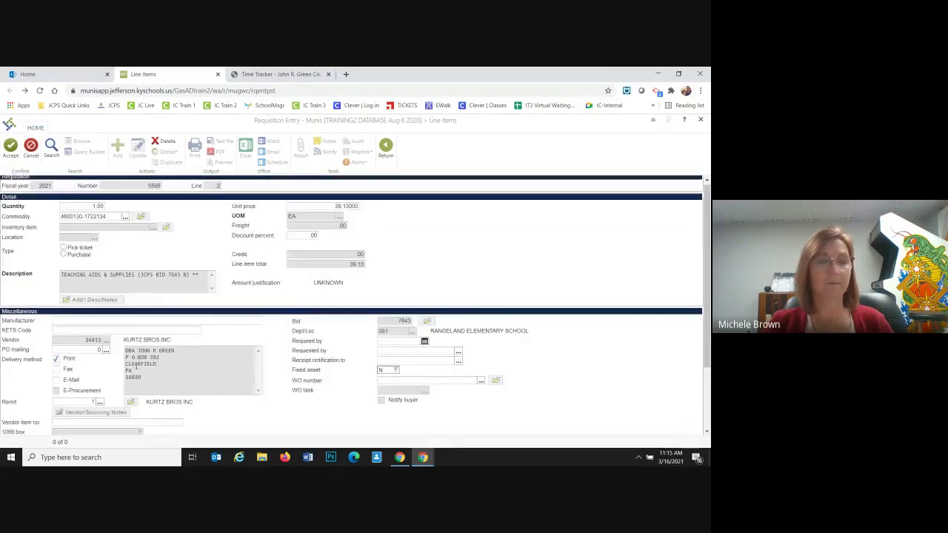
# Set the allocation's project code to 900XF and accept the second line item
pyautogui.scroll(-1, 134, 373)
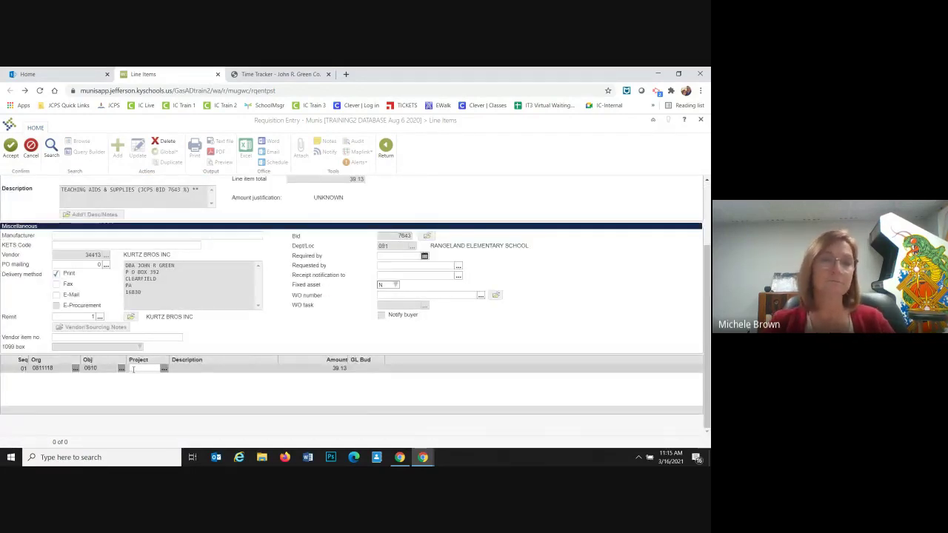
pyautogui.scroll(1, 134, 369)
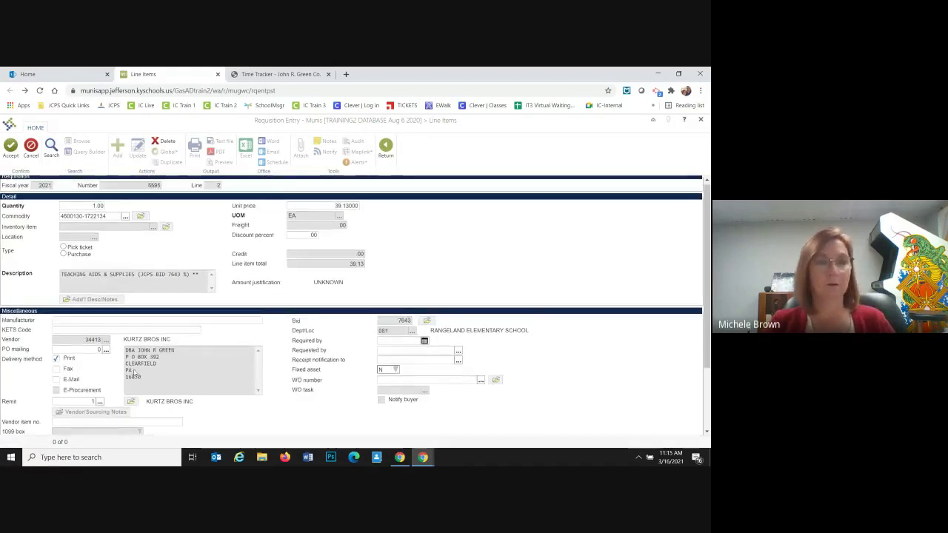
pyautogui.scroll(-1, 134, 373)
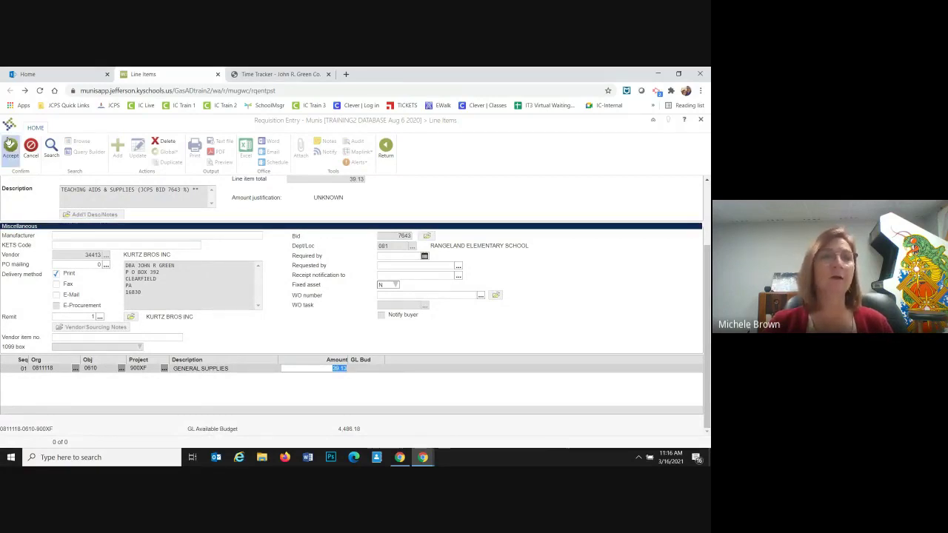
pyautogui.click(11, 149)
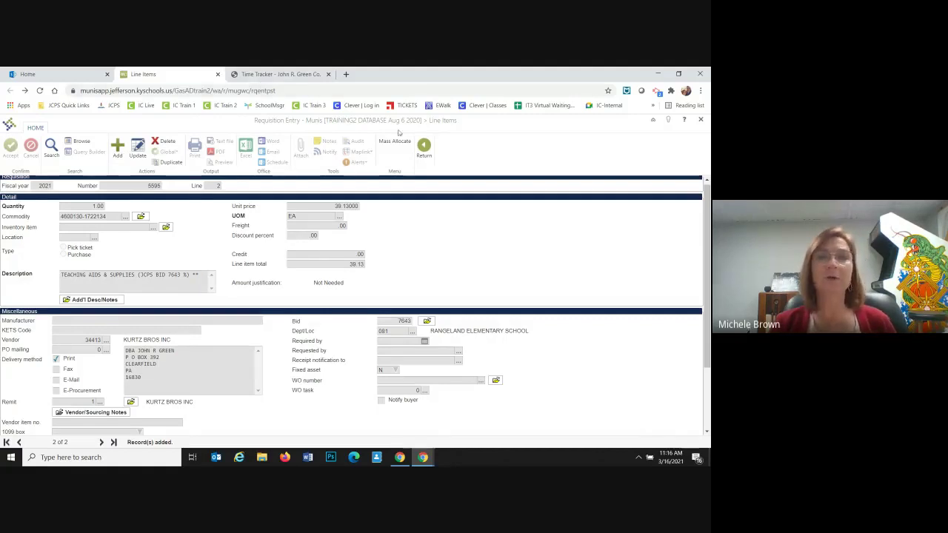
# Return to the requisition's main record, dismissing the content manager error messages, and review its line items and total amount
pyautogui.click(424, 150)
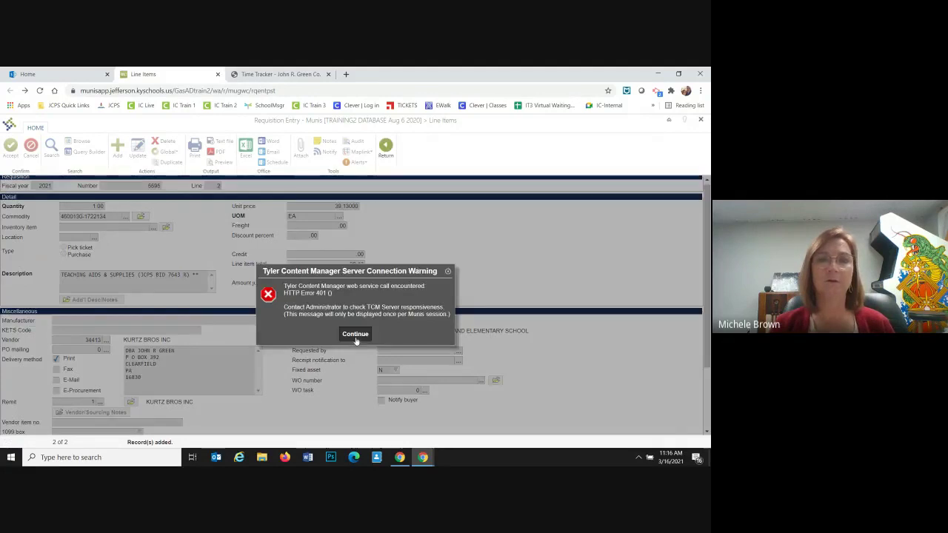
pyautogui.click(355, 335)
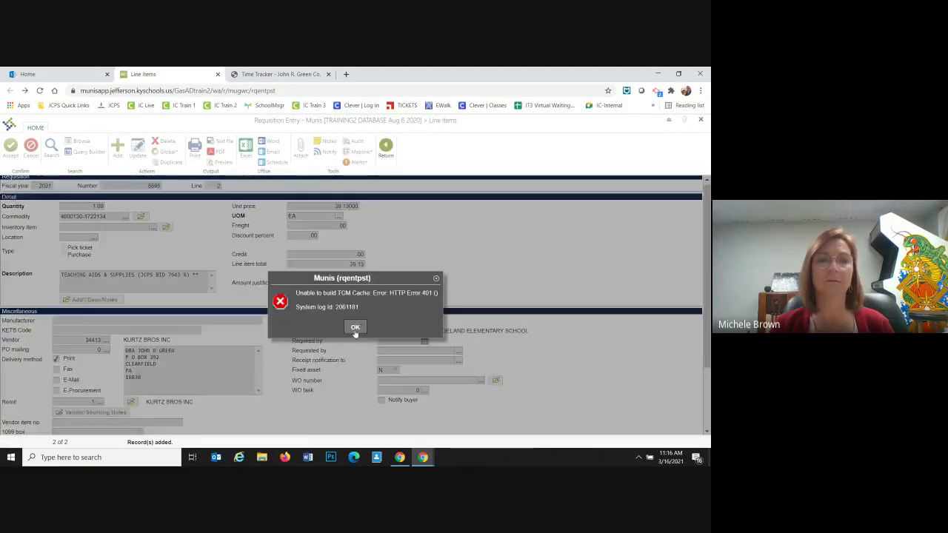
pyautogui.click(355, 330)
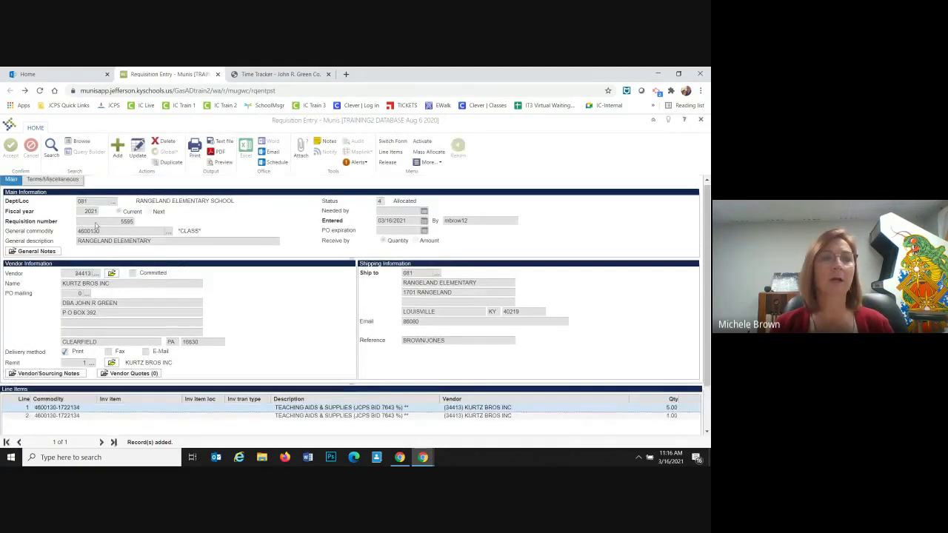
pyautogui.click(12, 180)
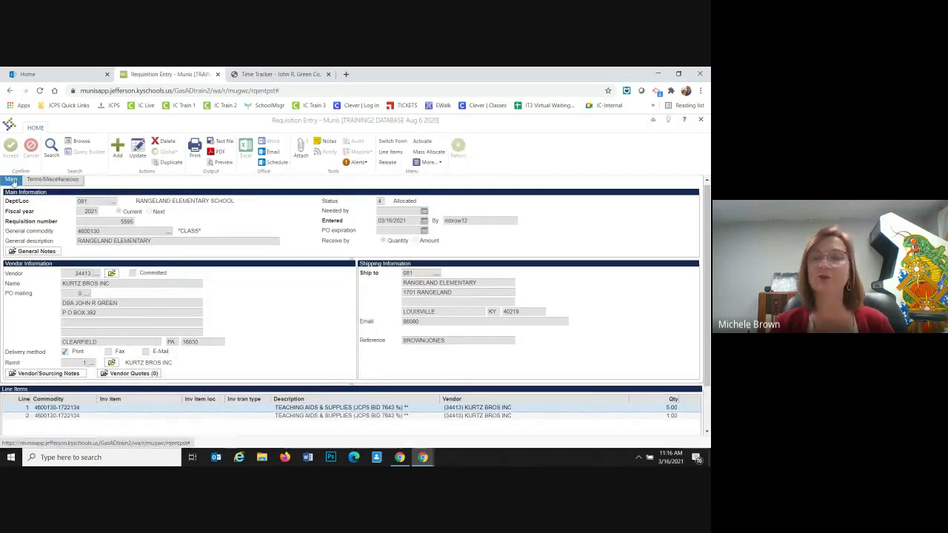
pyautogui.scroll(-2, 143, 409)
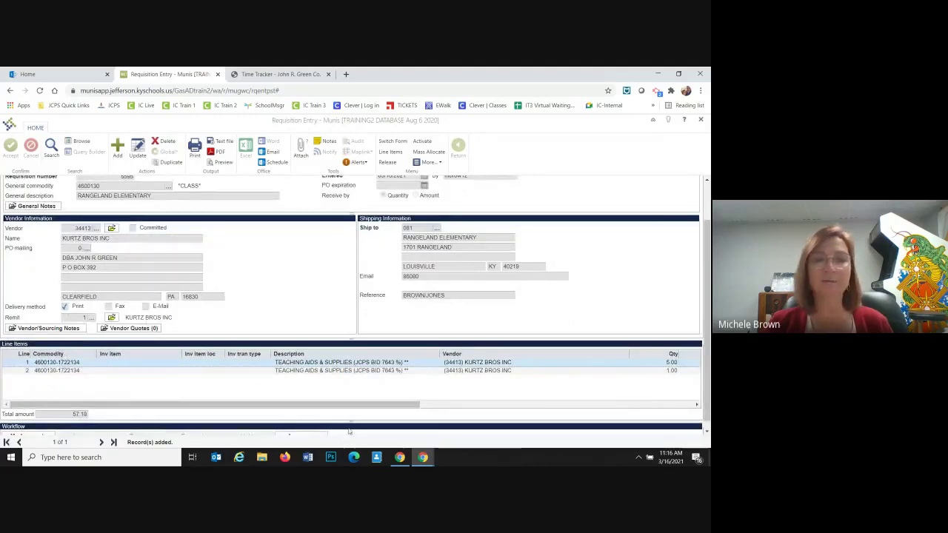
# Check the line items' quantities and unit prices, and release the requisition, agreeing to approve it without workflow conditions
pyautogui.moveTo(376, 406); pyautogui.dragTo(511, 411)
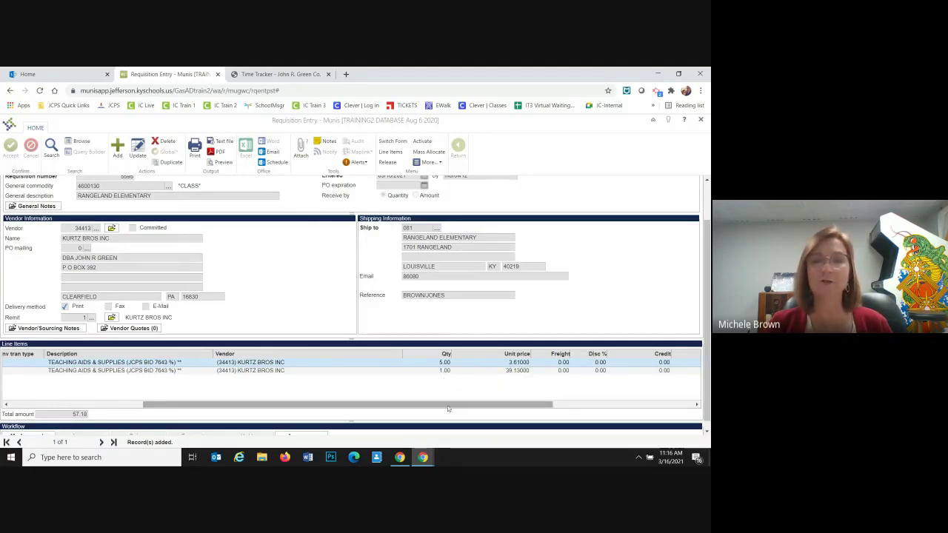
pyautogui.moveTo(465, 404); pyautogui.dragTo(235, 368)
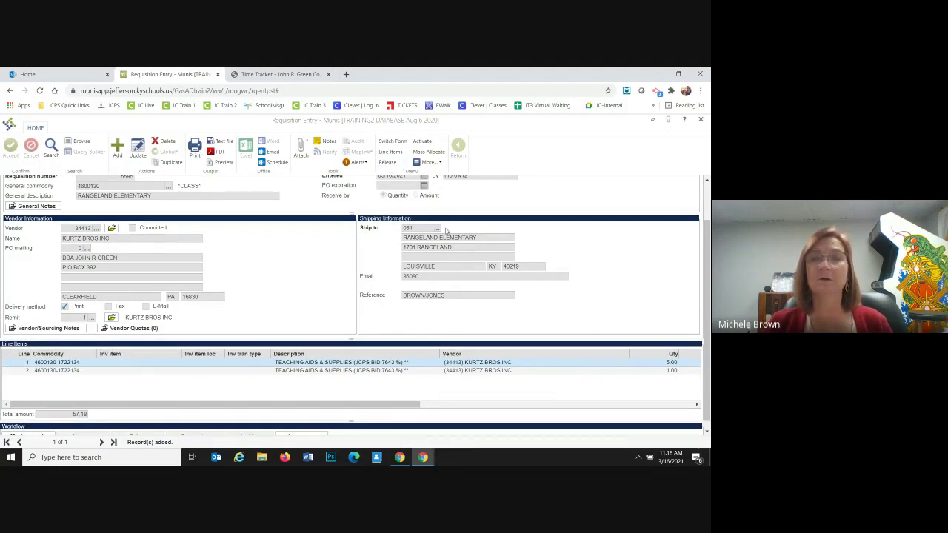
pyautogui.scroll(1, 446, 231)
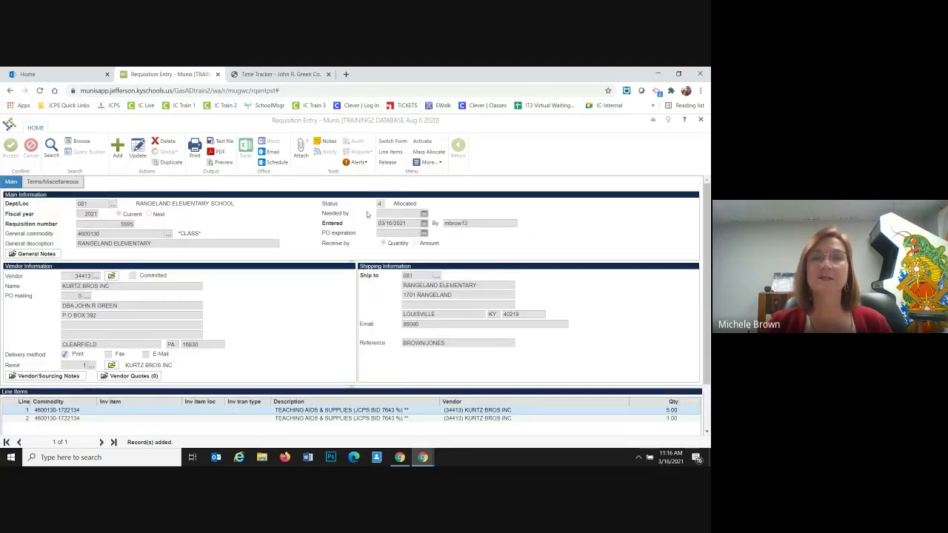
pyautogui.click(388, 162)
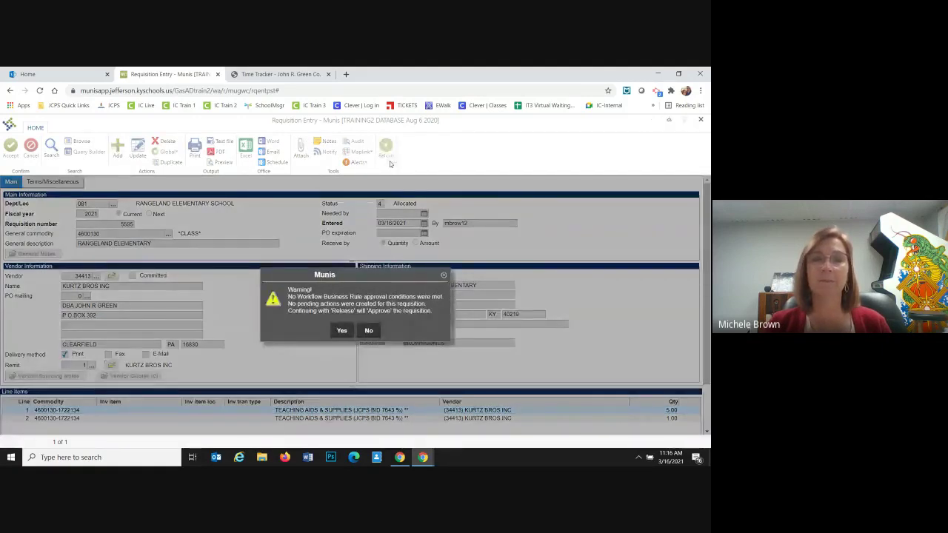
pyautogui.click(341, 330)
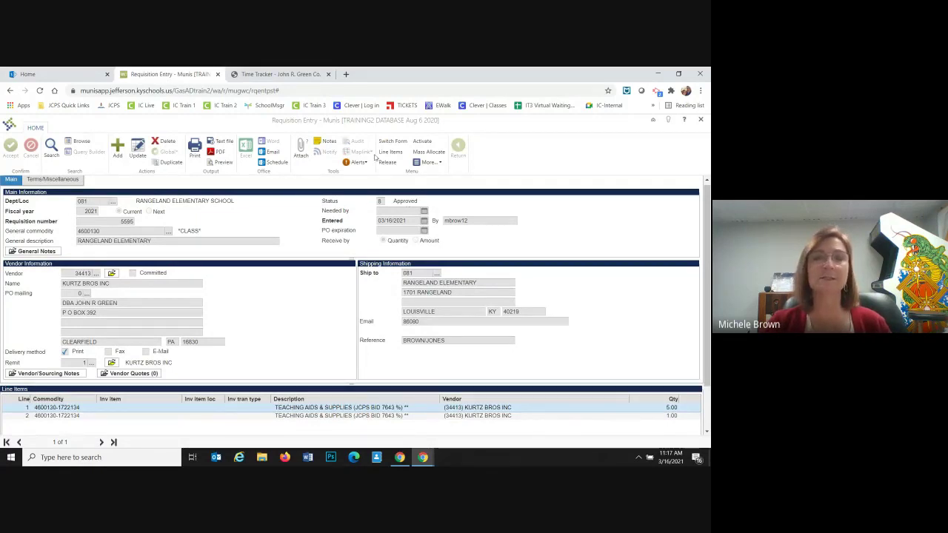
# Output the approved requisition as a PDF in Req Format, accepting the default print options with the full GL account number
pyautogui.click(224, 154)
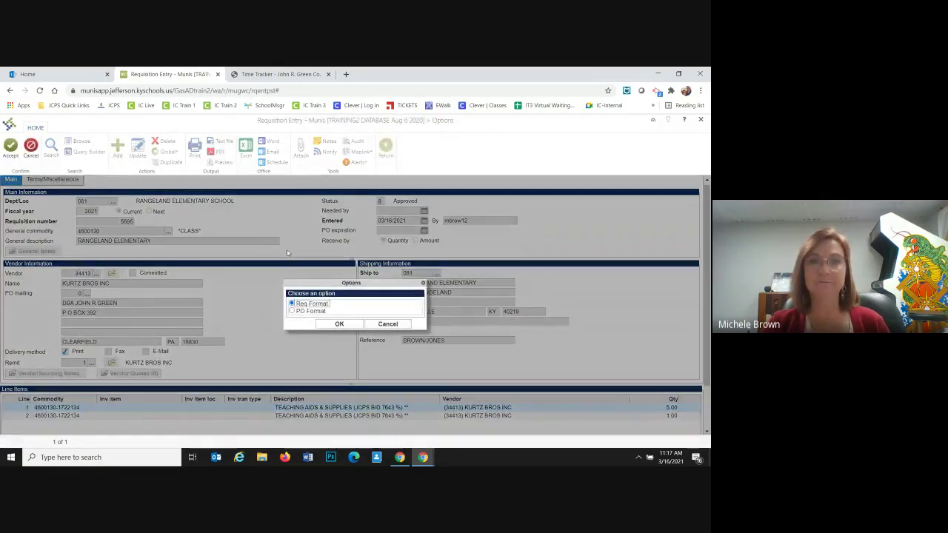
pyautogui.click(331, 326)
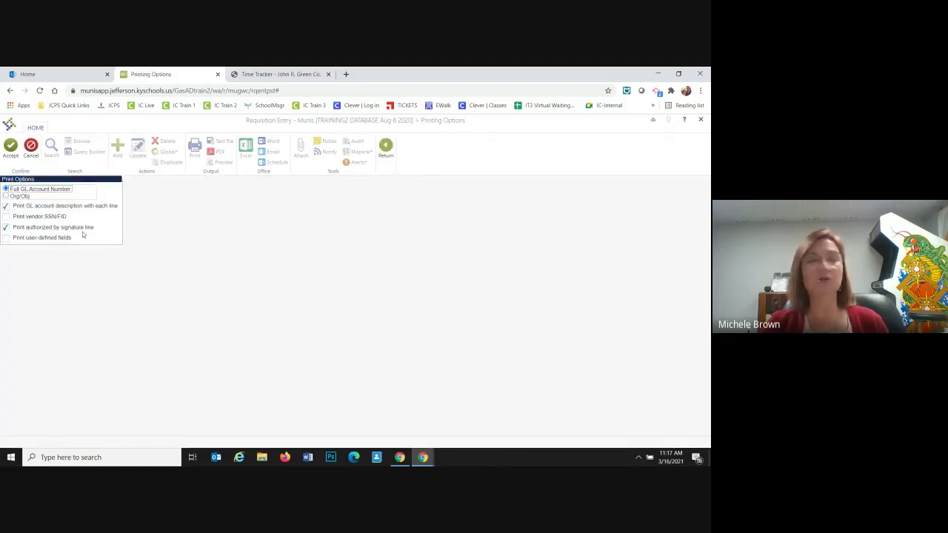
pyautogui.click(11, 151)
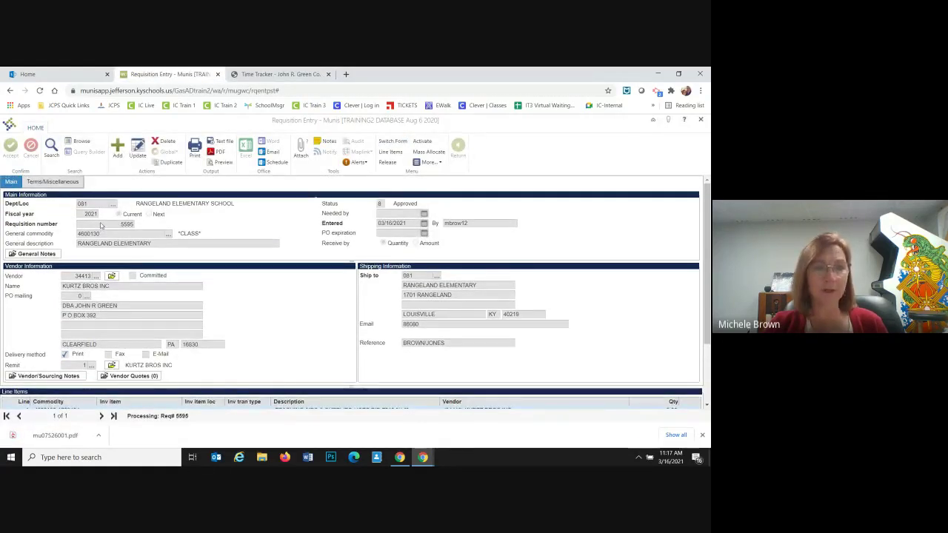
# Open the downloaded requisition PDF and review its vendor and shipping details, line item notes, prices, account codes and total
pyautogui.click(53, 437)
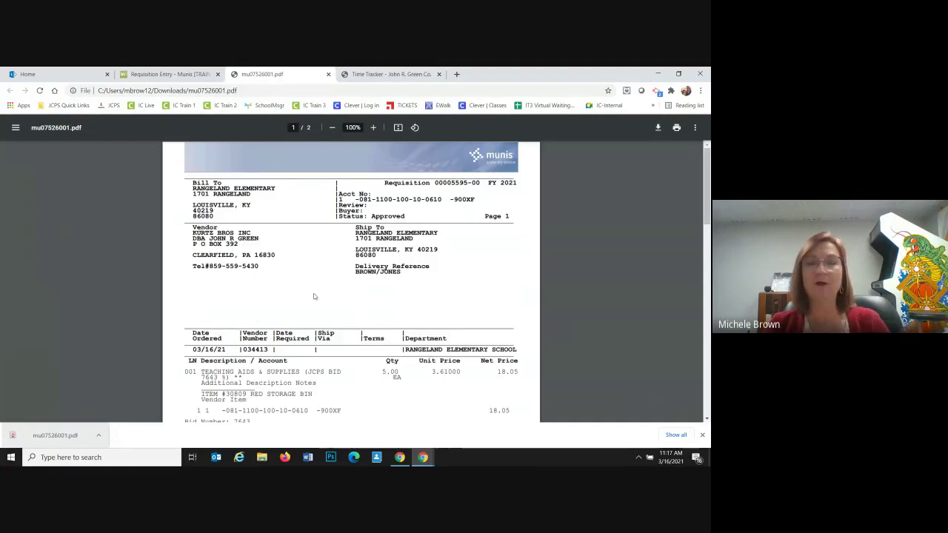
pyautogui.scroll(-5, 314, 297)
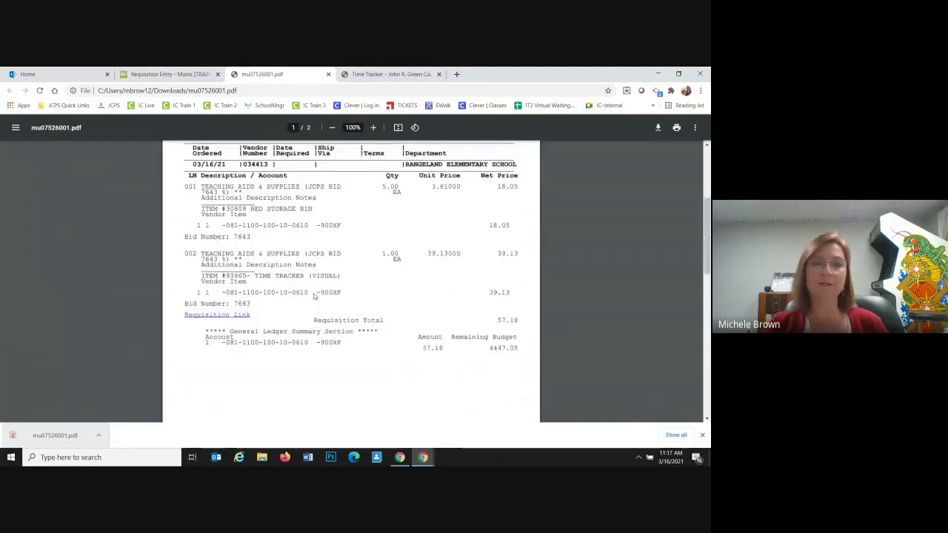
pyautogui.scroll(3, 314, 294)
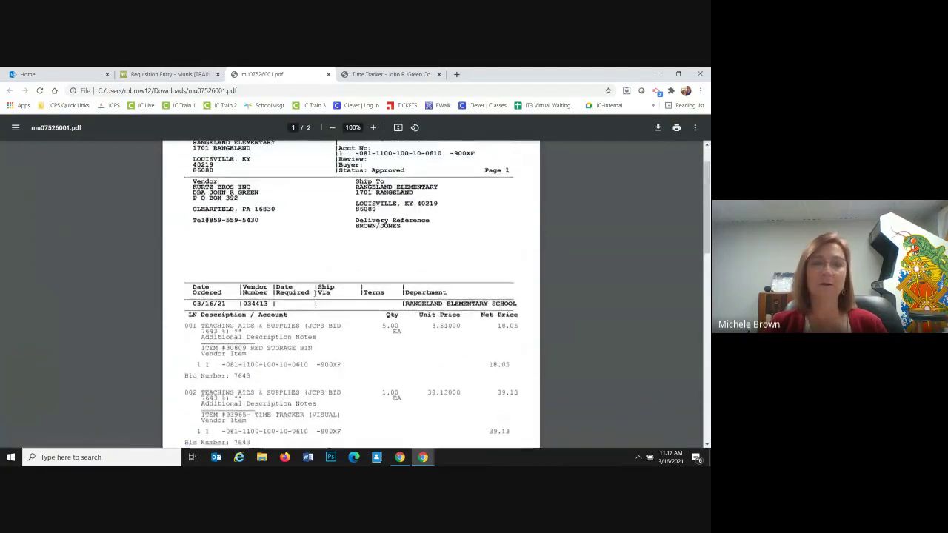
pyautogui.scroll(-1, 317, 292)
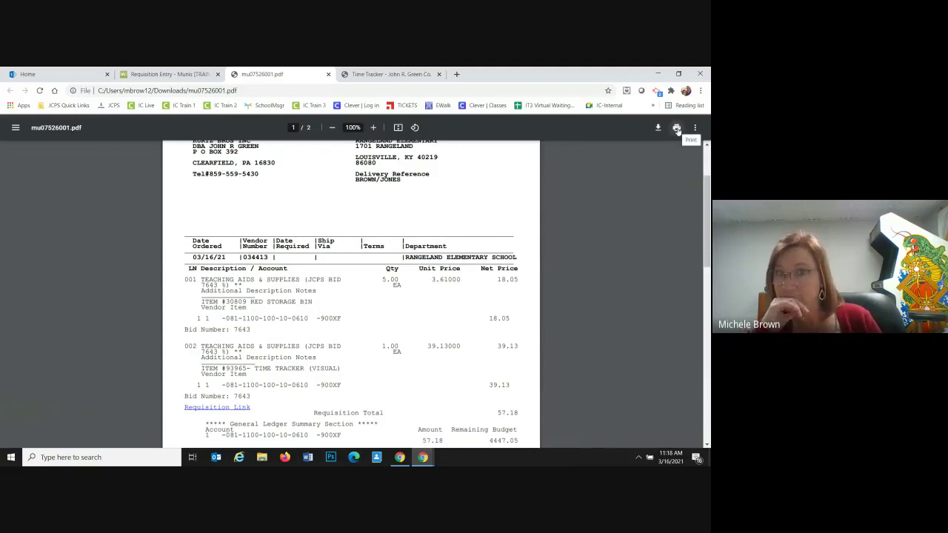
# Close the requisition PDF, Requisition Entry and the John R. Green Time Tracker page to return to the Tyler Dashboard
pyautogui.click(328, 74)
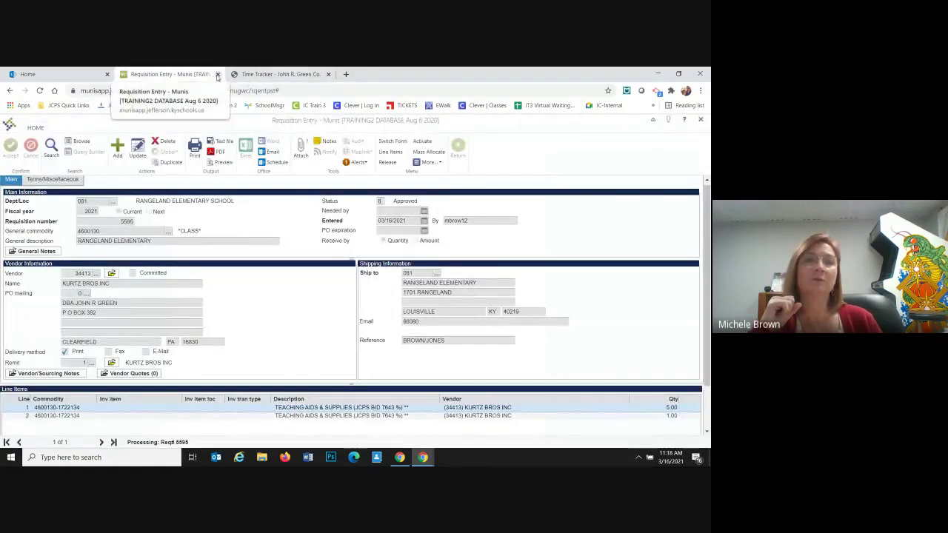
pyautogui.click(218, 75)
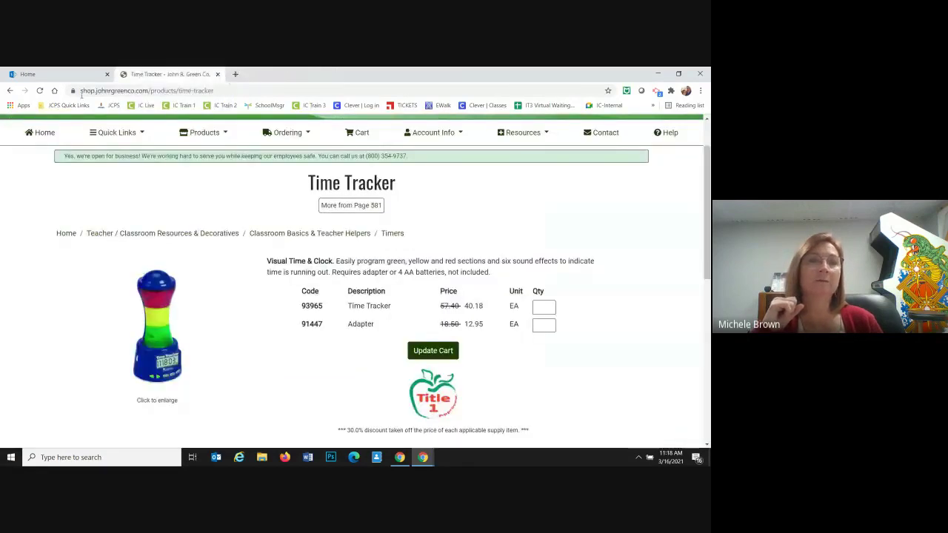
pyautogui.click(218, 75)
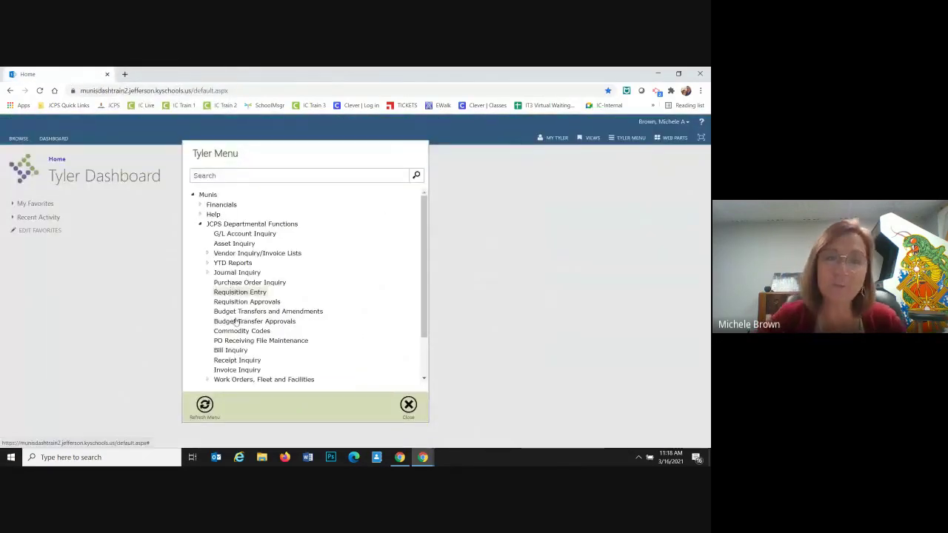